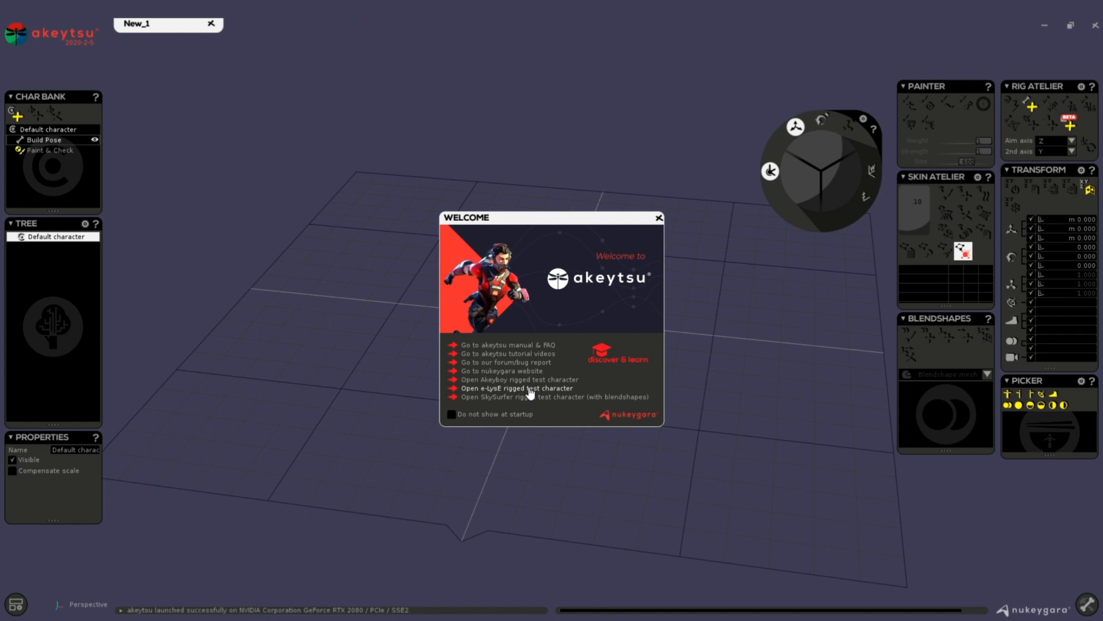
- Open the e-LysE rigged test character and dismiss the welcome window
click(530, 388)
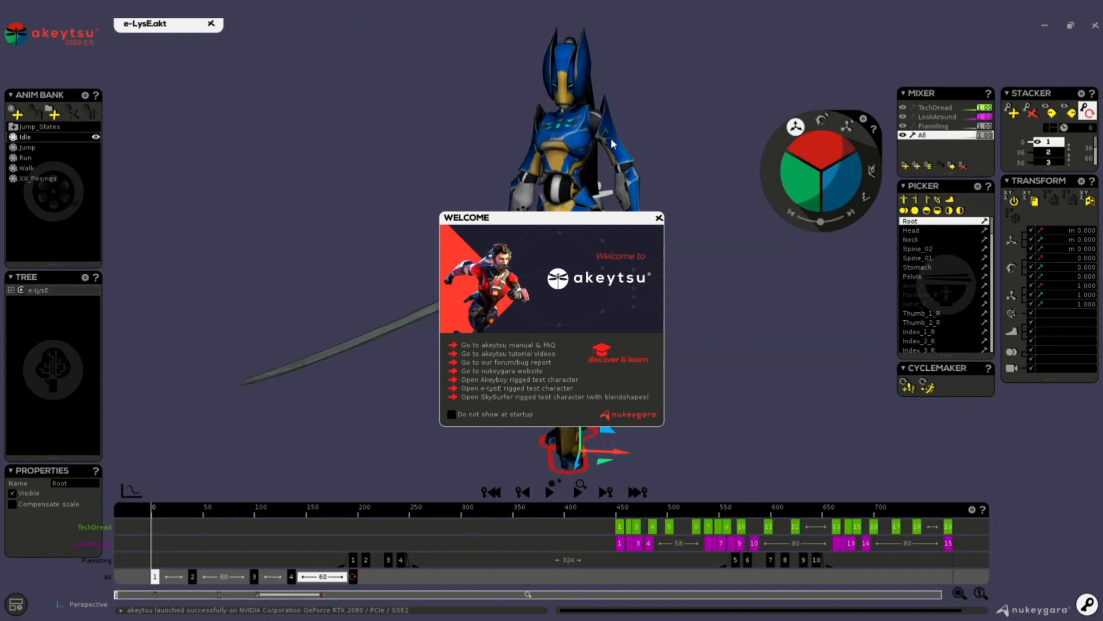
click(659, 217)
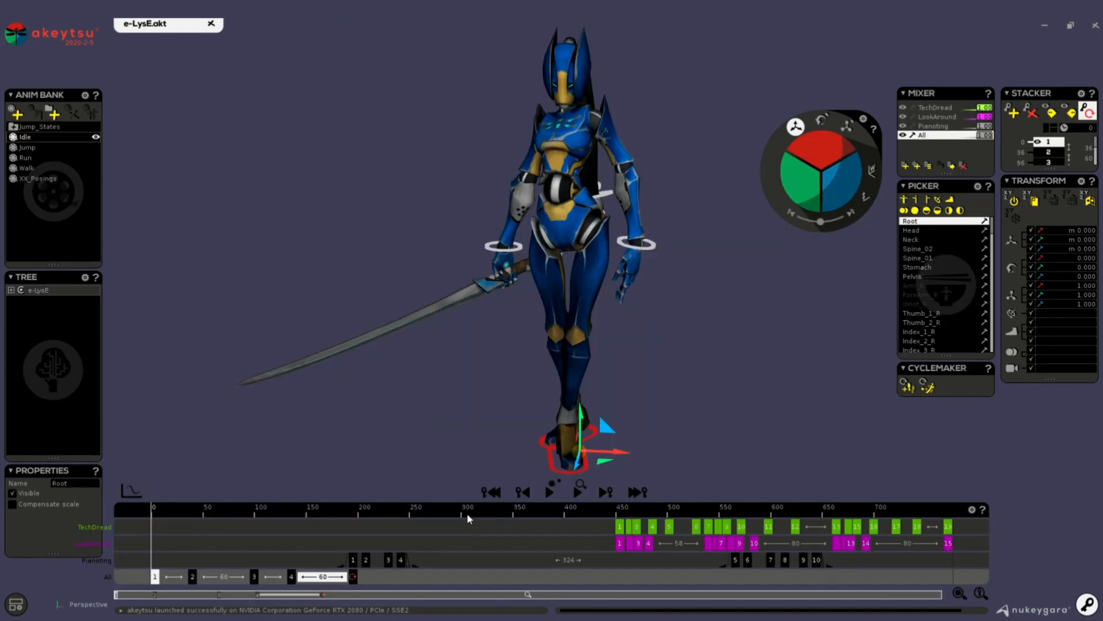
drag(192, 507, 95, 492)
- Import SkySurfer_BS.akt from the SkySurfer templates folder into the e-LysE scene
click(24, 42)
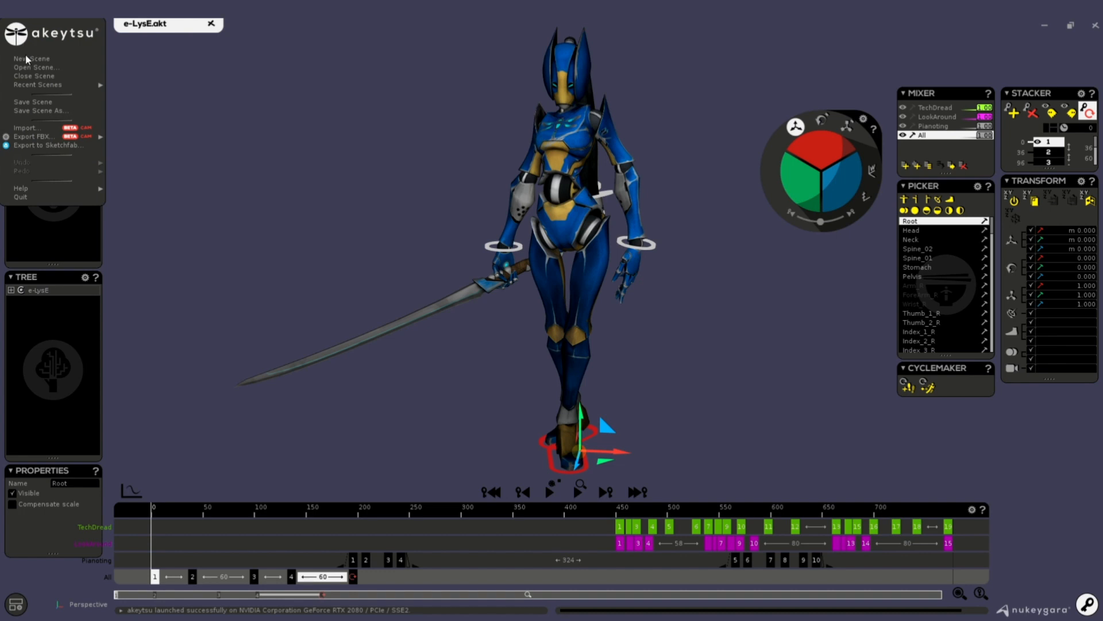
click(32, 129)
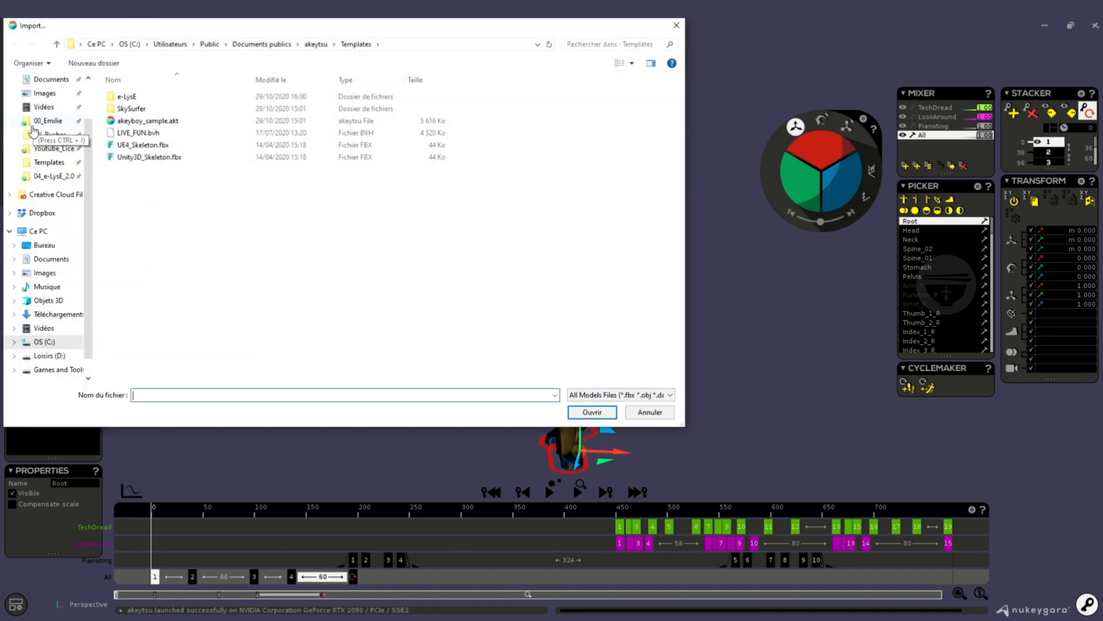
double_click(199, 110)
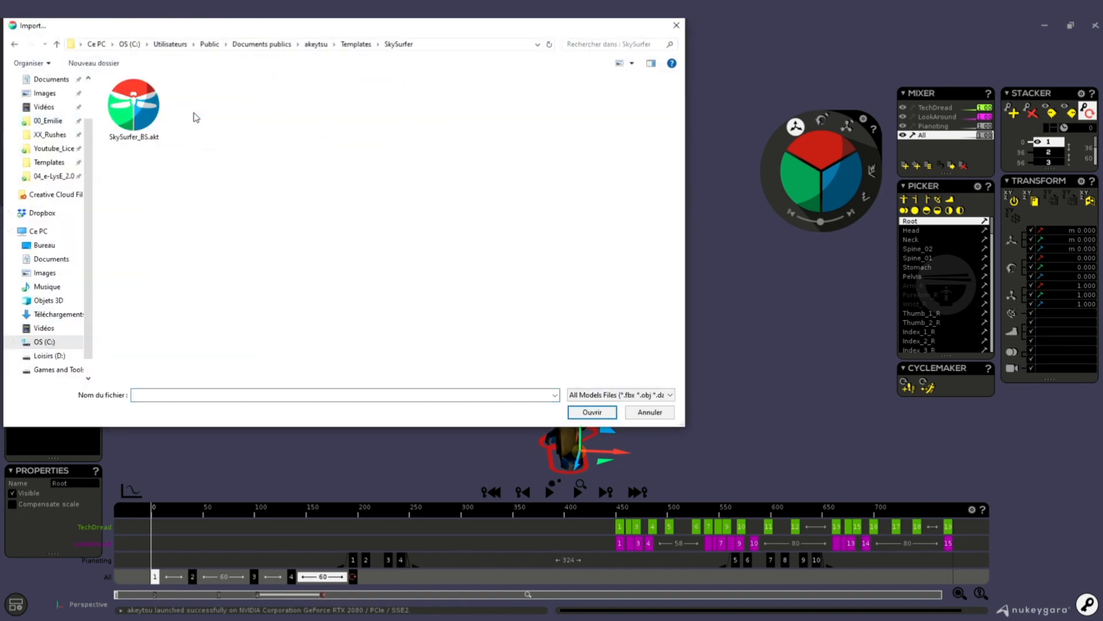
click(151, 111)
click(592, 412)
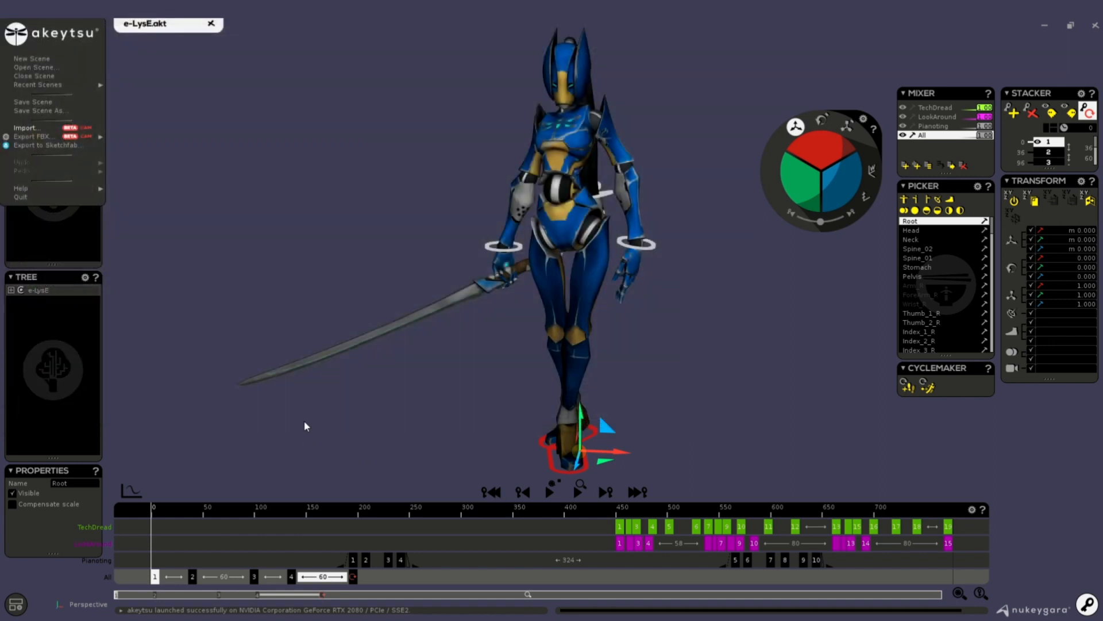
middle_drag(750, 319, 641, 335)
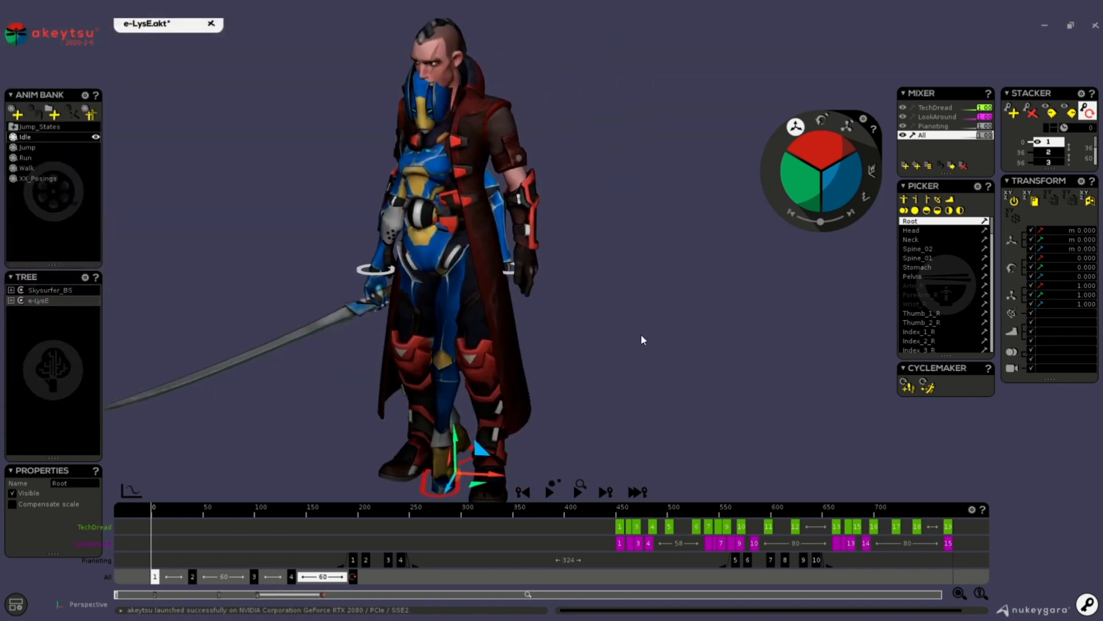
- Play the e-LysE Idle animation from the first frame to preview both characters together, and stop the playback
drag(167, 516, 53, 457)
key(space)
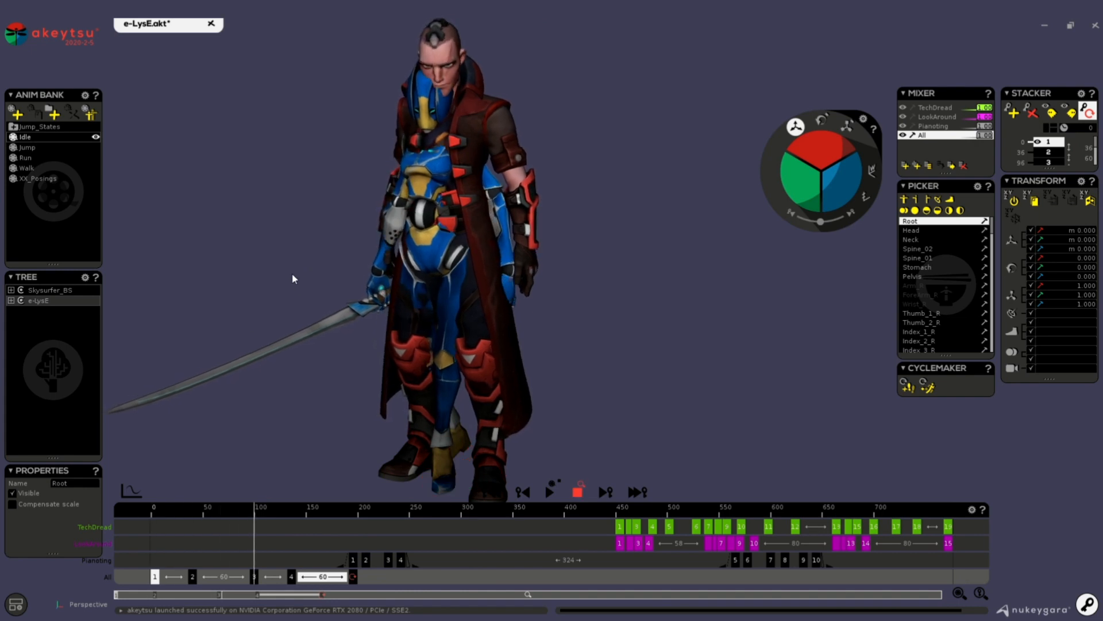
key(space)
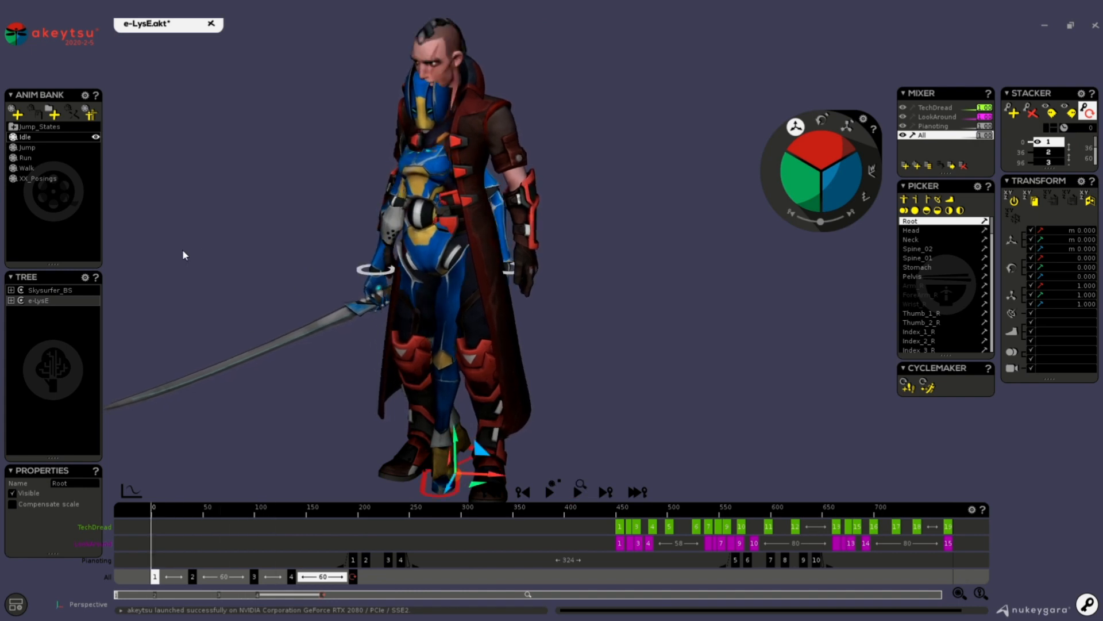
- Select SkySurfer's left arm and preview his Phonems and Idle animations in turn
click(493, 124)
click(29, 157)
key(space)
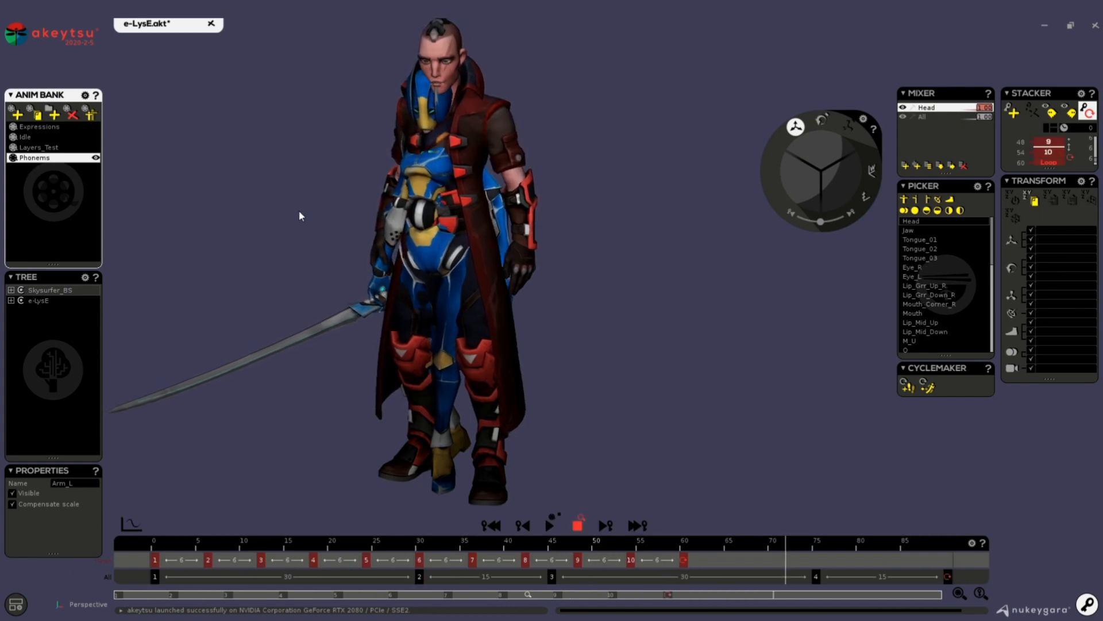
key(space)
click(25, 137)
key(space)
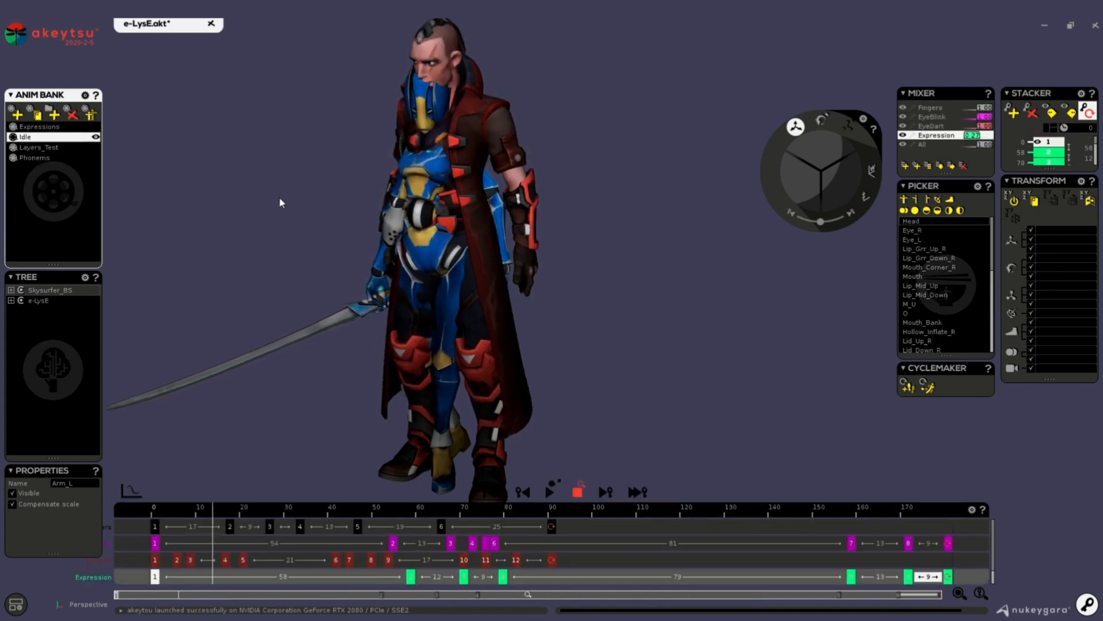
key(space)
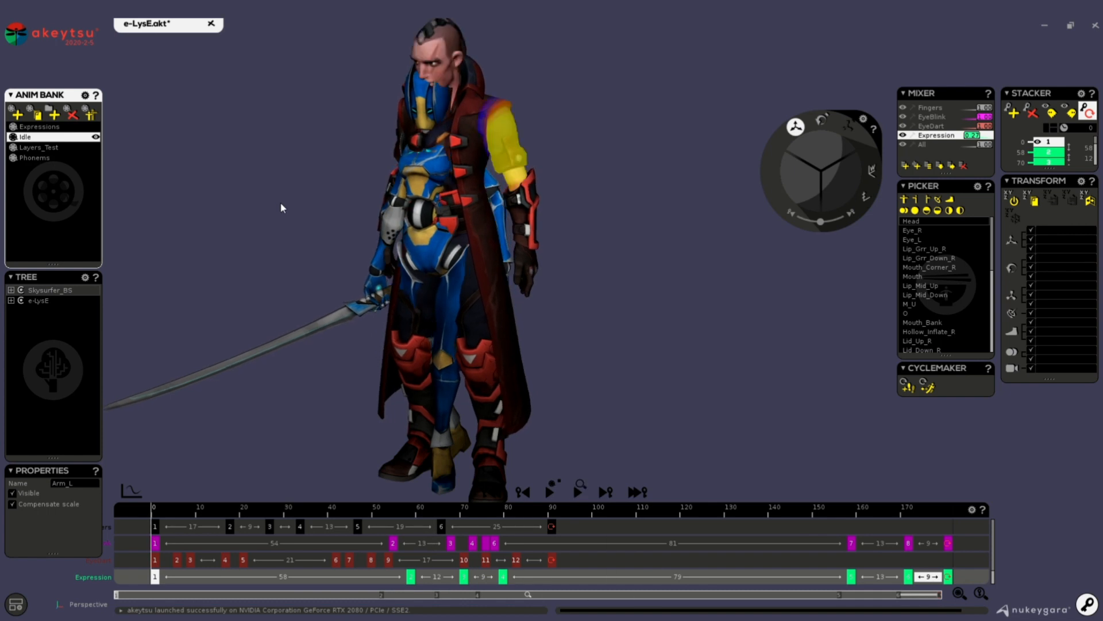
- Check the scene frame rate in the Timebar preferences, leaving the settings as they are
click(972, 510)
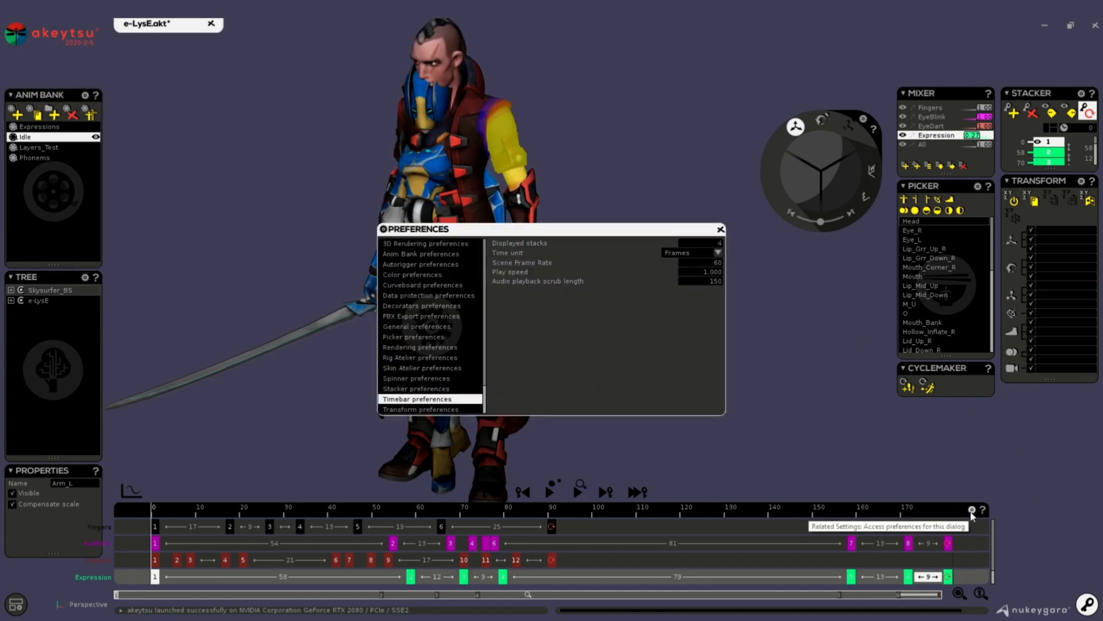
click(720, 229)
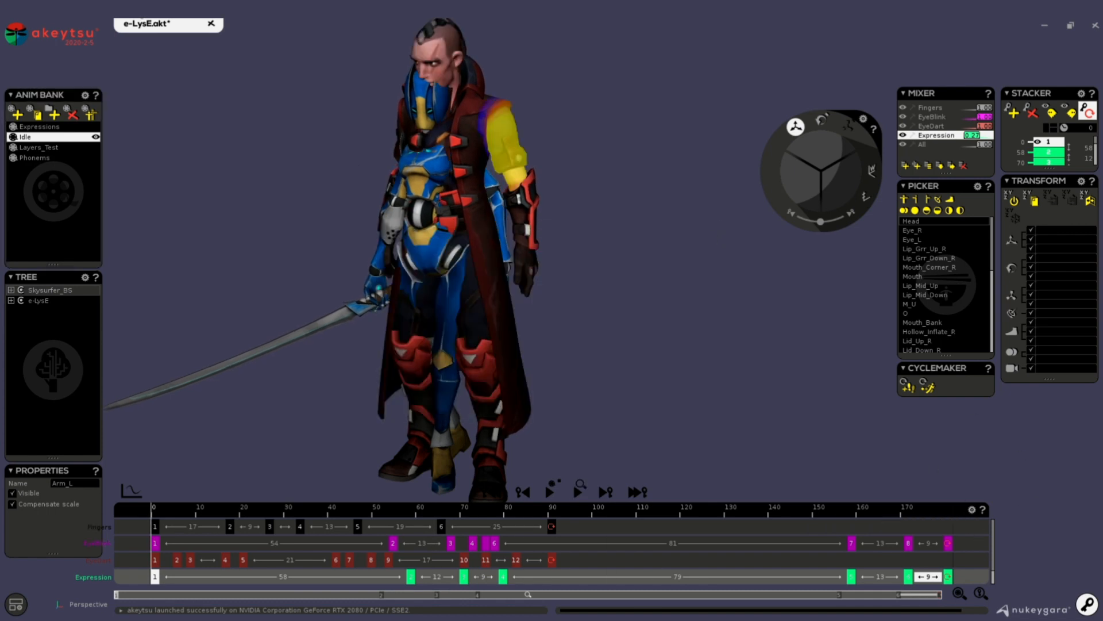
mouse_move(613, 187)
alt+mouse_down()
mouse_move(611, 207)
mouse_move(602, 193)
alt+mouse_up()
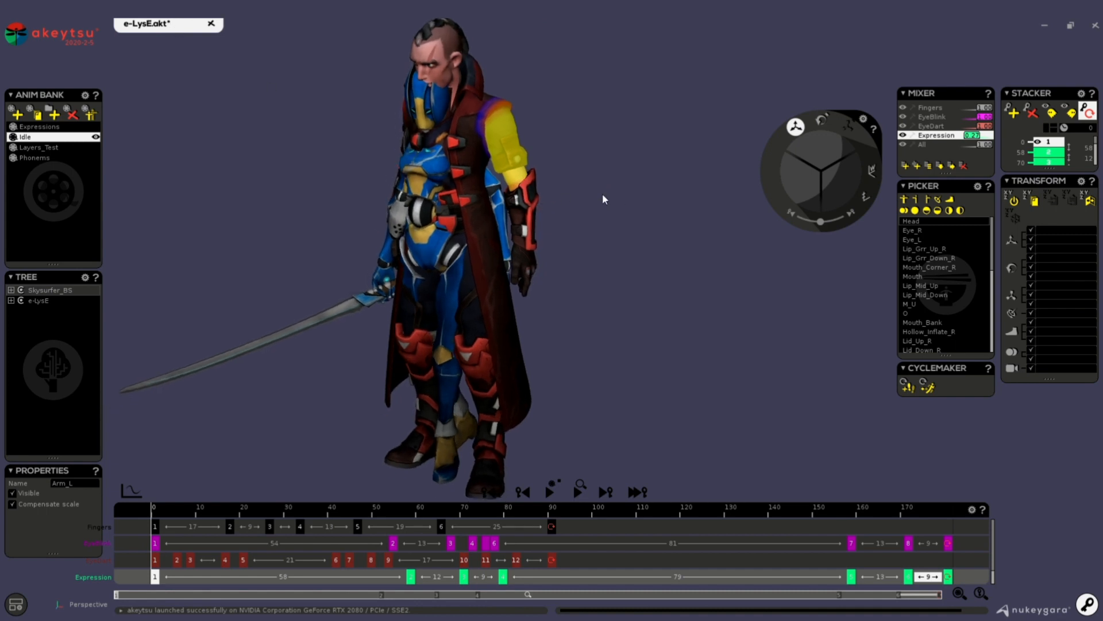
alt+drag(681, 246, 723, 235)
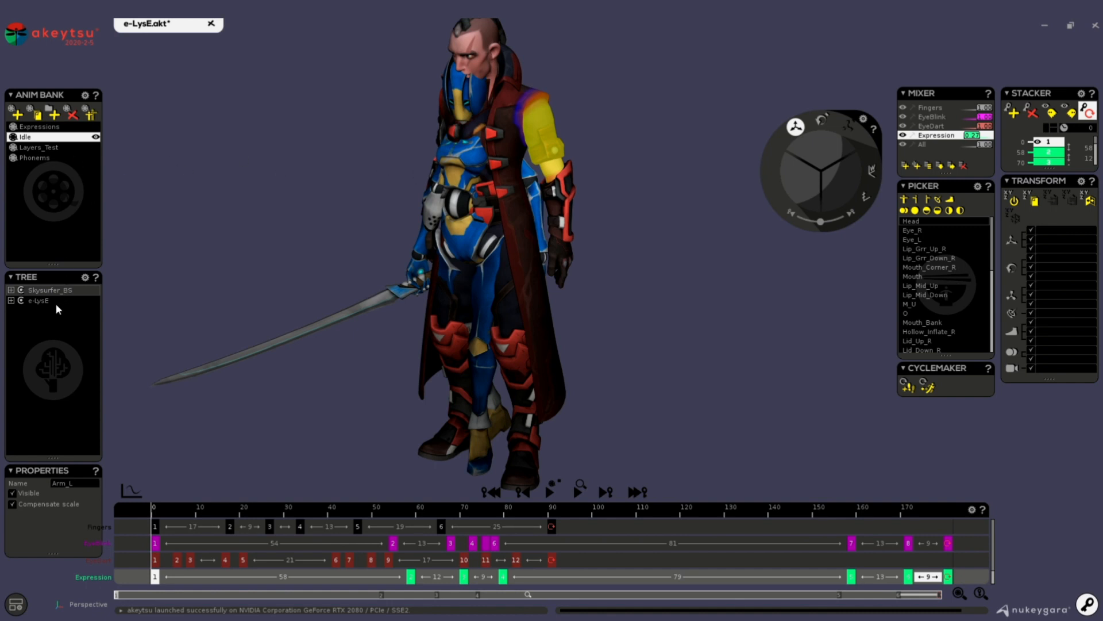
- Delete the imported Skysurfer_BS character from the e-LysE scene
click(61, 290)
key(Delete)
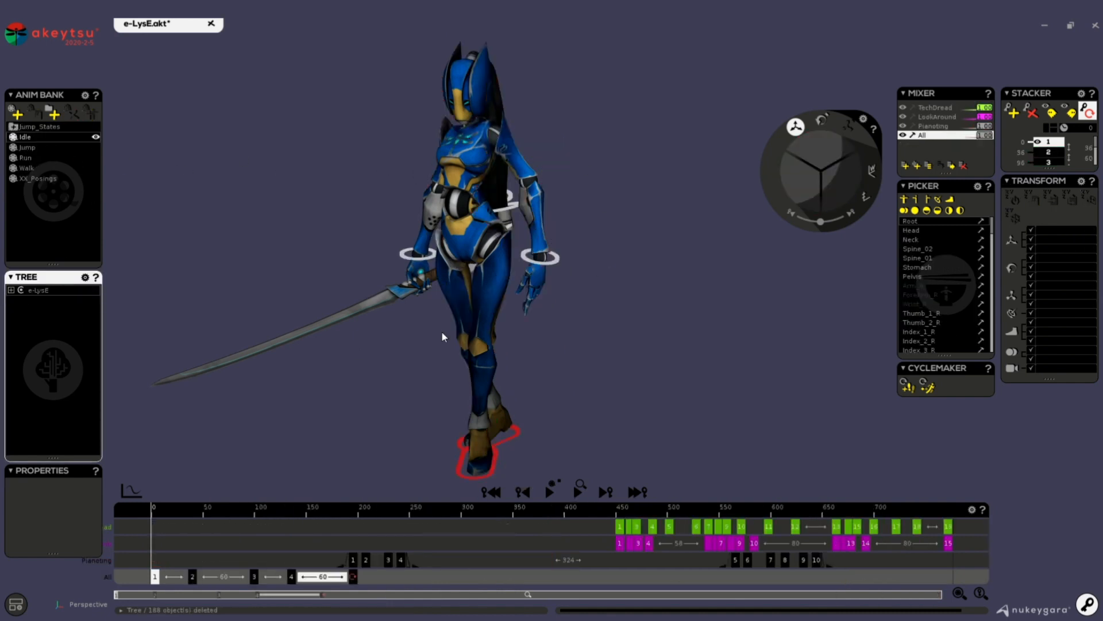
- Open SkySurfer_BS.akt from the public akeytsu Templates\SkySurfer folder as its own scene
click(25, 35)
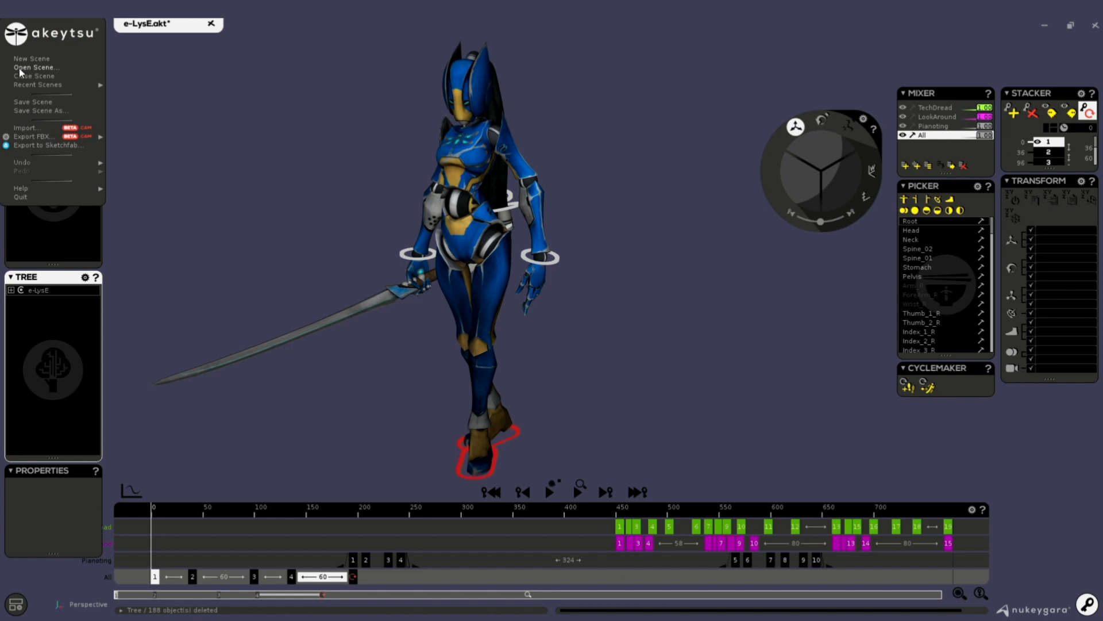
click(21, 68)
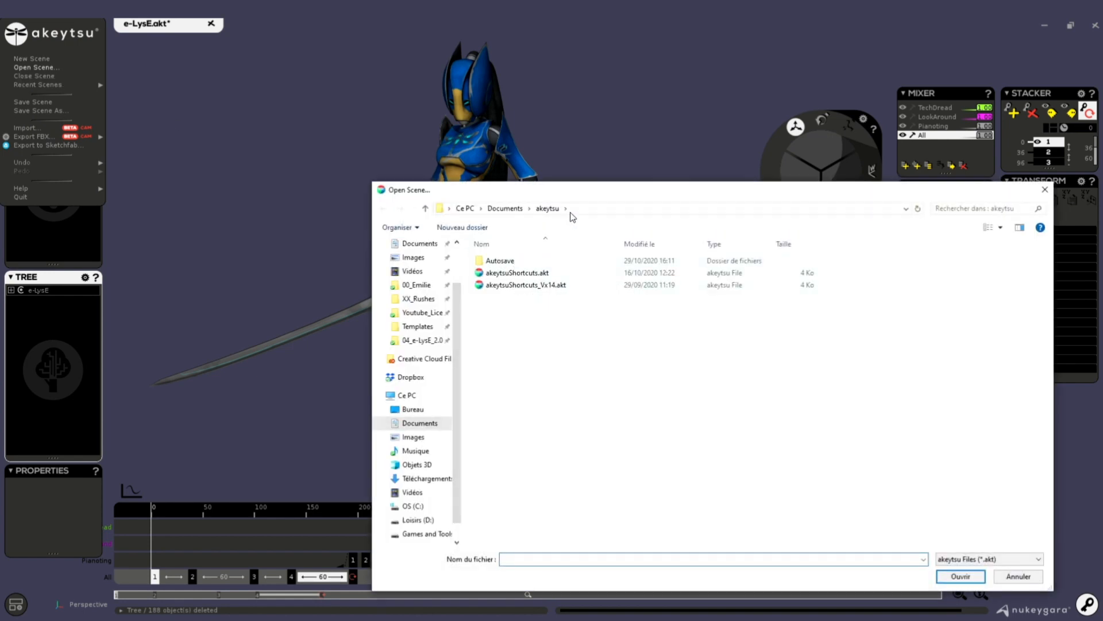
click(655, 210)
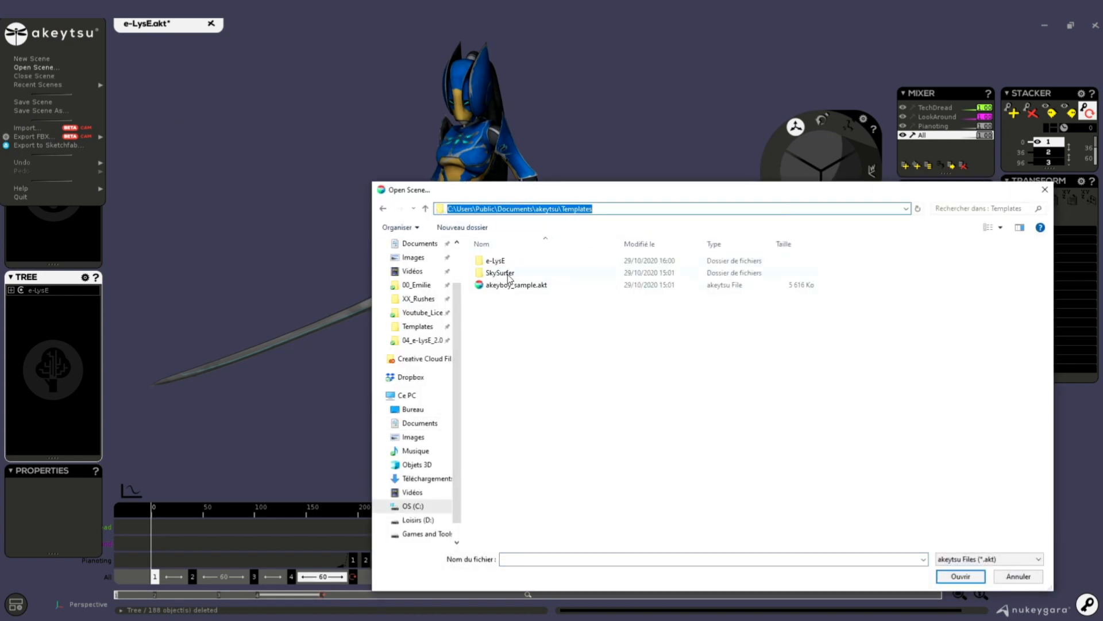
double_click(500, 273)
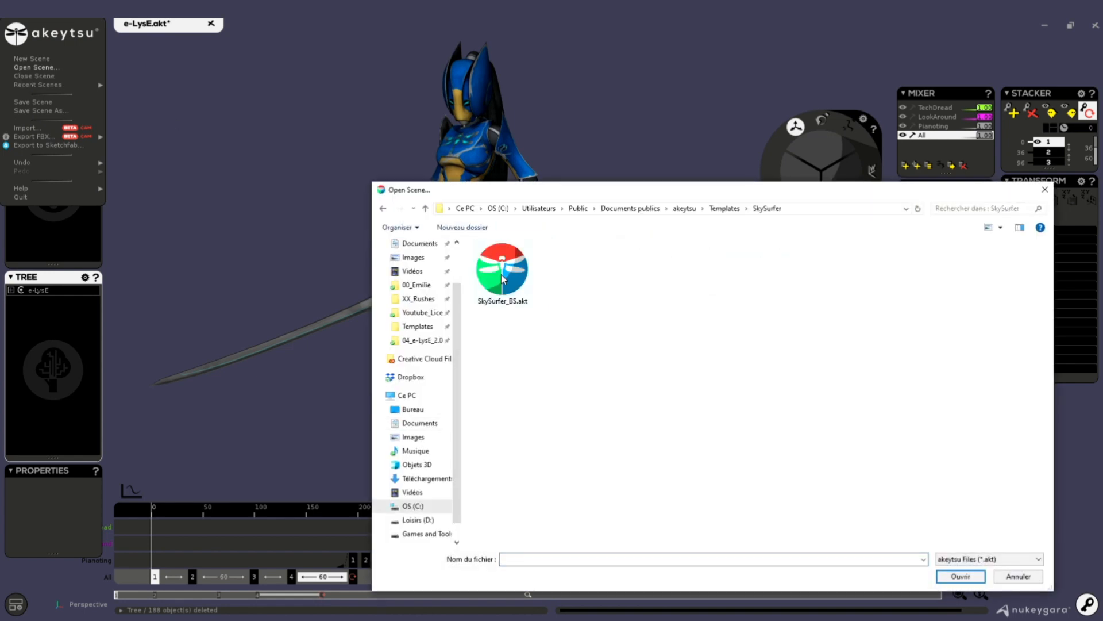
double_click(499, 263)
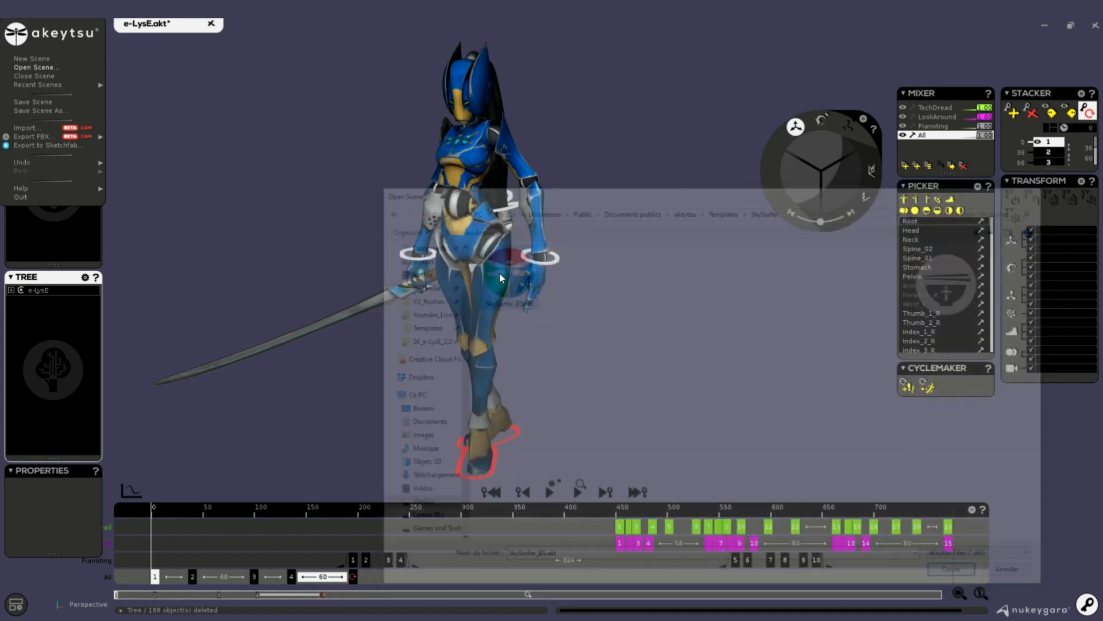
- Set the SkySurfer_BS scene frame rate to 60 in the Timebar preferences and save the scene
click(972, 509)
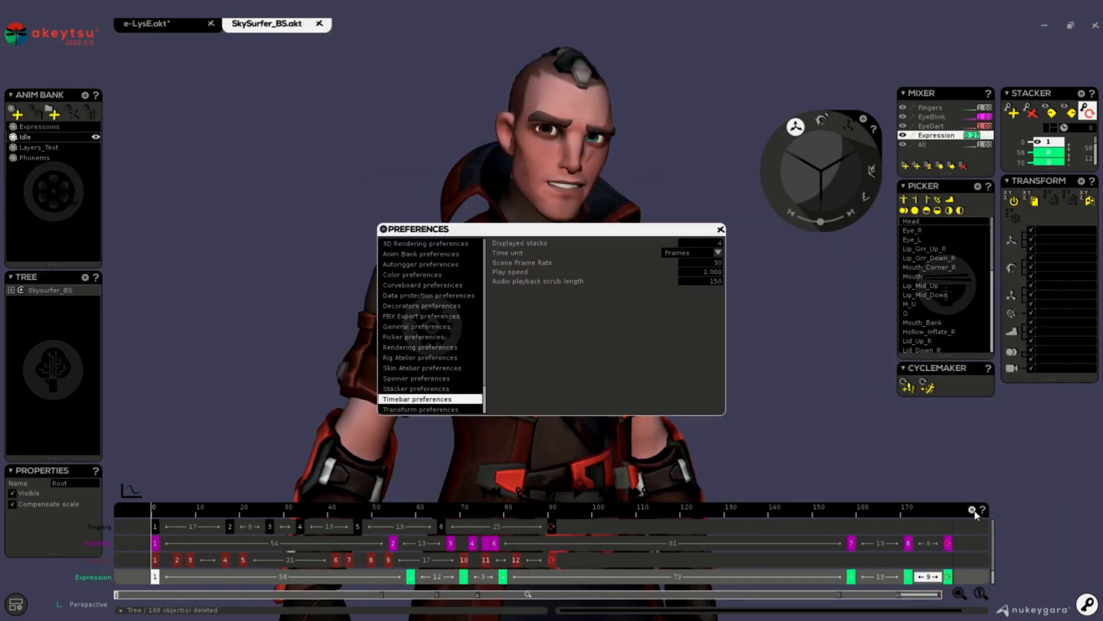
click(194, 27)
click(276, 26)
click(711, 262)
text(60)
key(Return)
click(720, 230)
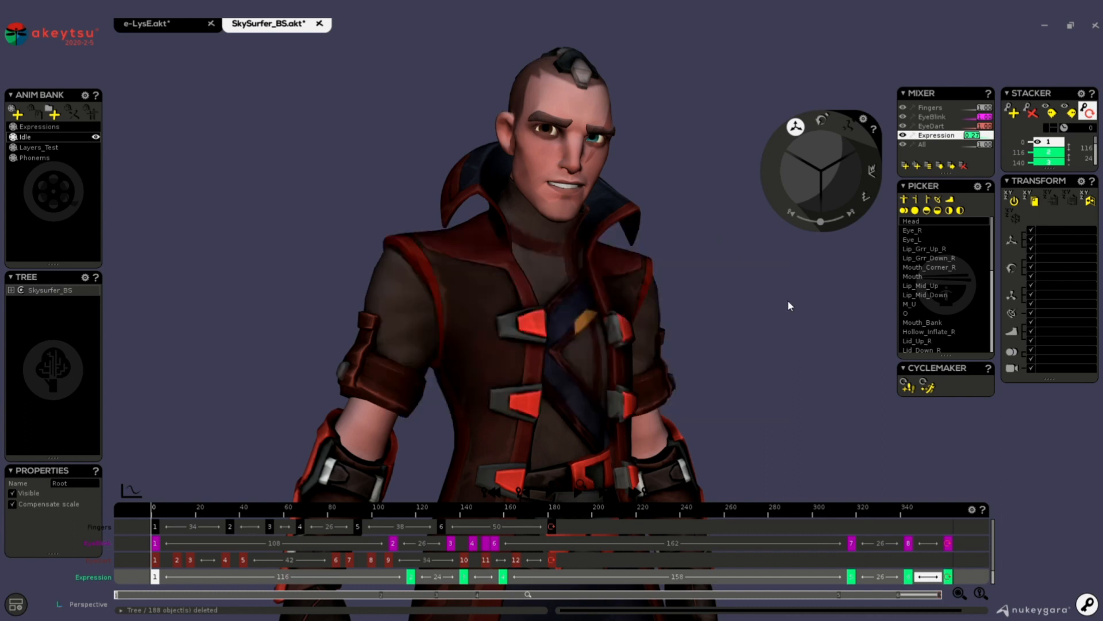
key(ctrl+s)
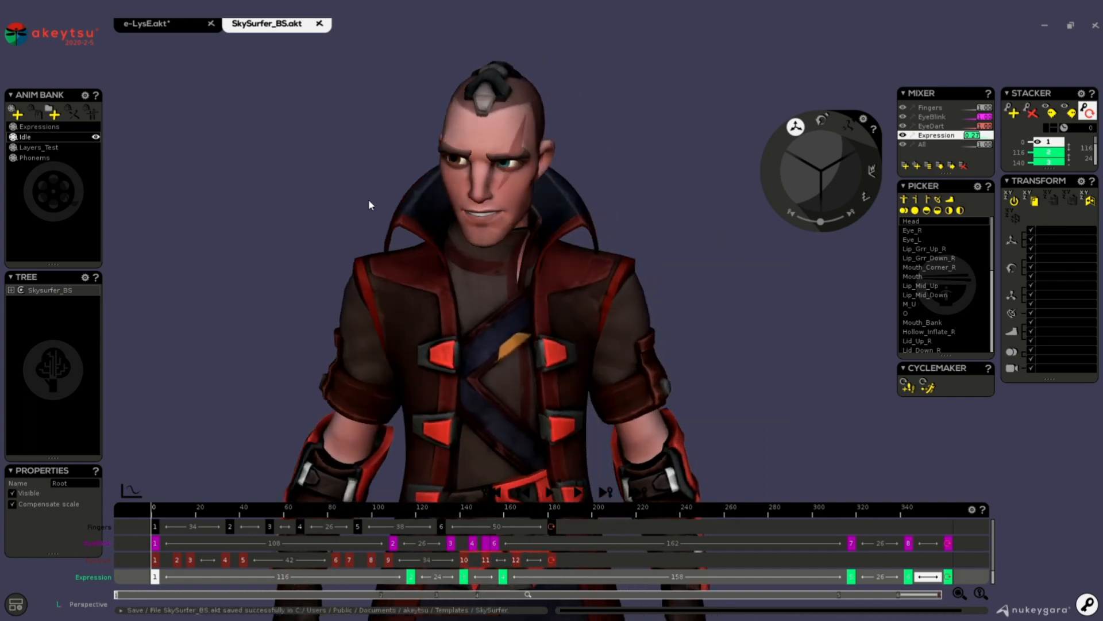
- Close the SkySurfer_BS scene and import SkySurfer_BS.akt into the e-LysE scene
click(319, 24)
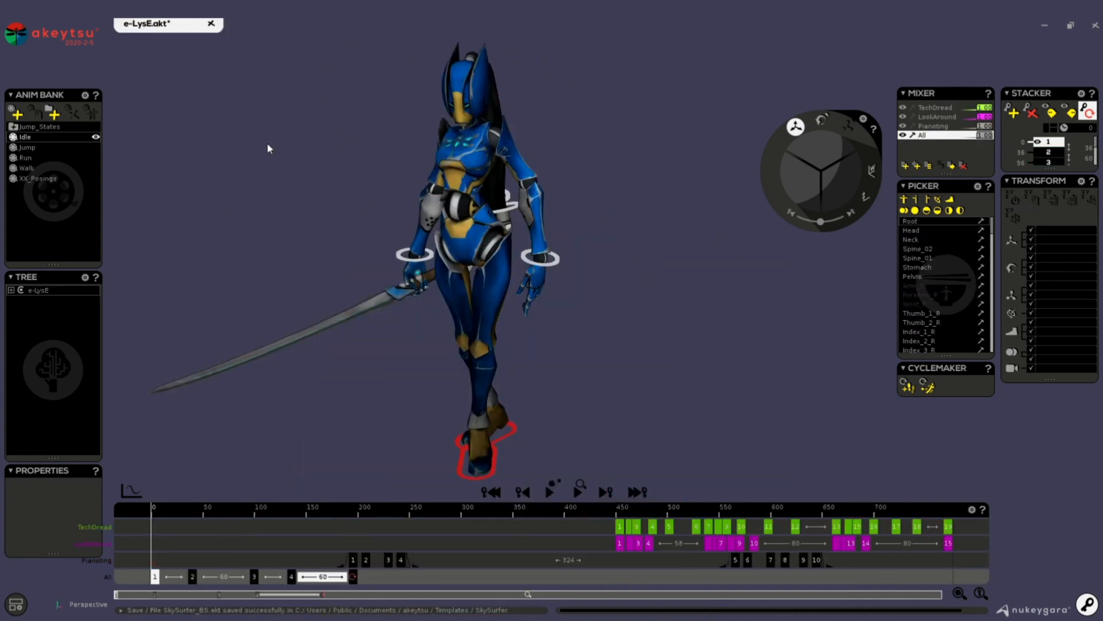
click(16, 33)
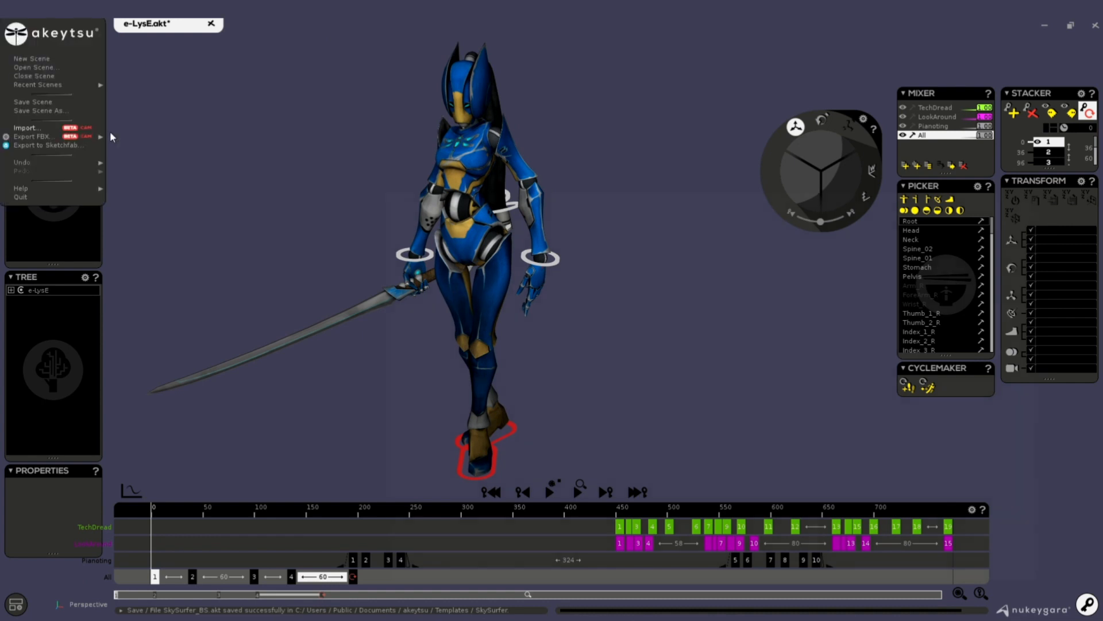
click(34, 127)
double_click(502, 270)
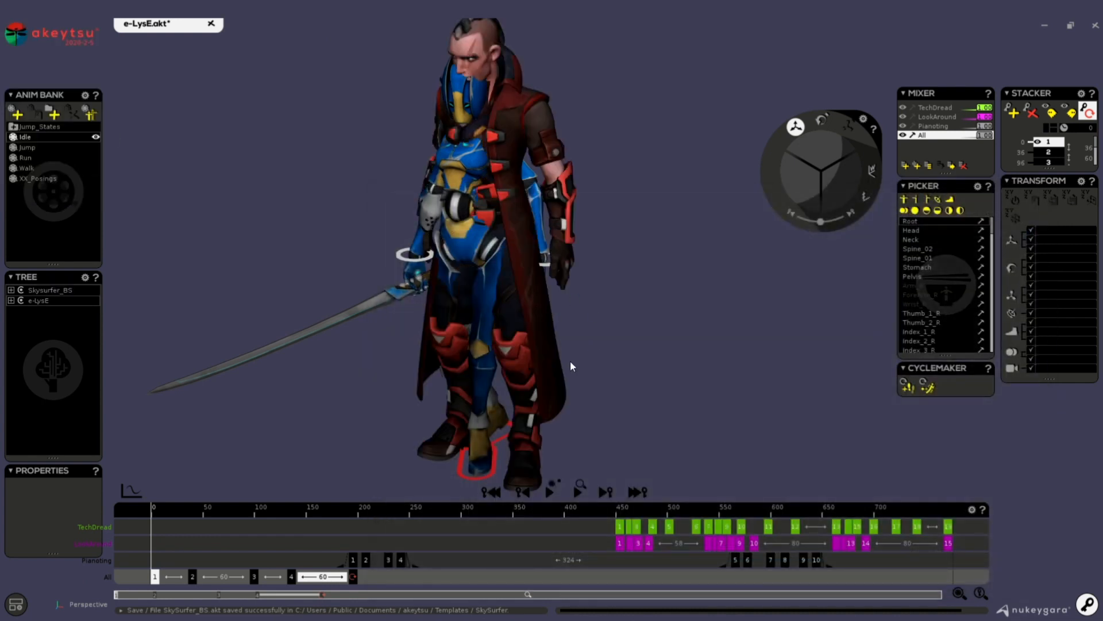
- Play back the two characters' Idle animations, stop, and return to frame 0
key(space)
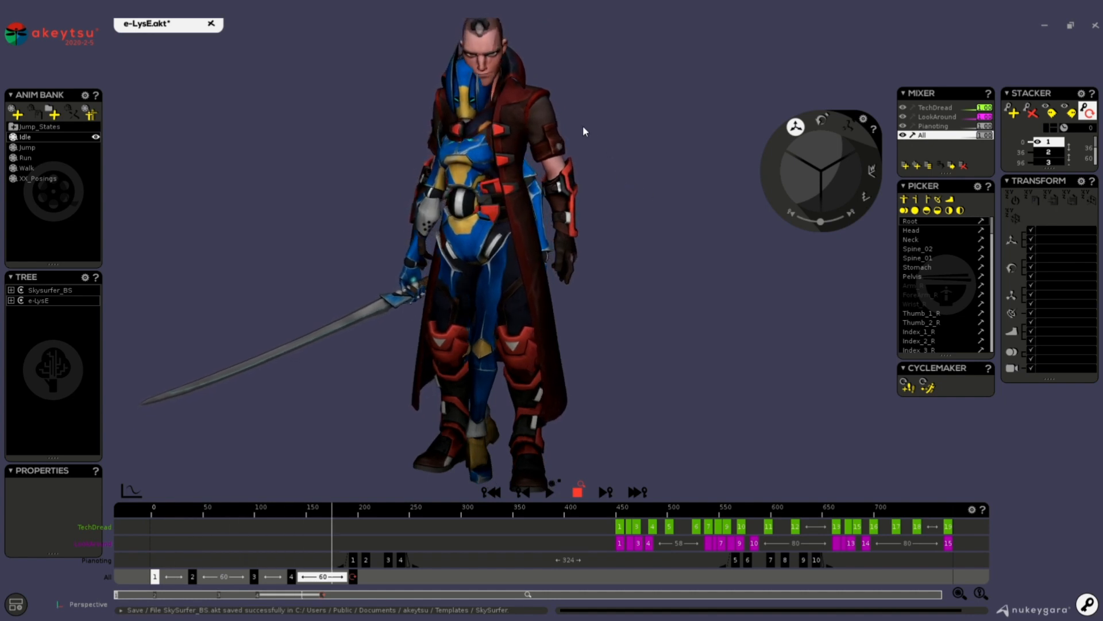
key(space)
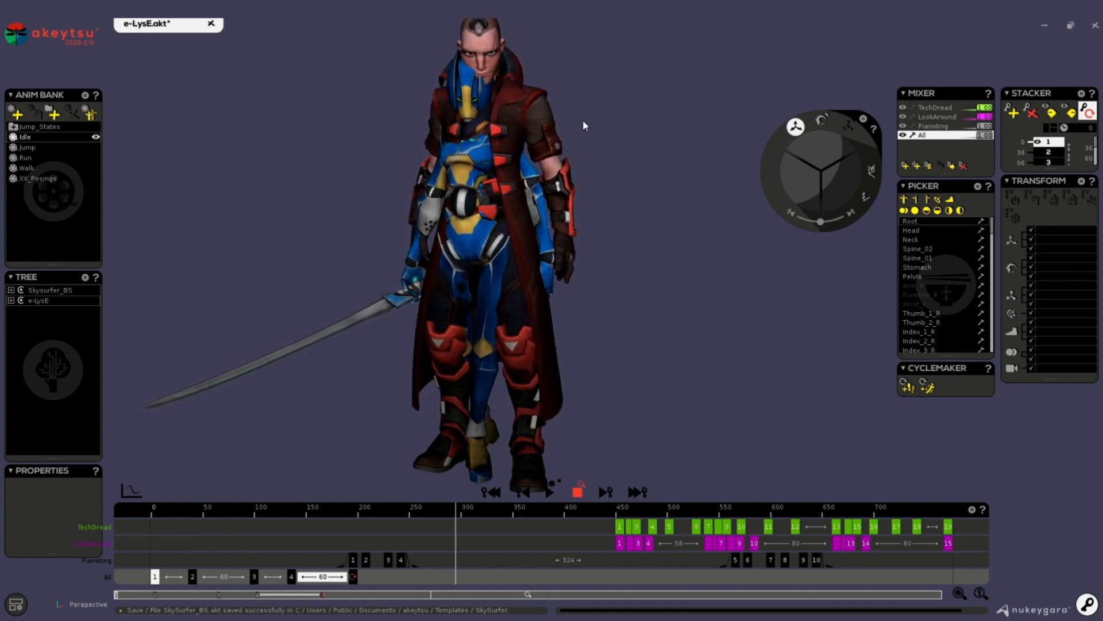
drag(478, 515, 151, 515)
- Move the whole e-LysE character about 1.9 m along the X axis so she stands beside SkySurfer
alt+drag(253, 224, 307, 230)
click(491, 261)
alt+right_drag(681, 326, 637, 303)
alt+drag(270, 224, 333, 248)
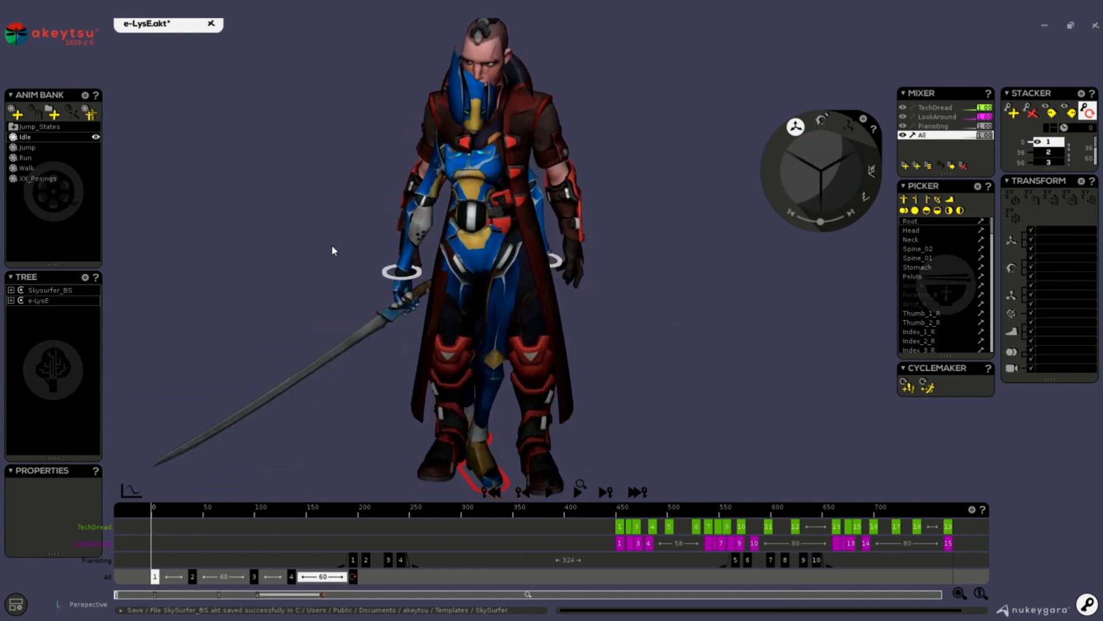
click(488, 256)
alt+right_drag(703, 332, 671, 301)
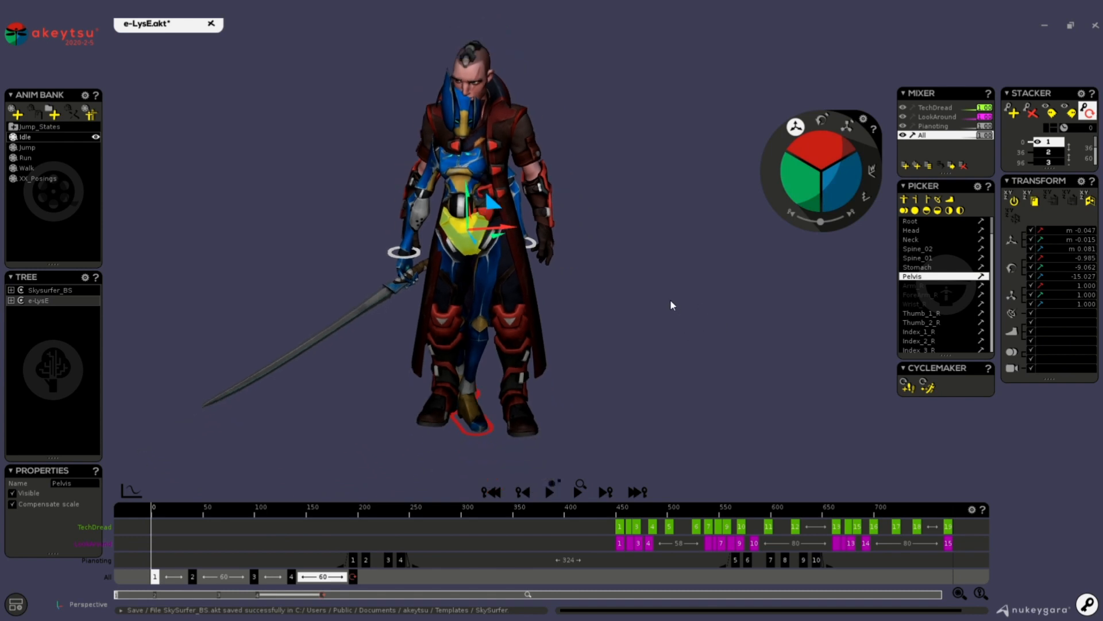
click(51, 300)
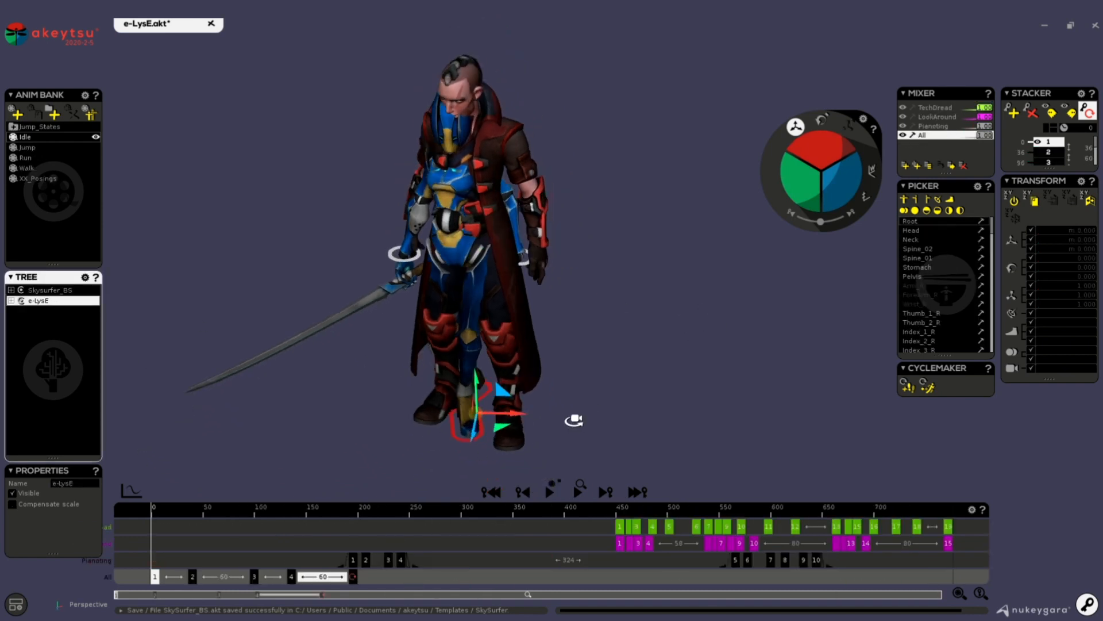
drag(517, 412, 850, 445)
alt+middle_drag(683, 290, 475, 291)
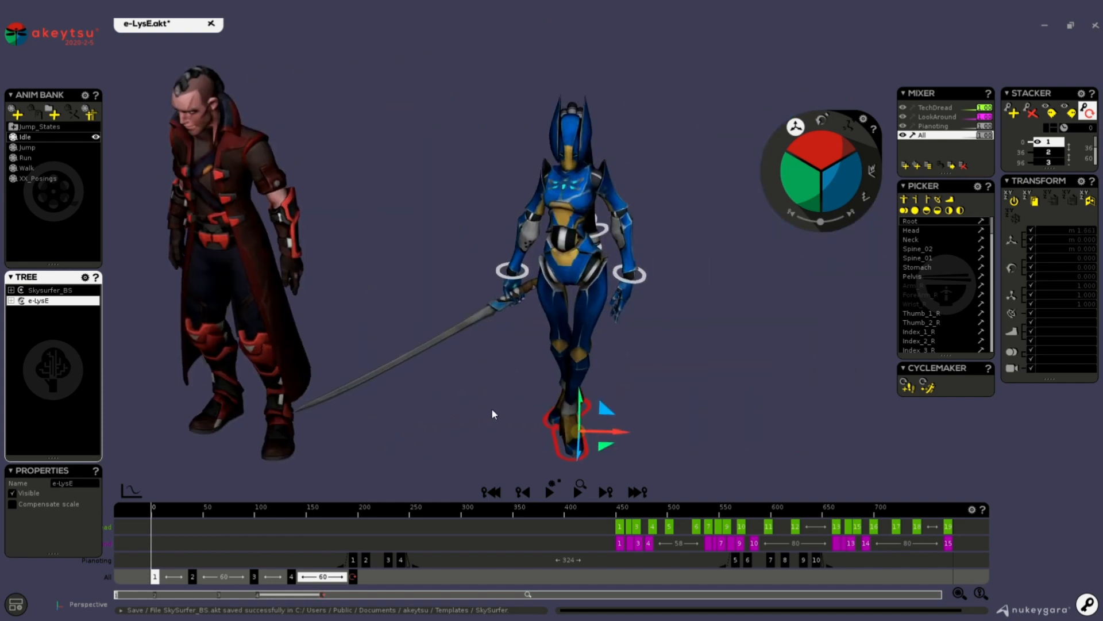
alt+right_drag(492, 409, 469, 416)
mouse_move(468, 417)
alt+mouse_down()
mouse_move(483, 436)
mouse_move(472, 443)
mouse_move(465, 424)
alt+mouse_up()
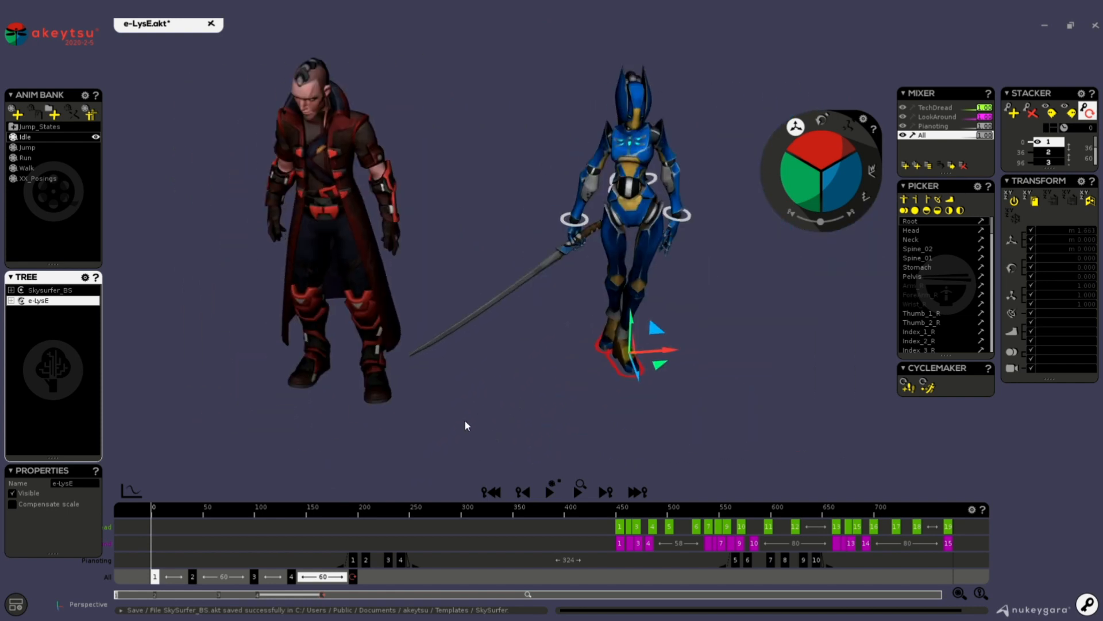
- Adjust the spacing between e-LysE and SkySurfer by moving e-LysE along the X axis to about 1.78 m
alt+drag(463, 277, 441, 264)
alt+middle_drag(523, 206, 560, 256)
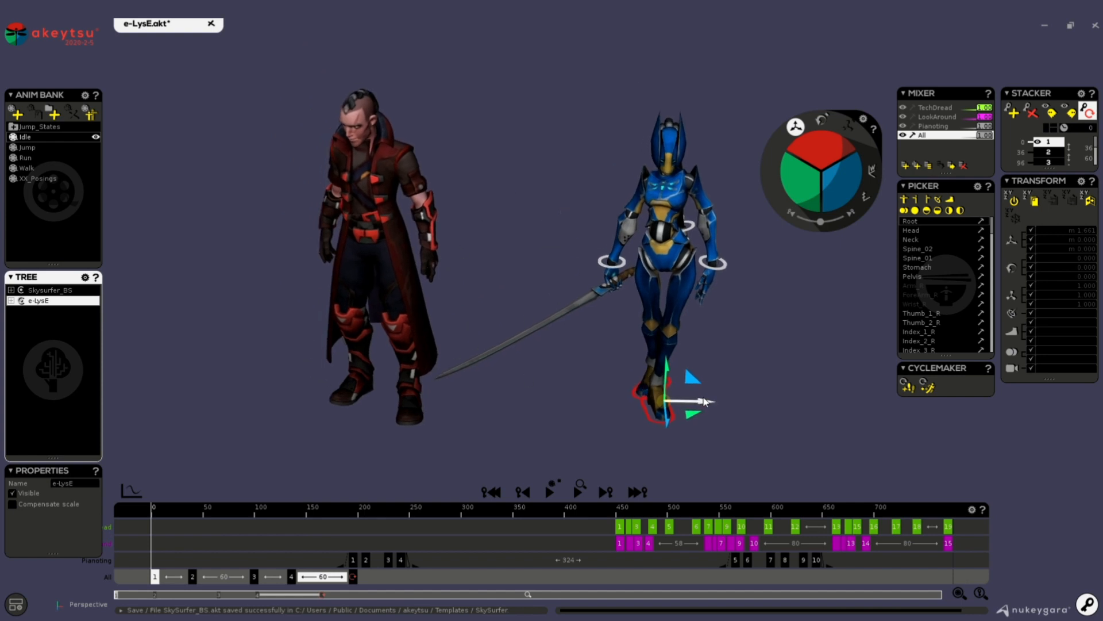
drag(706, 400, 670, 405)
alt+drag(496, 279, 537, 287)
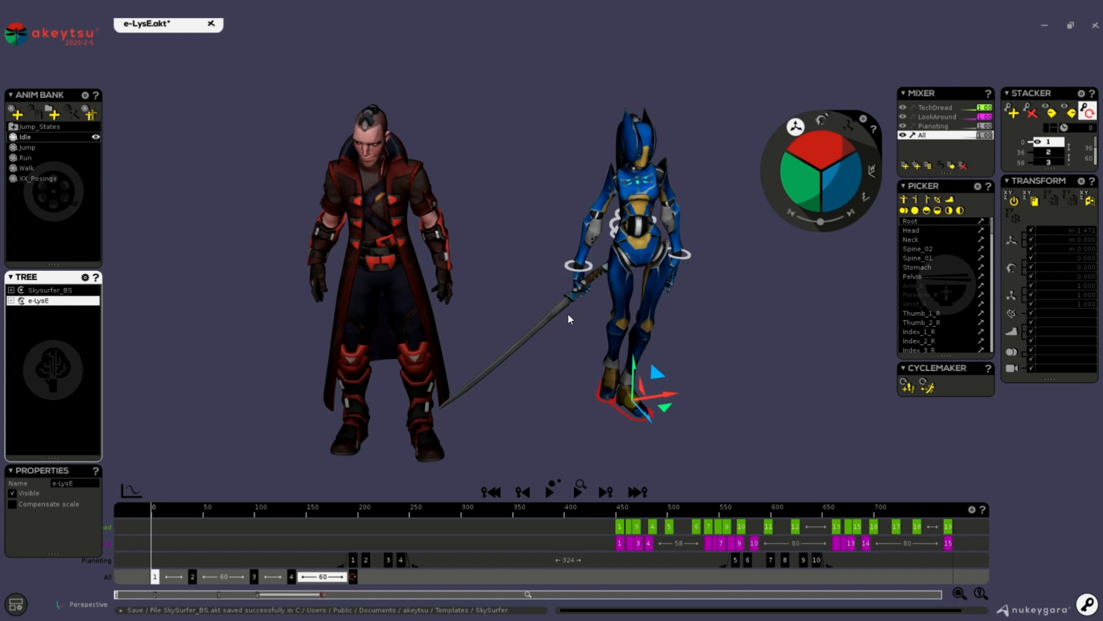
click(73, 291)
click(60, 300)
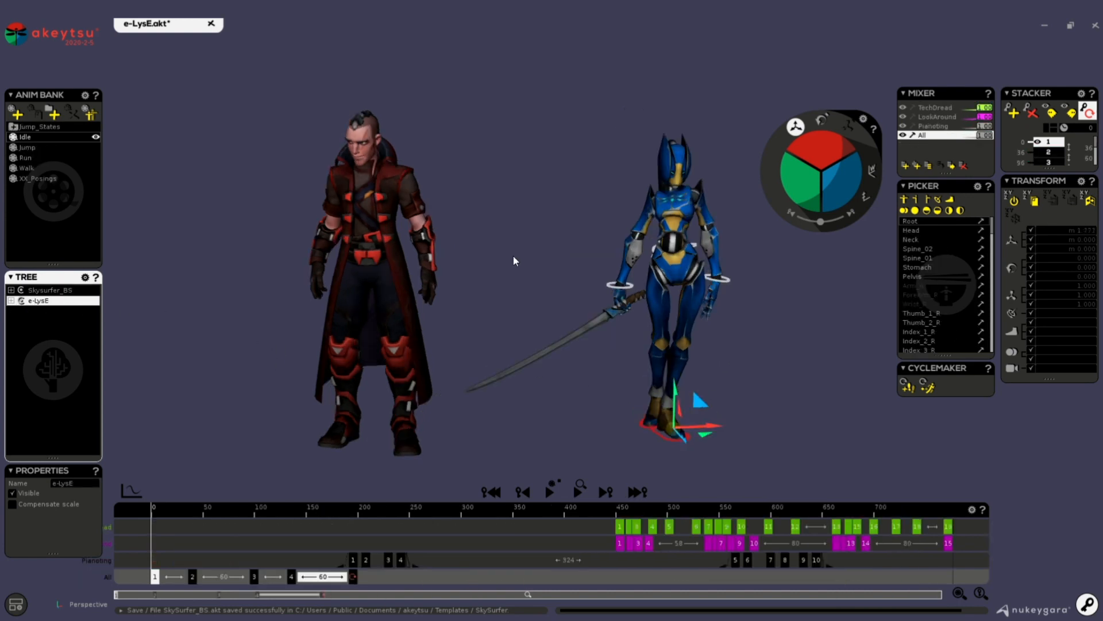
- Move the whole e-LysE character along the X axis to the other side of SkySurfer, at about -1.61 m
alt+drag(513, 272, 509, 286)
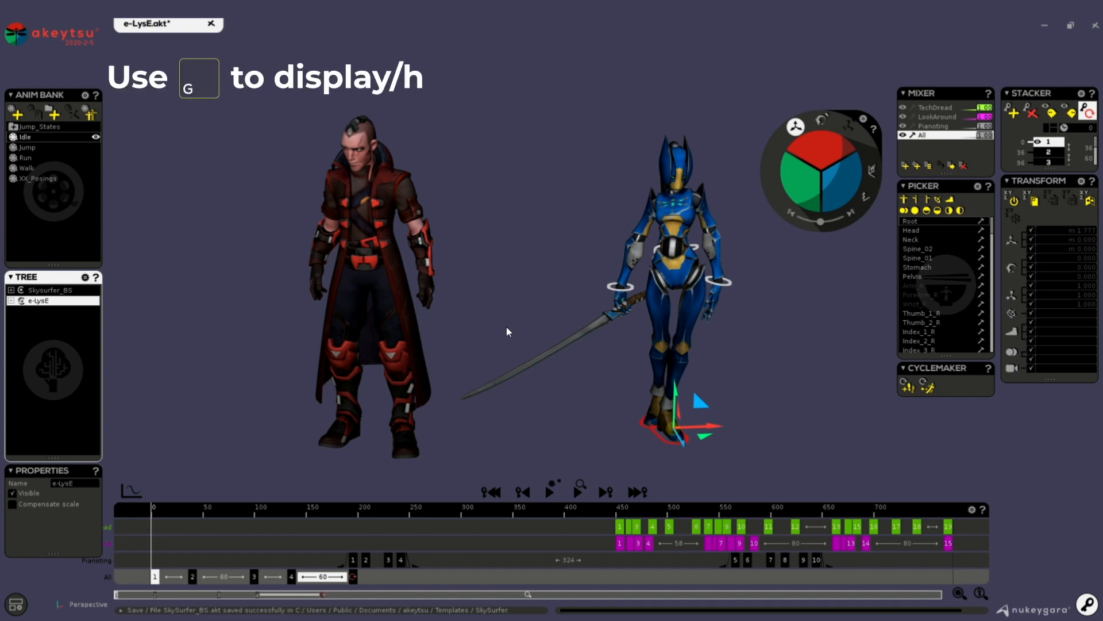
alt+middle_drag(443, 322, 562, 312)
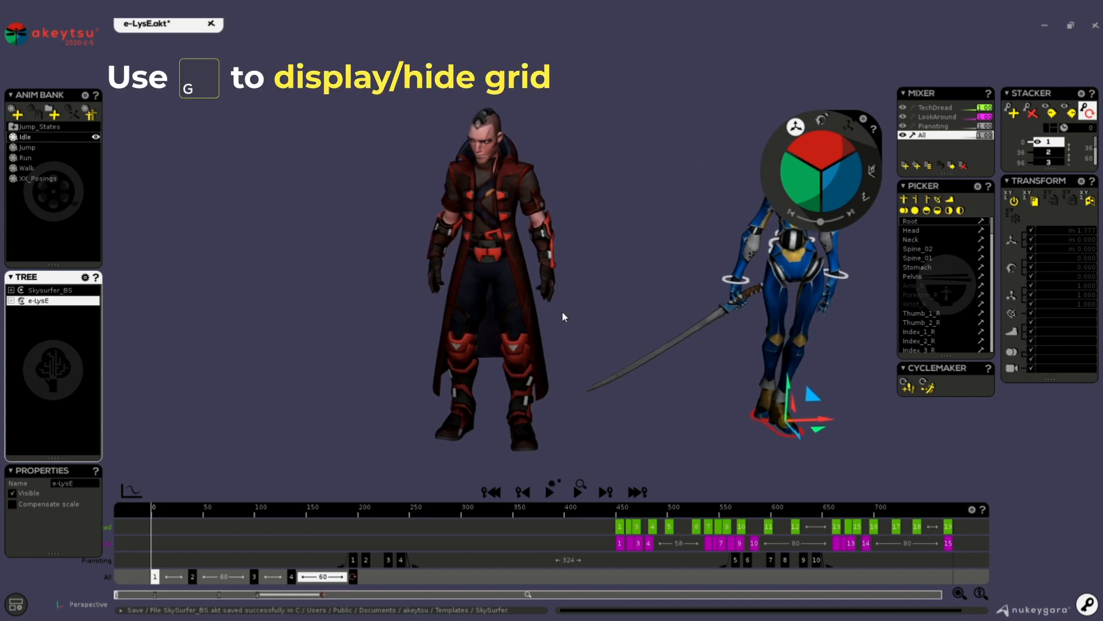
alt+middle_drag(670, 198, 576, 224)
alt+right_drag(618, 316, 623, 342)
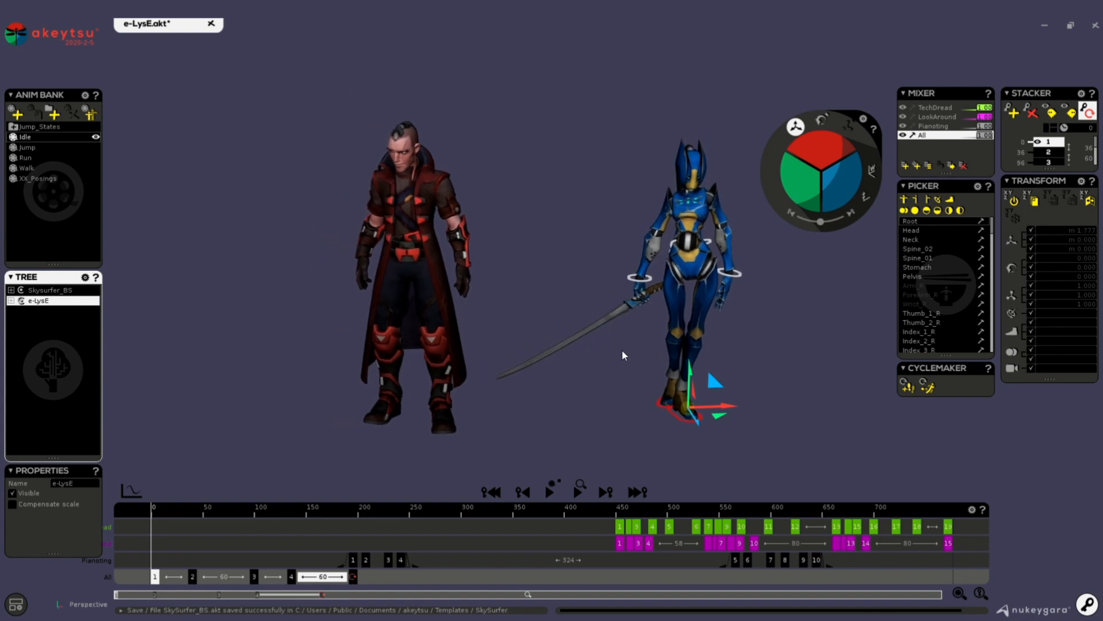
drag(733, 402, 201, 390)
alt+middle_drag(363, 291, 613, 287)
alt+right_drag(566, 298, 598, 276)
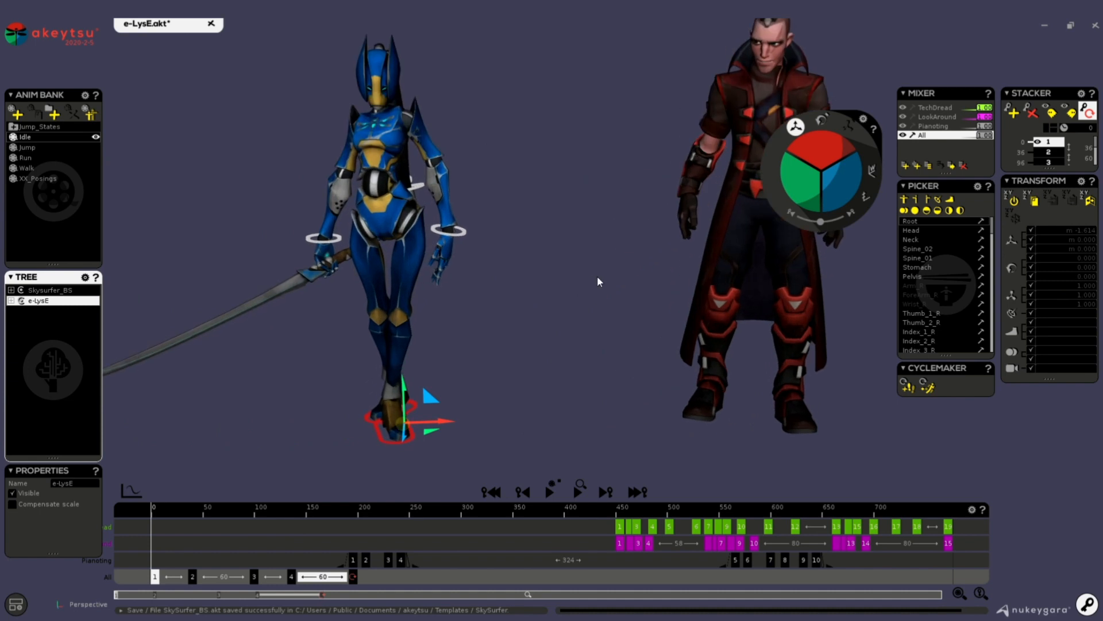
alt+middle_drag(597, 276, 528, 330)
alt+drag(528, 335, 486, 343)
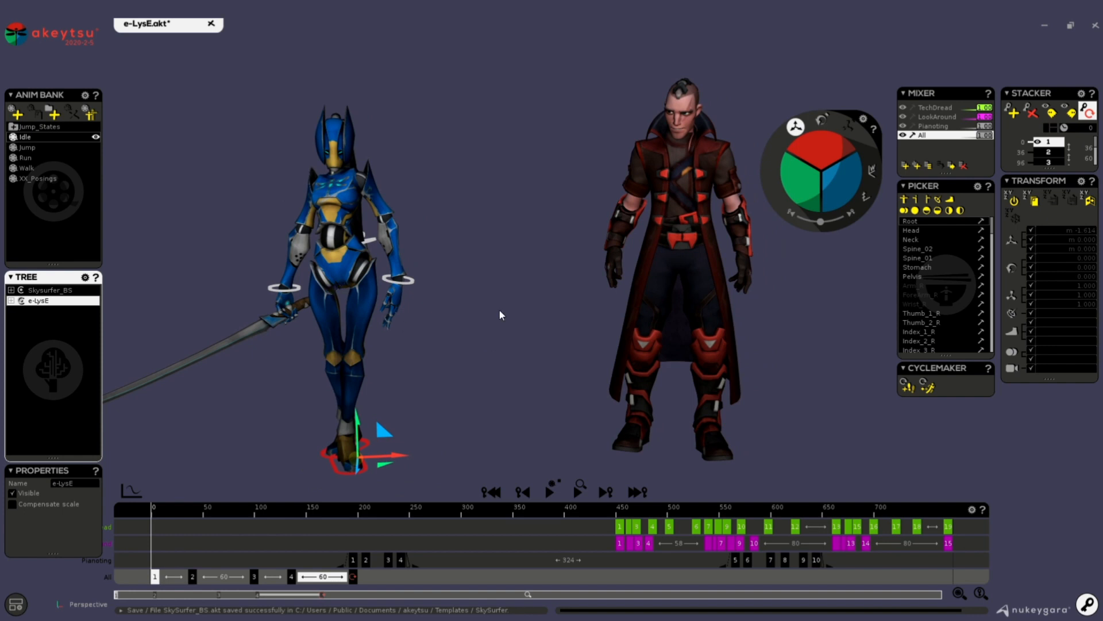
- Switch the scene from animation mode to rig mode, keeping both characters in view
key(Tab)
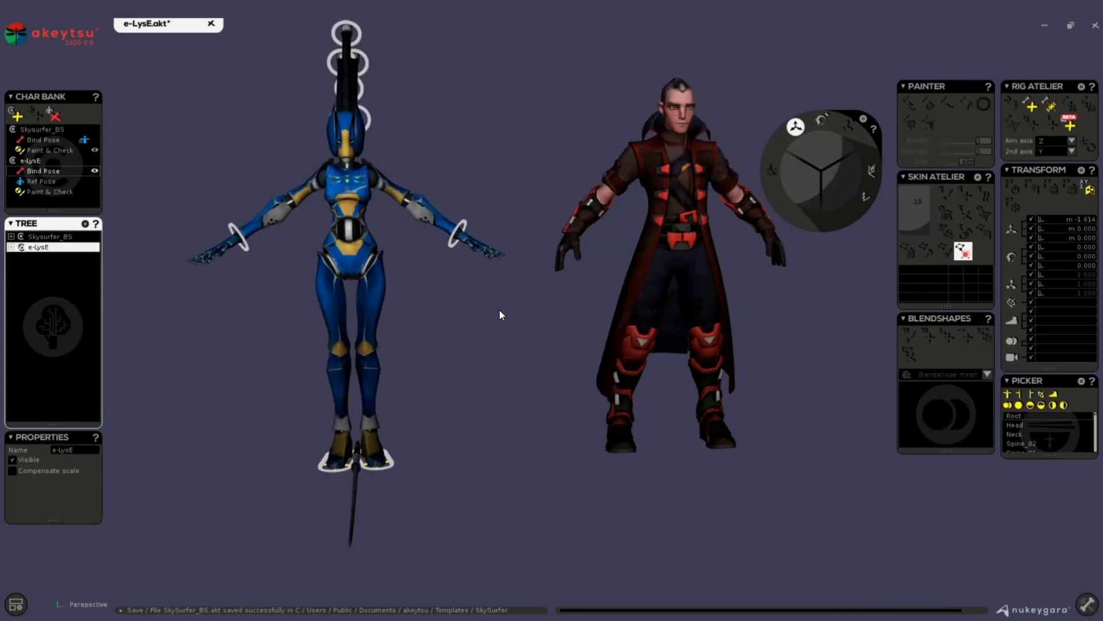
alt+middle_drag(583, 322, 550, 384)
alt+drag(550, 384, 533, 379)
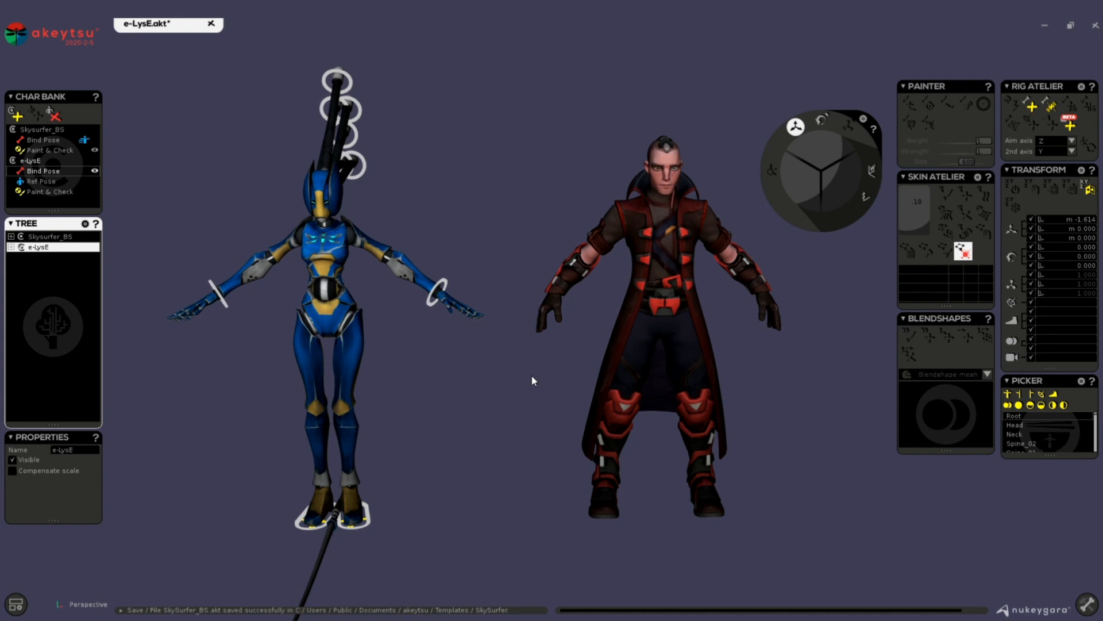
- Delete e-LysE's Ref Pose and switch her to Paint & Check
click(61, 183)
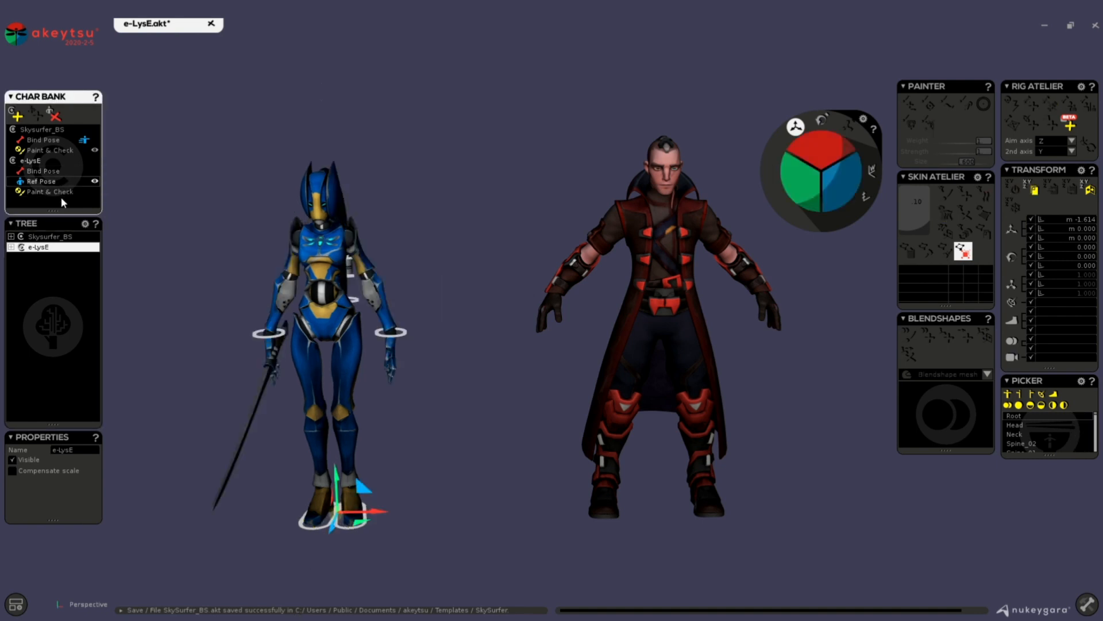
click(60, 194)
alt+middle_drag(203, 393, 286, 352)
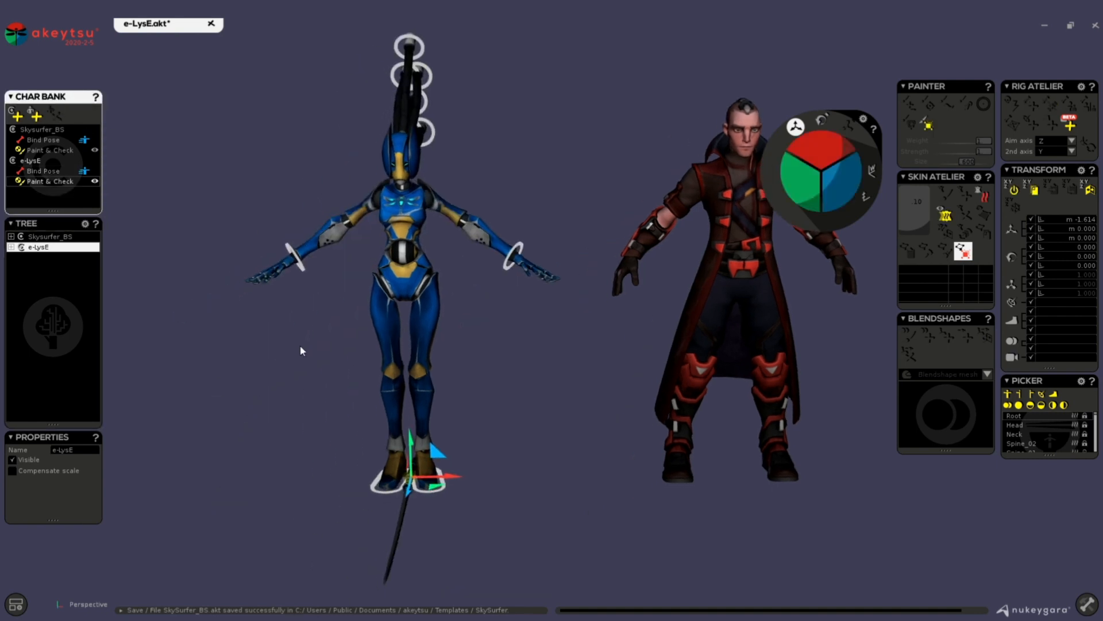
alt+drag(301, 349, 369, 377)
alt+middle_drag(481, 391, 510, 337)
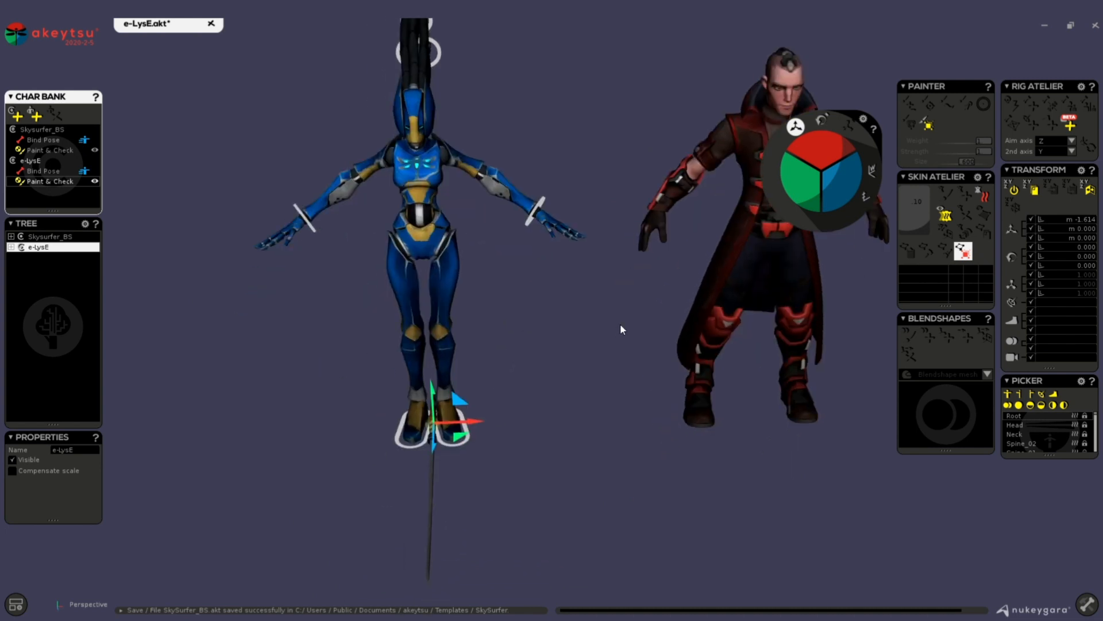
alt+middle_drag(620, 326, 573, 366)
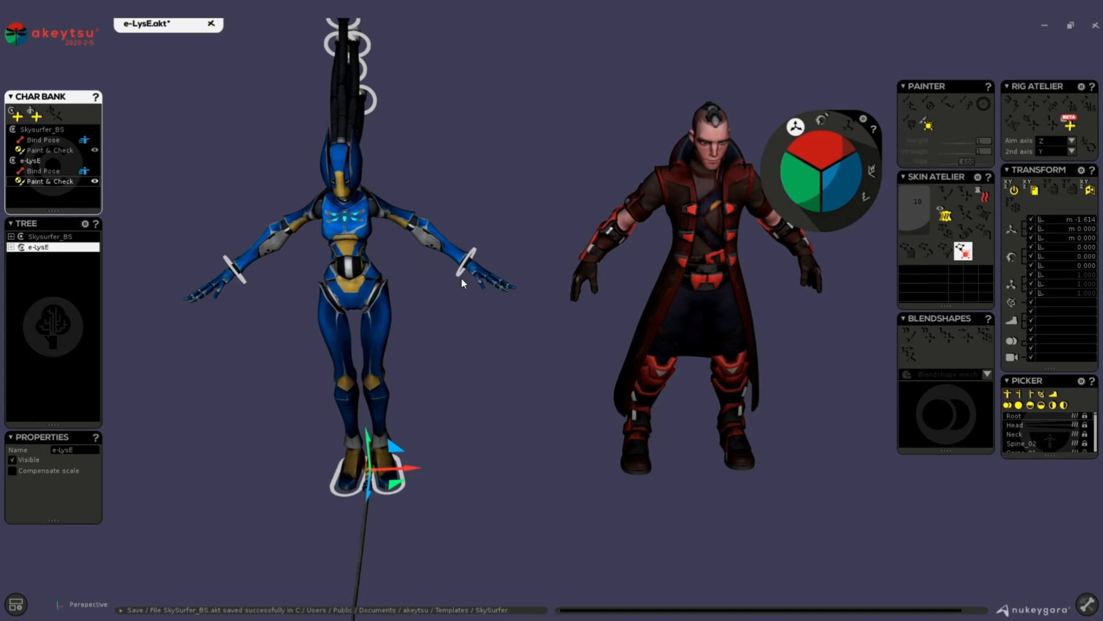
- Create an IK target on e-LysE's Head joint in Bind Pose and set its target size multiplier to 2
click(364, 302)
alt+drag(364, 302, 231, 209)
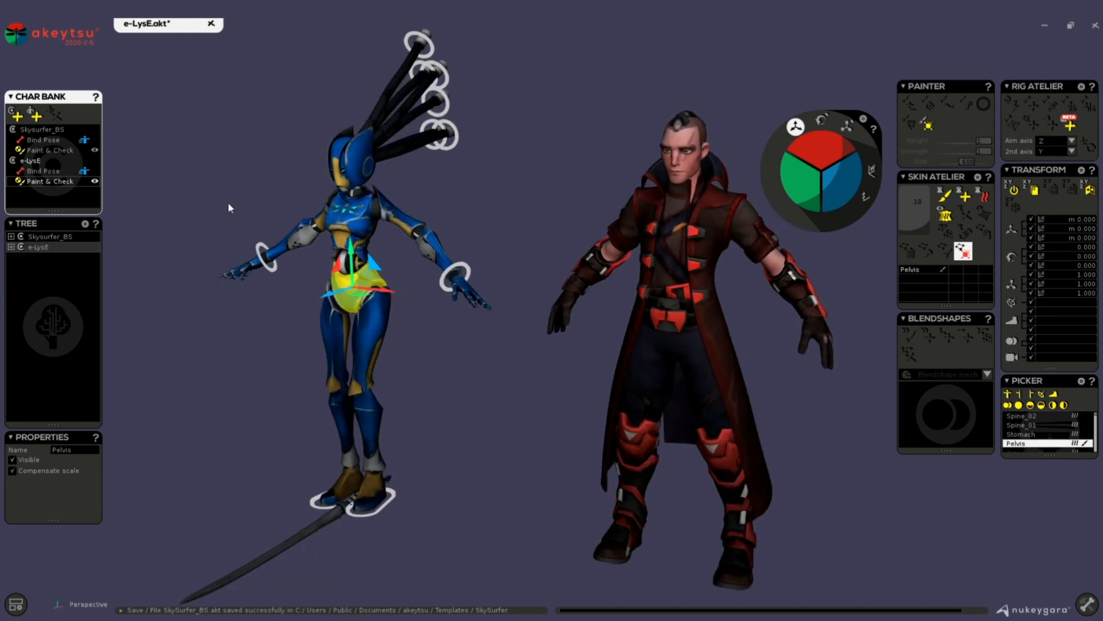
click(347, 175)
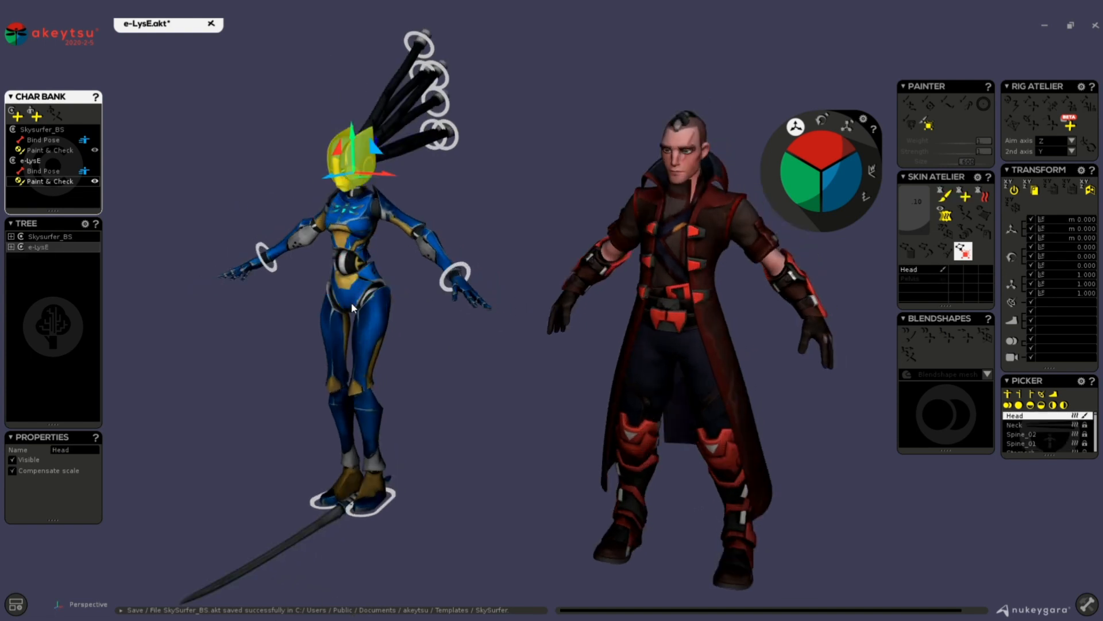
click(47, 172)
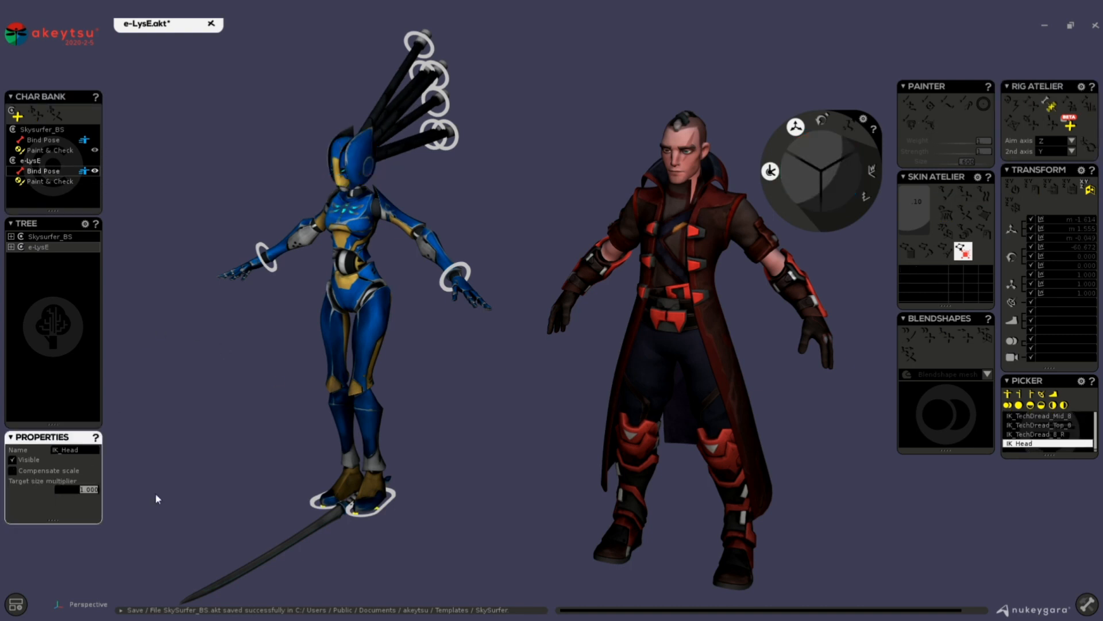
text(2)
key(Return)
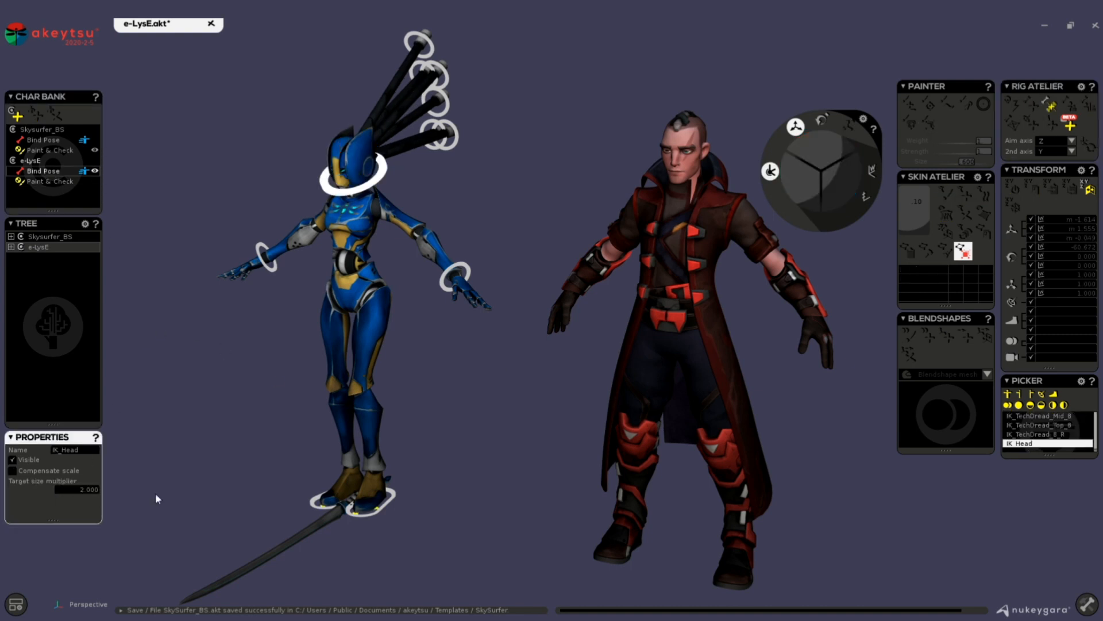
- Add an IK target to SkySurfer's Head joint in Bind Pose with target size multiplier 2, and return him to Paint & Check
click(669, 335)
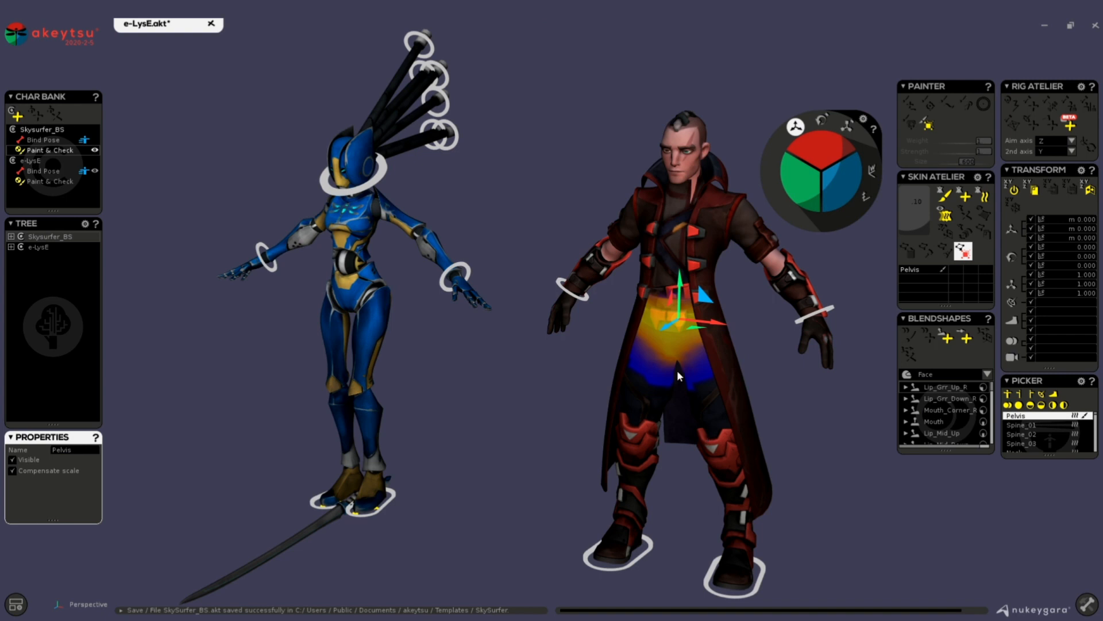
click(698, 133)
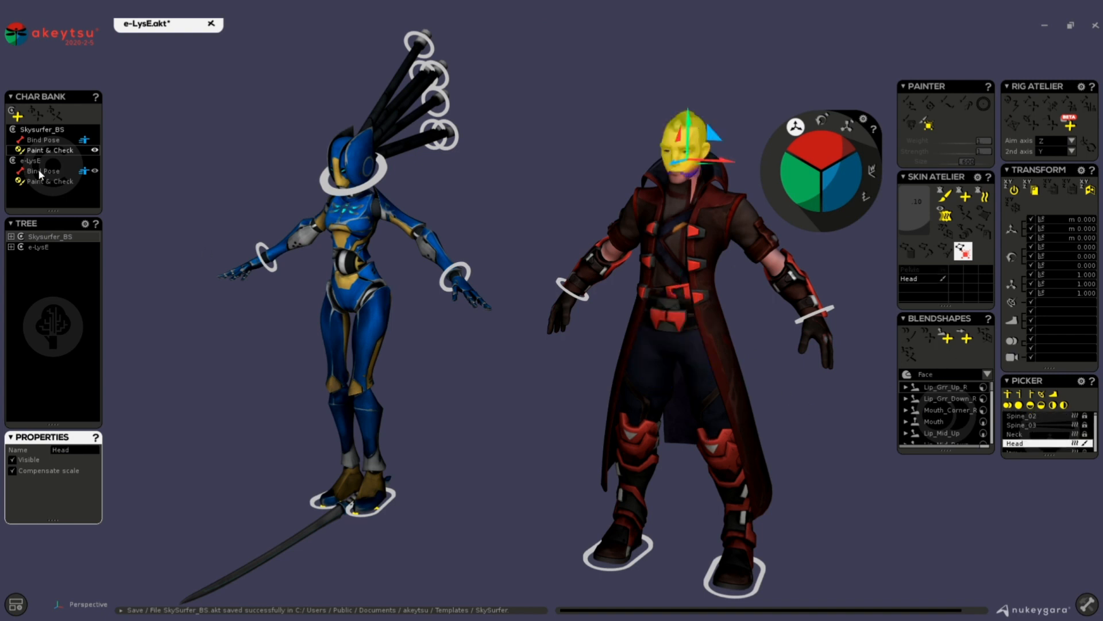
click(50, 138)
click(1032, 125)
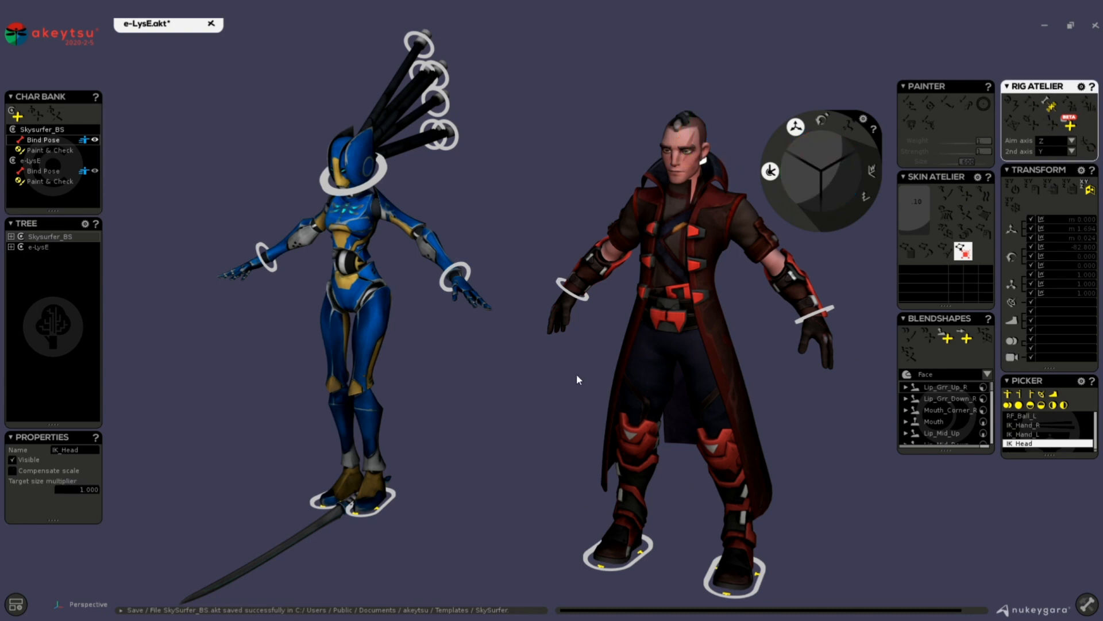
scroll(78, 489, up, 1)
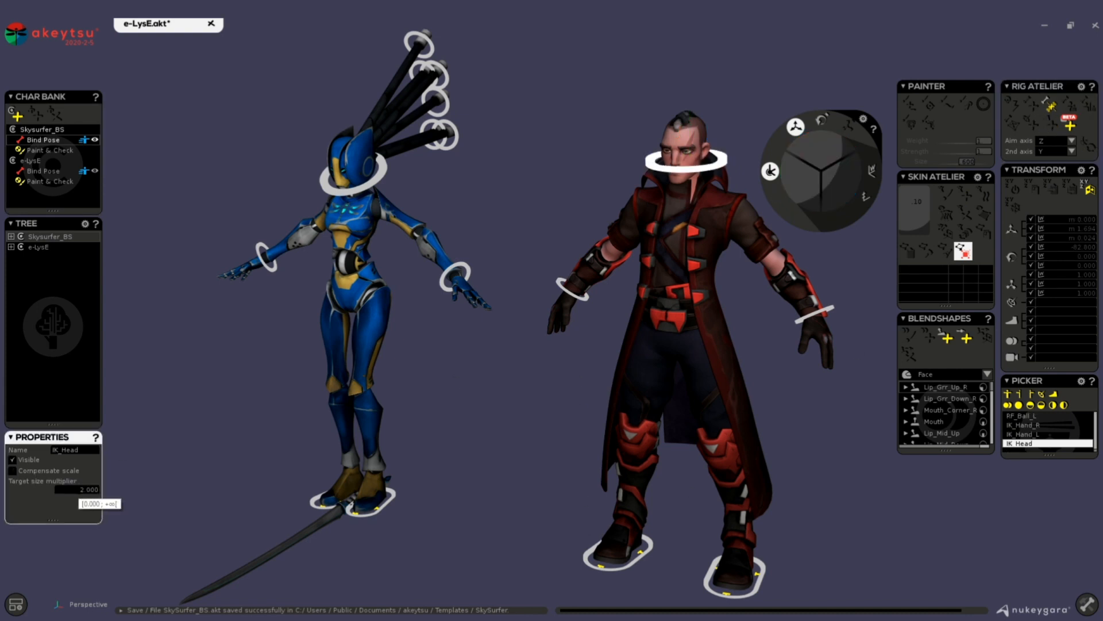
click(58, 149)
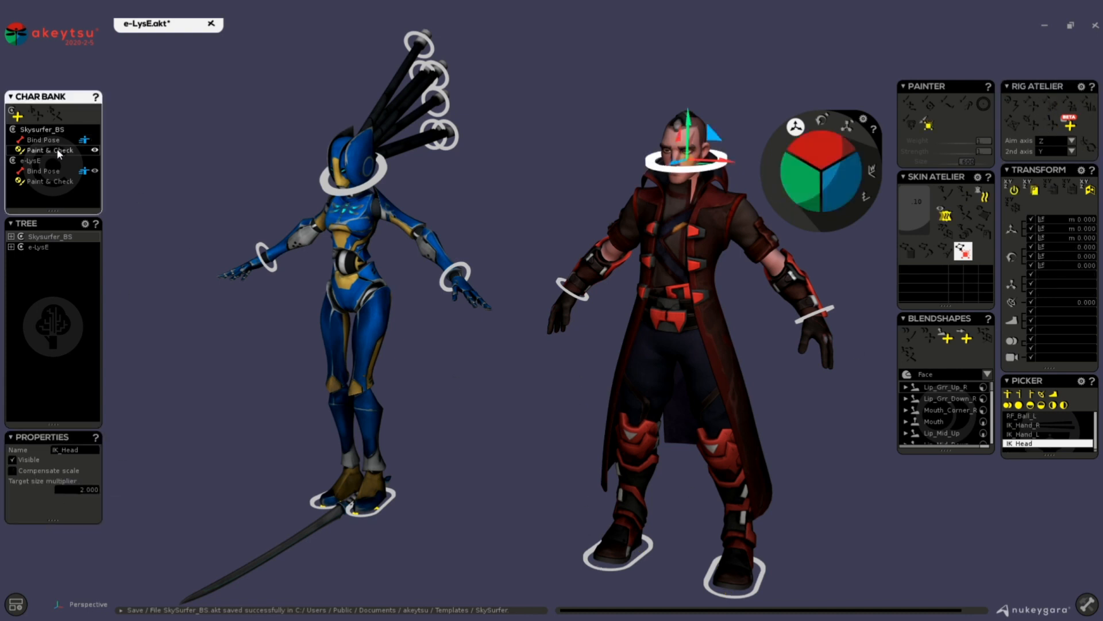
- In e-LysE's Paint & Check, rotate the left foot target RF_Ball_L to about -9 degrees on Y
click(48, 181)
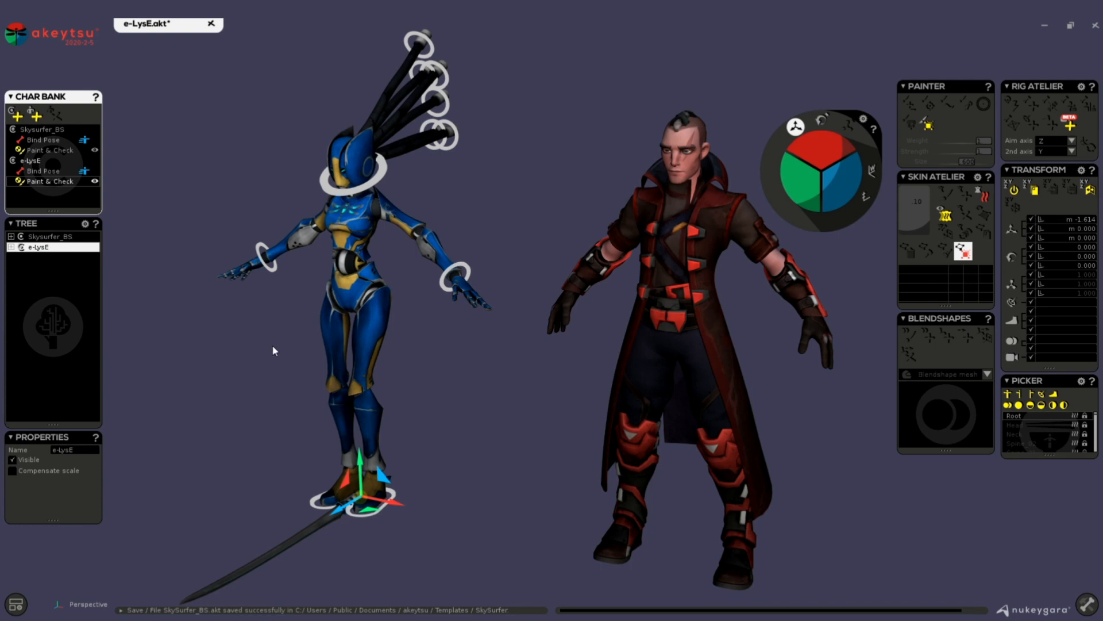
middle_drag(273, 350, 367, 270)
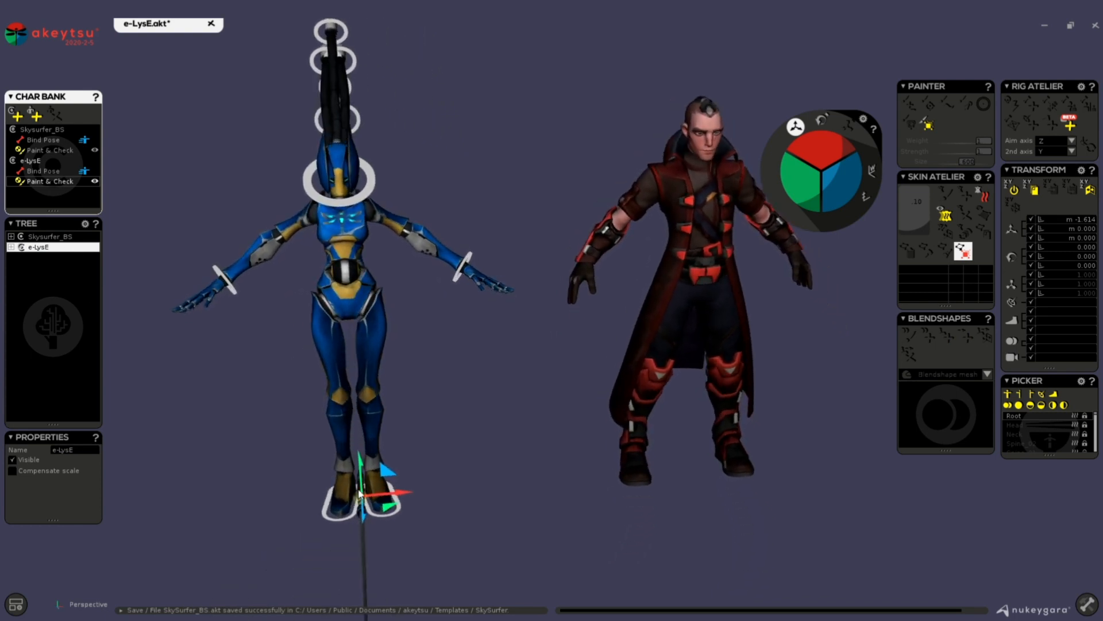
middle_drag(344, 367, 430, 353)
scroll(438, 465, up, 2)
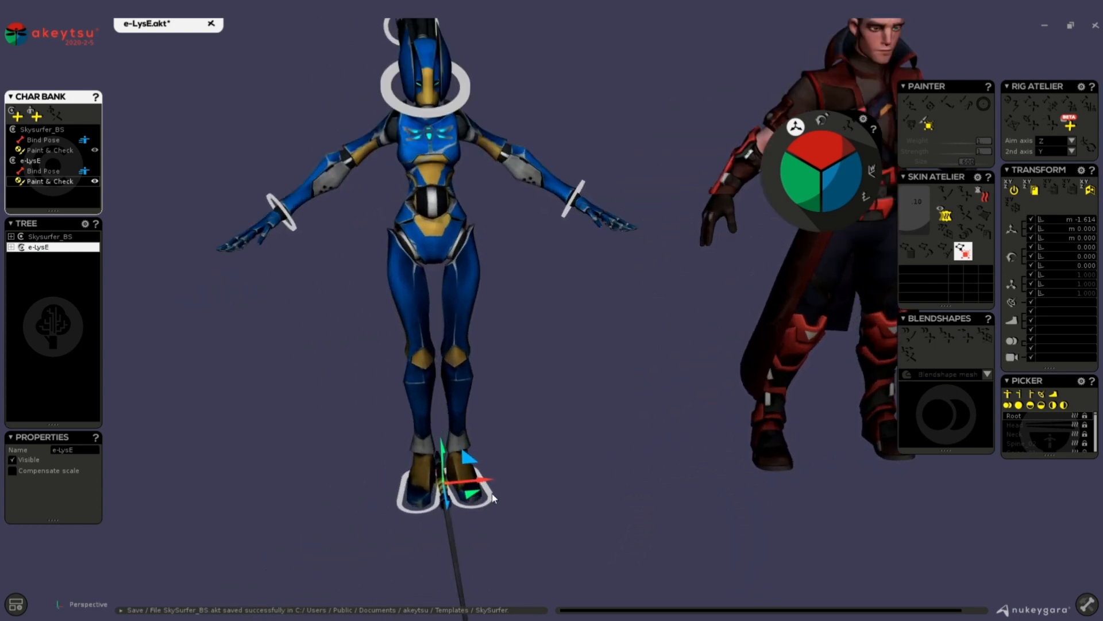
click(490, 494)
middle_drag(586, 449, 640, 436)
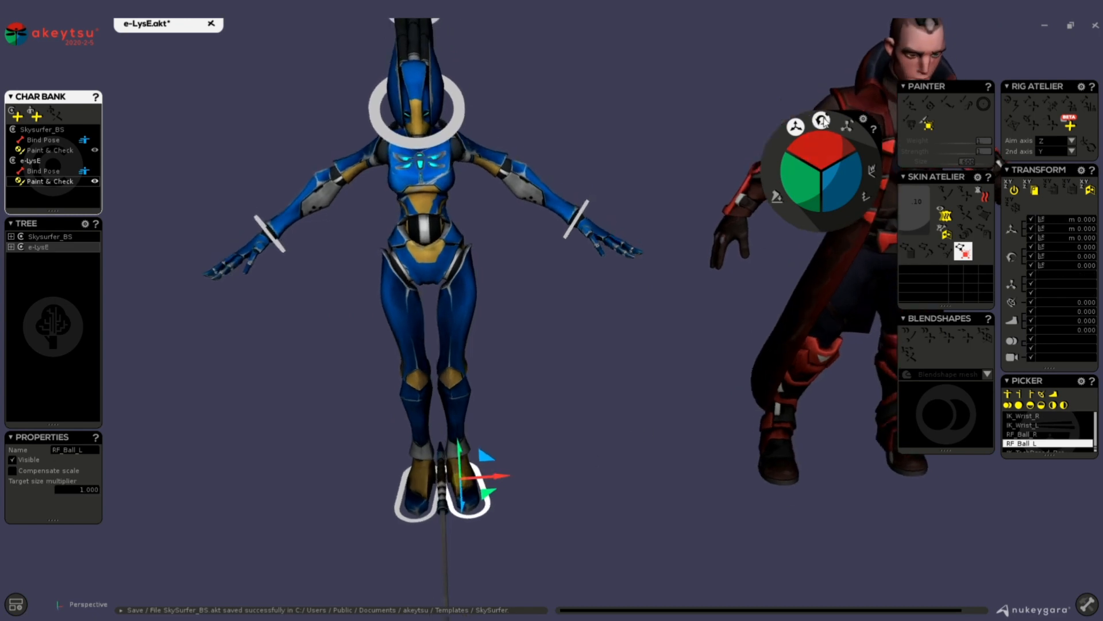
click(821, 122)
drag(809, 189, 813, 198)
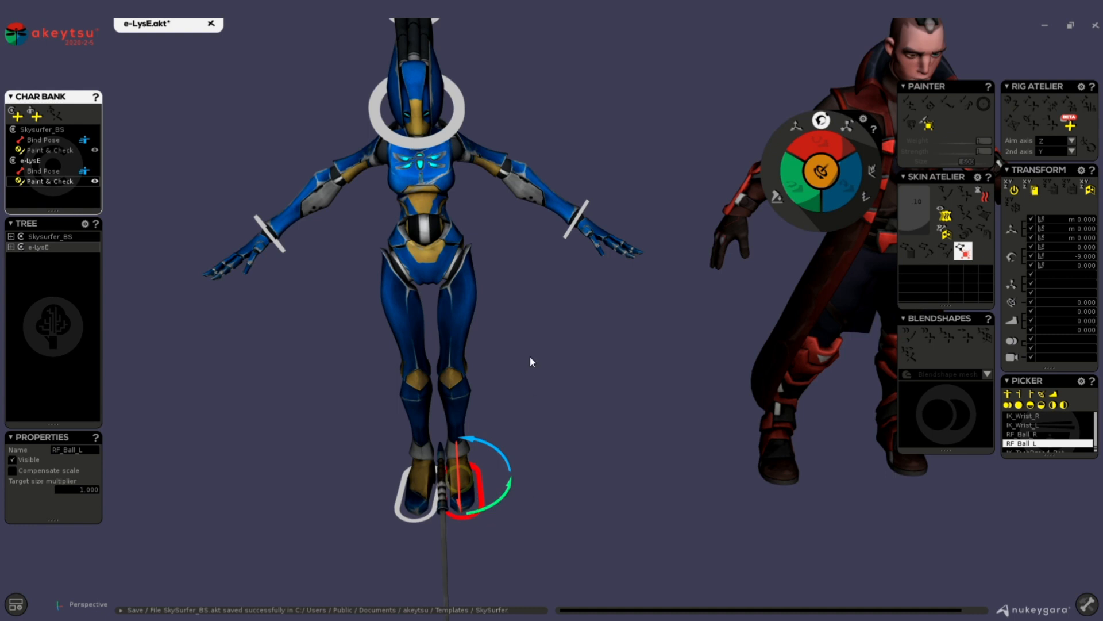
- Raise e-LysE's Pelvis about 0.018 m along the Y axis
click(429, 259)
middle_drag(464, 295, 463, 260)
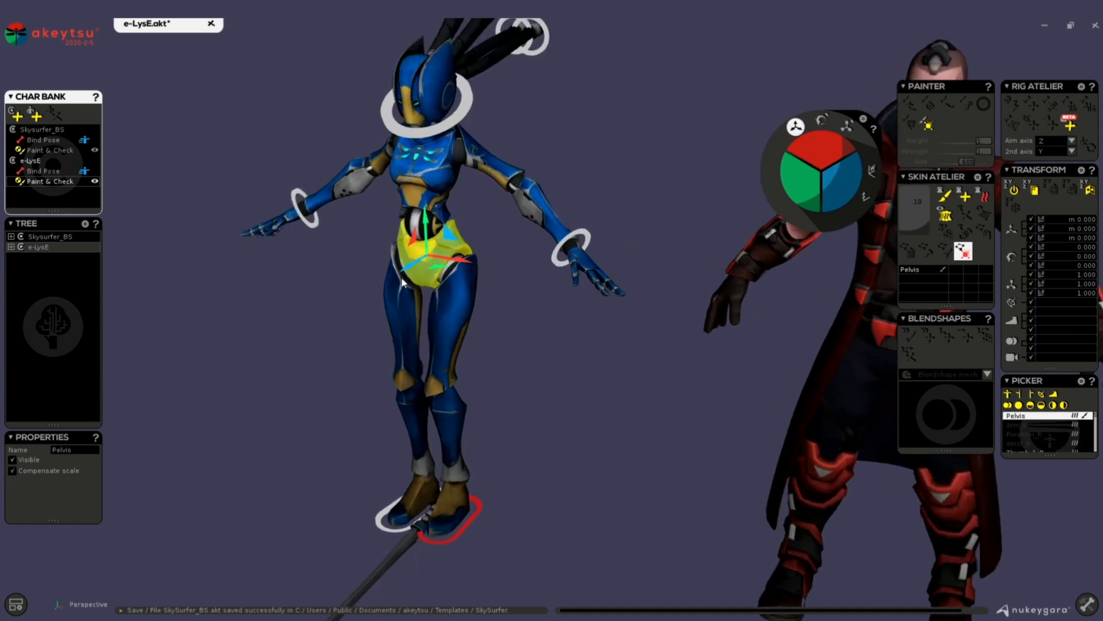
drag(427, 229, 429, 221)
alt+drag(557, 345, 571, 345)
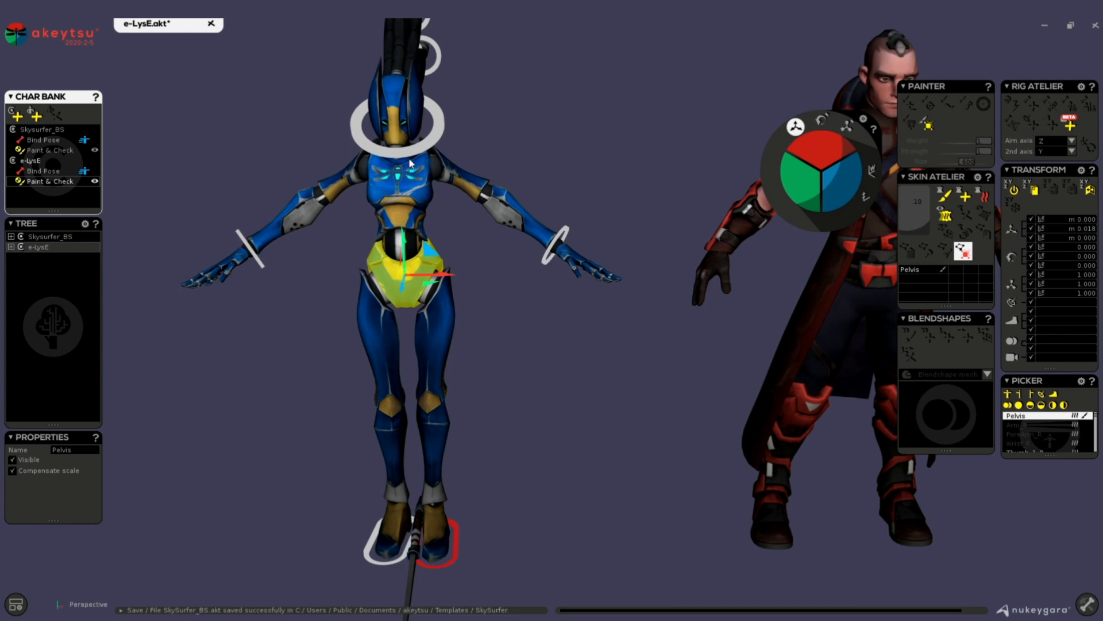
- Move e-LysE's IK_Head target to about 0.027 m on Y and 0.046 m on Z
click(410, 152)
alt+drag(569, 326, 450, 305)
alt+drag(481, 144, 508, 158)
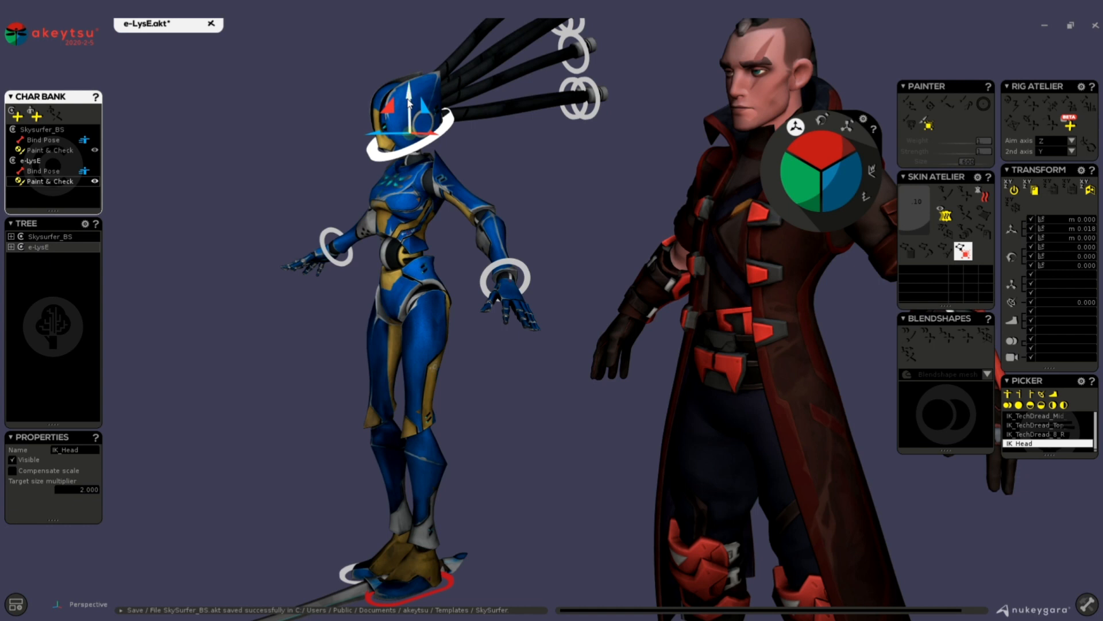
drag(409, 103, 421, 32)
alt+drag(516, 129, 476, 145)
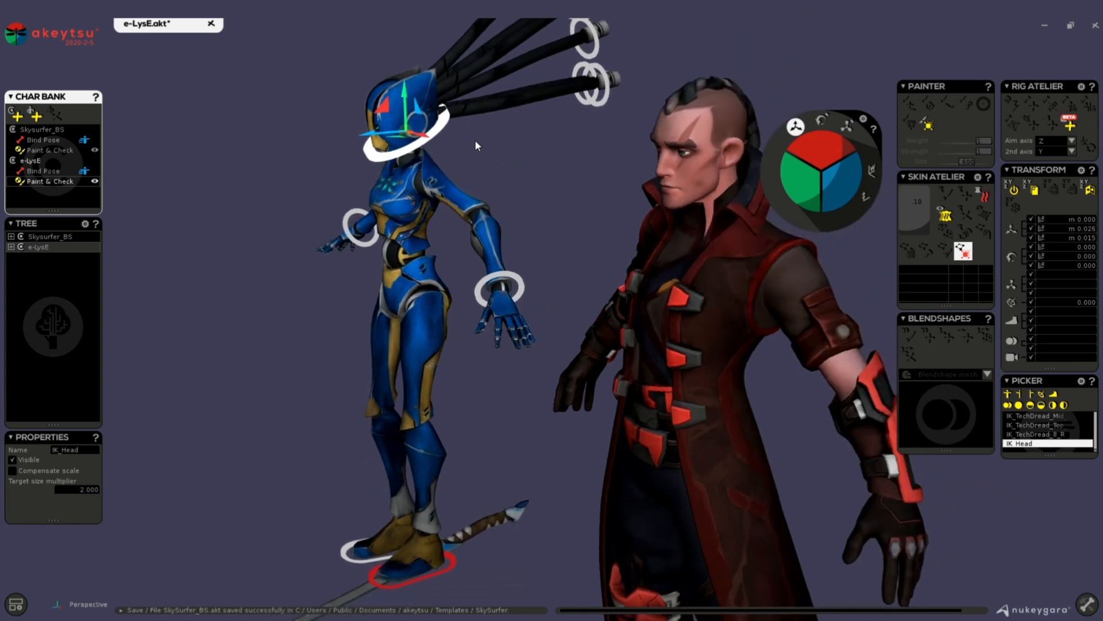
mouse_move(408, 100)
mouse_down()
mouse_move(402, 114)
mouse_move(398, 97)
mouse_up()
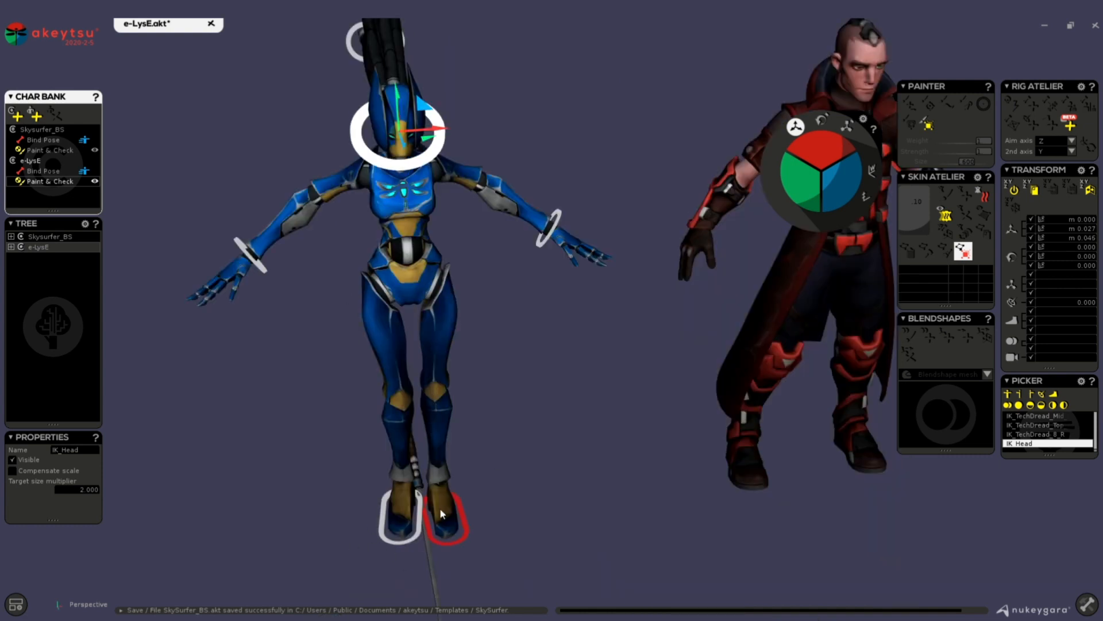
- Raise e-LysE's left arm by moving IK_Wrist_L to about X 0.115, Y 0.305 and Z 0.016 m
alt+drag(582, 432, 494, 423)
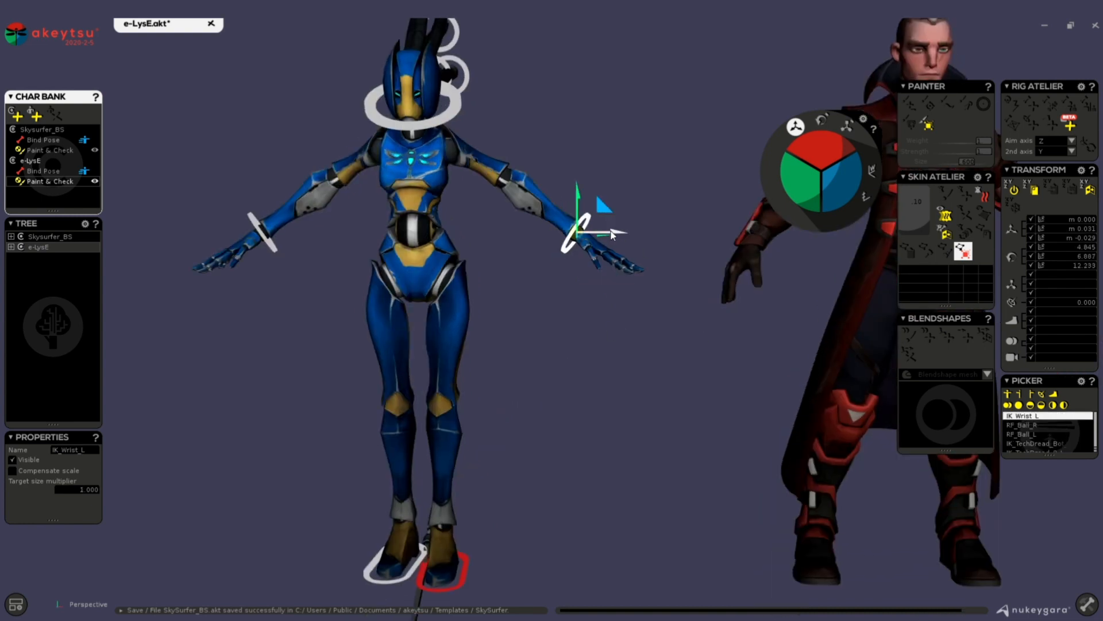
drag(611, 231, 646, 150)
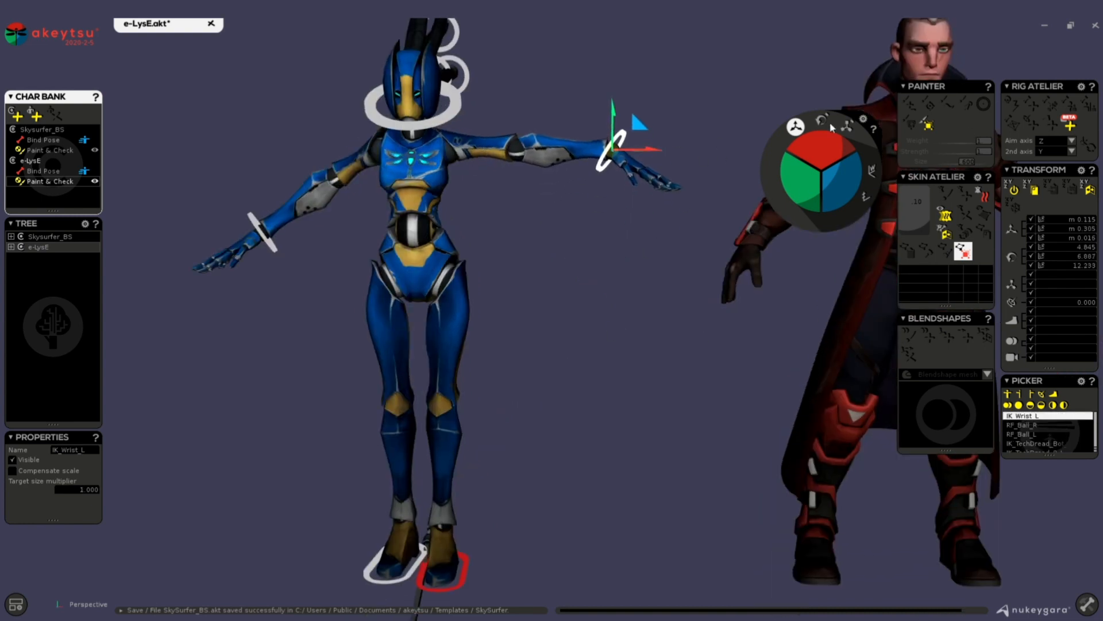
- Rotate e-LysE's left wrist target IK_Wrist_L to about -17, 12 and 17 degrees on X, Y and Z
click(825, 122)
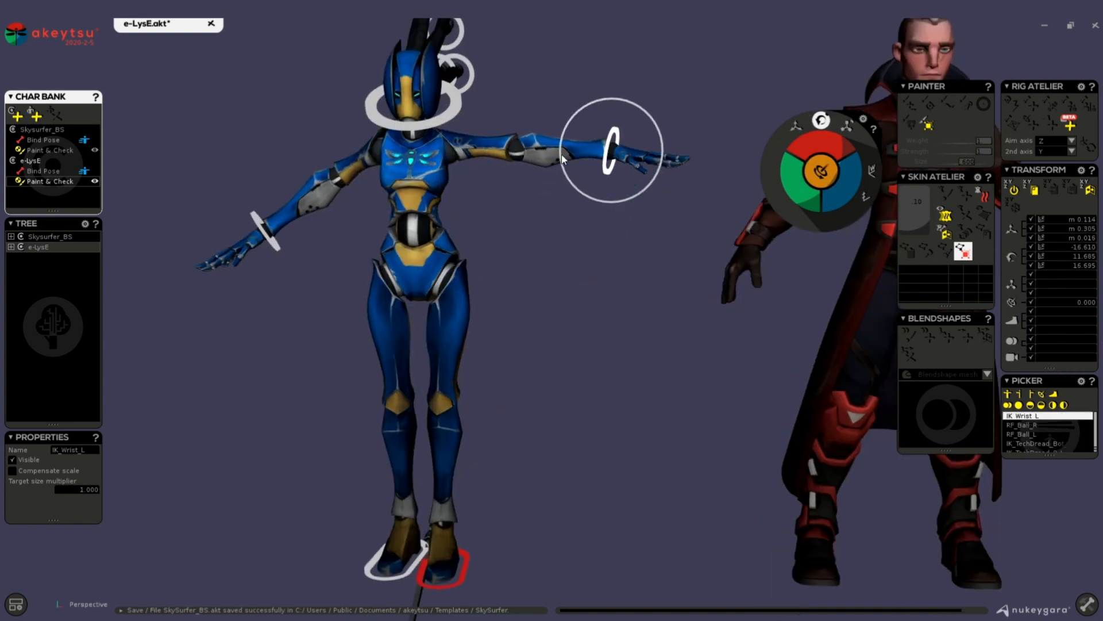
alt+middle_drag(675, 215, 586, 301)
scroll(587, 300, up, 5)
- Straighten e-LysE's left-hand fingers by rotating Index_1_L and Pinky_1_L inward, and rotate Thumb_1_L to about -29, -28 and 15 degrees
click(616, 269)
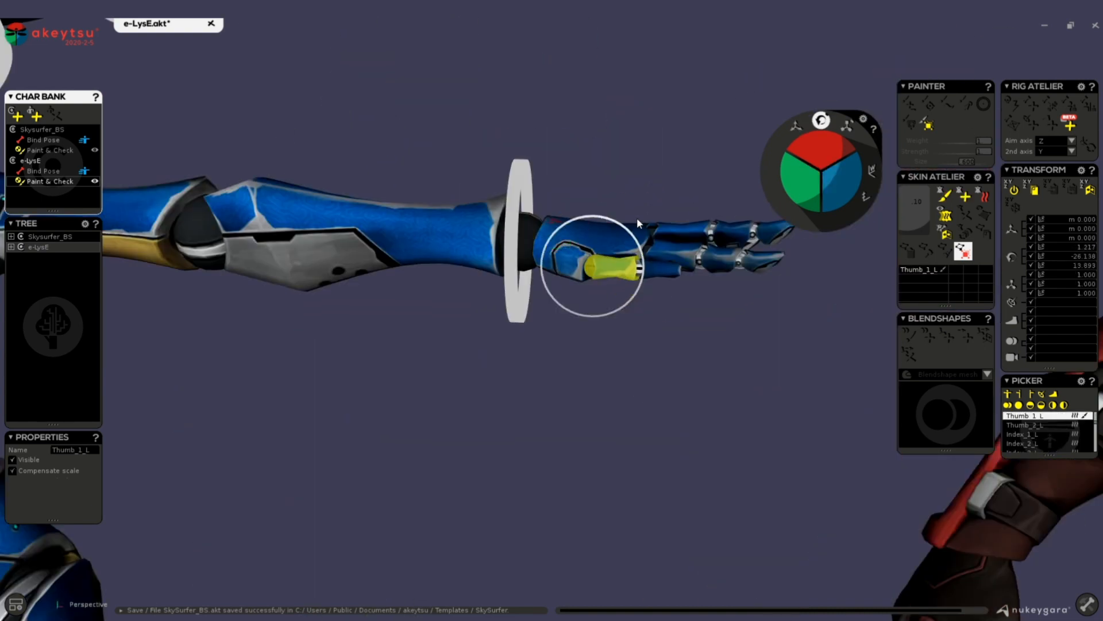
click(660, 251)
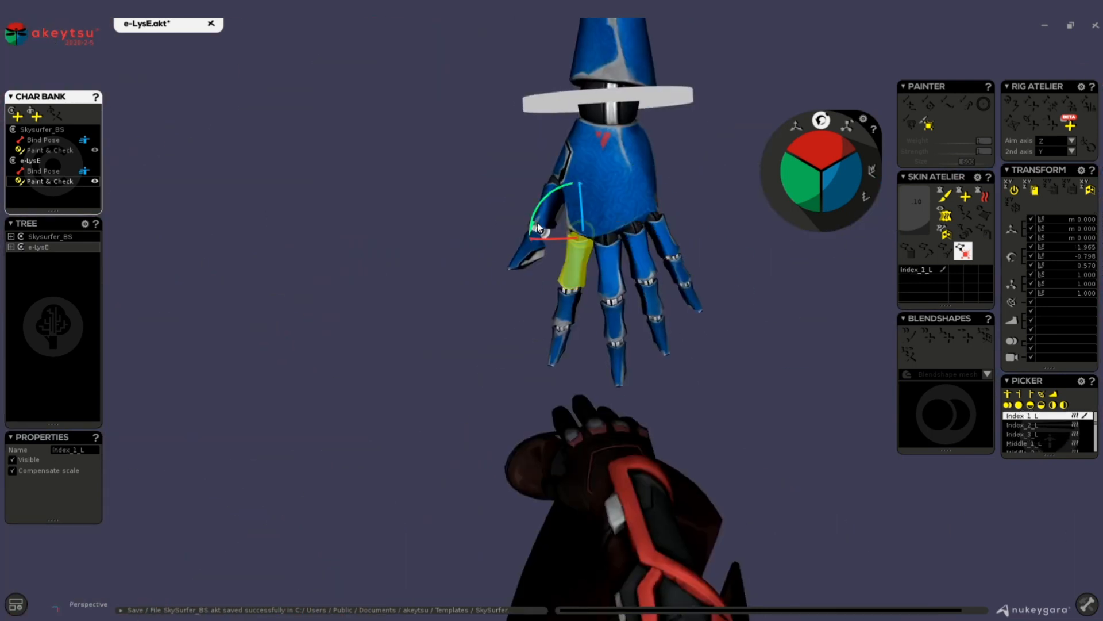
drag(537, 225, 545, 253)
click(641, 259)
drag(592, 210, 613, 191)
click(667, 241)
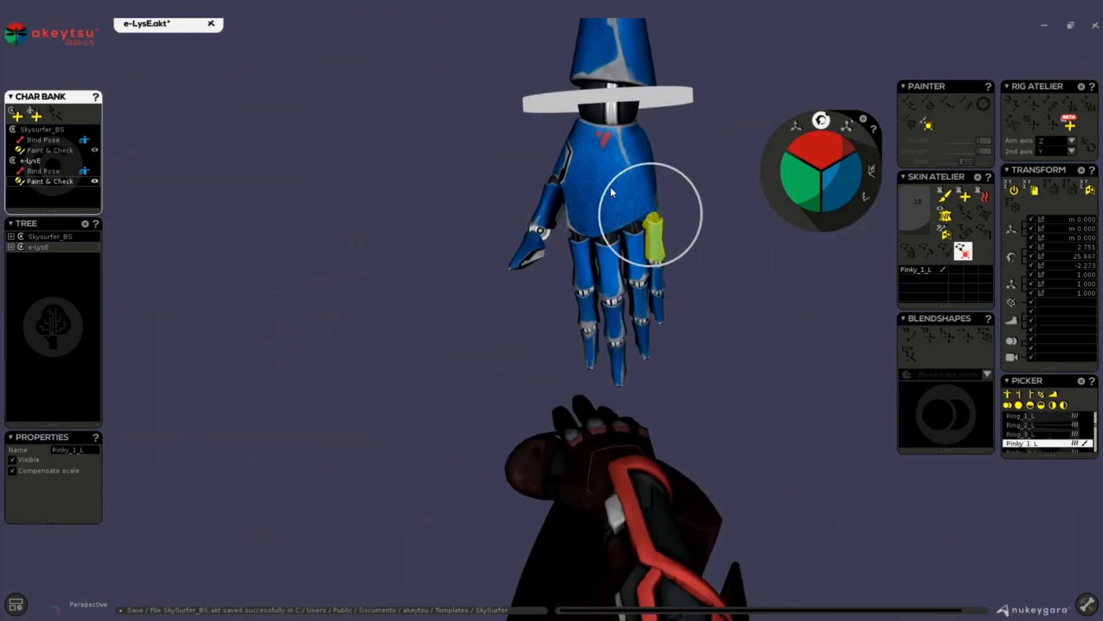
click(549, 201)
drag(512, 172, 512, 197)
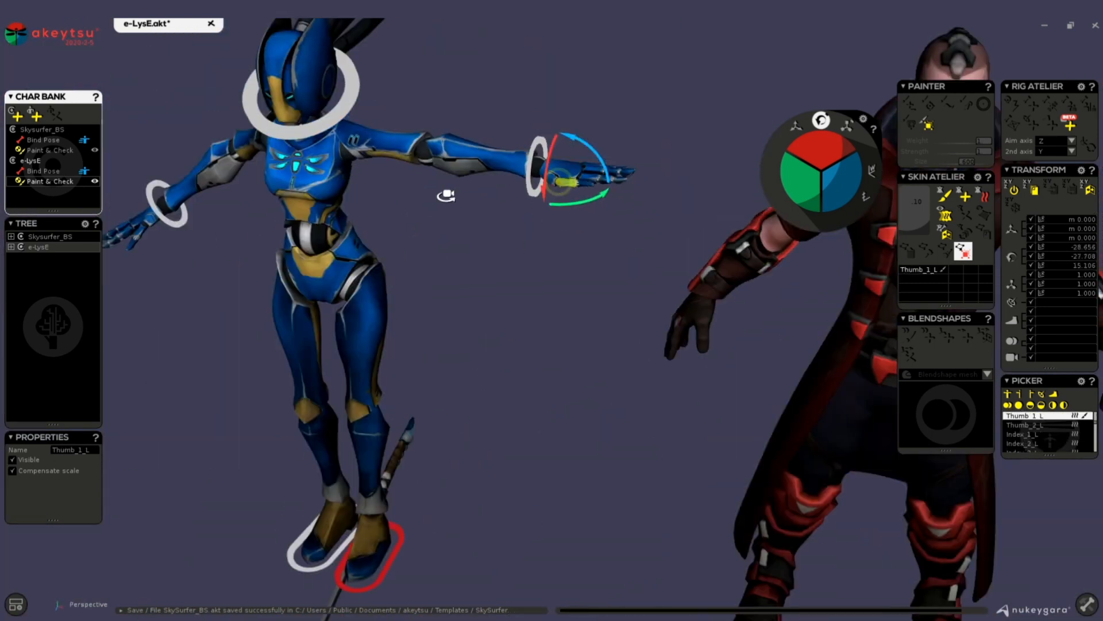
- Level e-LysE's left hand by rotating IK_Wrist_L to about -25, 24 and 11 degrees
scroll(449, 189, up, 5)
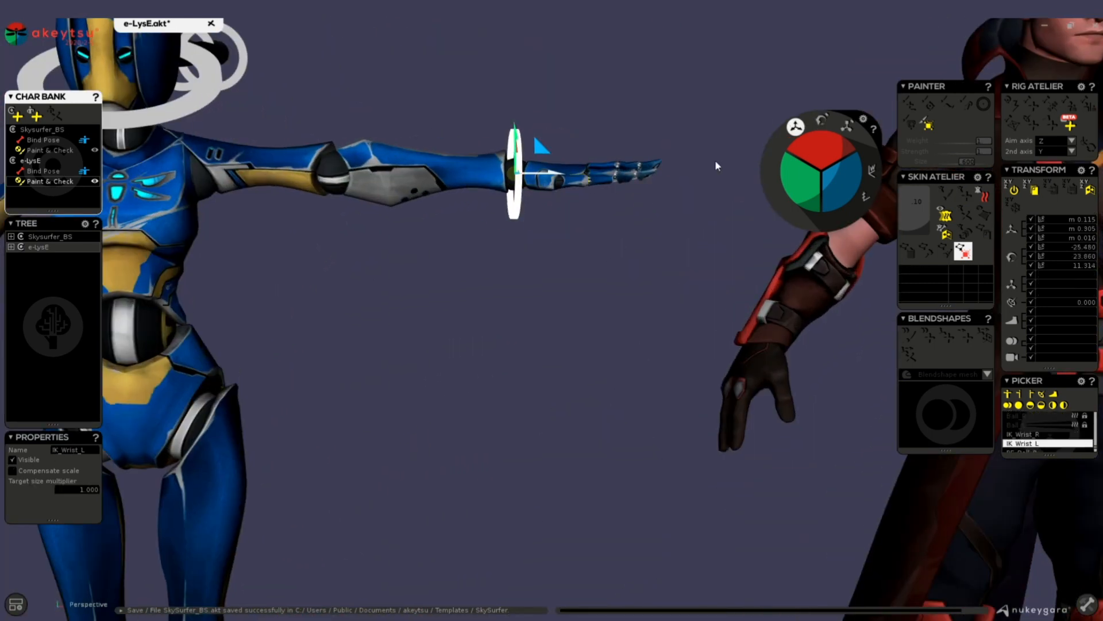
scroll(483, 223, down, 5)
alt+drag(461, 227, 454, 323)
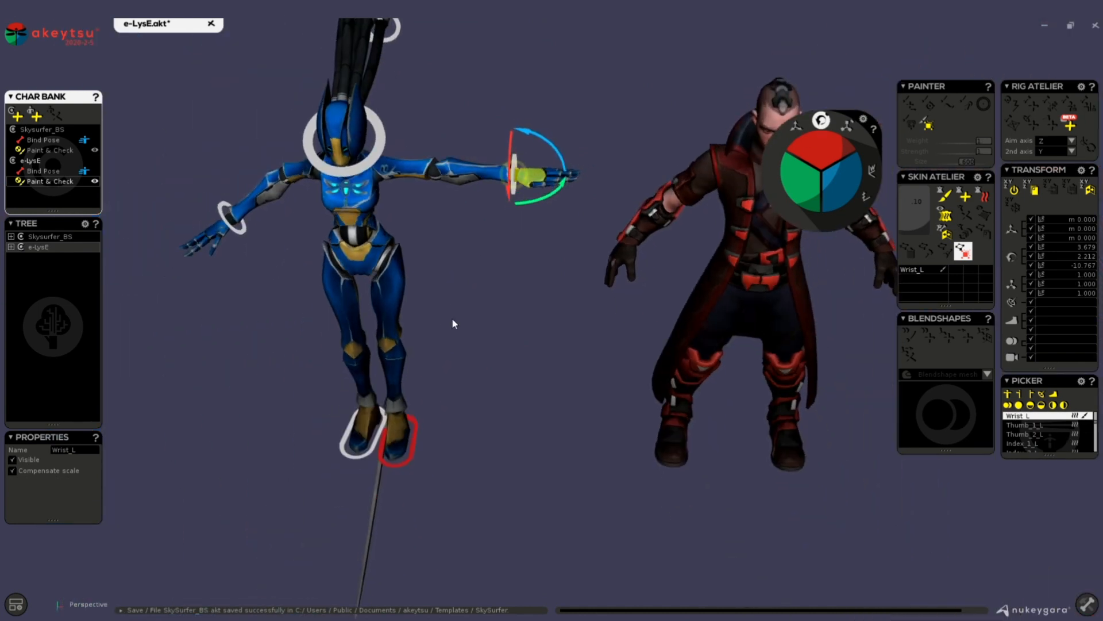
- Mirror e-LysE's left arm, hand and foot pose onto the right side
alt+middle_drag(483, 311, 526, 197)
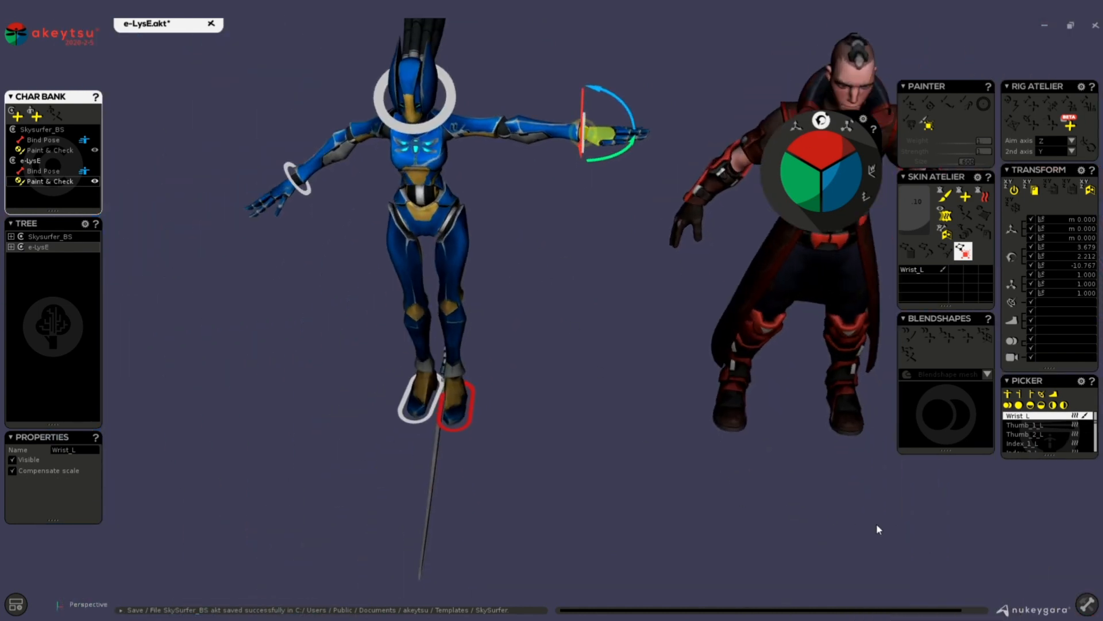
alt+drag(629, 451, 650, 426)
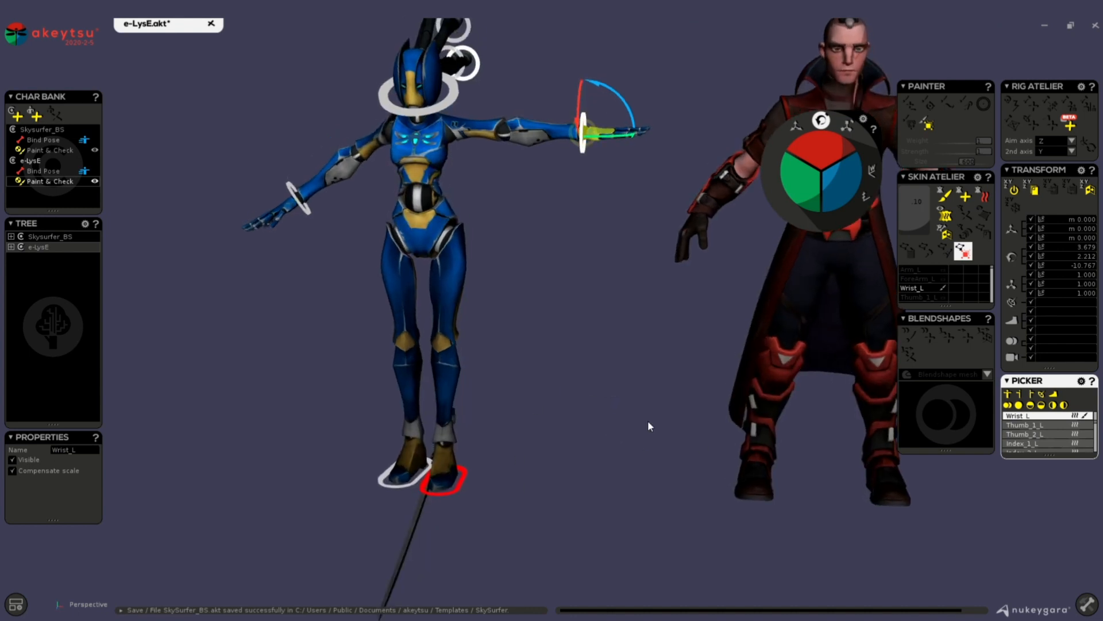
click(1089, 190)
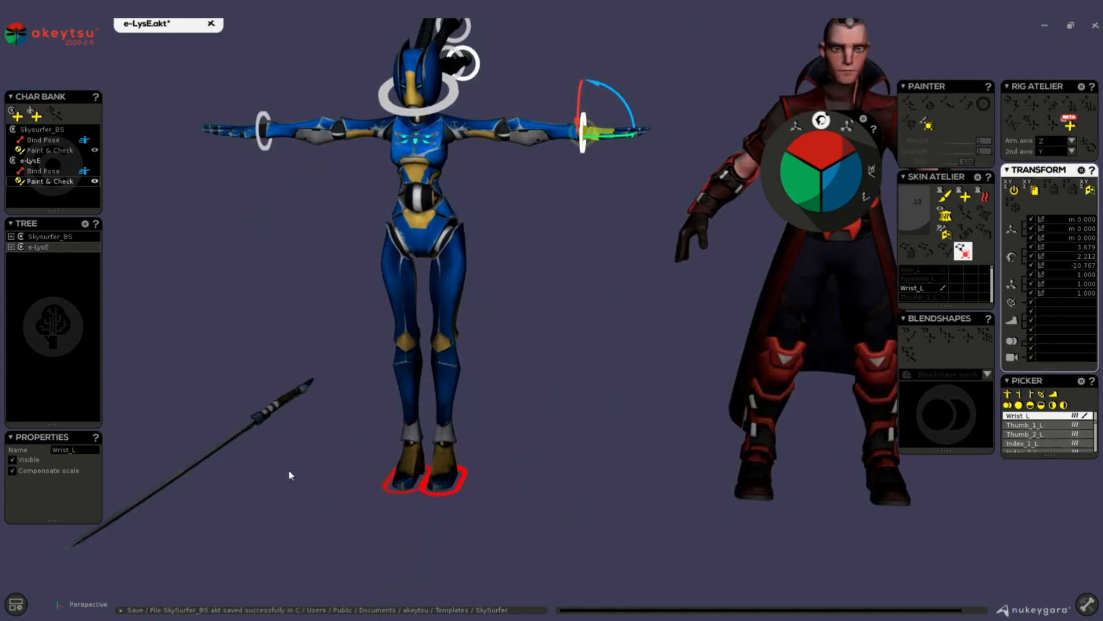
- Hide e-LysE's sabre mesh PRP_Sabre_R
alt+middle_drag(261, 436, 350, 408)
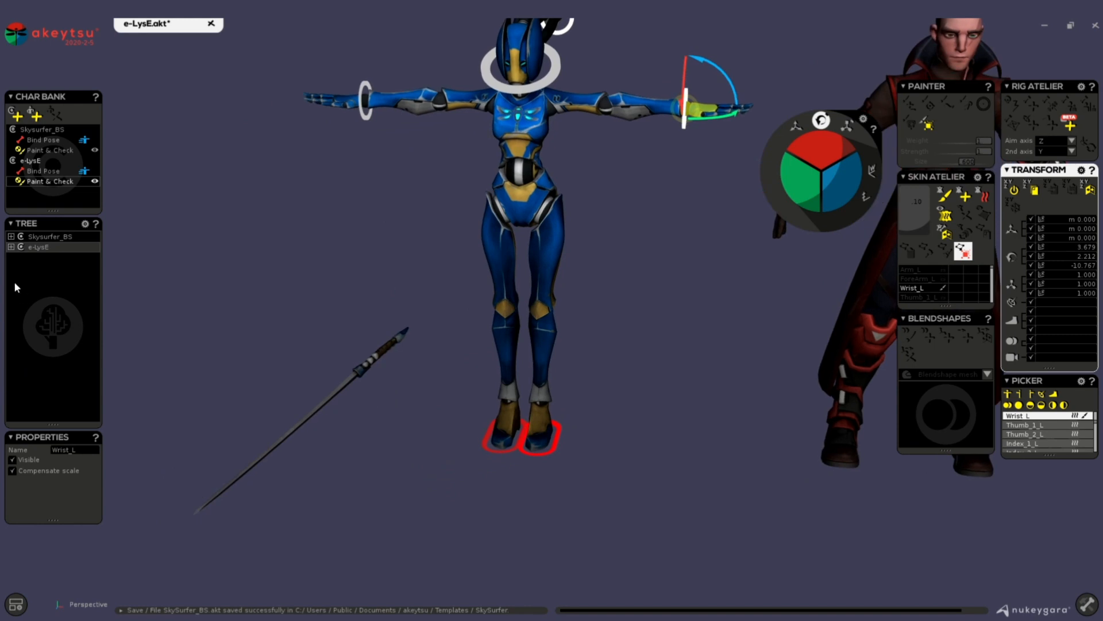
click(11, 247)
click(56, 361)
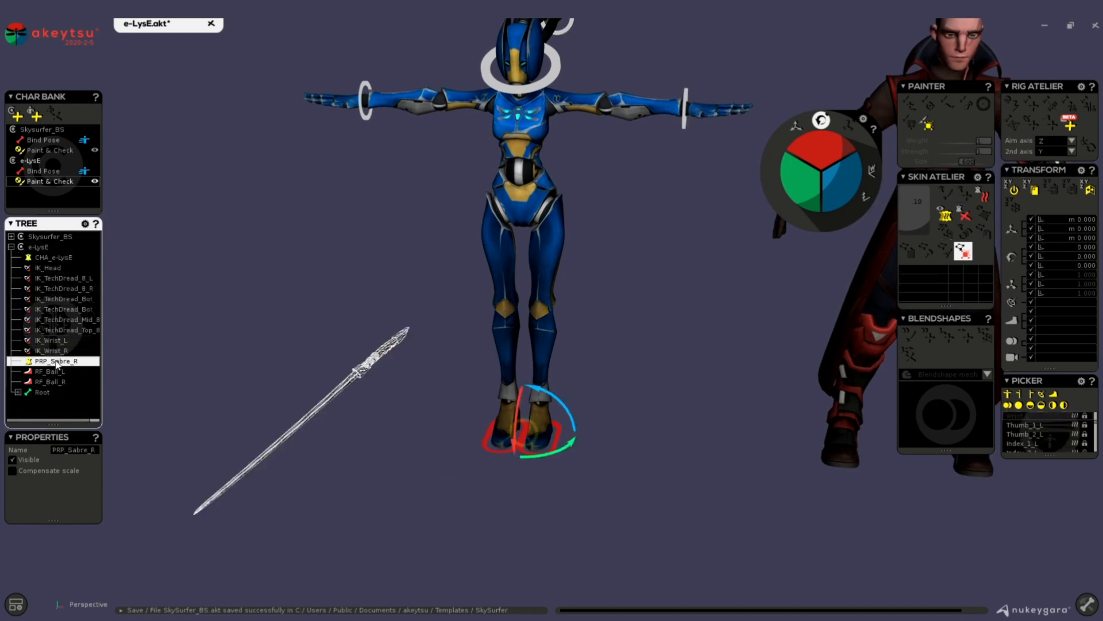
click(11, 460)
- Delete the IK_Head target from e-LysE
alt+middle_drag(650, 324, 487, 398)
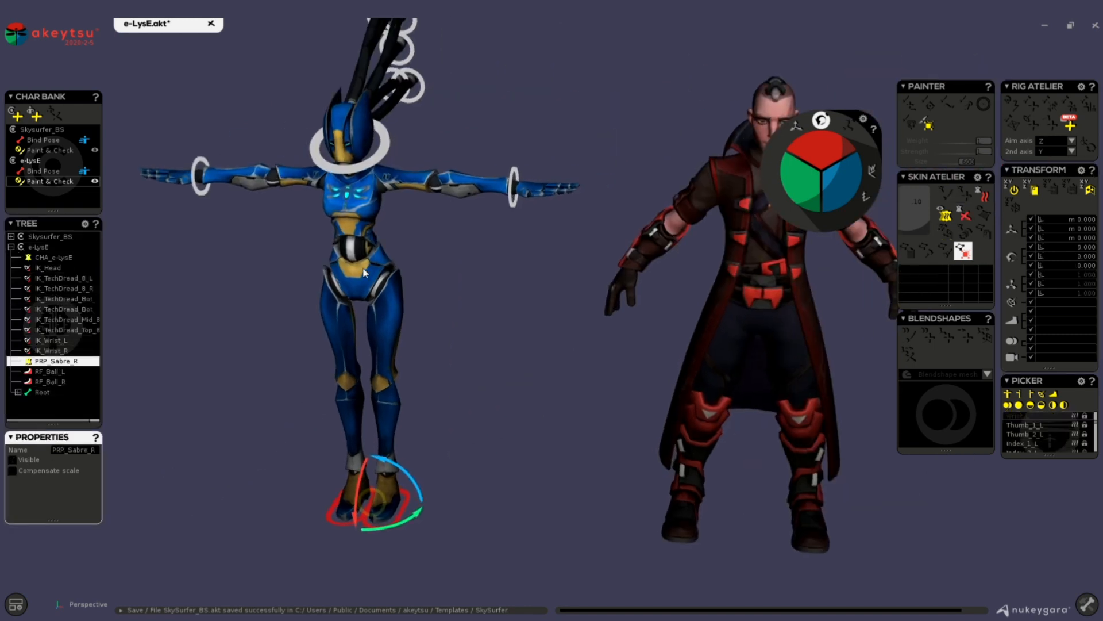
click(363, 268)
alt+middle_drag(587, 432, 455, 429)
click(258, 111)
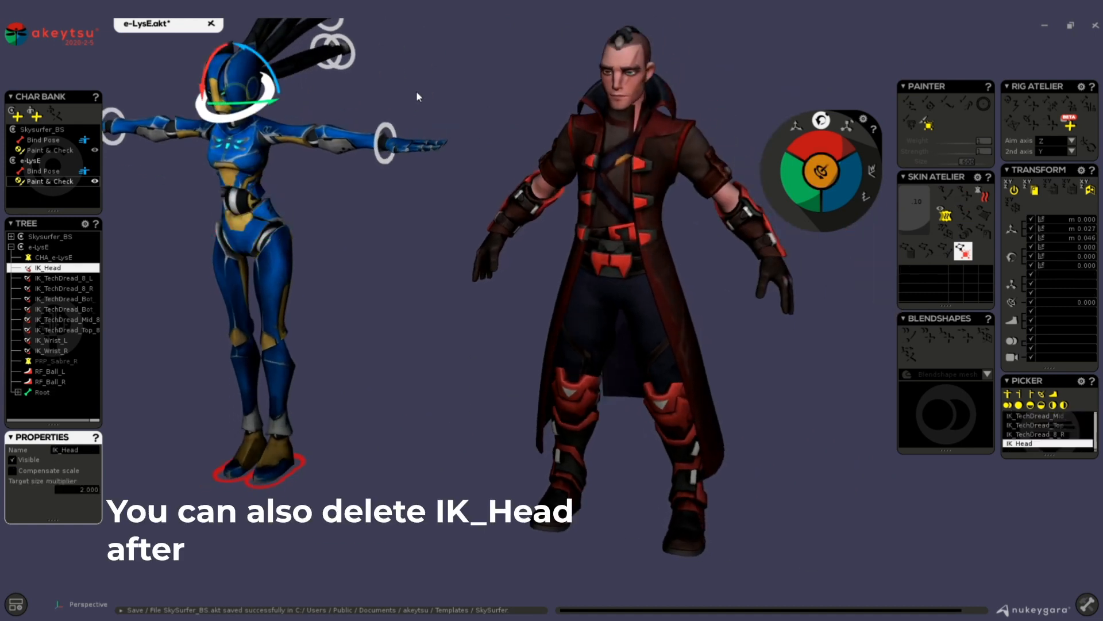
alt+middle_drag(416, 91, 446, 127)
key(Delete)
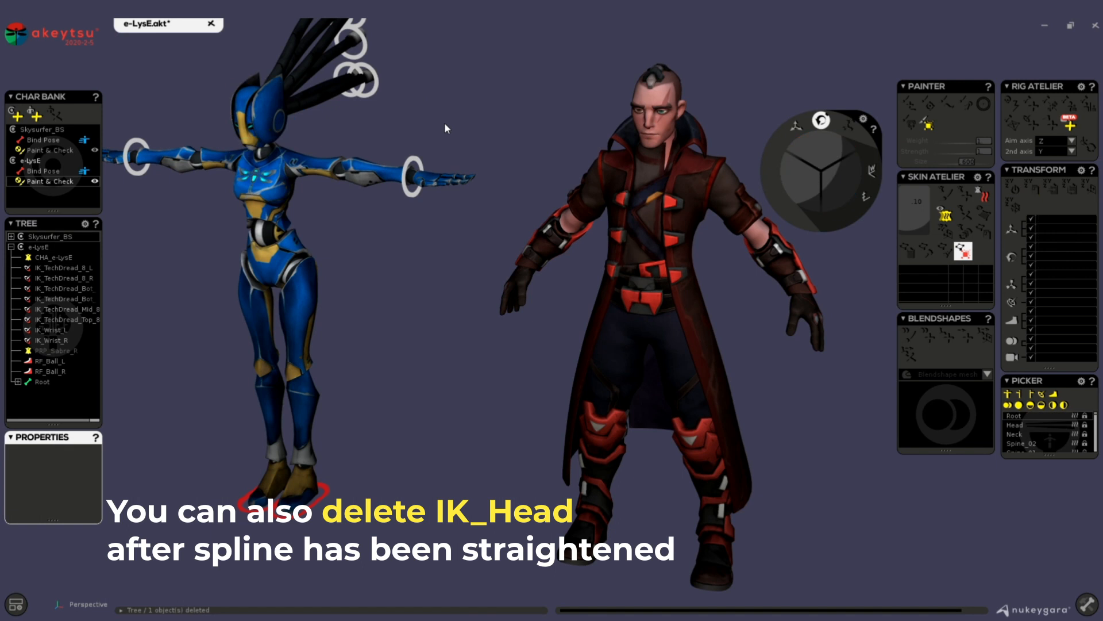
- Move SkySurfer's right foot target RF_Ball_R inward to about 0.172 m on X
alt+middle_drag(528, 374, 520, 335)
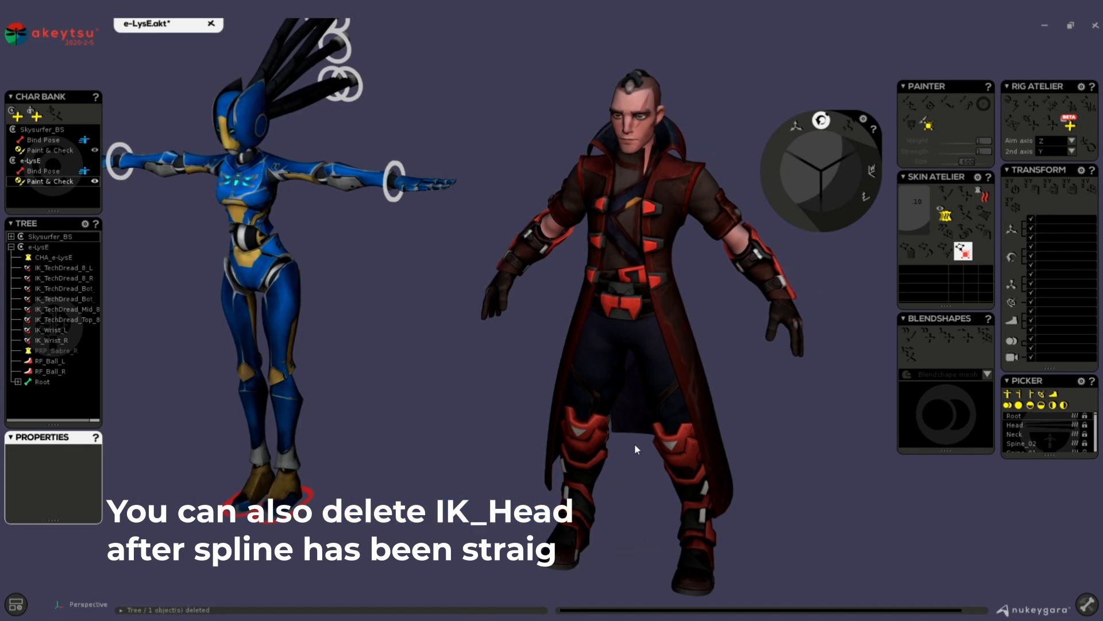
click(624, 326)
alt+drag(488, 526, 534, 527)
alt+middle_drag(535, 526, 503, 433)
click(473, 463)
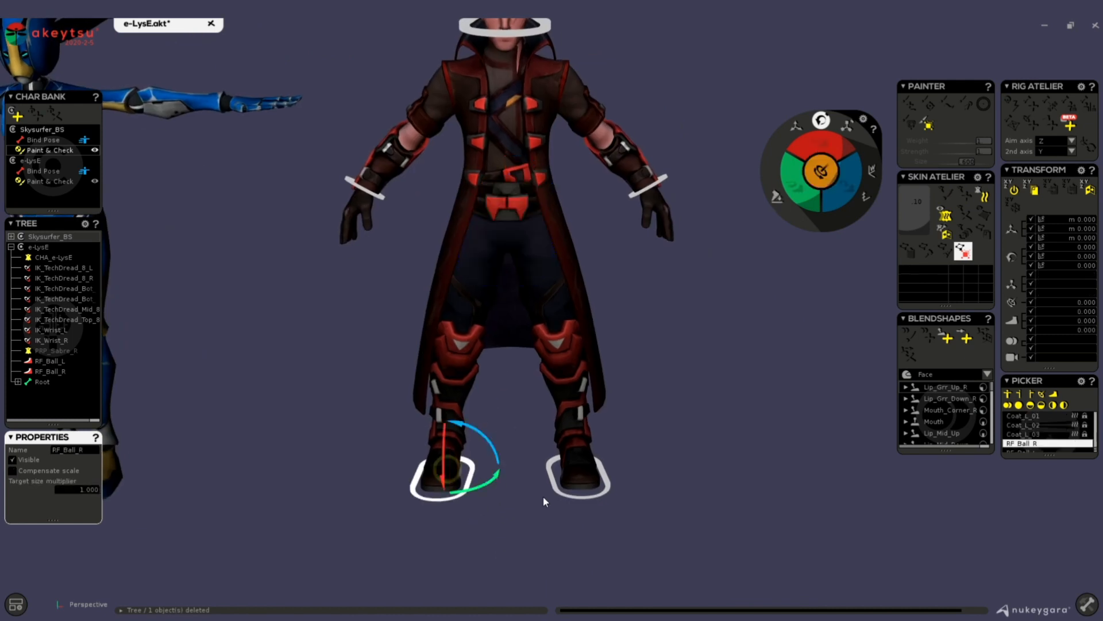
key(w)
drag(490, 468, 529, 474)
- Rotate SkySurfer's right foot target RF_Ball_R to about 3.6 degrees on Y so the foot points forward
alt+drag(677, 426, 661, 495)
alt+middle_drag(661, 495, 793, 467)
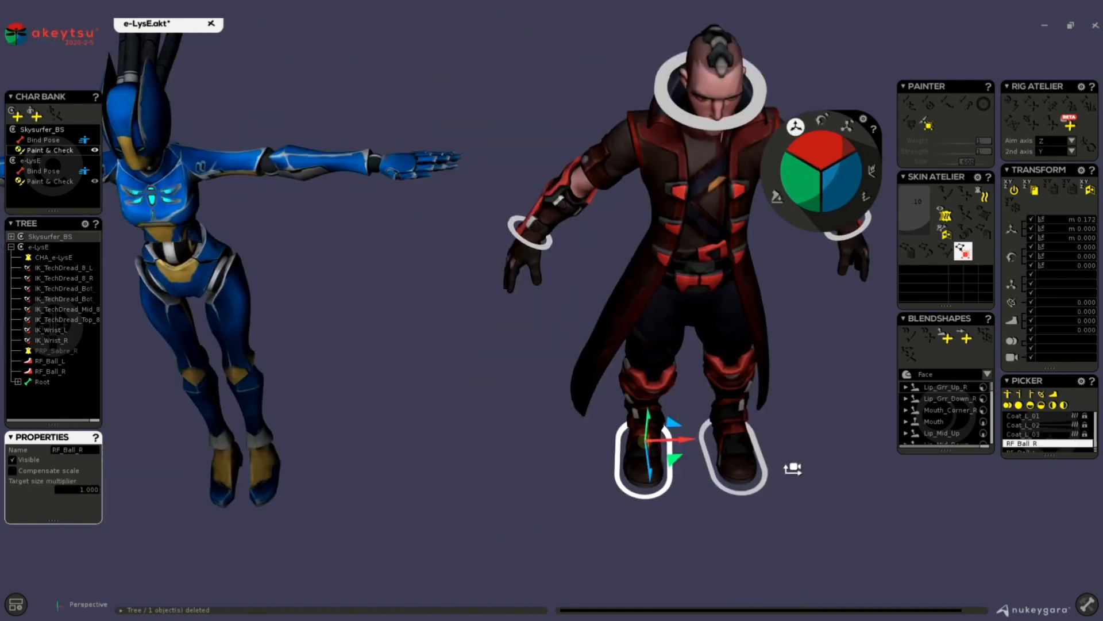
scroll(700, 512, down, 1)
click(820, 120)
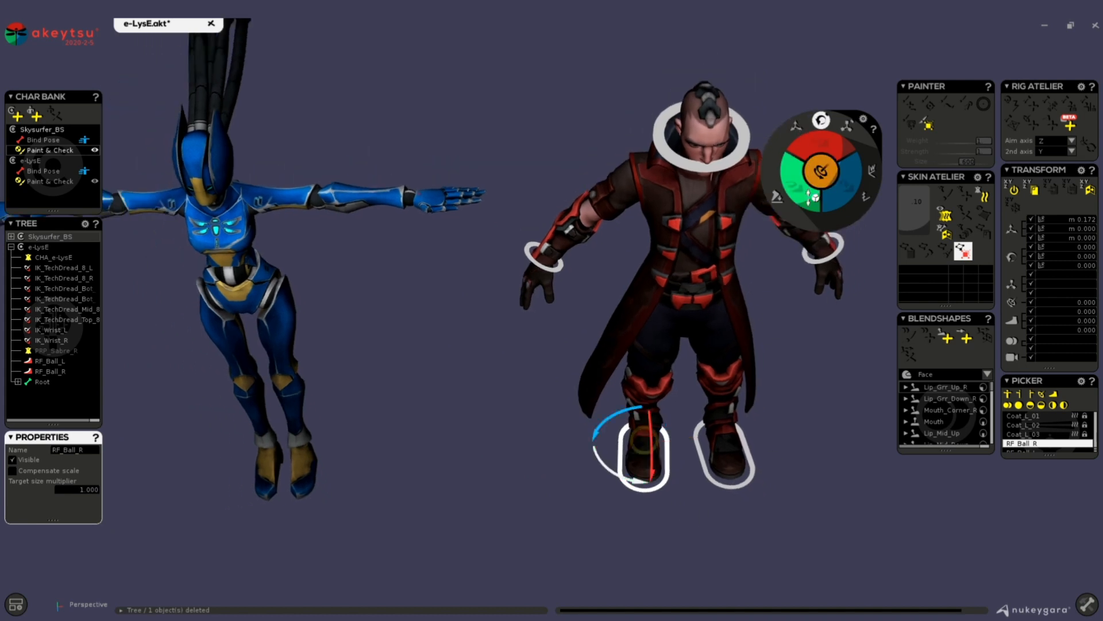
middle_drag(701, 509, 657, 506)
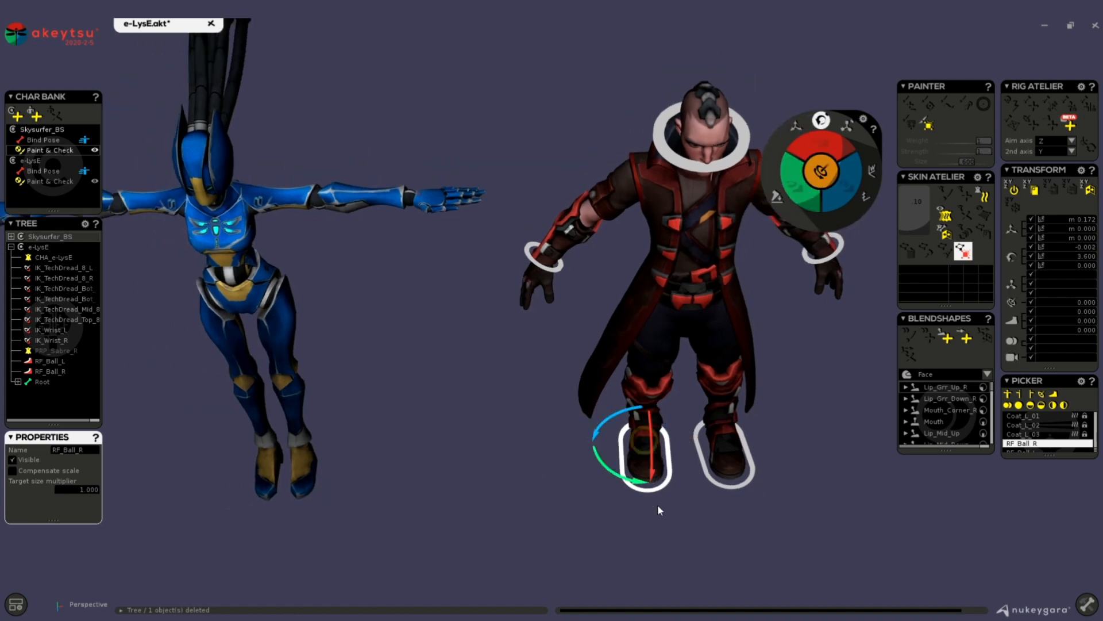
- Raise SkySurfer's Pelvis about 0.011 m along the Y axis
alt+middle_drag(727, 493, 611, 518)
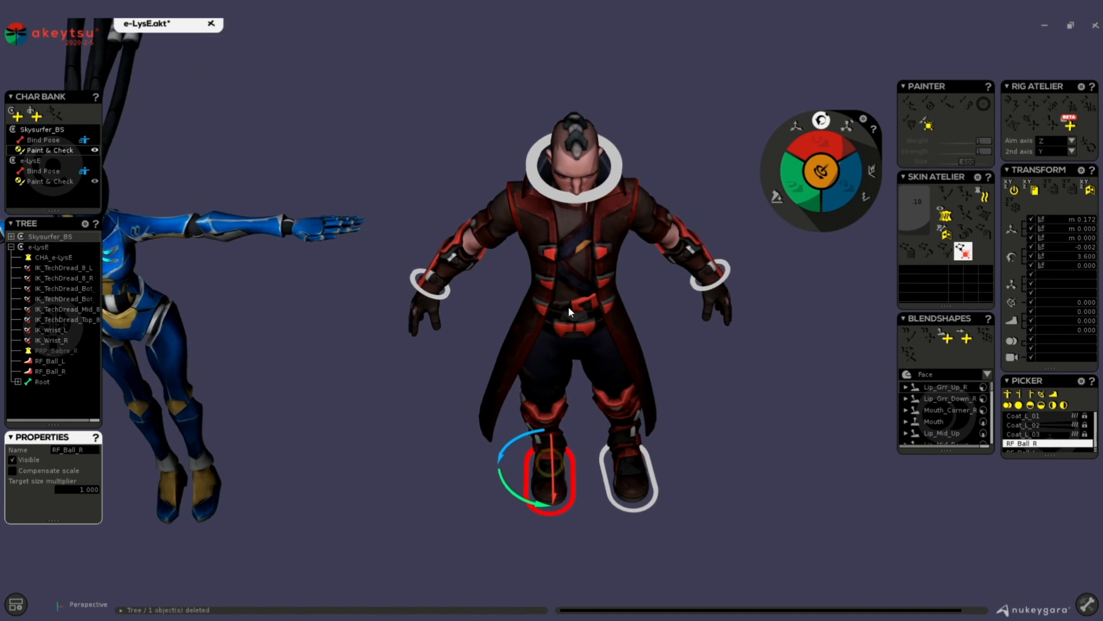
click(568, 306)
click(574, 359)
key(w)
alt+drag(598, 418, 555, 384)
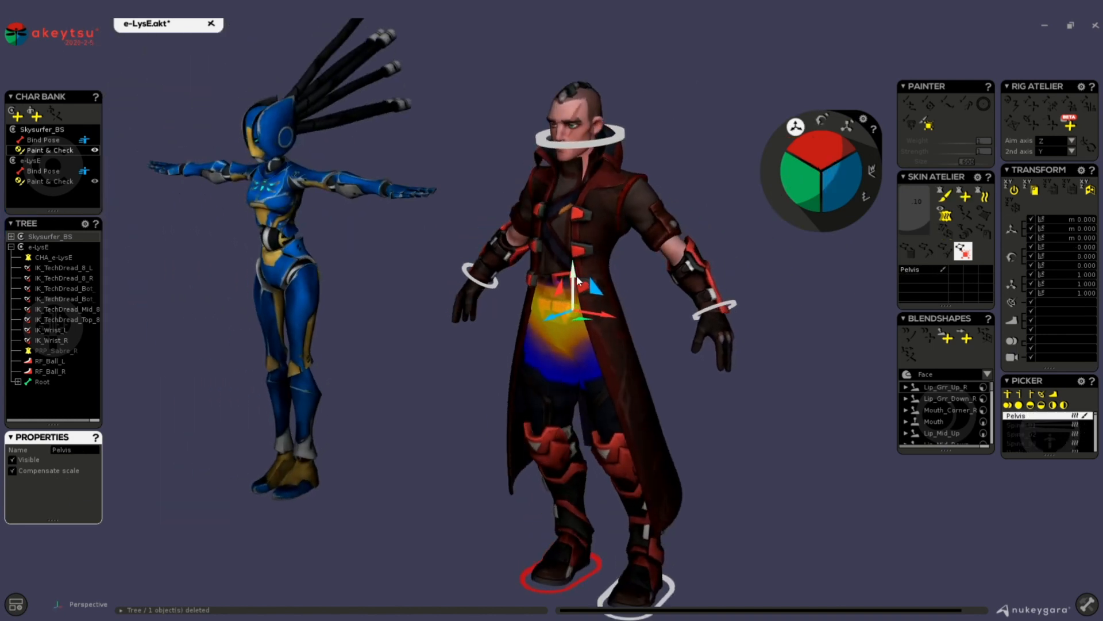
mouse_move(577, 275)
mouse_down()
mouse_move(580, 209)
mouse_move(590, 279)
mouse_up()
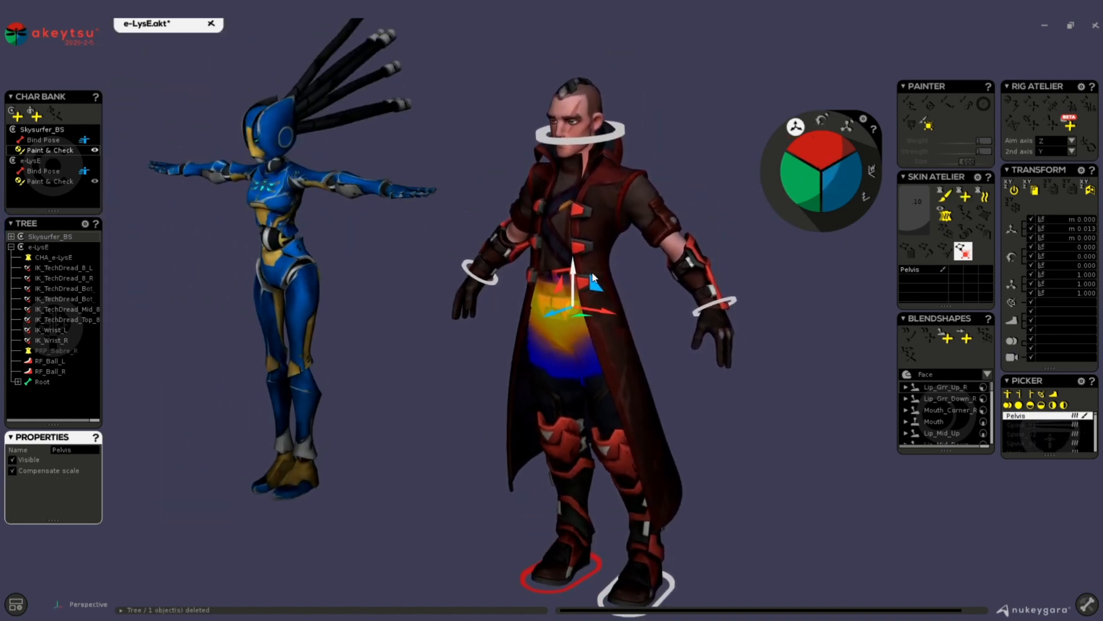
- Mirror the position and rotation of SkySurfer's RF_Ball_R foot target onto the left foot
alt+drag(531, 440, 629, 488)
alt+middle_drag(629, 488, 667, 360)
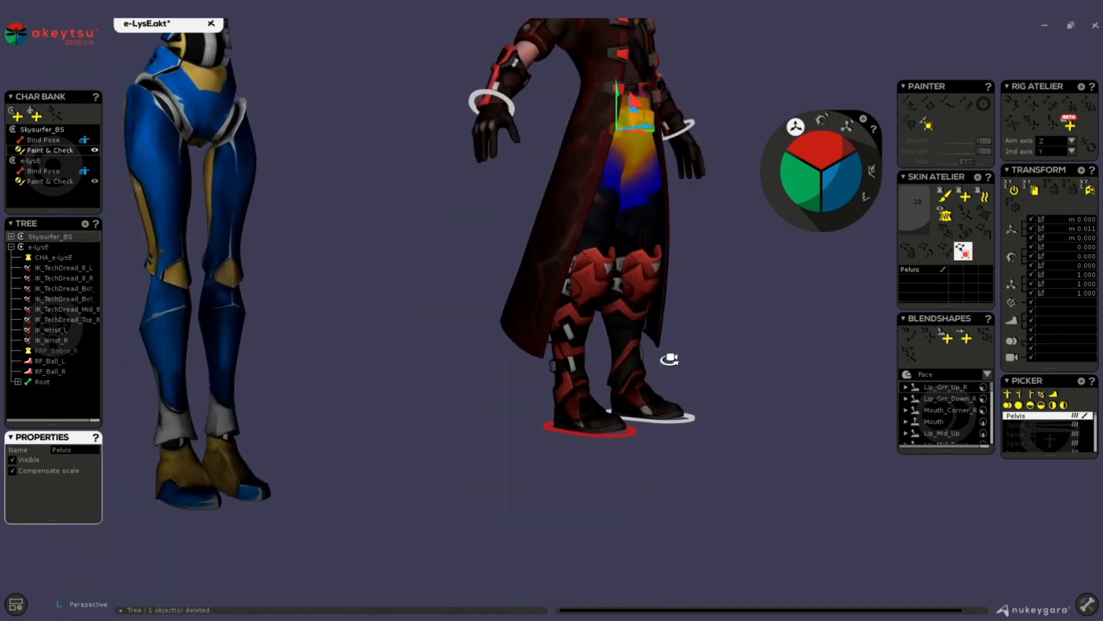
alt+drag(667, 360, 571, 399)
click(612, 385)
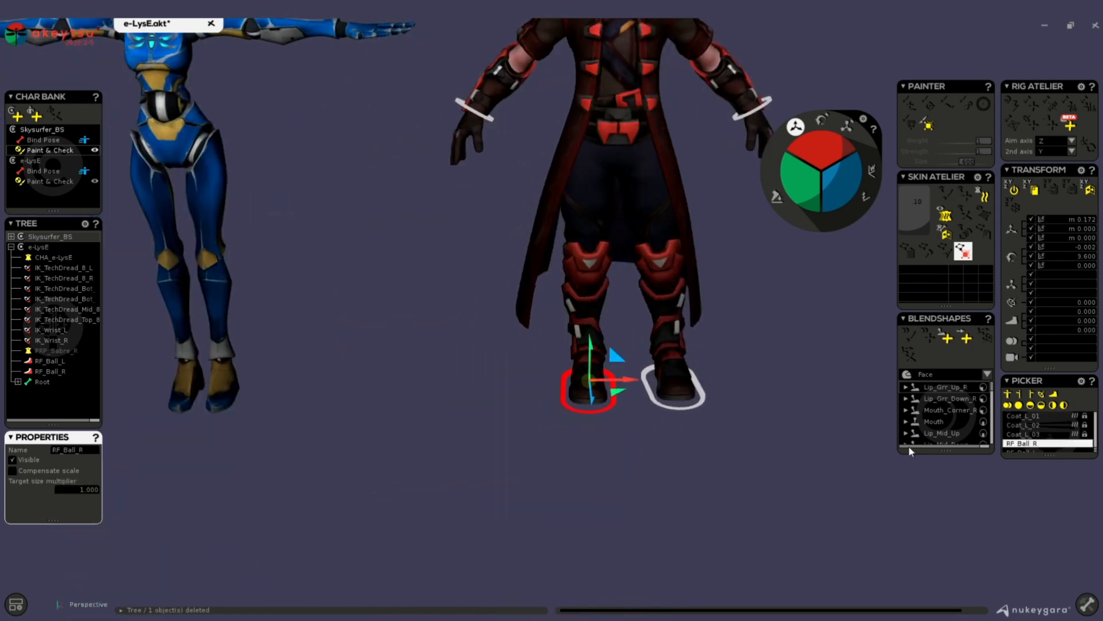
alt+drag(795, 363, 762, 355)
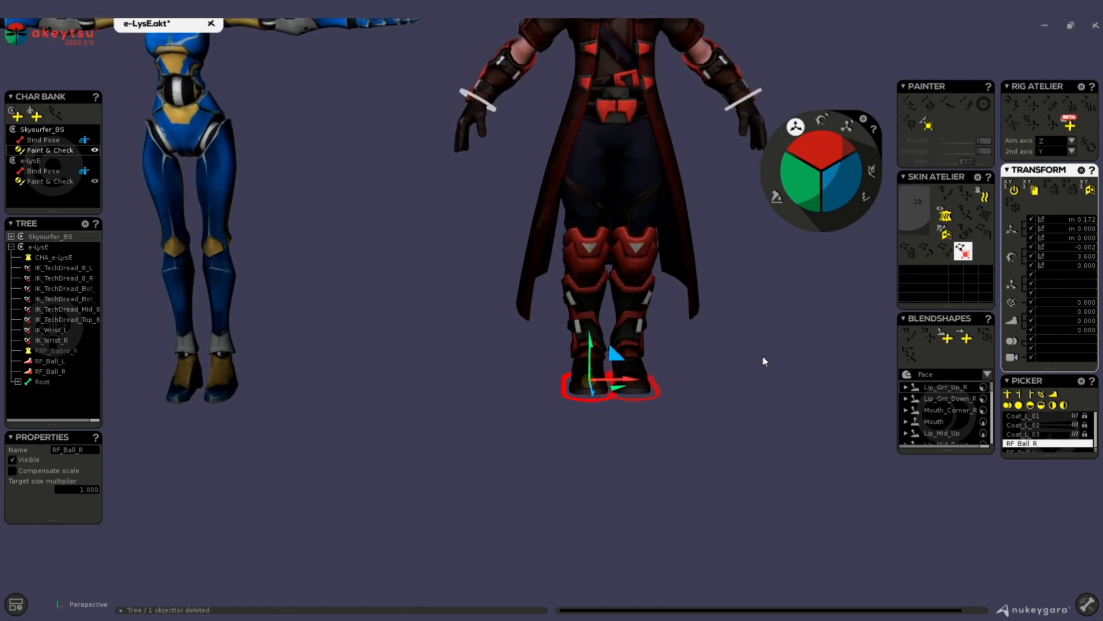
alt+middle_drag(762, 356, 749, 401)
- Display the joints and examine the left thigh and calf alignment on e-LysE and SkySurfer
alt+drag(287, 368, 473, 416)
click(418, 391)
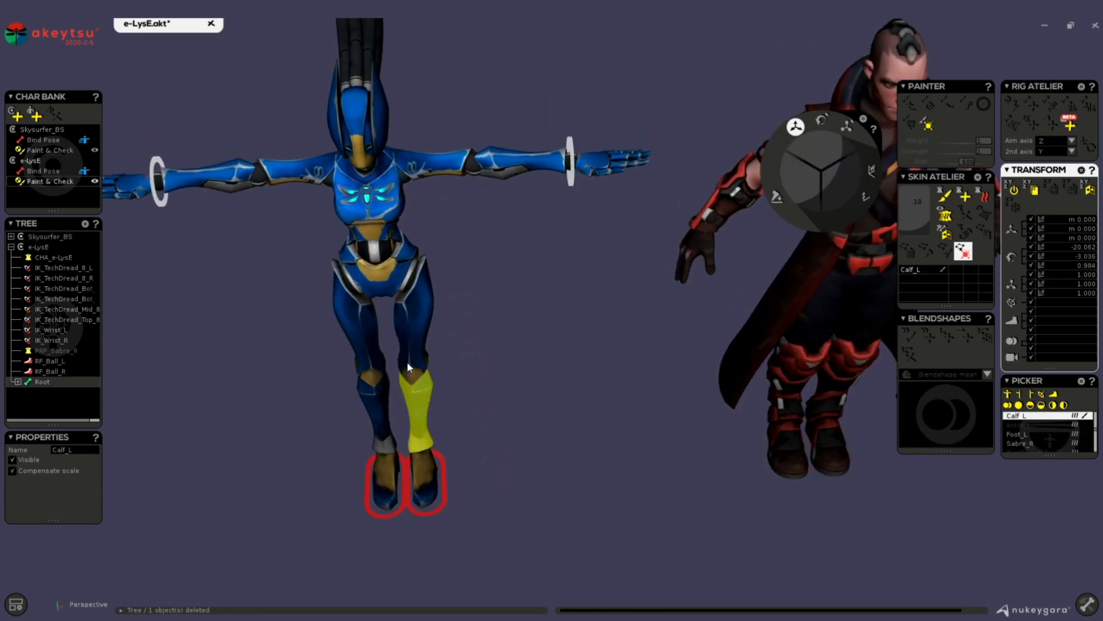
click(407, 361)
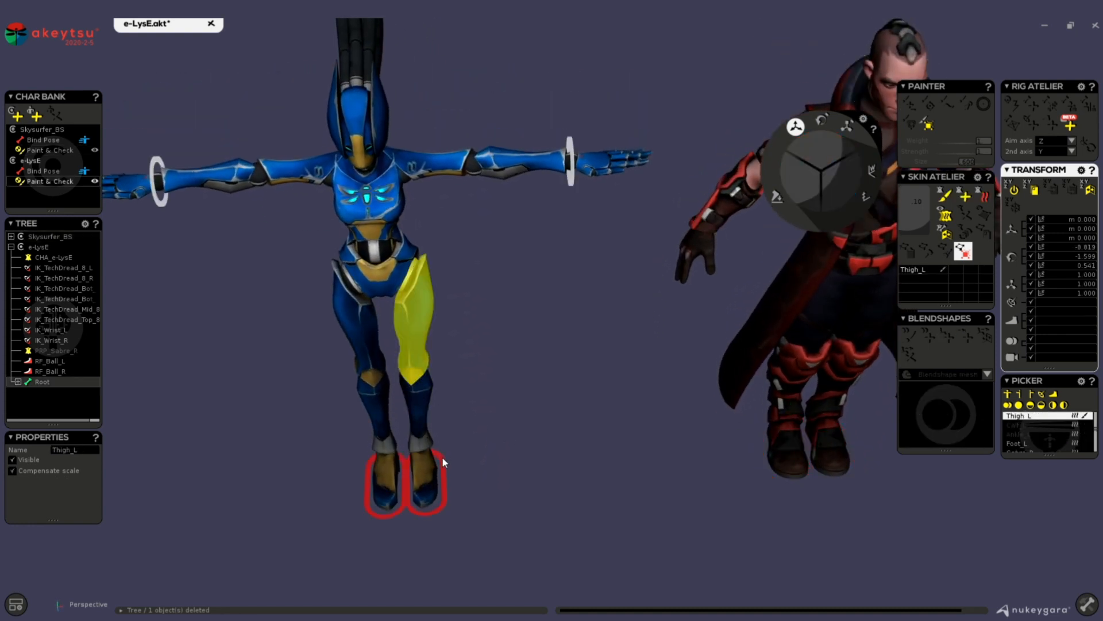
key(j)
click(423, 400)
alt+drag(522, 393, 690, 439)
alt+middle_drag(689, 439, 577, 347)
click(577, 347)
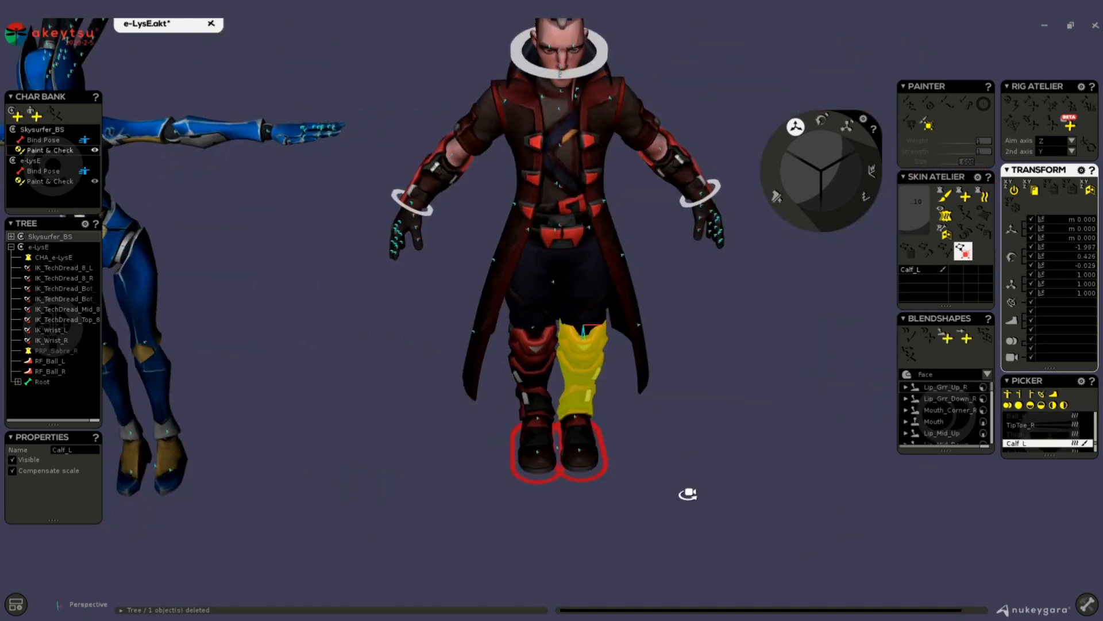
alt+drag(688, 493, 681, 402)
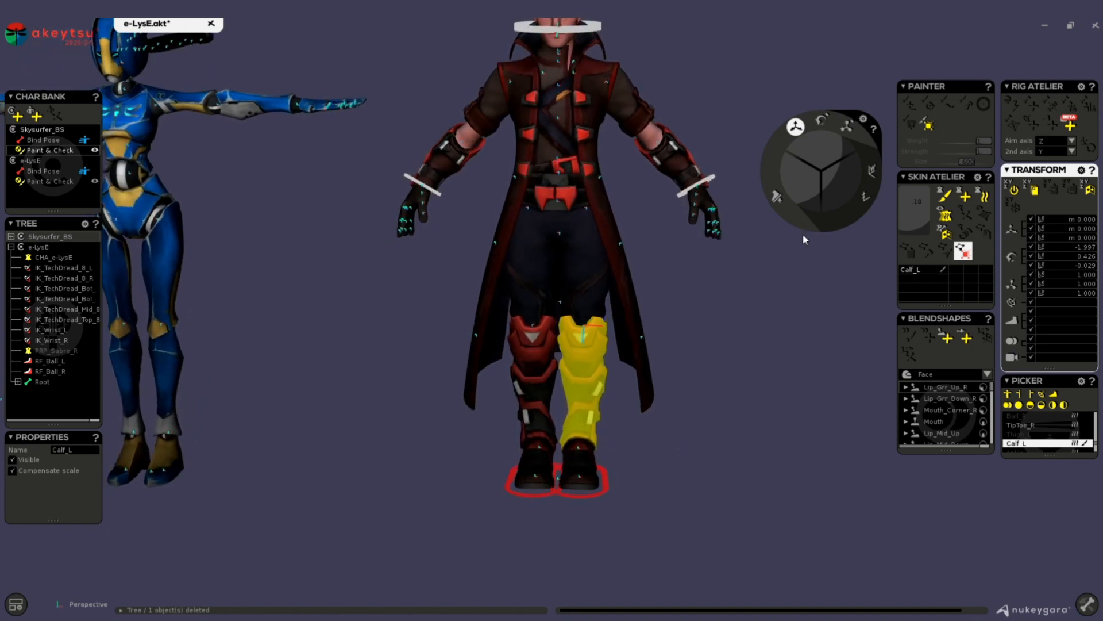
- Twist SkySurfer's left leg by turning RF_Ball_L's IK swivel to about -5.4 degrees, and mirror it to the right leg
click(606, 474)
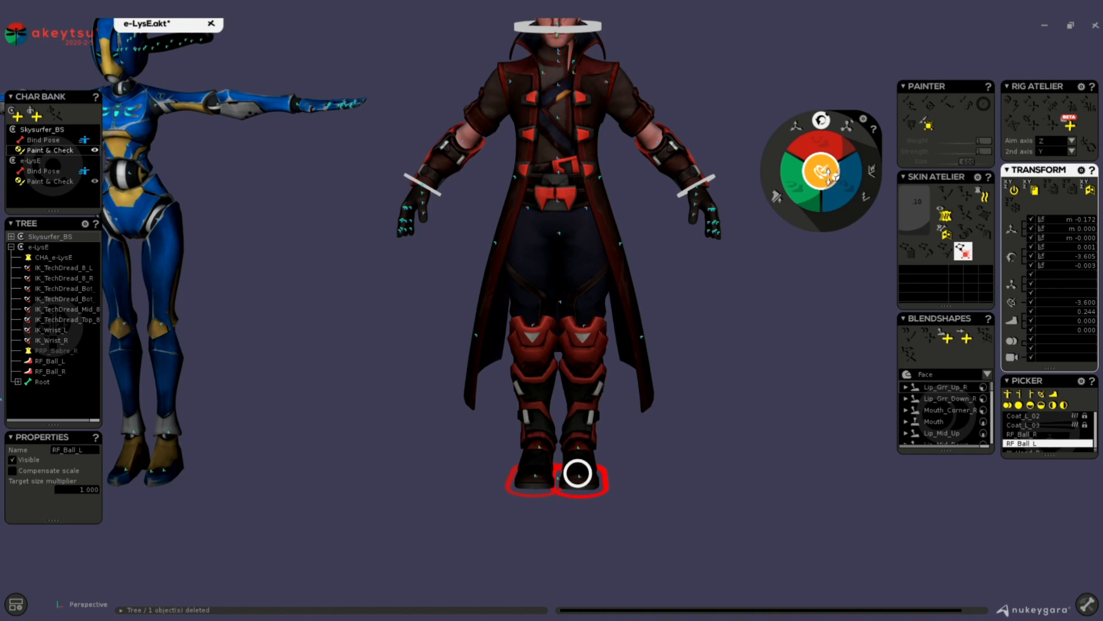
click(827, 172)
click(1088, 189)
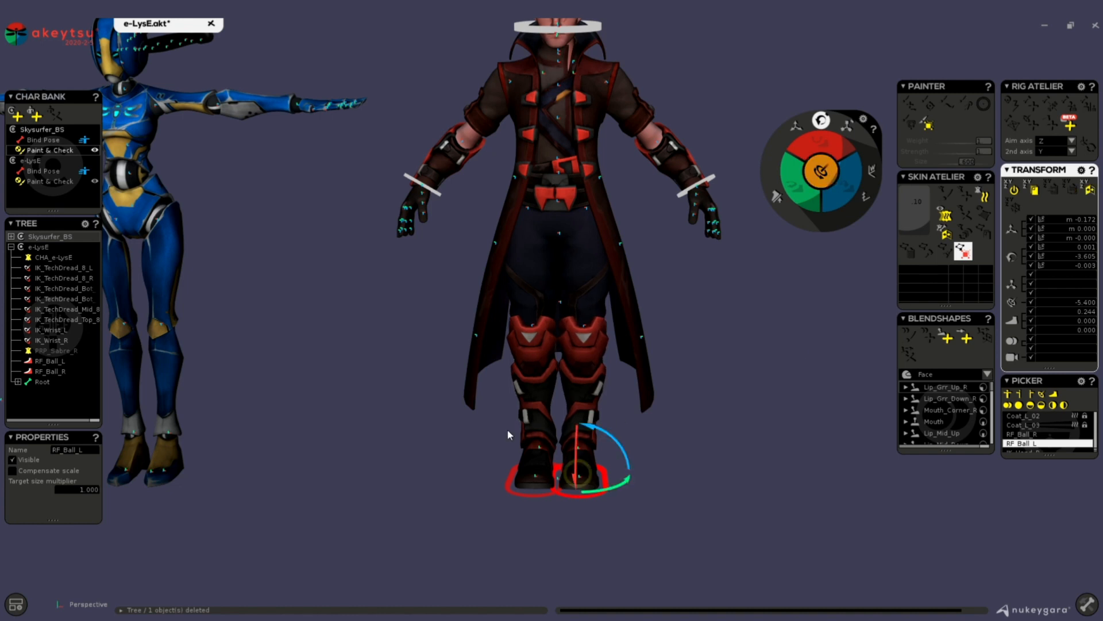
- Twist e-LysE's left leg by turning RF_Ball_L's IK swivel to about -6.3 degrees, and mirror it to the right leg
alt+middle_drag(332, 411, 587, 391)
click(400, 459)
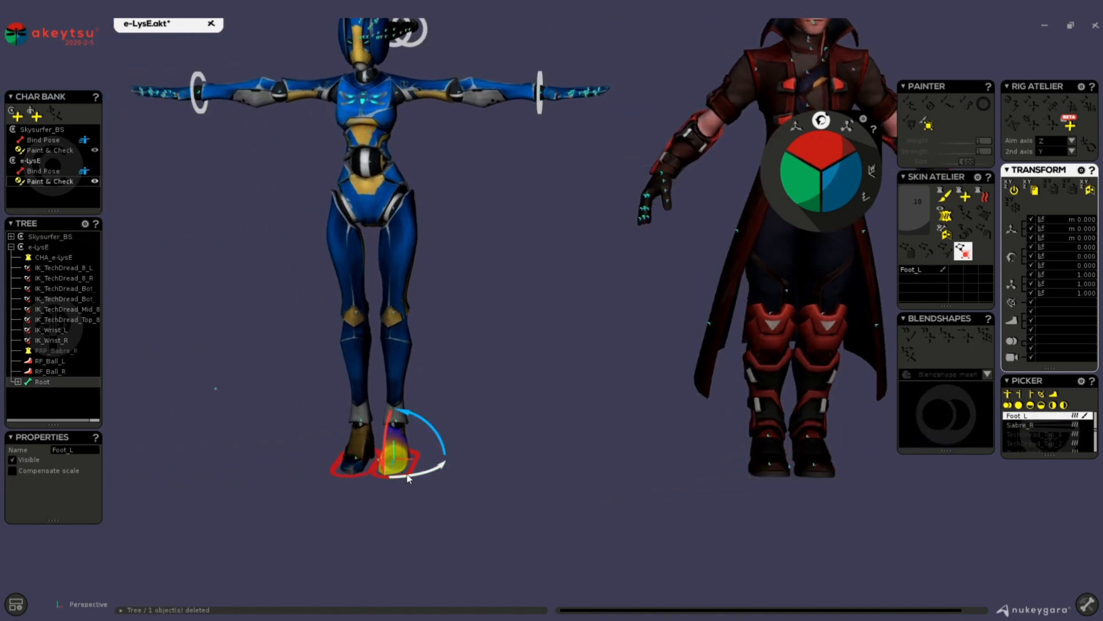
click(416, 452)
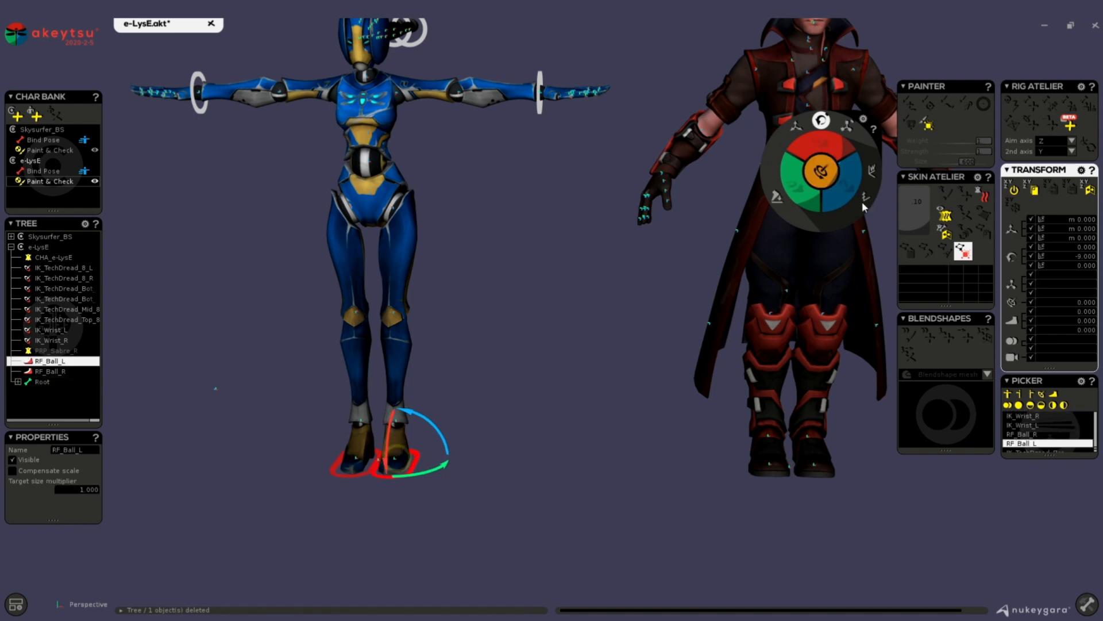
click(821, 171)
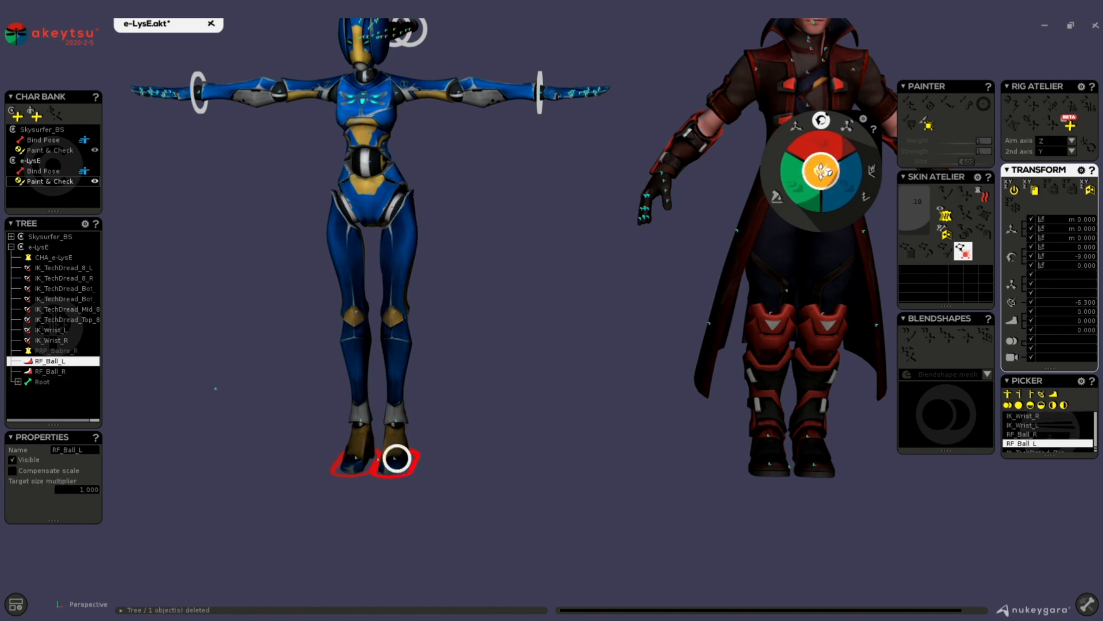
click(821, 171)
click(1087, 194)
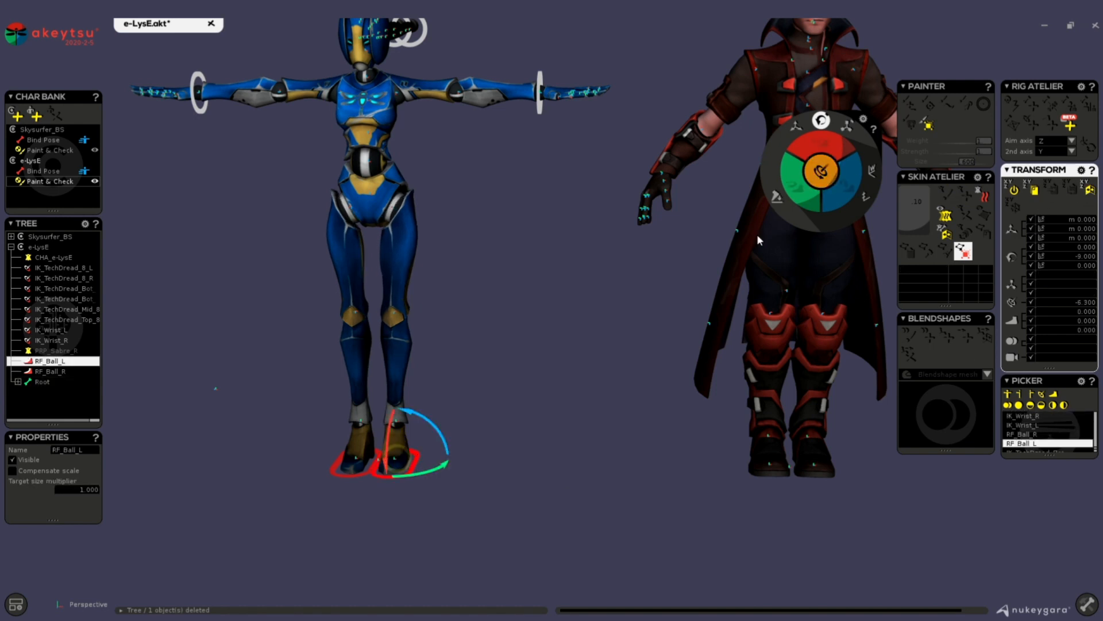
- Raise SkySurfer's IK_Head target and shift it to about 0.04 m along the Z axis to straighten the head and spine
alt+drag(659, 295, 659, 319)
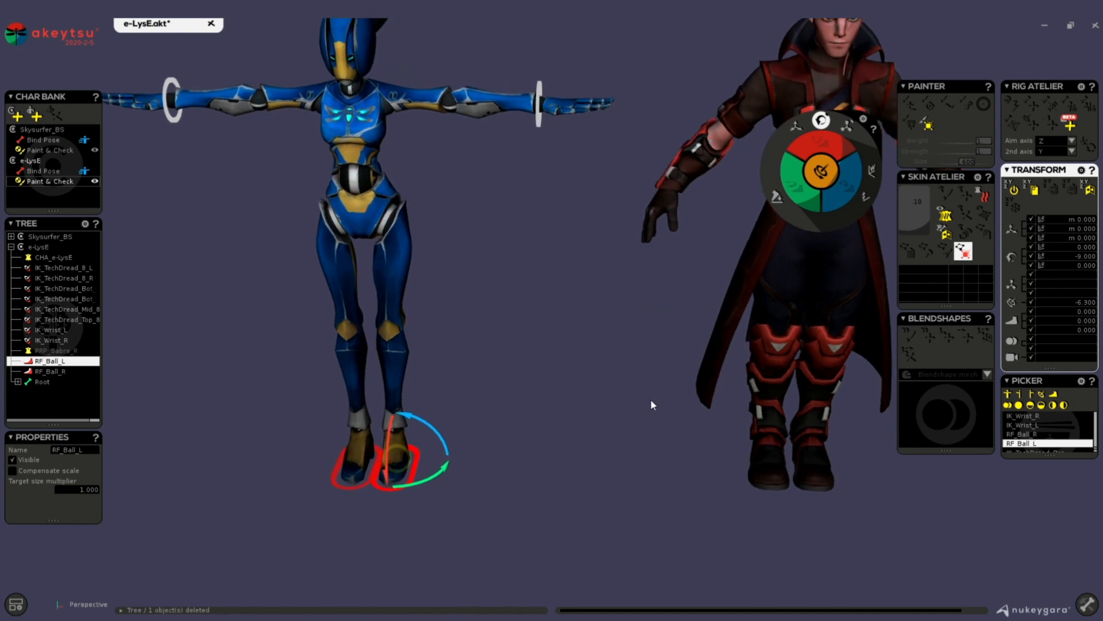
alt+right_drag(651, 398, 616, 449)
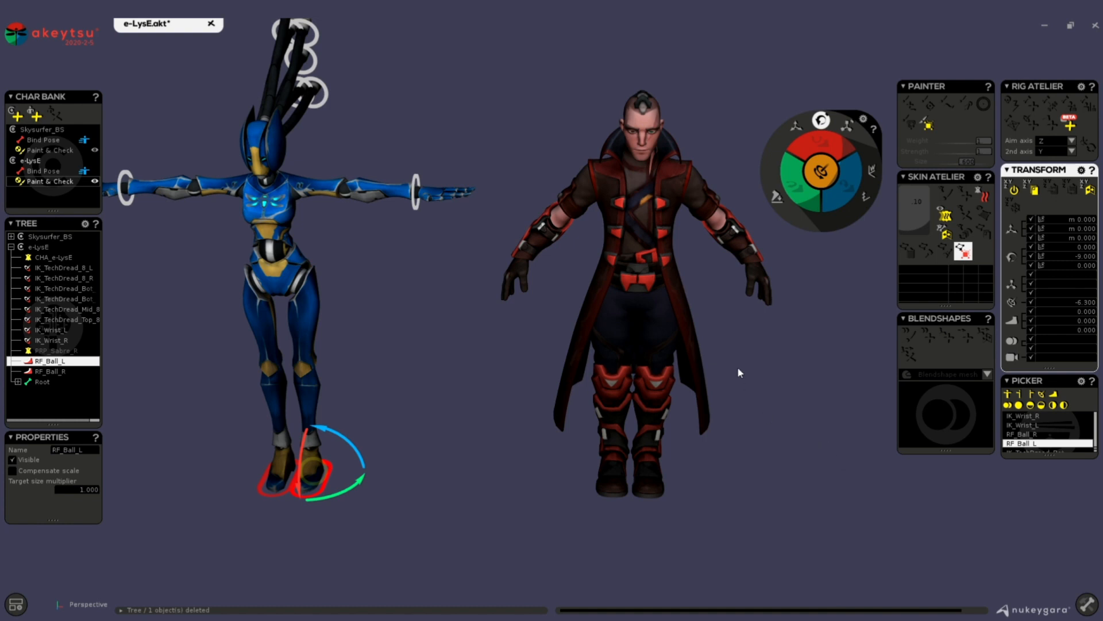
click(639, 268)
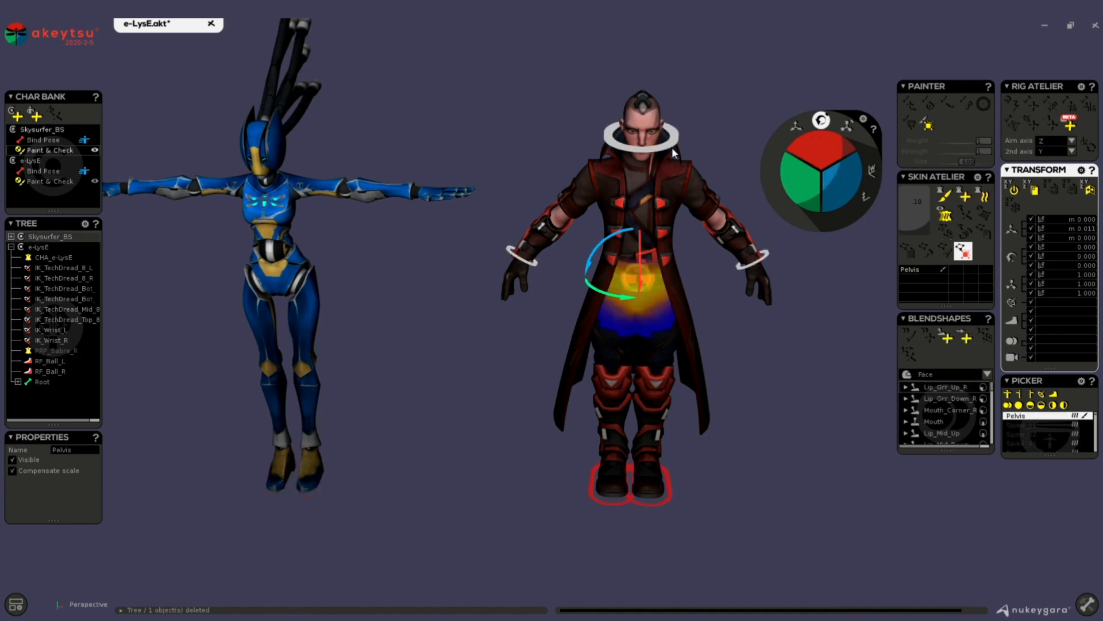
click(671, 148)
alt+drag(710, 241, 671, 281)
click(795, 126)
drag(648, 188, 682, 184)
drag(640, 95, 636, 132)
alt+middle_drag(571, 296, 529, 535)
drag(598, 340, 582, 34)
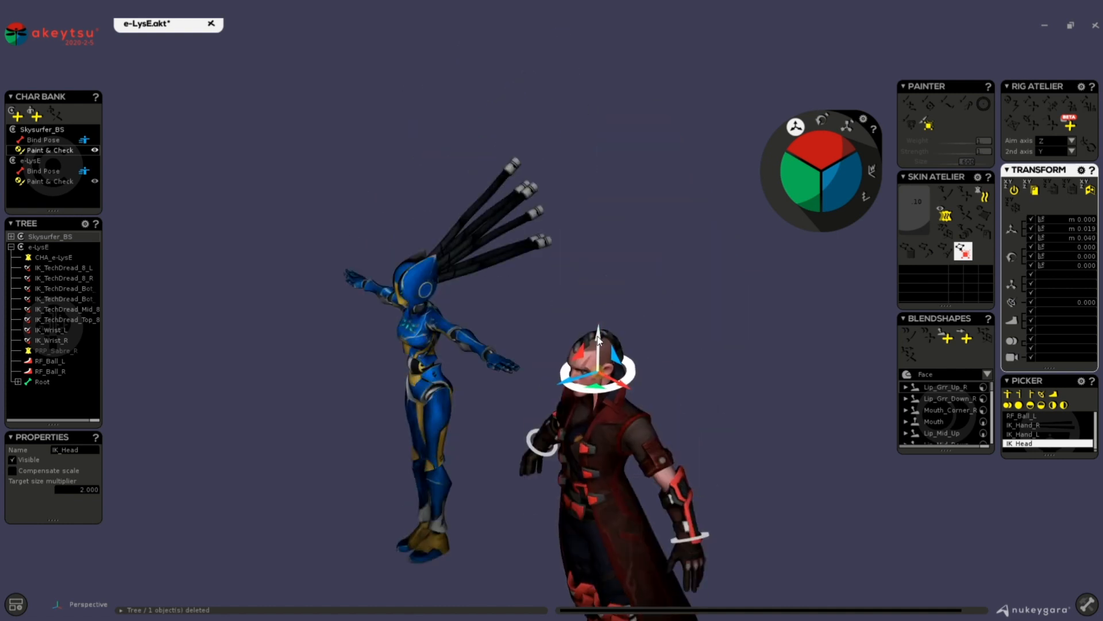
drag(598, 336, 586, 31)
- Raise SkySurfer's left arm to horizontal by moving IK_Hand_L to about 0.180, 0.399, 0.059 m and rotating it about -64.3 degrees around X
alt+drag(584, 463, 546, 465)
alt+middle_drag(549, 509, 628, 219)
click(520, 426)
click(599, 254)
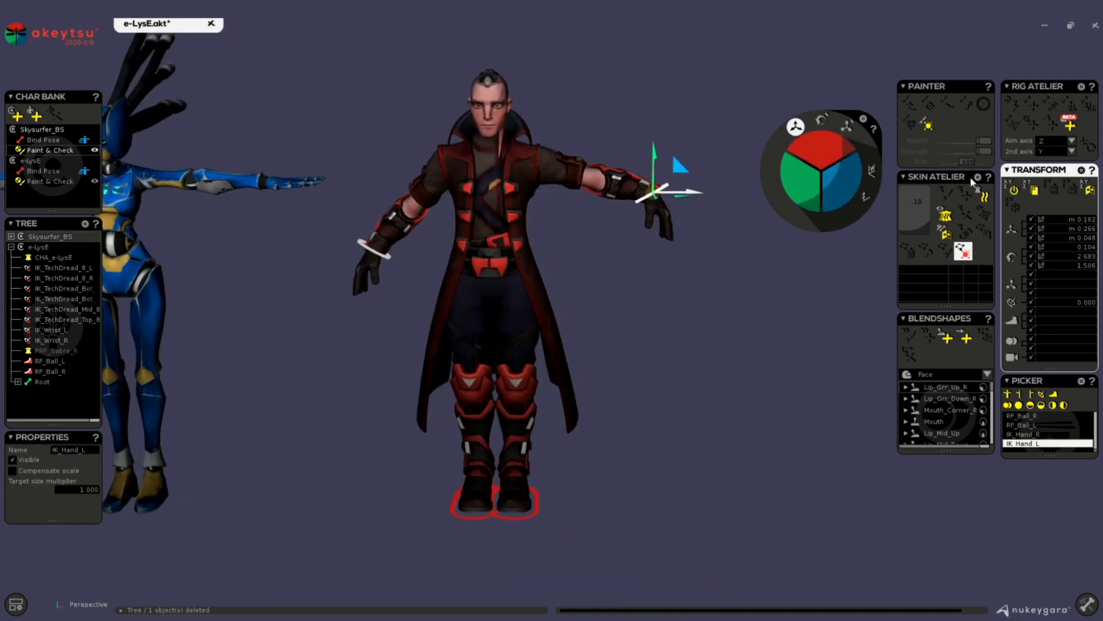
drag(664, 165, 722, 117)
click(821, 120)
alt+middle_drag(765, 269, 592, 368)
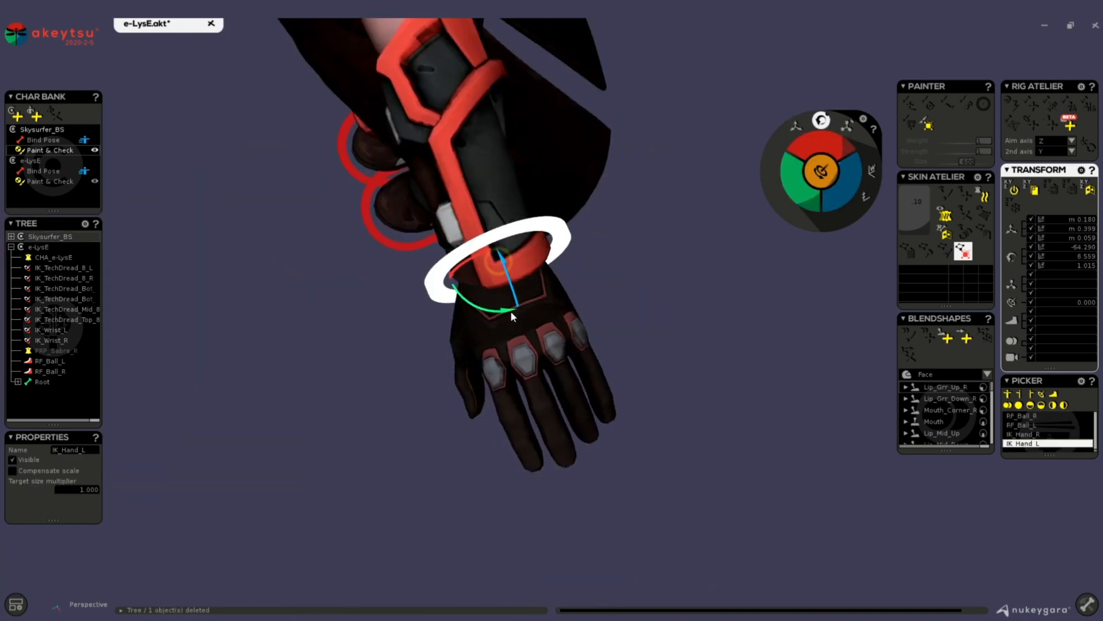
- Straighten SkySurfer's left thumb and fingers by rotating their base joints, and set Hand_L's X rotation to about -8.7 degrees
click(524, 283)
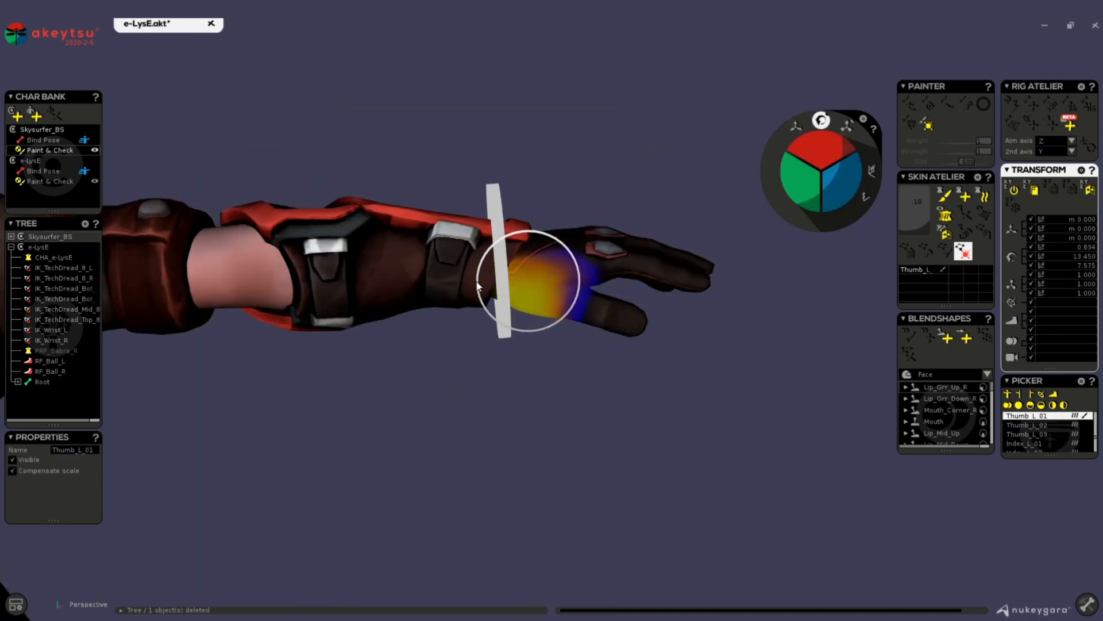
drag(487, 283, 496, 311)
click(560, 305)
click(616, 339)
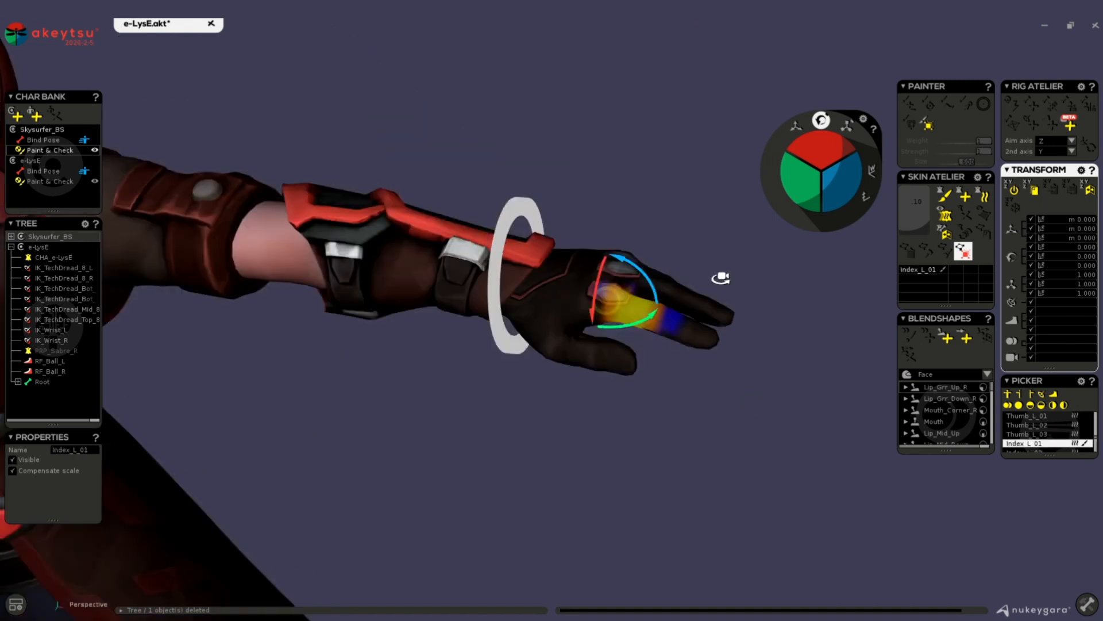
click(438, 308)
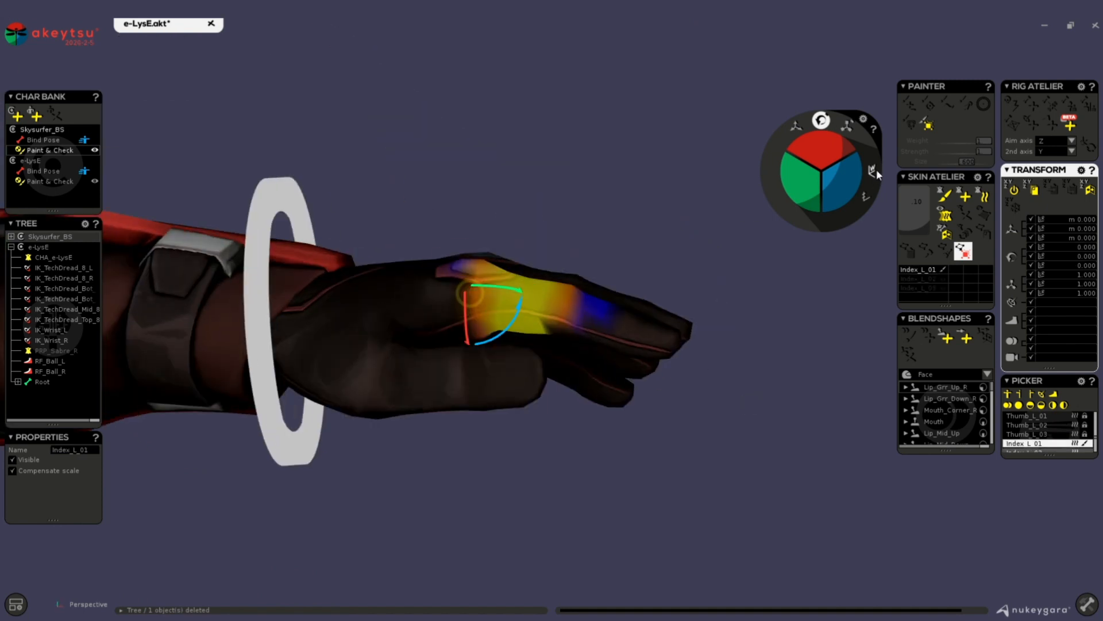
drag(506, 310, 519, 281)
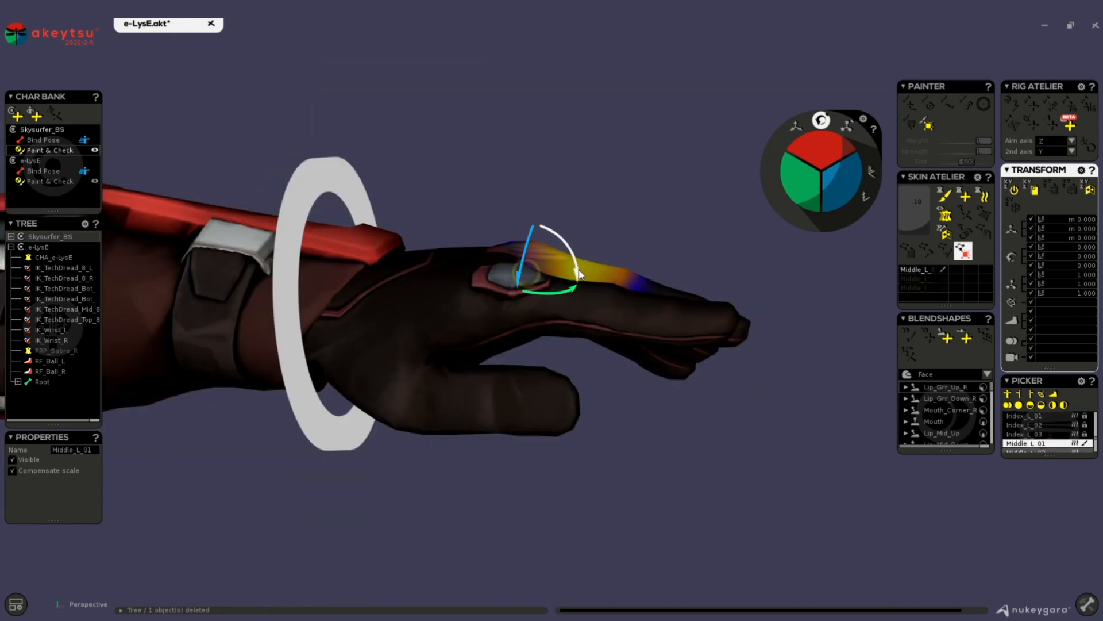
click(518, 280)
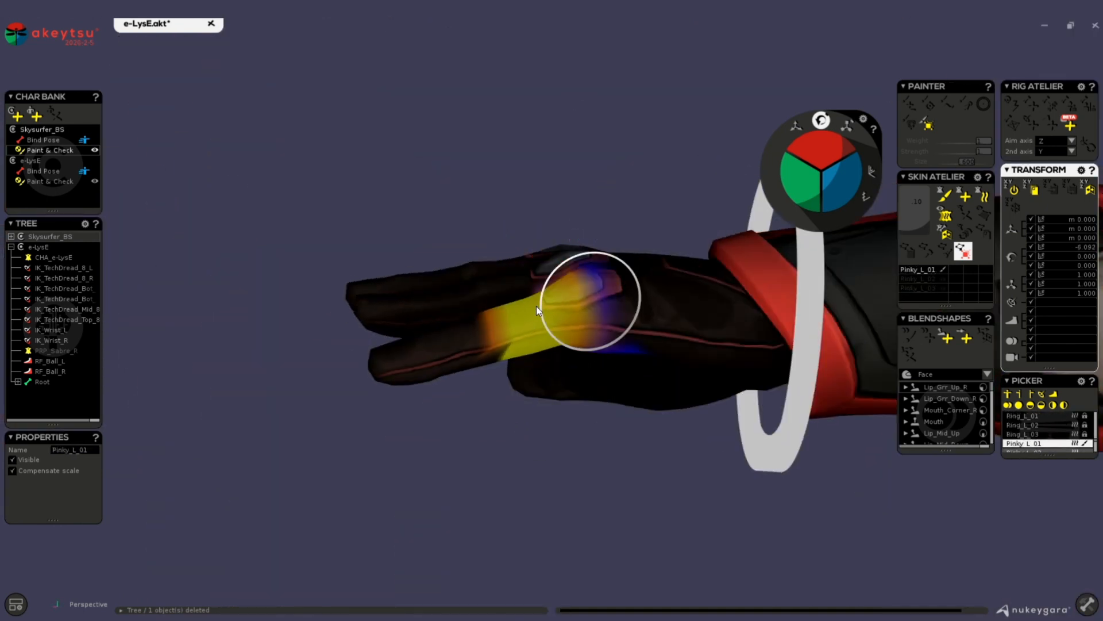
click(622, 287)
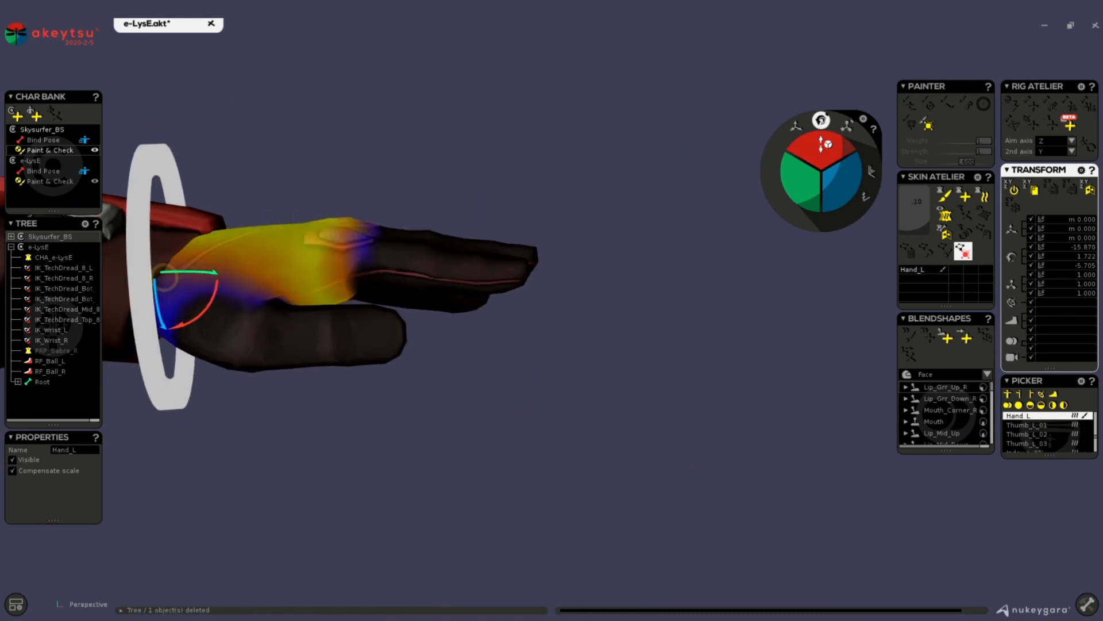
drag(821, 144, 828, 146)
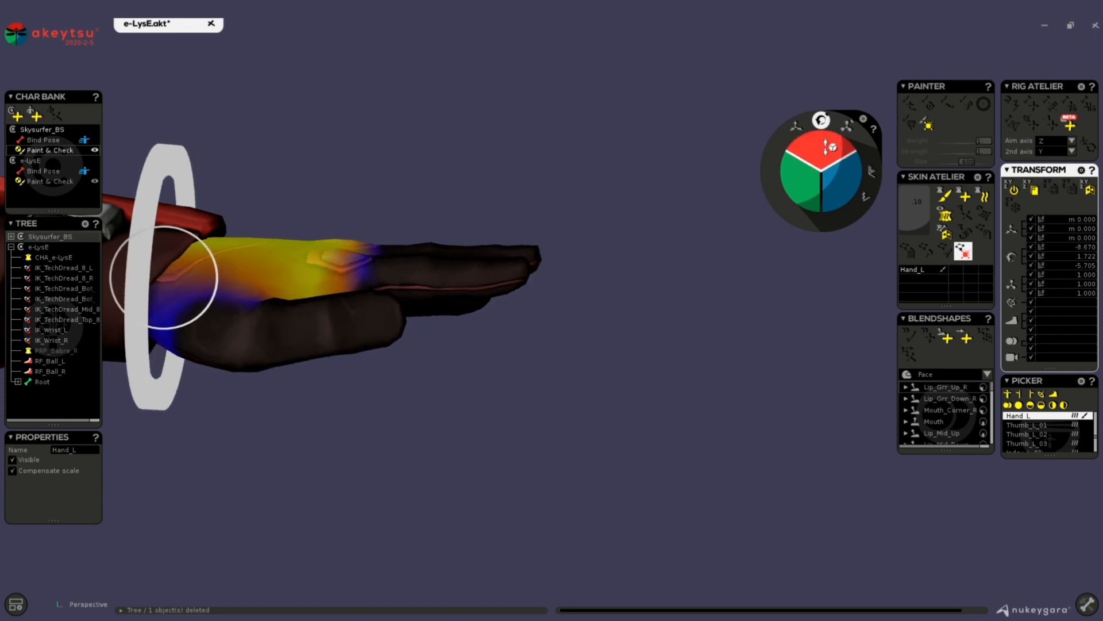
- Align SkySurfer's left ring and pinky fingers by rotating Ring_L_01 to about -11.4 degrees and Pinky_L_01 to about -13.5 degrees around Y
scroll(448, 146, down, 5)
alt+middle_drag(306, 414, 645, 347)
alt+drag(645, 347, 676, 427)
key(f)
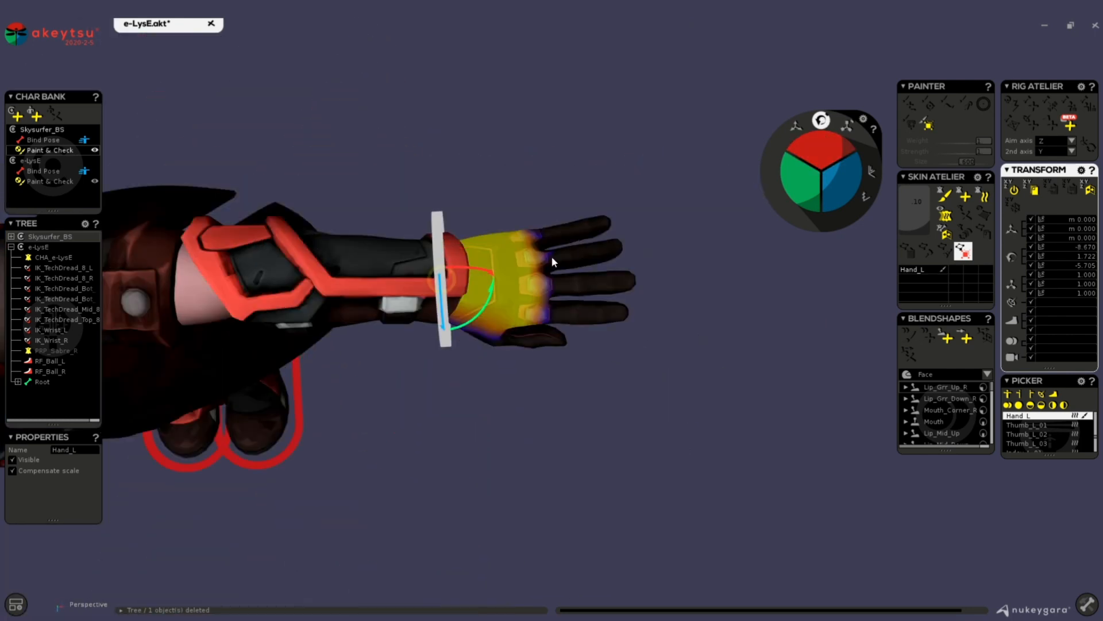
click(546, 239)
drag(796, 173, 803, 195)
key(Down)
key(Down)
key(Up)
key(Up)
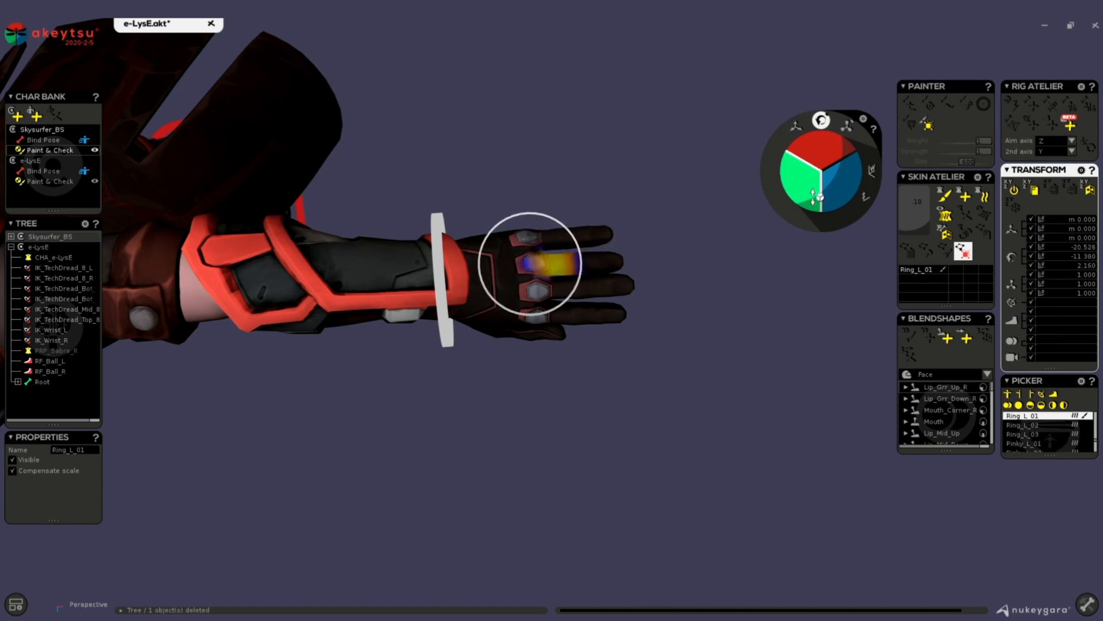
- Select SkySurfer's left arm joints from Arm_L to the fingers and mirror their pose onto the right arm
scroll(697, 312, down, 6)
alt+drag(634, 302, 591, 339)
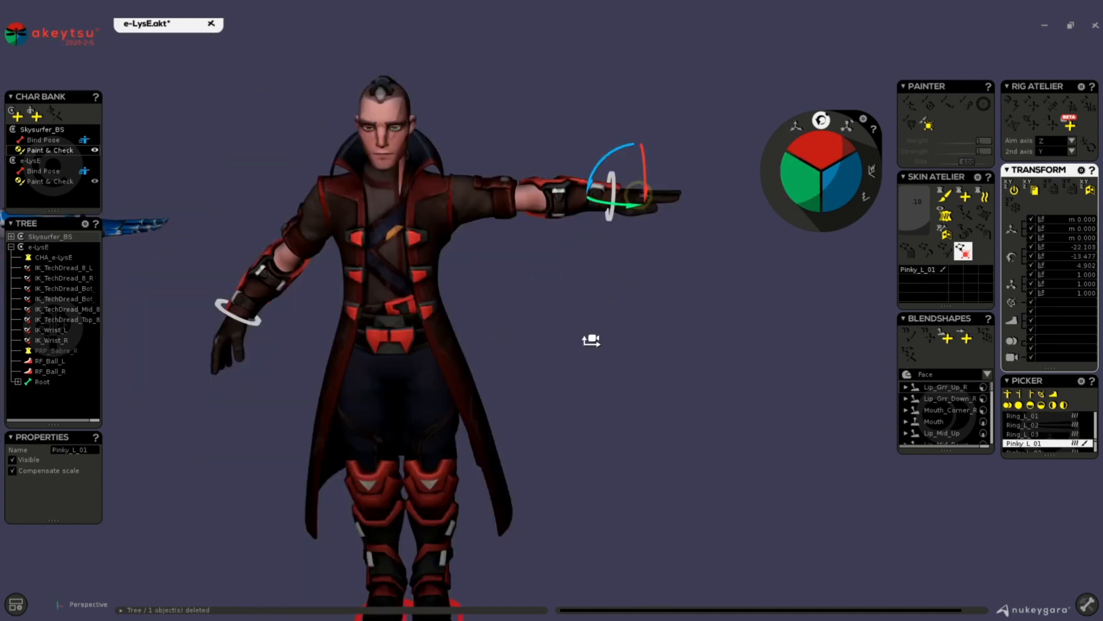
alt+middle_drag(591, 340, 671, 285)
alt+drag(555, 153, 716, 280)
click(545, 153)
alt+middle_drag(723, 262, 747, 308)
click(1091, 190)
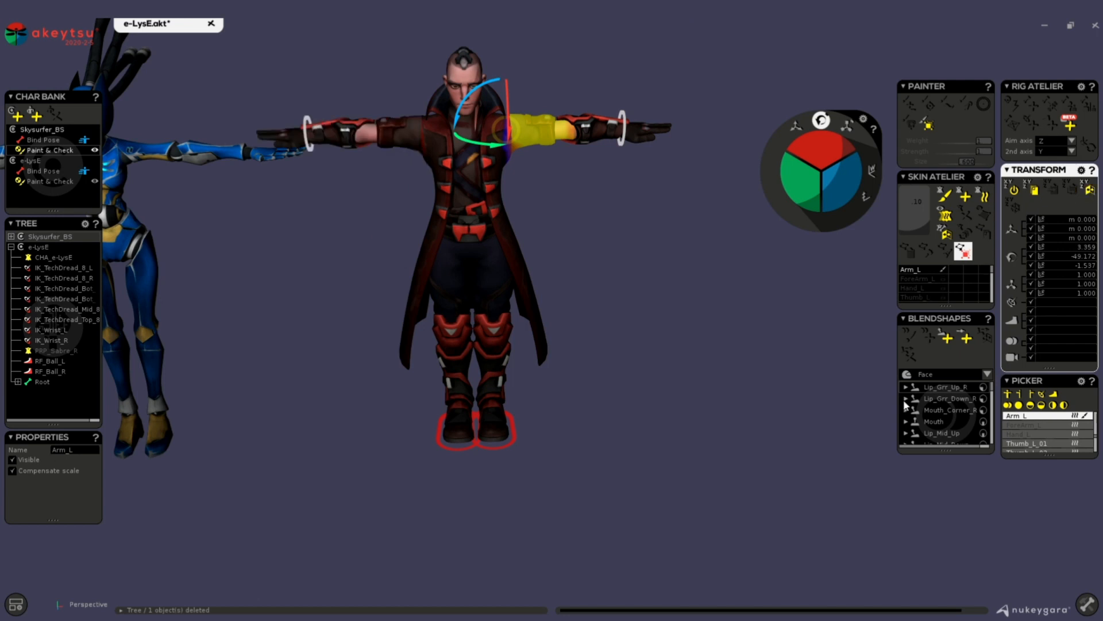
- Straighten SkySurfer's legs by moving the Pelvis to about 0.020 m along Y and -0.123 m along Z
alt+middle_drag(579, 258, 632, 319)
scroll(633, 319, up, 2)
mouse_move(602, 314)
alt+mouse_down()
mouse_move(602, 435)
mouse_move(664, 362)
mouse_move(626, 347)
mouse_move(512, 345)
mouse_move(581, 309)
alt+mouse_up()
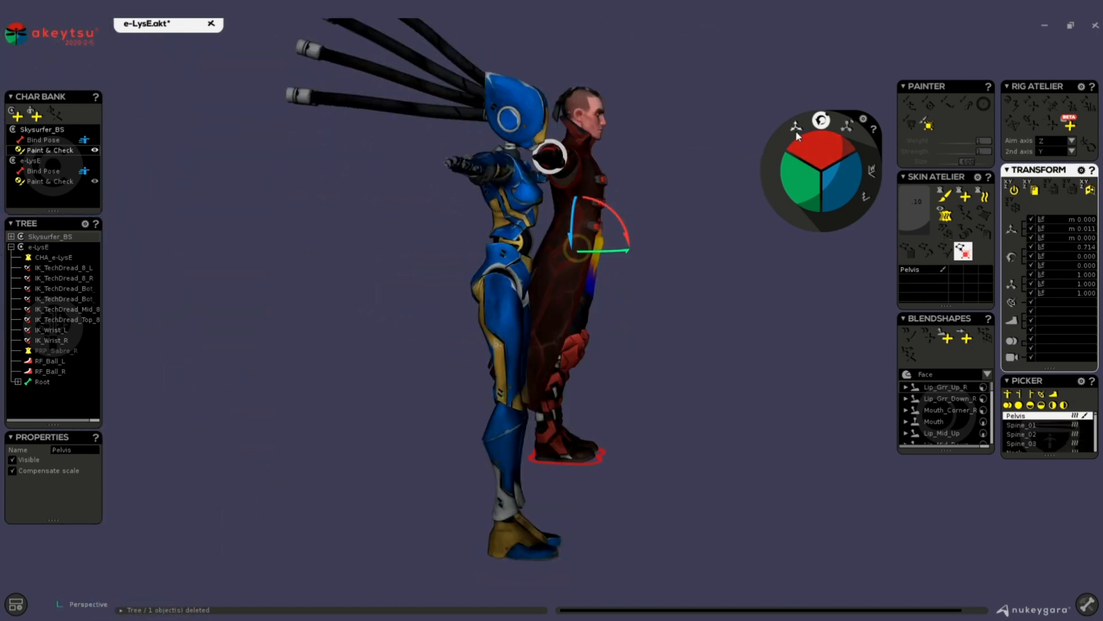
click(796, 127)
alt+drag(567, 299, 445, 335)
mouse_move(540, 361)
alt+mouse_down()
mouse_move(524, 375)
mouse_move(540, 357)
alt+mouse_up()
drag(539, 248, 572, 258)
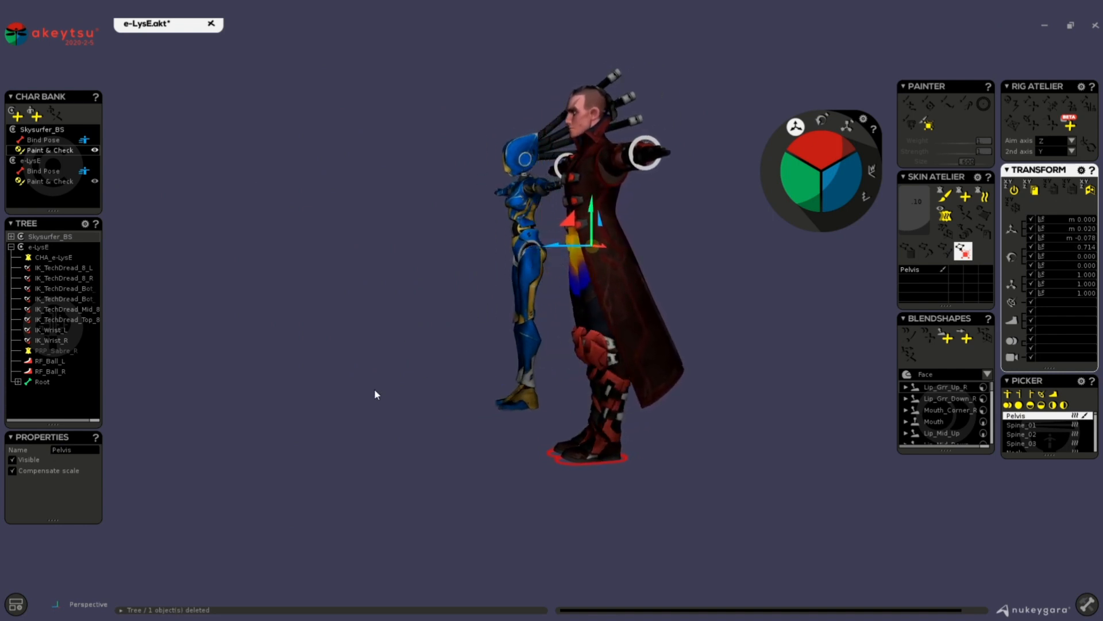
alt+drag(374, 388, 358, 393)
drag(554, 246, 566, 246)
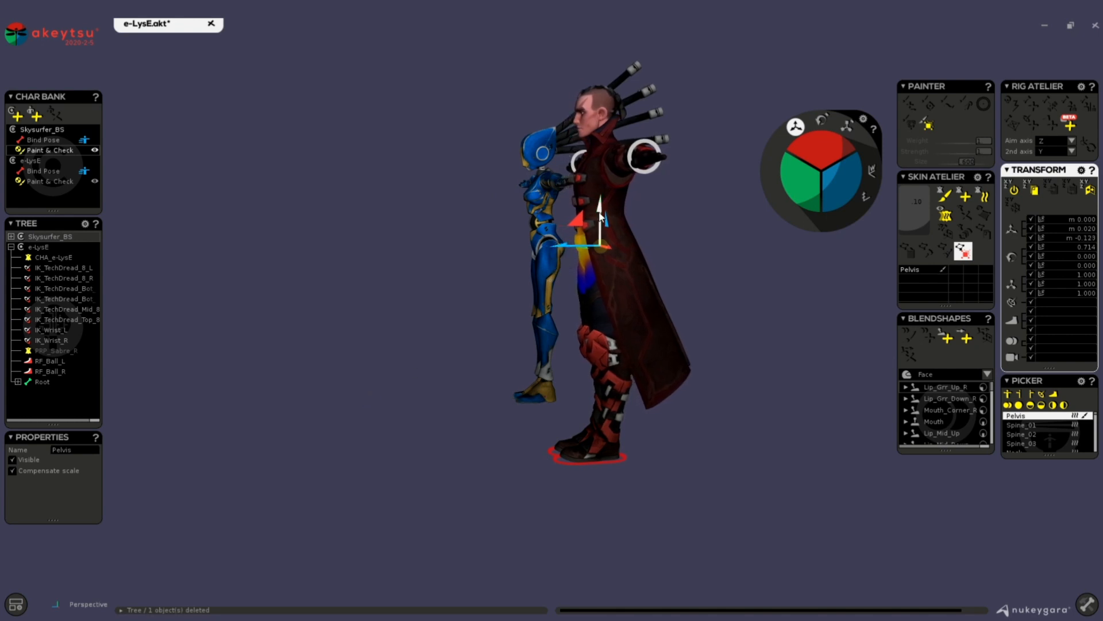
drag(601, 209, 570, 237)
- Rotate e-LysE's Pelvis to about -2.9 degrees around X and move it to about 0.022 m along Y and 0.019 m along Z
click(529, 243)
drag(500, 241, 497, 241)
click(821, 120)
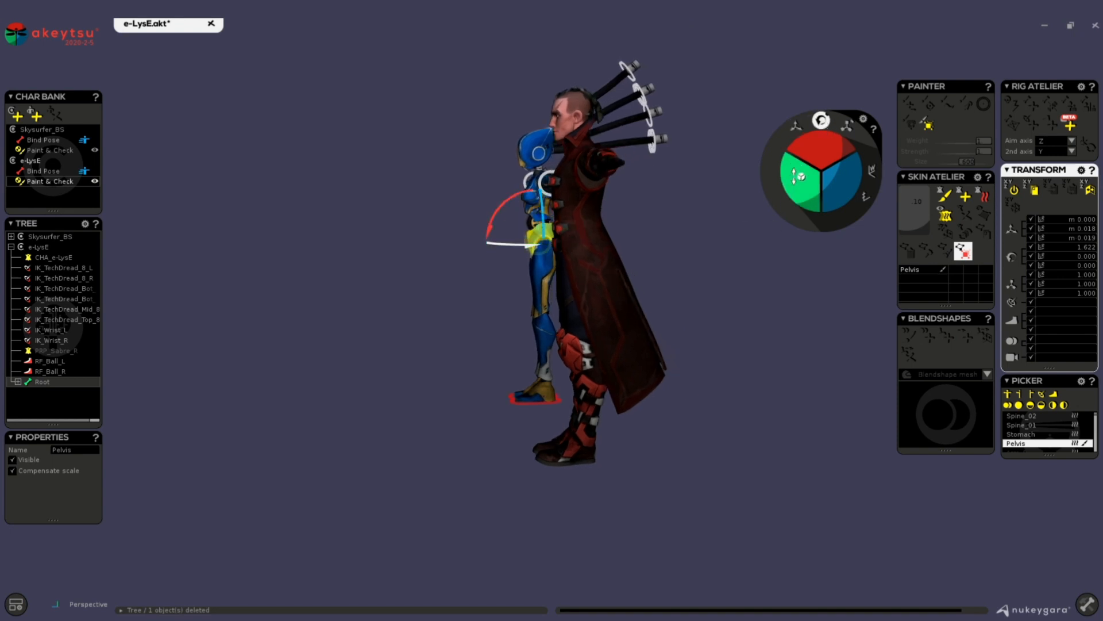
drag(805, 150, 805, 153)
click(795, 126)
drag(538, 205, 538, 203)
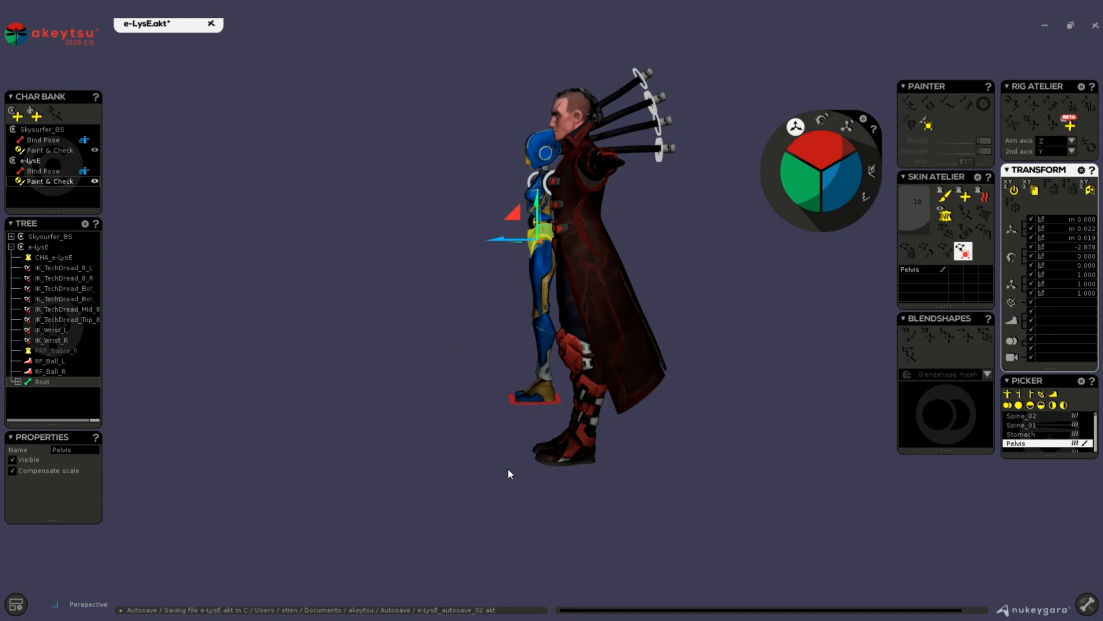
- Check both characters' T-poses from several angles and add a Ref Pose to e-LysE and to SkySurfer
alt+drag(577, 494, 632, 520)
alt+drag(451, 463, 585, 386)
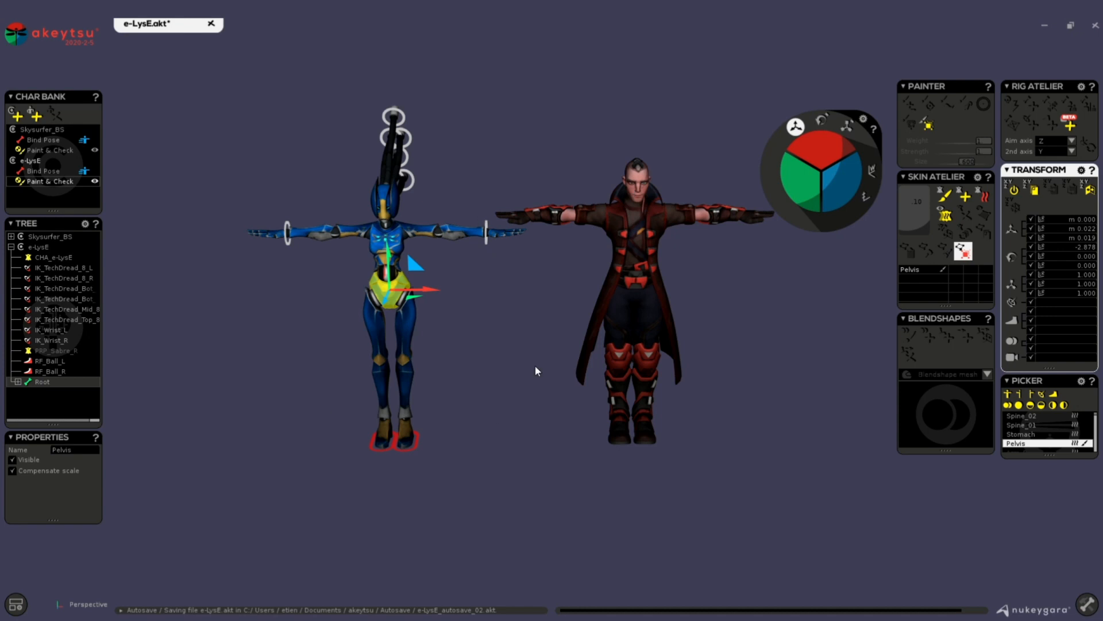
alt+drag(518, 458, 553, 438)
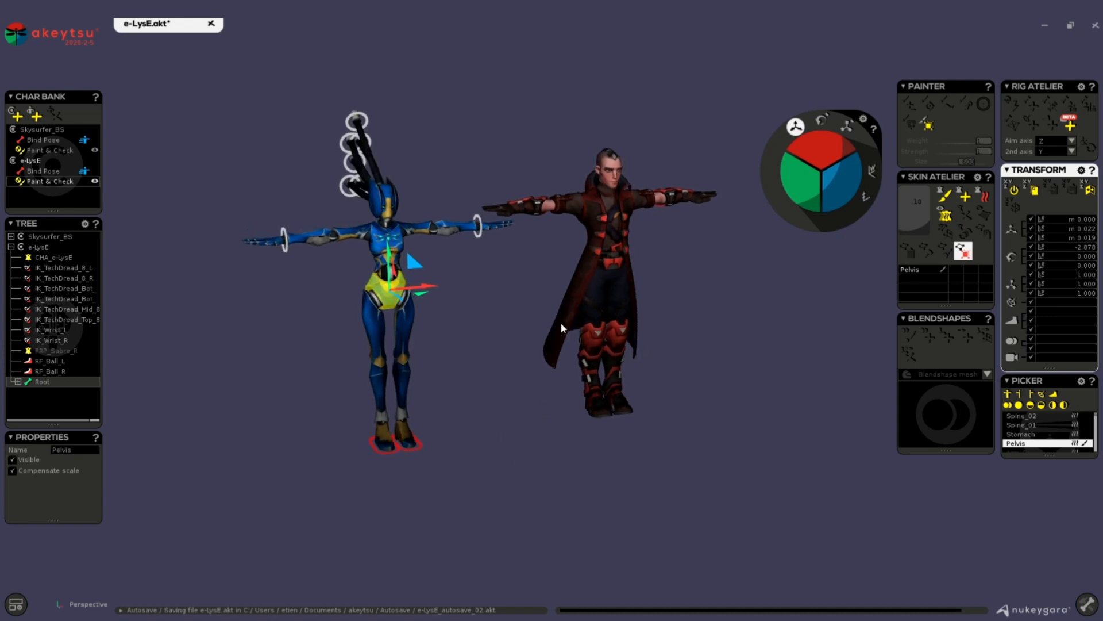
alt+drag(561, 322, 722, 308)
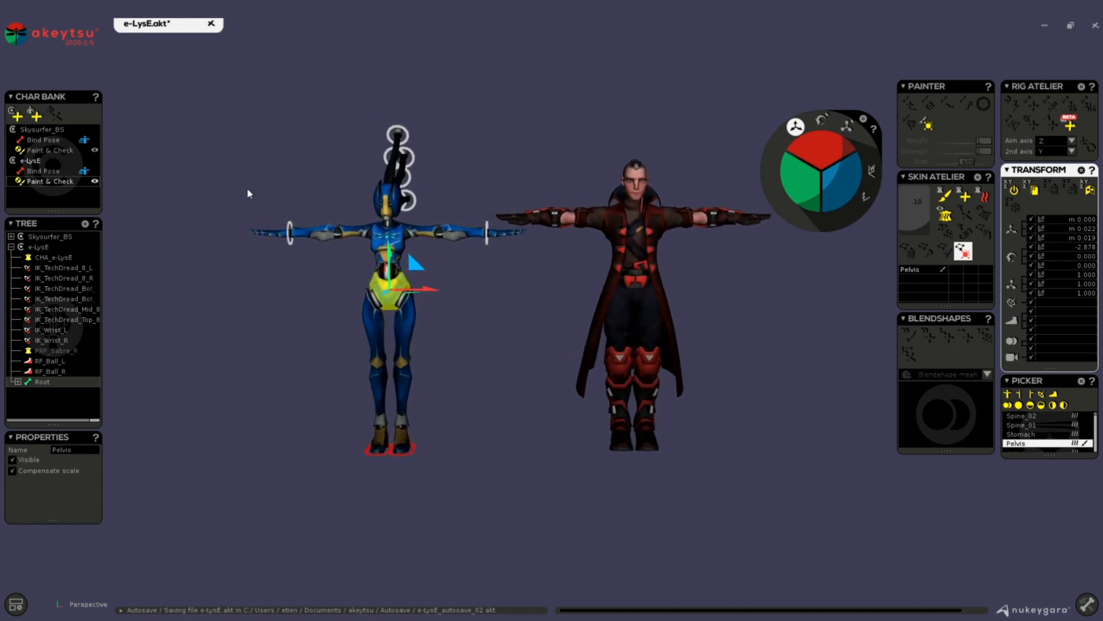
click(38, 129)
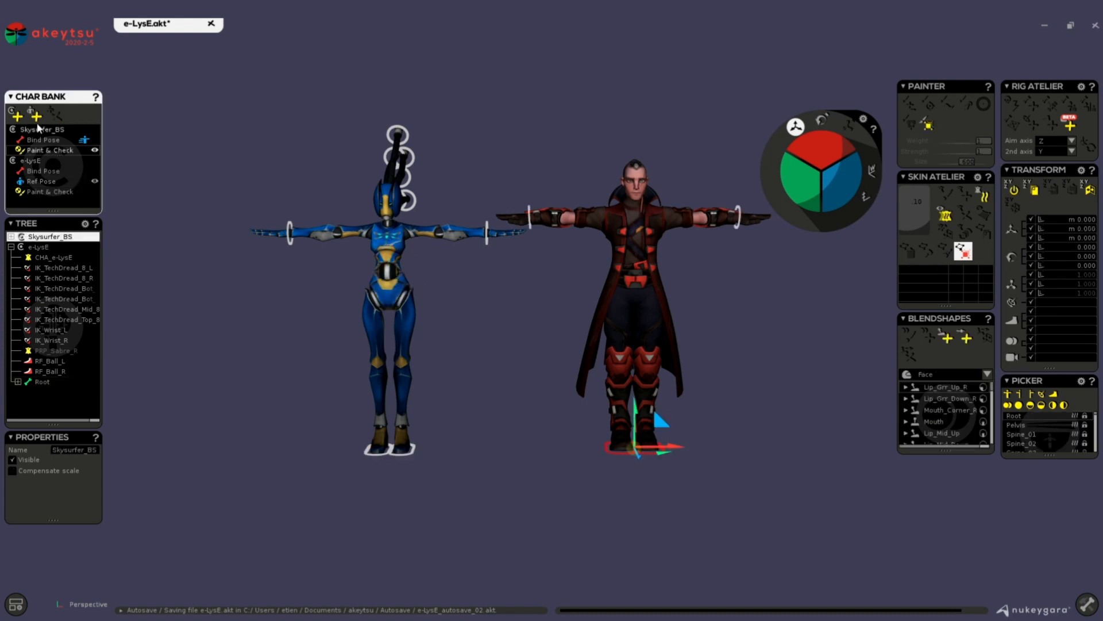
click(37, 116)
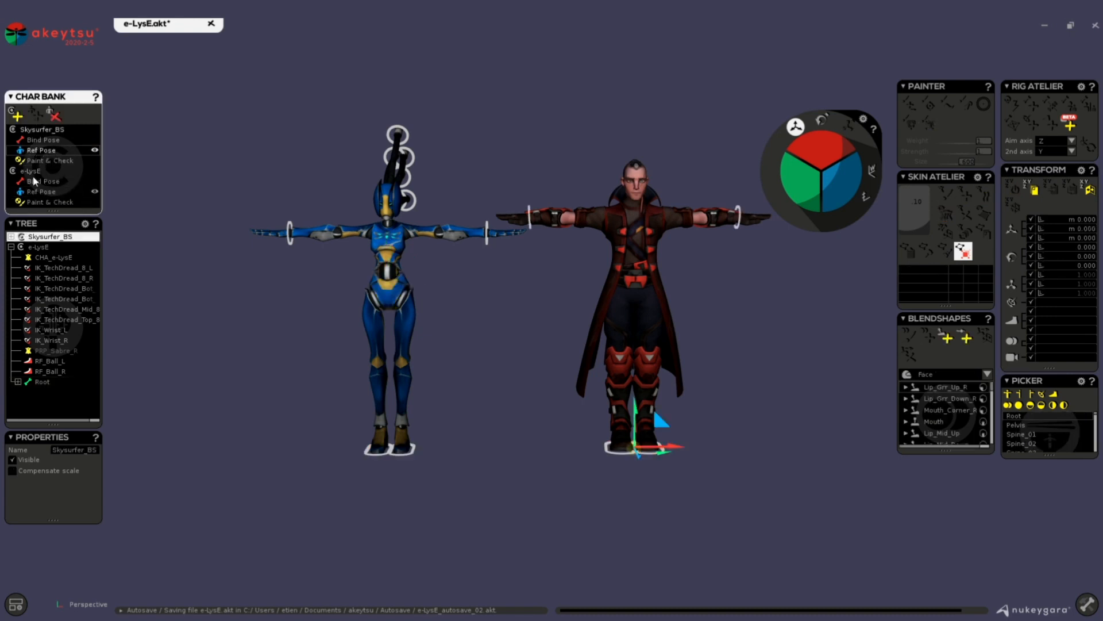
- Compare the poses by switching both characters to their Bind Pose and back to their Ref Pose
click(49, 191)
click(43, 149)
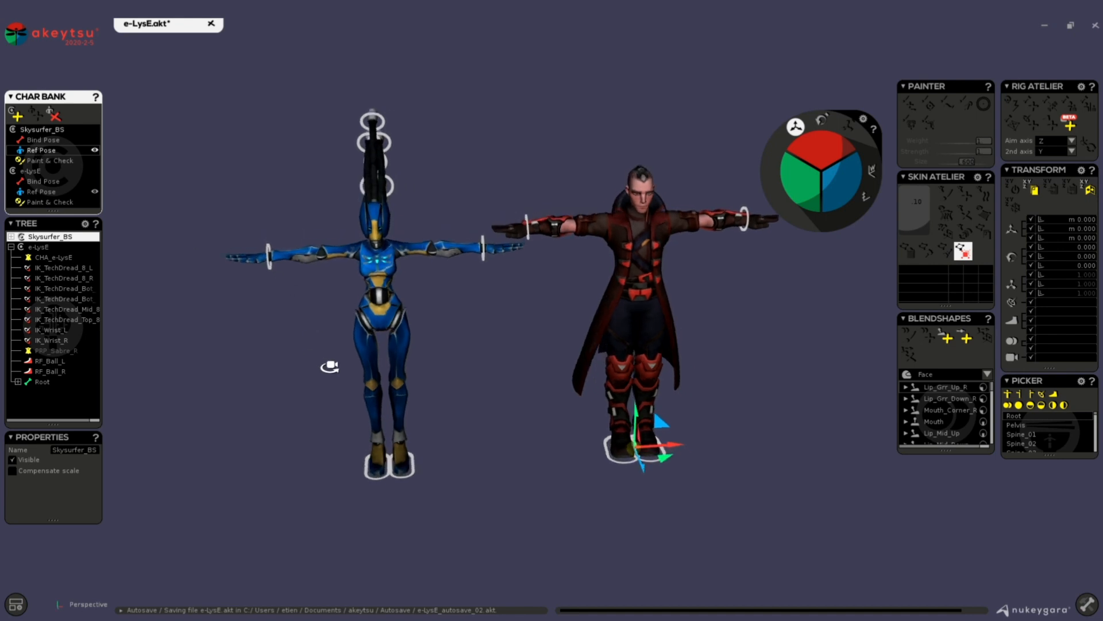
click(43, 140)
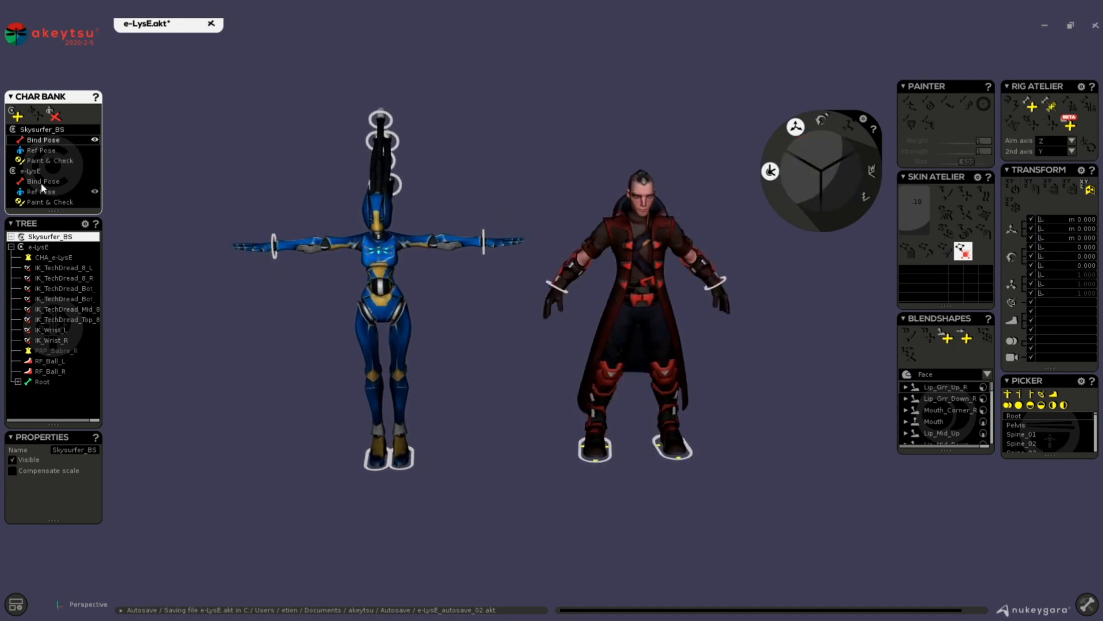
click(42, 183)
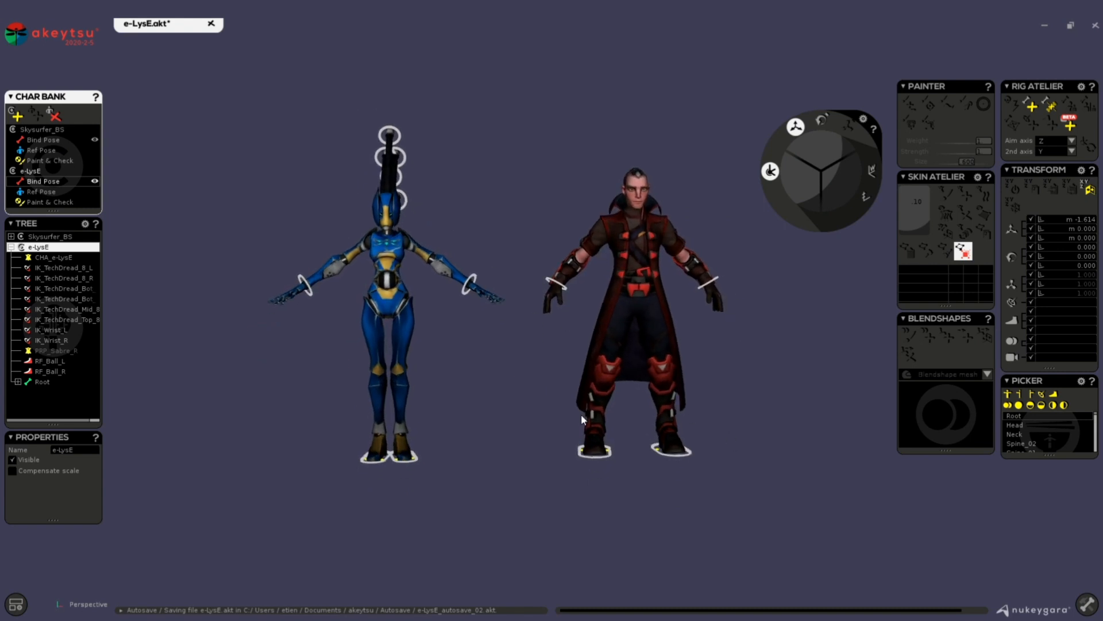
click(43, 192)
click(58, 153)
middle_drag(472, 372, 385, 322)
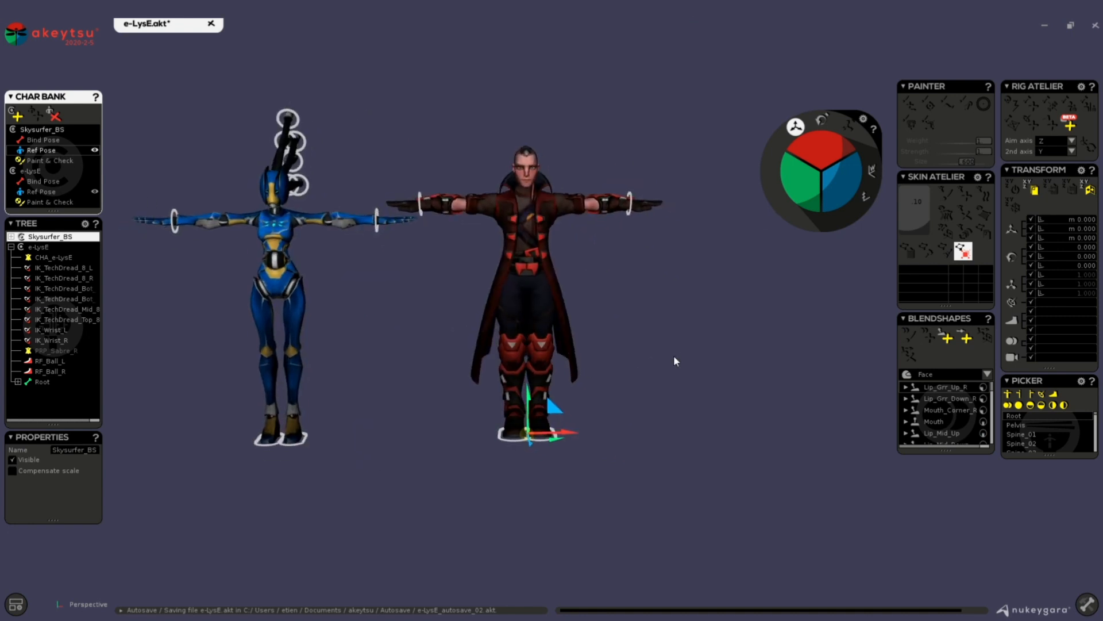
- Switch to animation mode, convert the animations to the modified reference poses, and open Animation Retargeting, dismissing its reference pose notice
key(Tab)
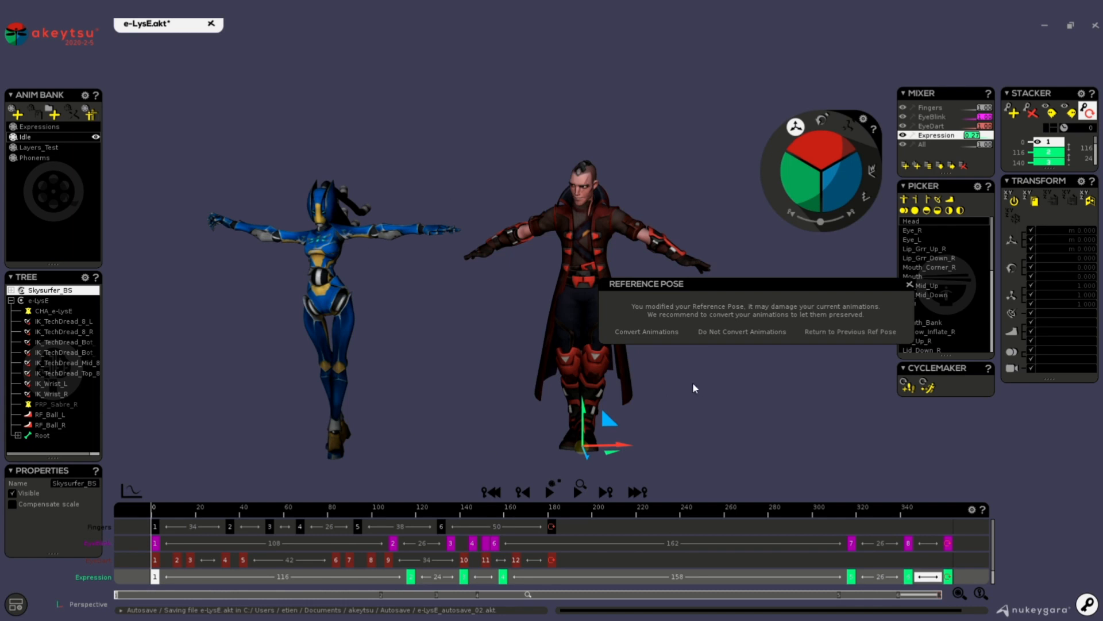
click(629, 331)
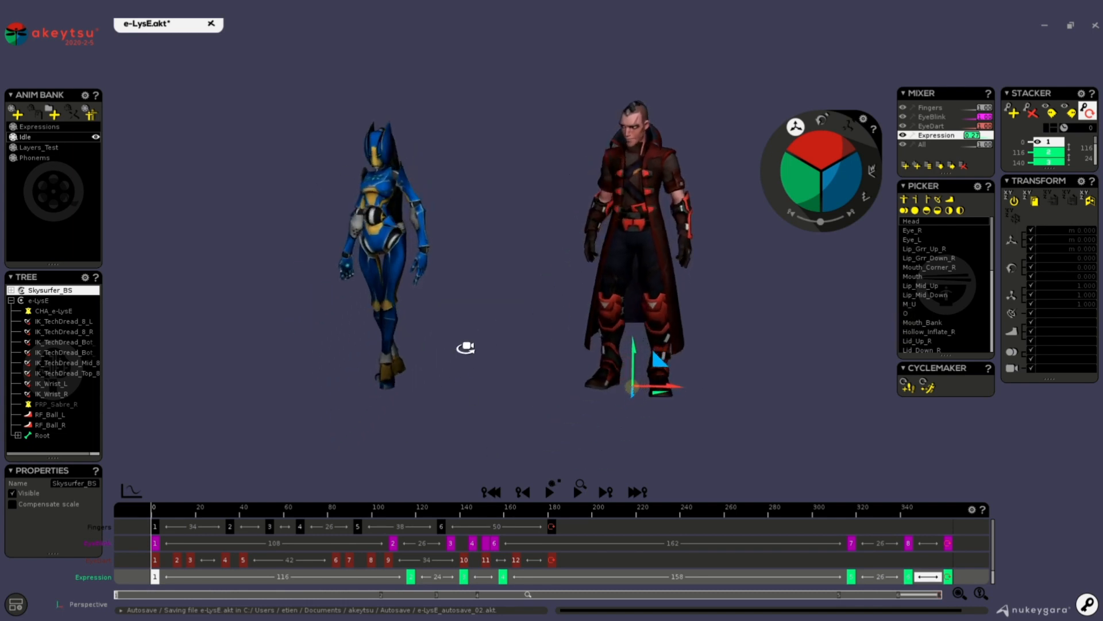
click(90, 117)
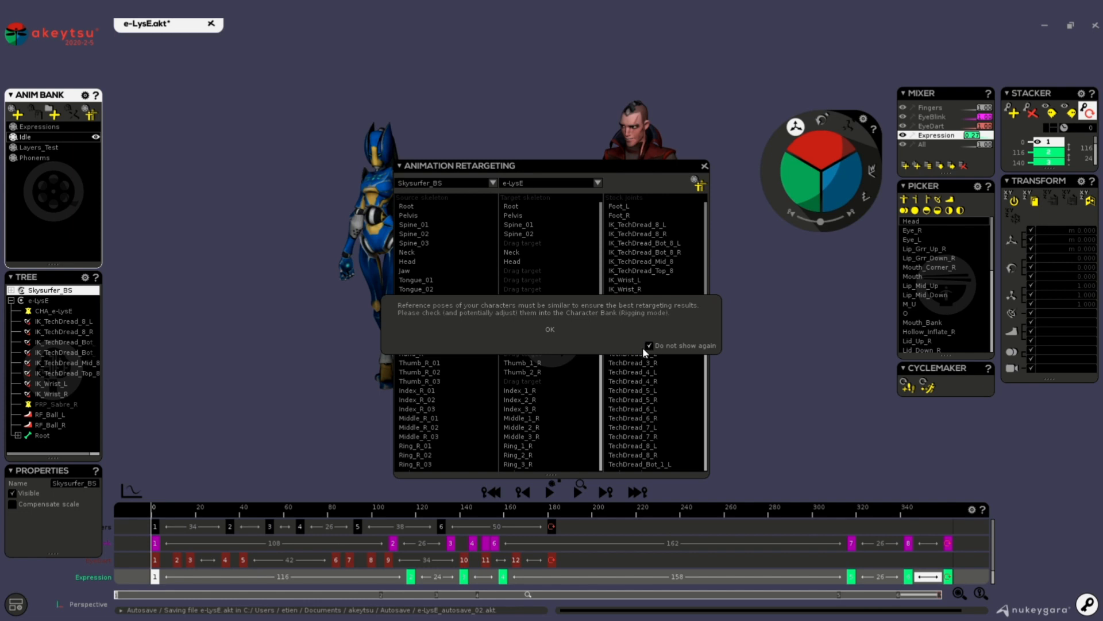
click(552, 330)
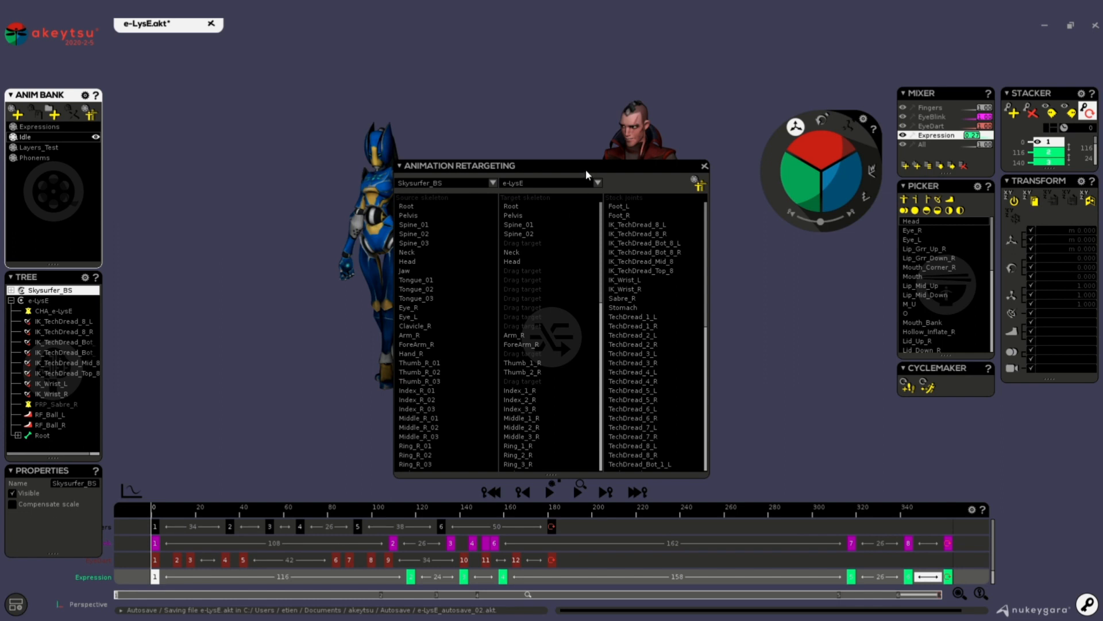
- Map e-LysE's Stomach, Spine_01 and Spine_02 to Skysurfer_BS's Spine_01, Spine_02 and Spine_03
alt+middle_drag(331, 310, 273, 322)
alt+drag(274, 322, 296, 335)
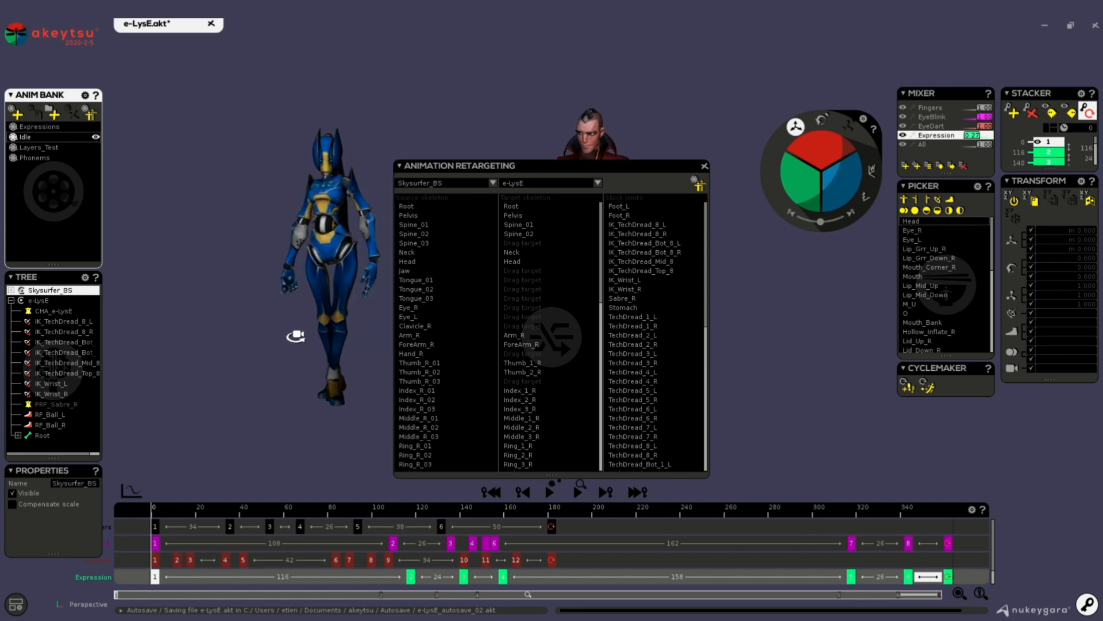
click(520, 225)
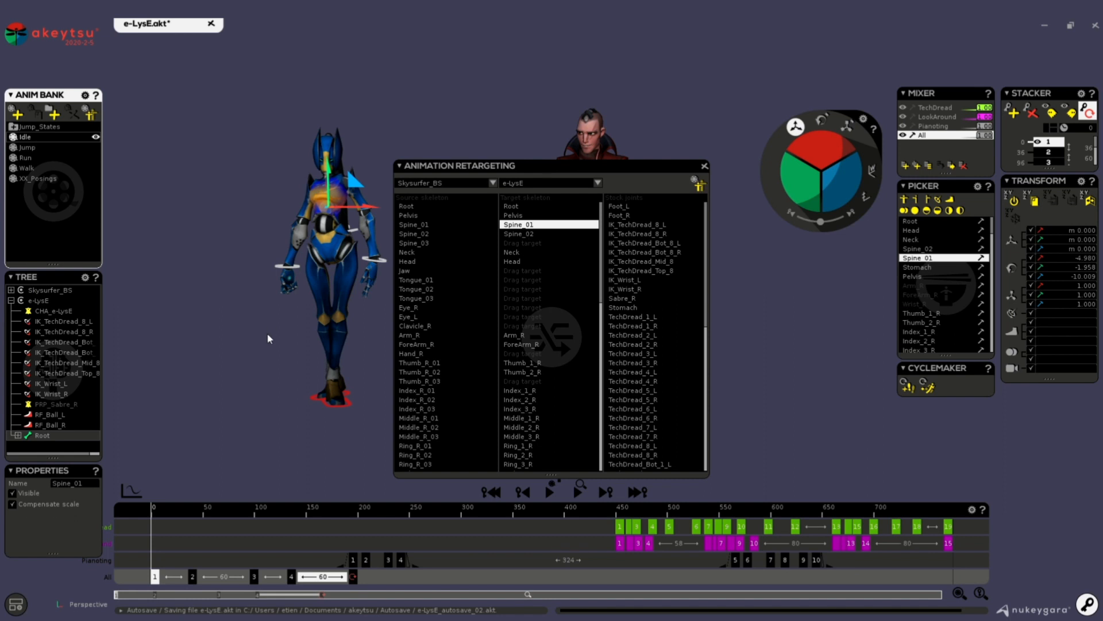
alt+middle_drag(273, 369, 223, 376)
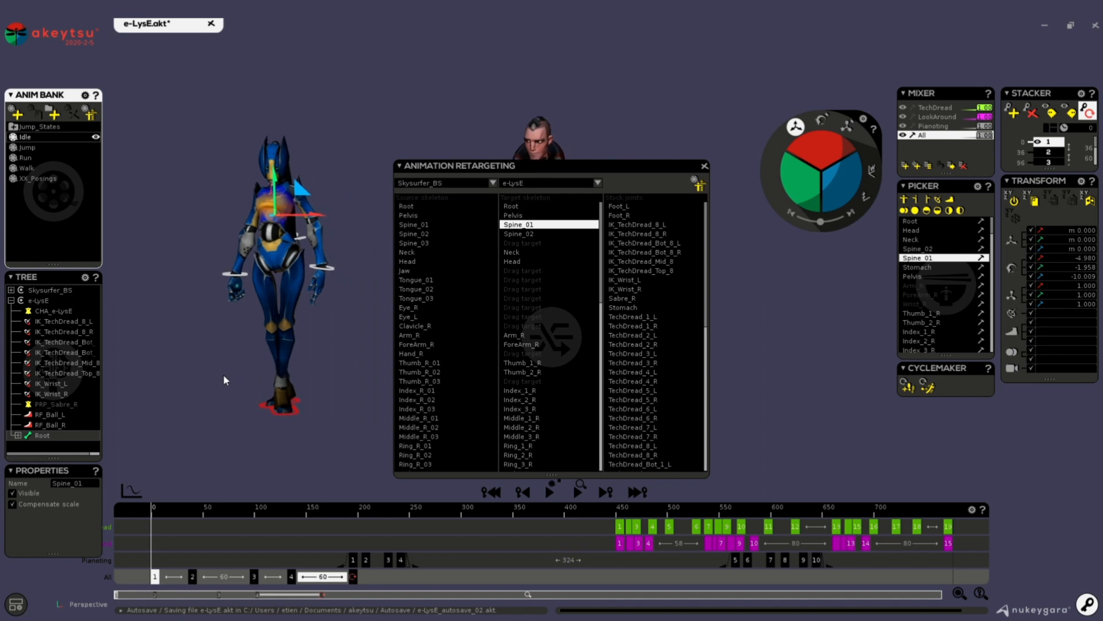
click(529, 231)
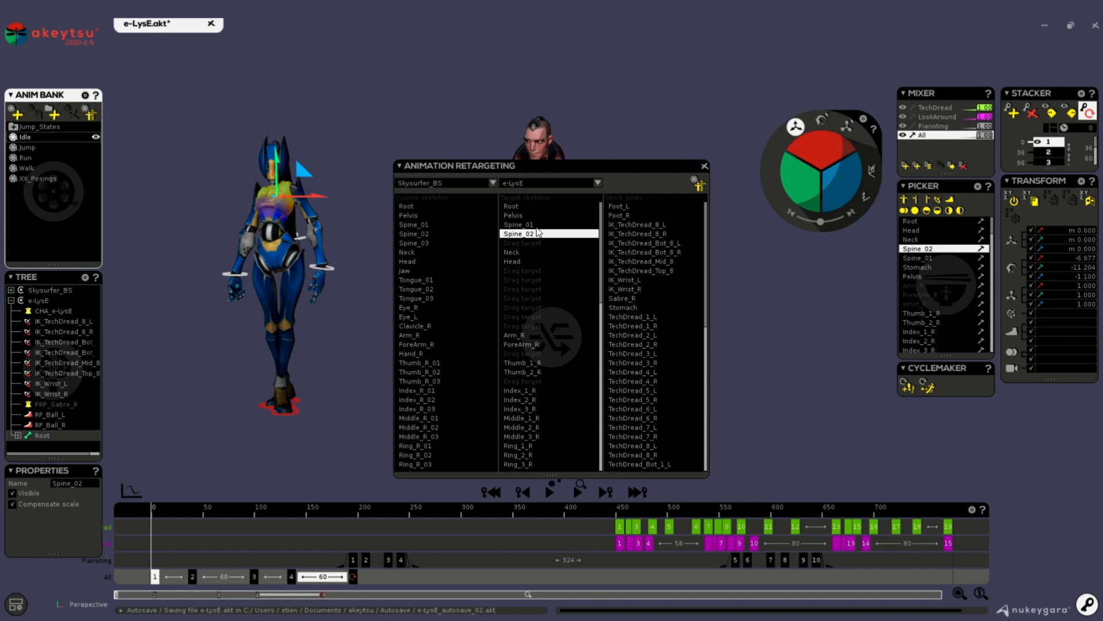
drag(623, 308, 532, 243)
drag(633, 306, 529, 234)
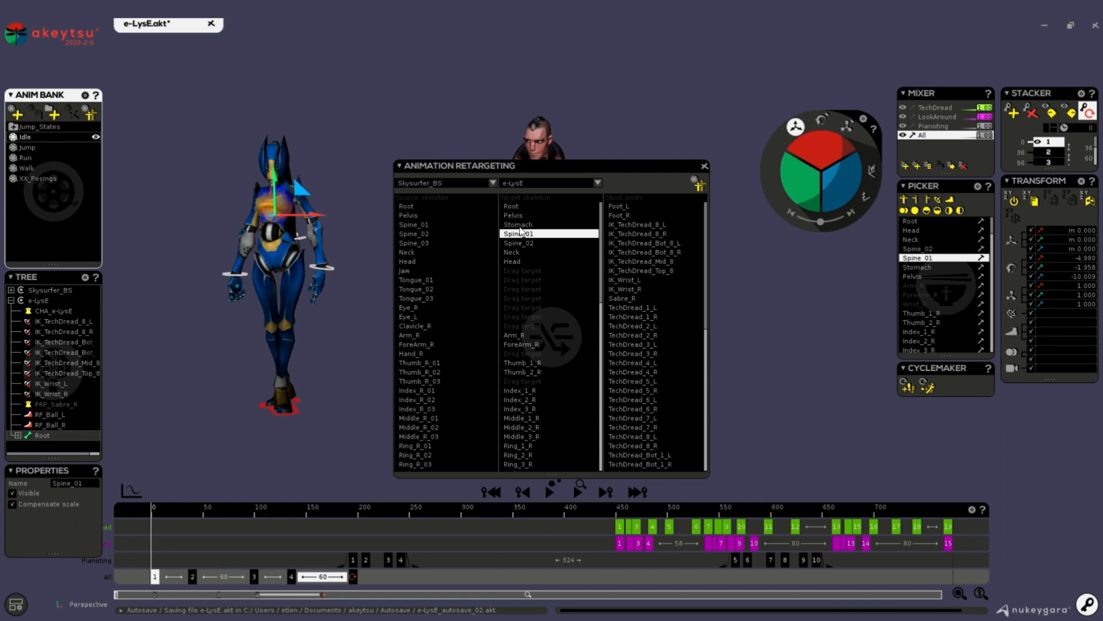
- Check e-LysE's neck, head and right arm joint matches, and map Wrist_R to Skysurfer_BS's Hand_R
click(529, 252)
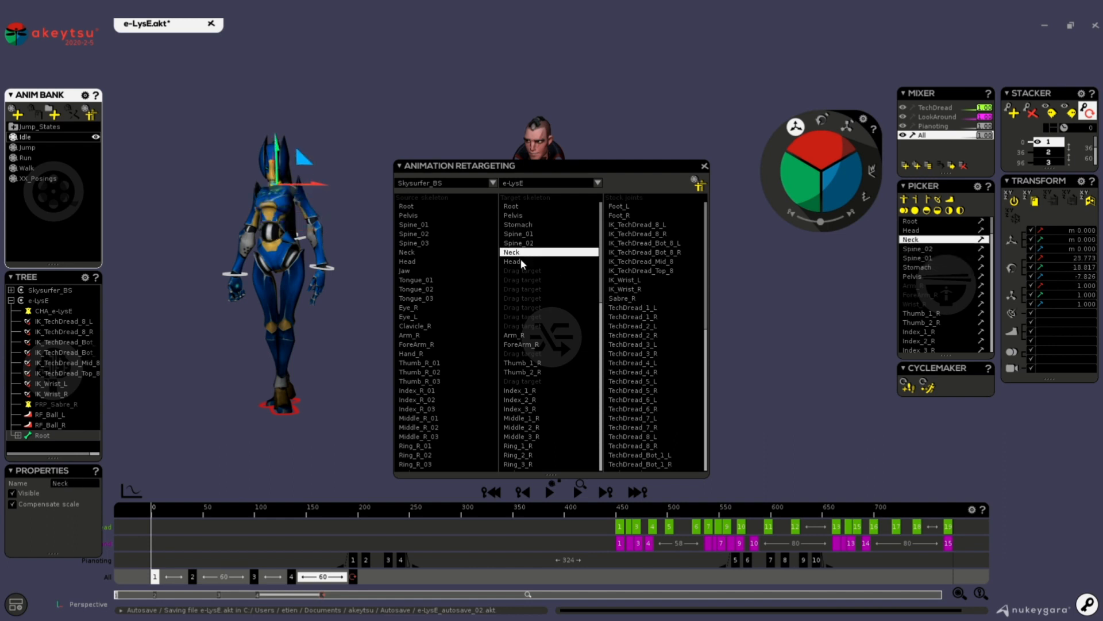
click(519, 260)
click(520, 267)
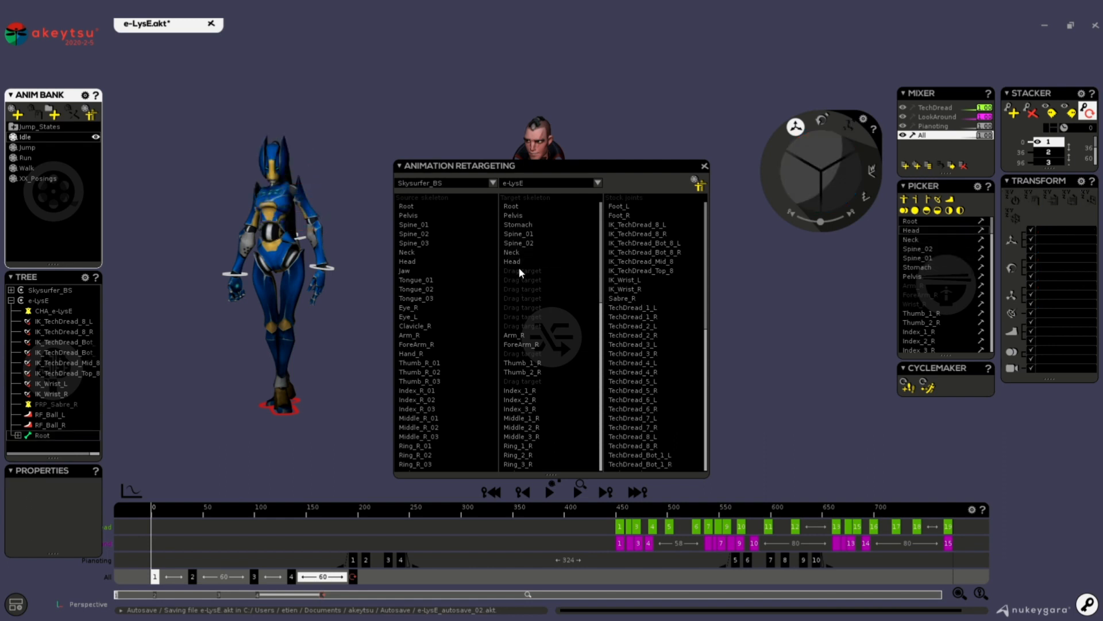
click(527, 335)
click(527, 345)
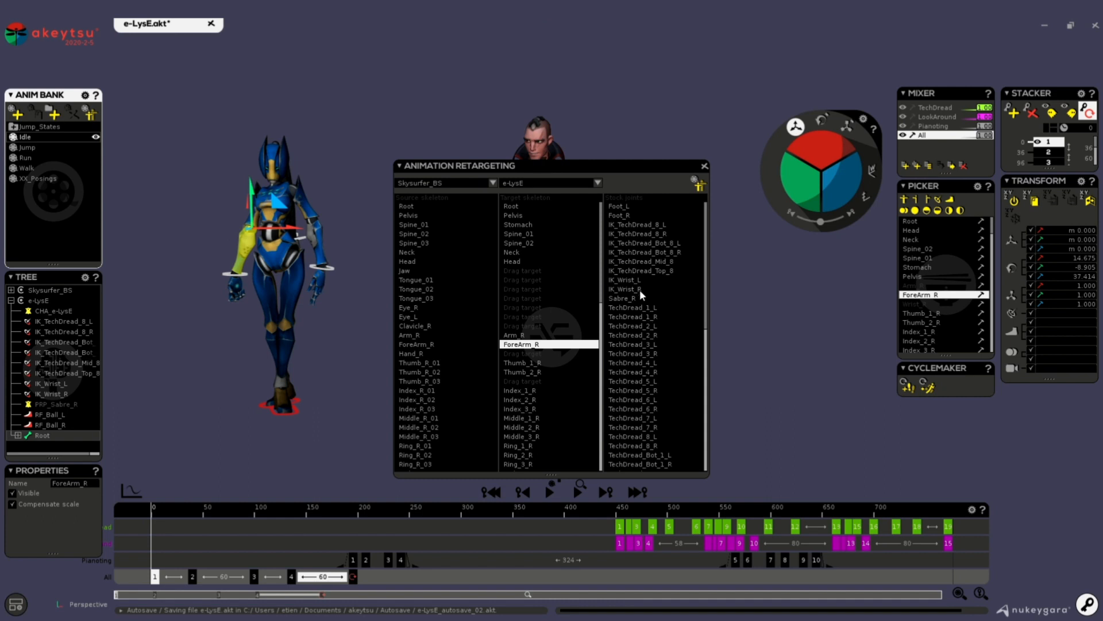
scroll(640, 290, down, 10)
drag(629, 462, 531, 353)
- Map e-LysE's Thumb_1_R and Thumb_2_R to Skysurfer_BS's Thumb_R_02 and Thumb_R_03
scroll(651, 410, down, 10)
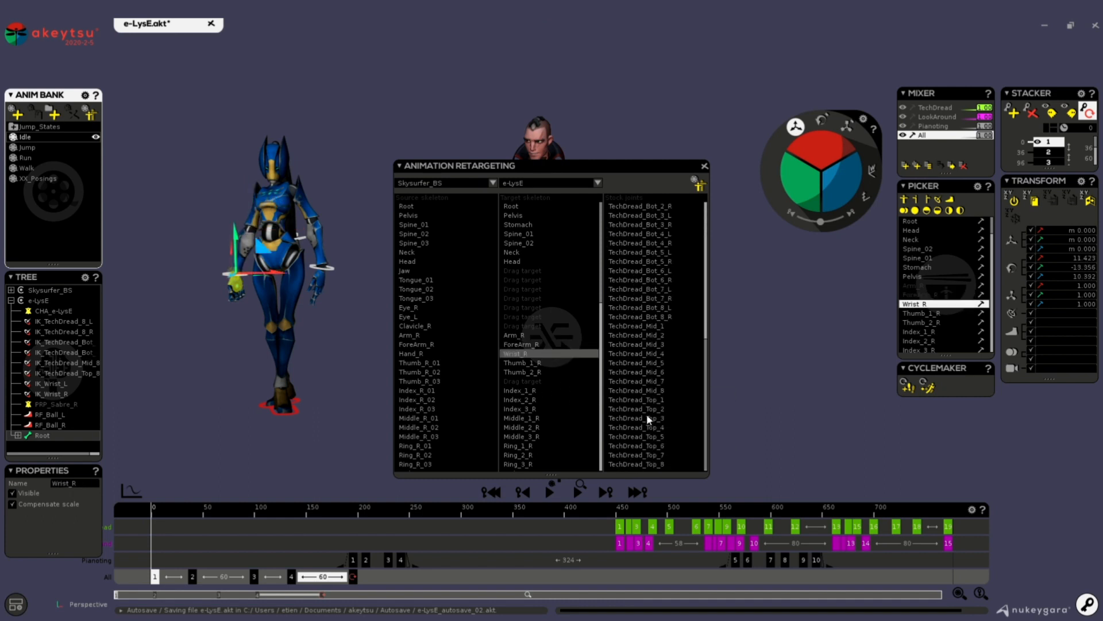
click(515, 365)
shift+click(539, 371)
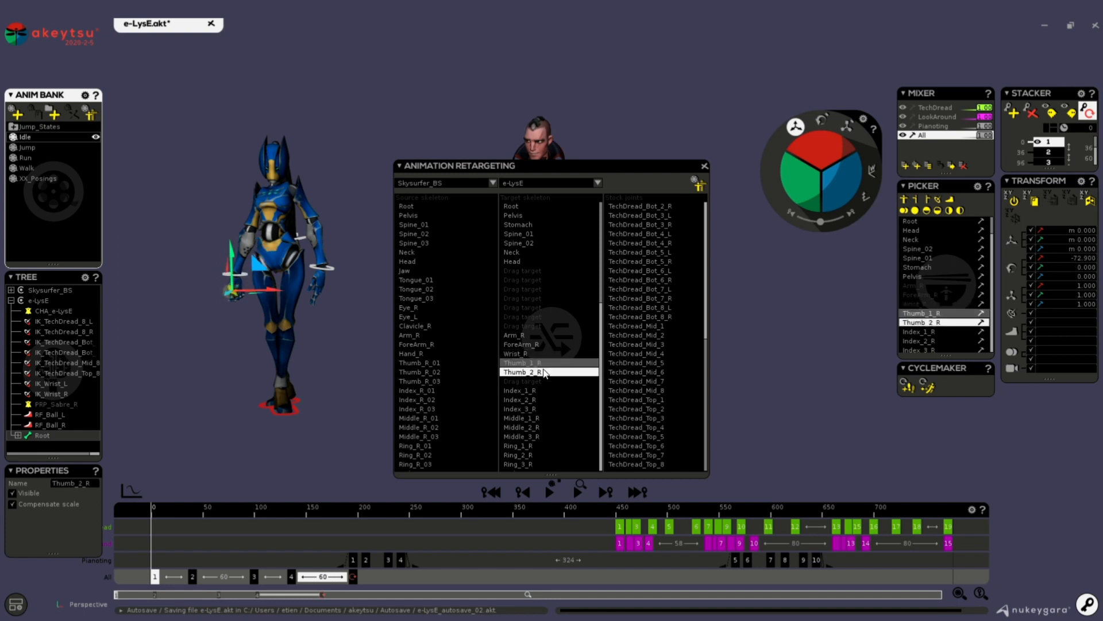
mouse_move(536, 366)
mouse_down()
mouse_move(554, 384)
mouse_move(546, 373)
mouse_up()
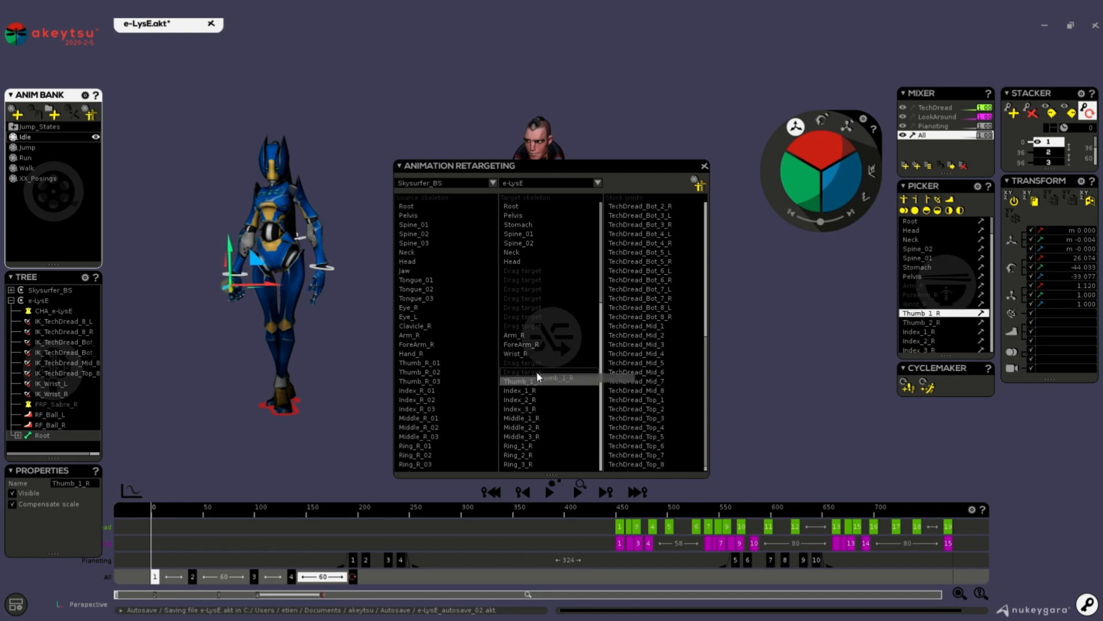
click(641, 463)
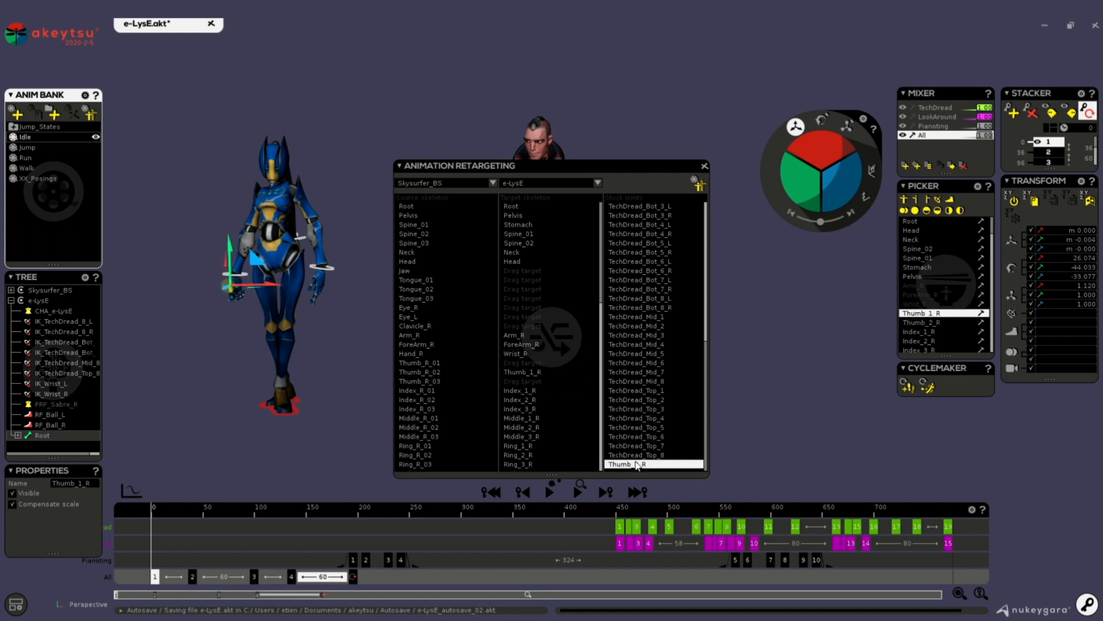
drag(640, 464, 544, 381)
- Map e-LysE's Thumb_1_L and Thumb_2_L to Skysurfer_BS's Thumb_L_02 and Thumb_L_03
scroll(546, 422, down, 8)
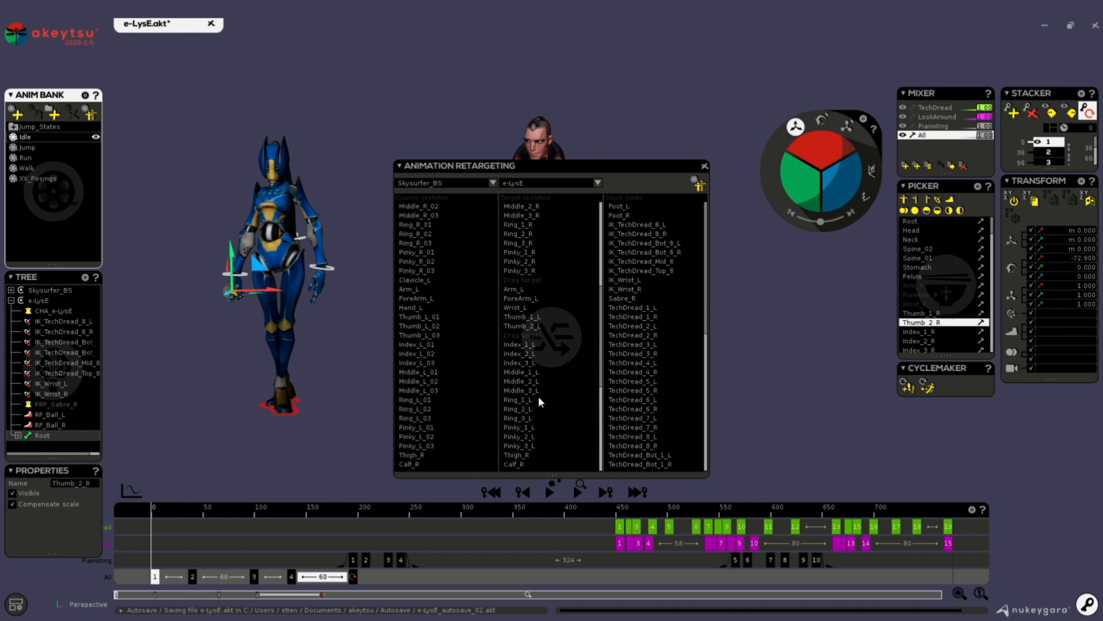
click(534, 317)
shift+click(537, 327)
mouse_move(546, 321)
mouse_down()
mouse_move(541, 336)
mouse_move(541, 327)
mouse_up()
- Check e-LysE's right leg joint matches and map Foot_L and Foot_R to Skysurfer_BS's TipToe_L and TipToe_R
scroll(529, 359, down, 5)
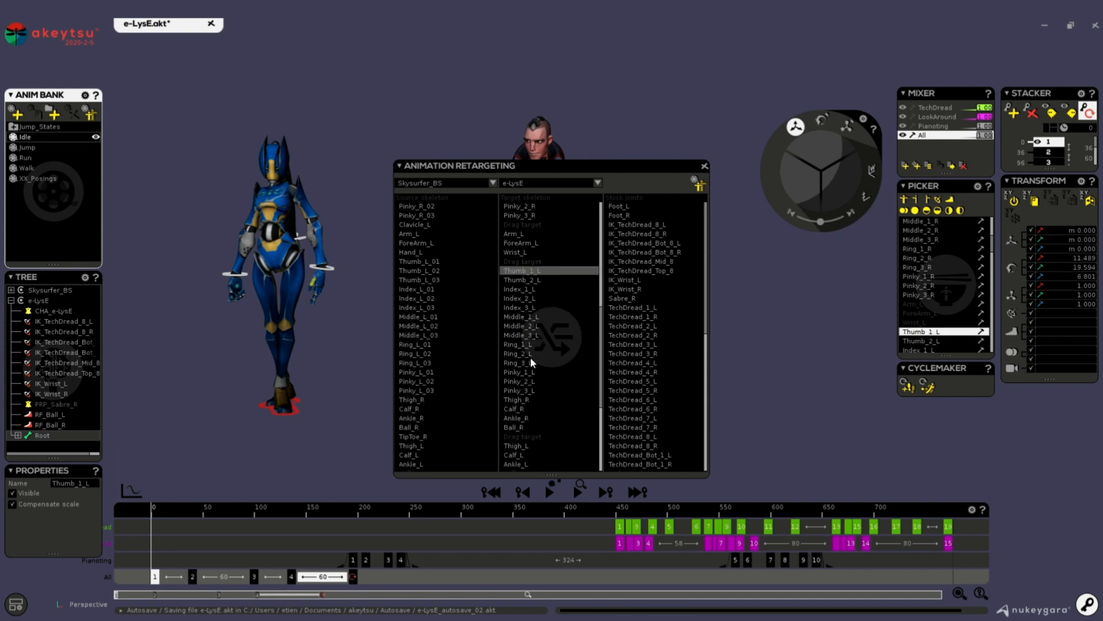
click(522, 344)
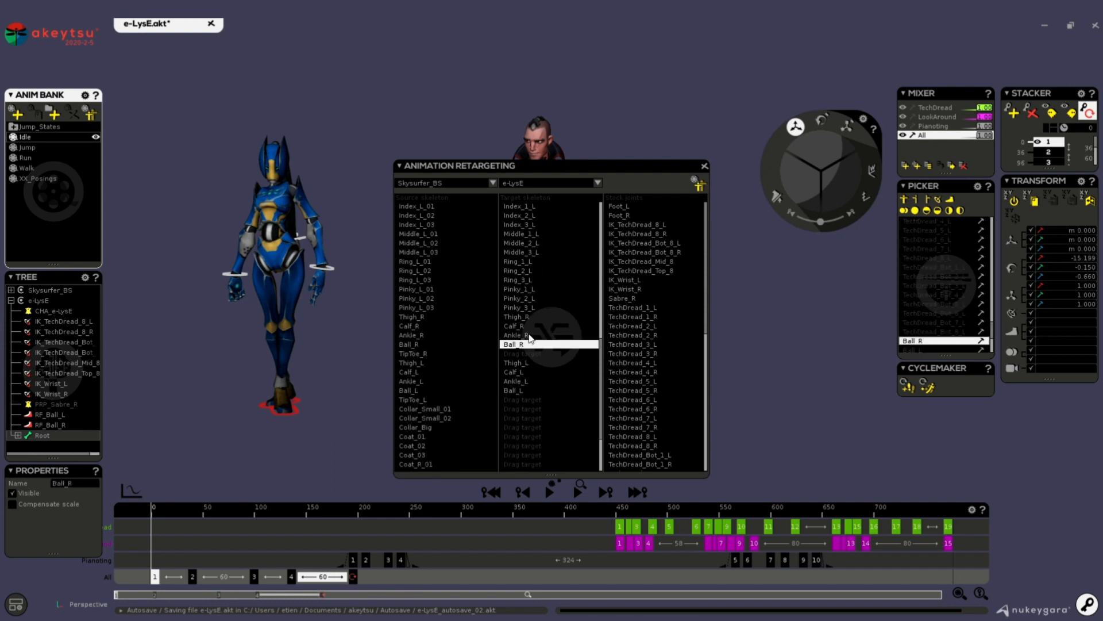
click(527, 335)
click(530, 326)
middle_drag(296, 394, 186, 396)
click(181, 411)
drag(345, 409, 394, 415)
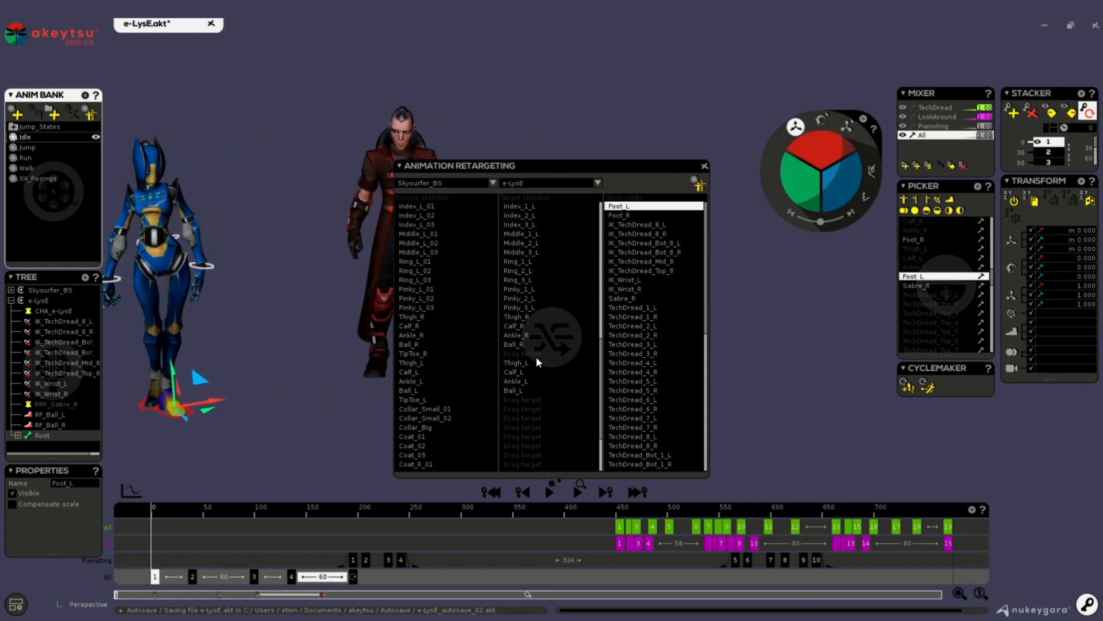
drag(625, 216, 535, 357)
drag(356, 392, 318, 395)
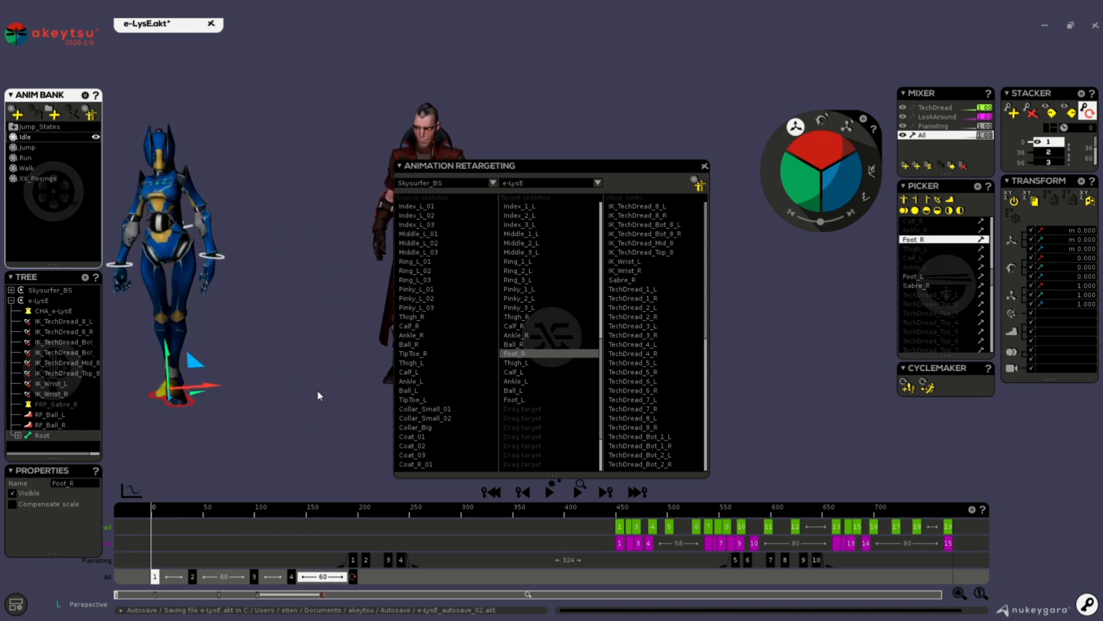
- Map e-LysE's IK_Wrist_R and IK_Wrist_L to IK_Hand_R and IK_Hand_L, and retarget Skysurfer_BS's animations onto e-LysE
scroll(438, 326, down, 3)
middle_drag(386, 379, 370, 340)
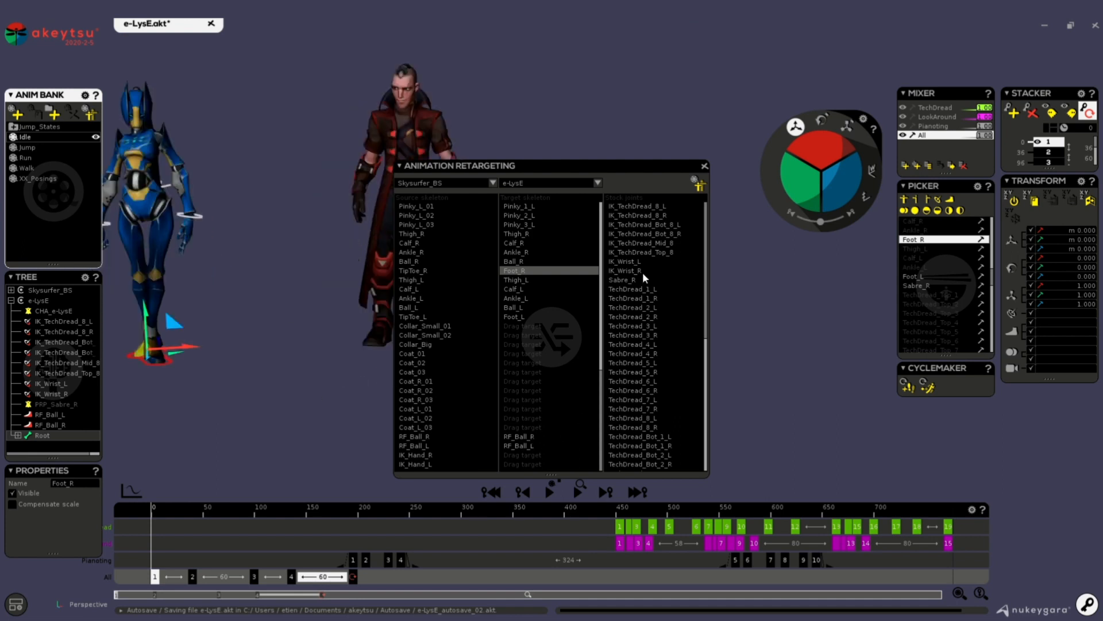
drag(642, 271, 525, 454)
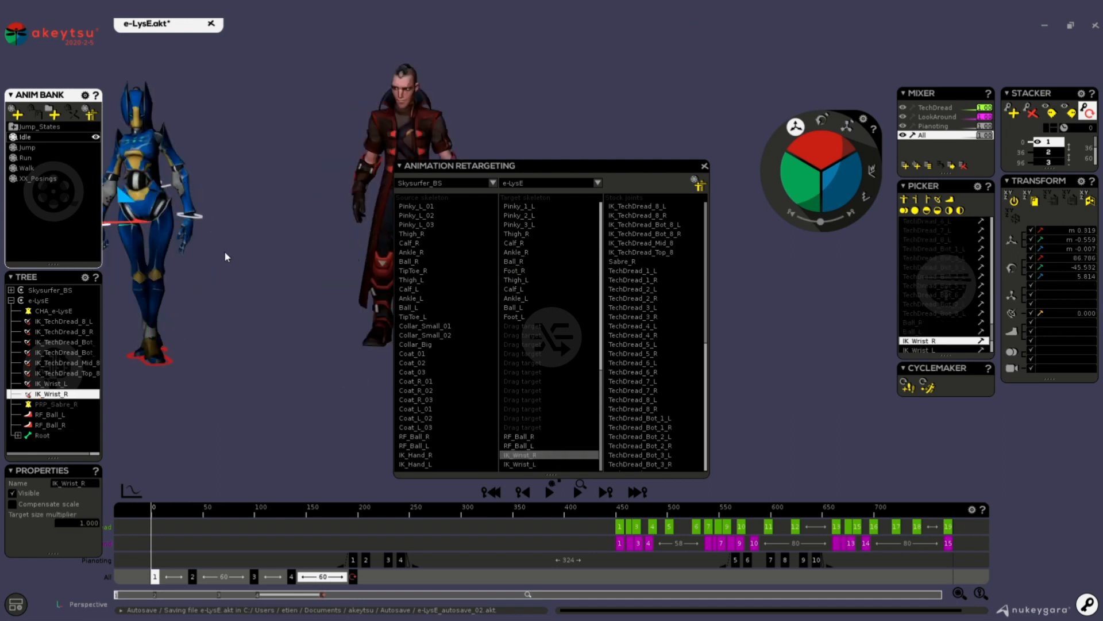
middle_drag(224, 257, 276, 259)
drag(560, 166, 757, 112)
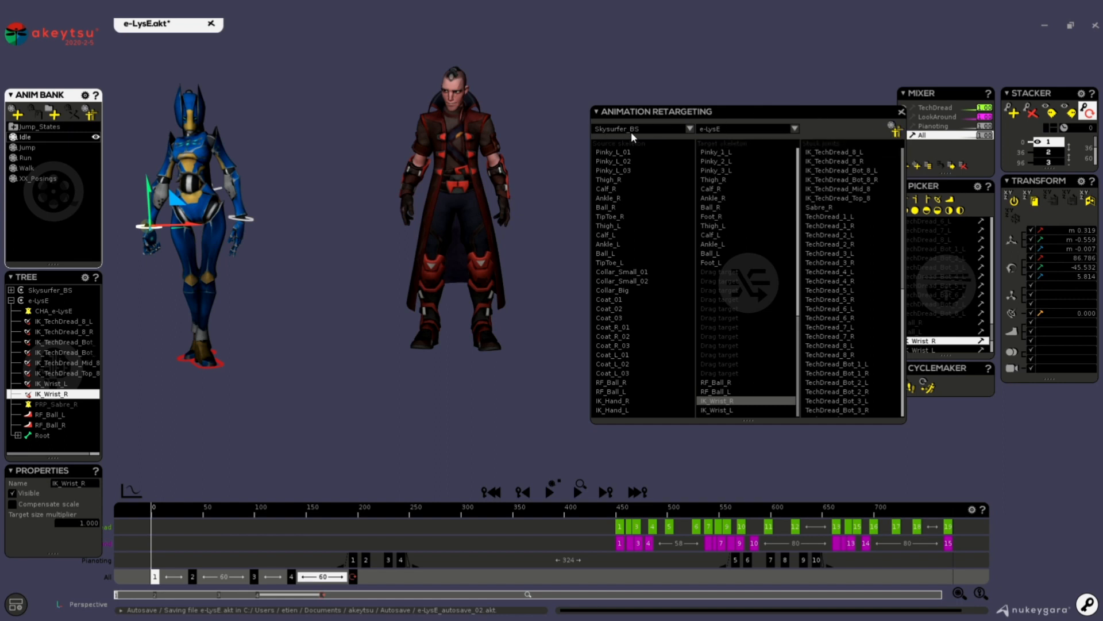
click(894, 137)
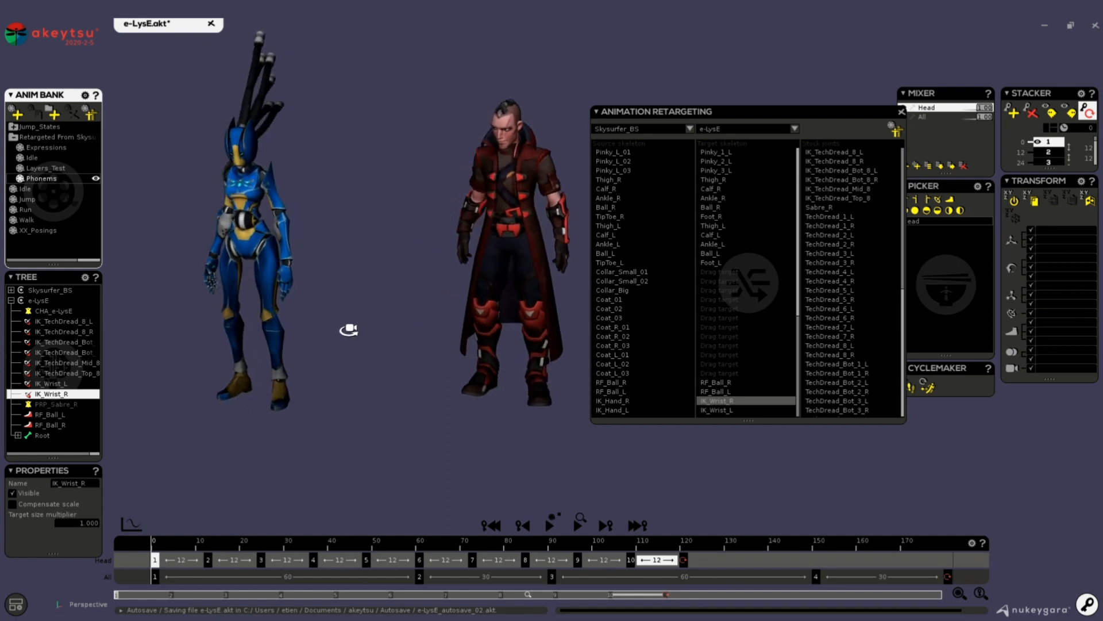
- Play e-LysE's retargeted Idle animation and compare it with SkySurfer's original Idle
click(44, 156)
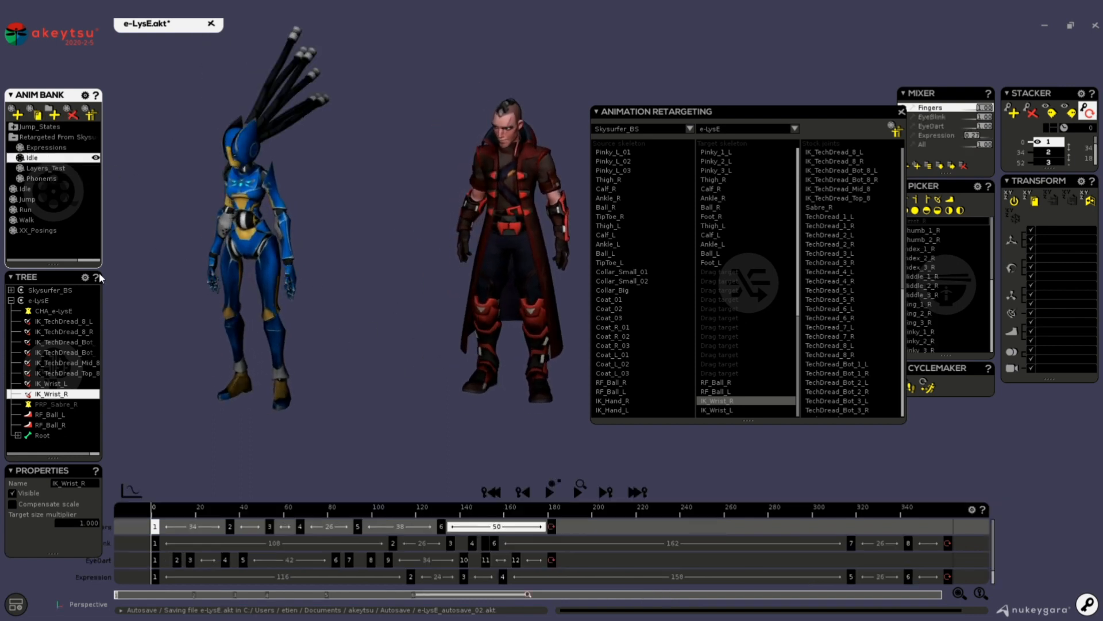
click(509, 218)
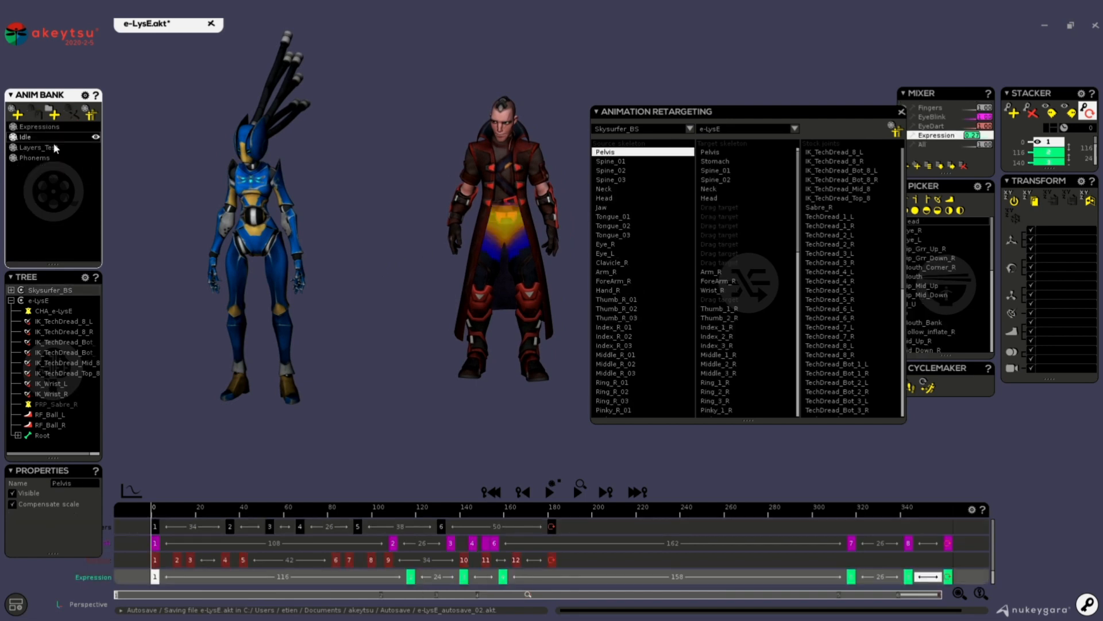
click(247, 230)
key(space)
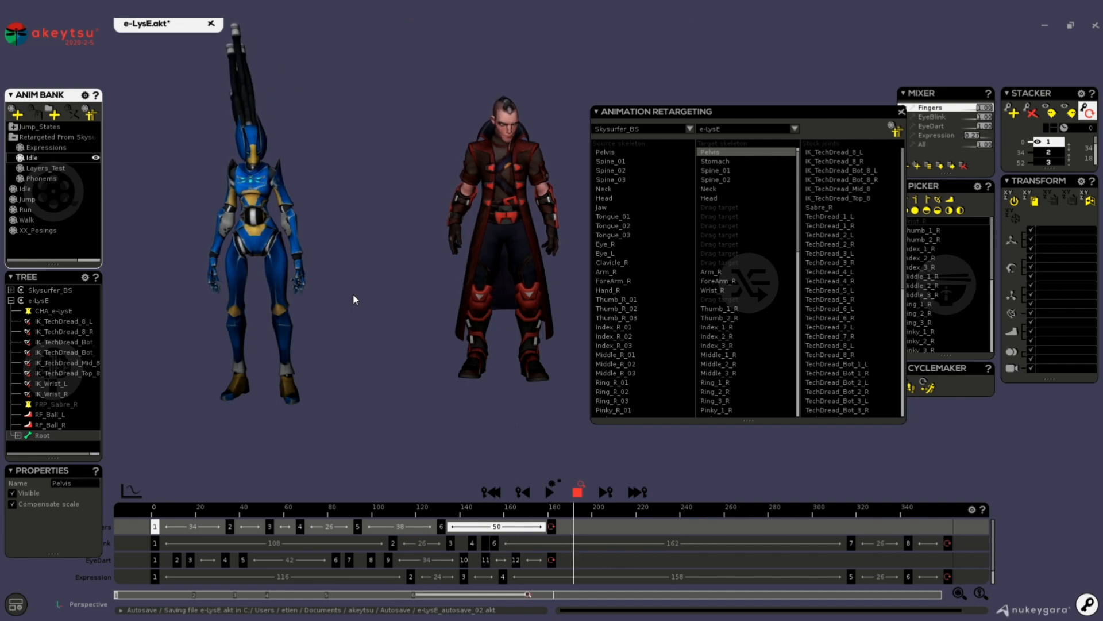
middle_drag(353, 294, 399, 295)
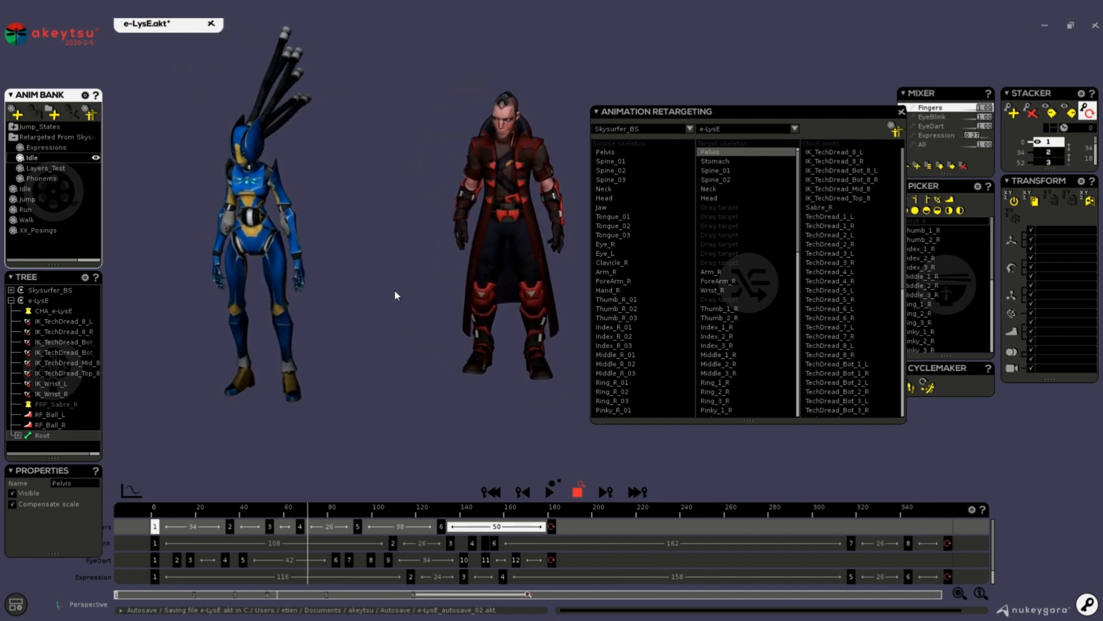
key(space)
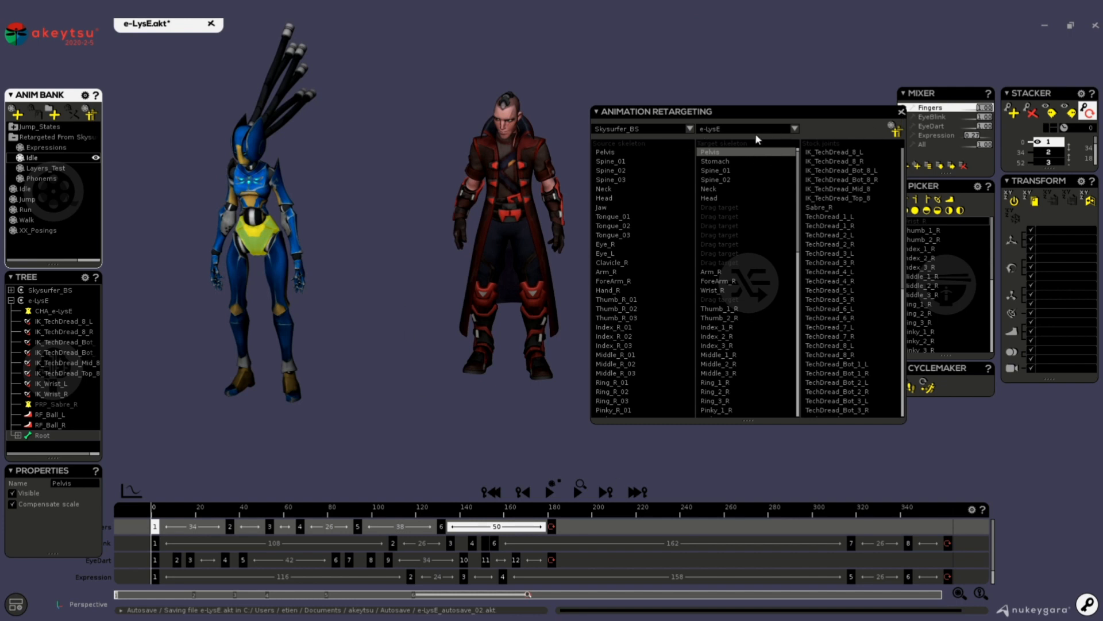
- Retarget the animations from source e-LysE to target Skysurfer_BS, select SkySurfer and close the retargeting window
click(638, 128)
click(636, 151)
click(717, 128)
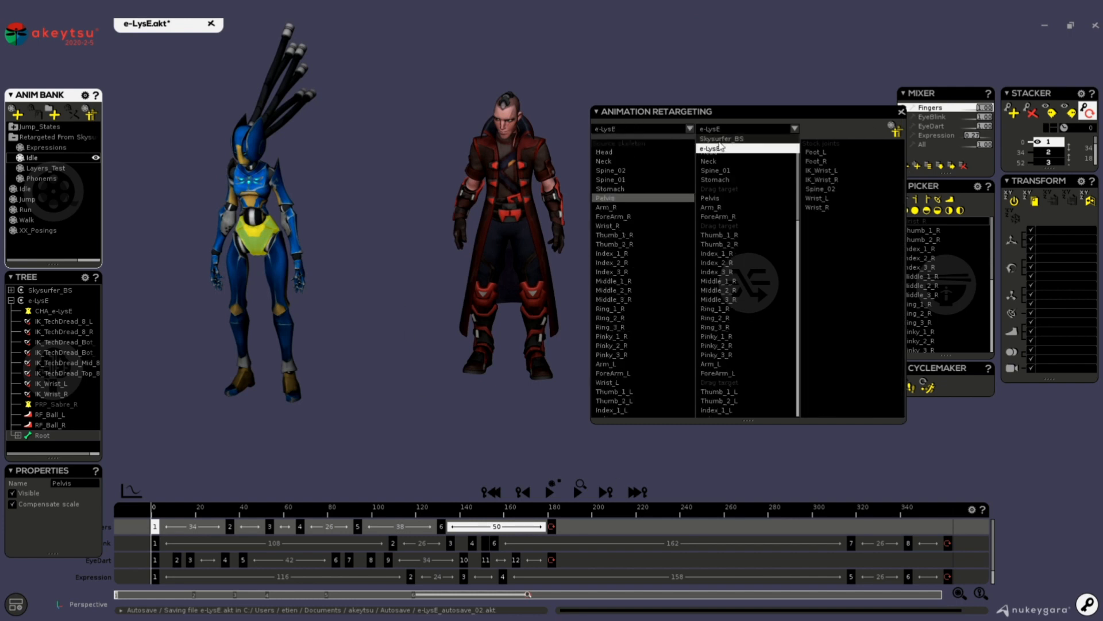
click(721, 138)
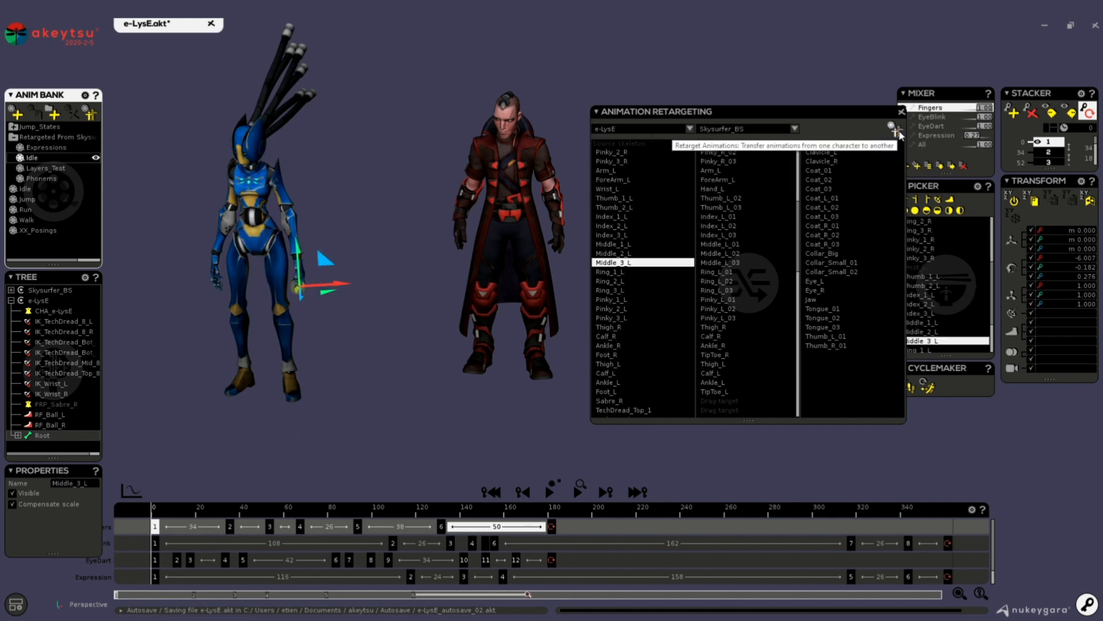
click(895, 127)
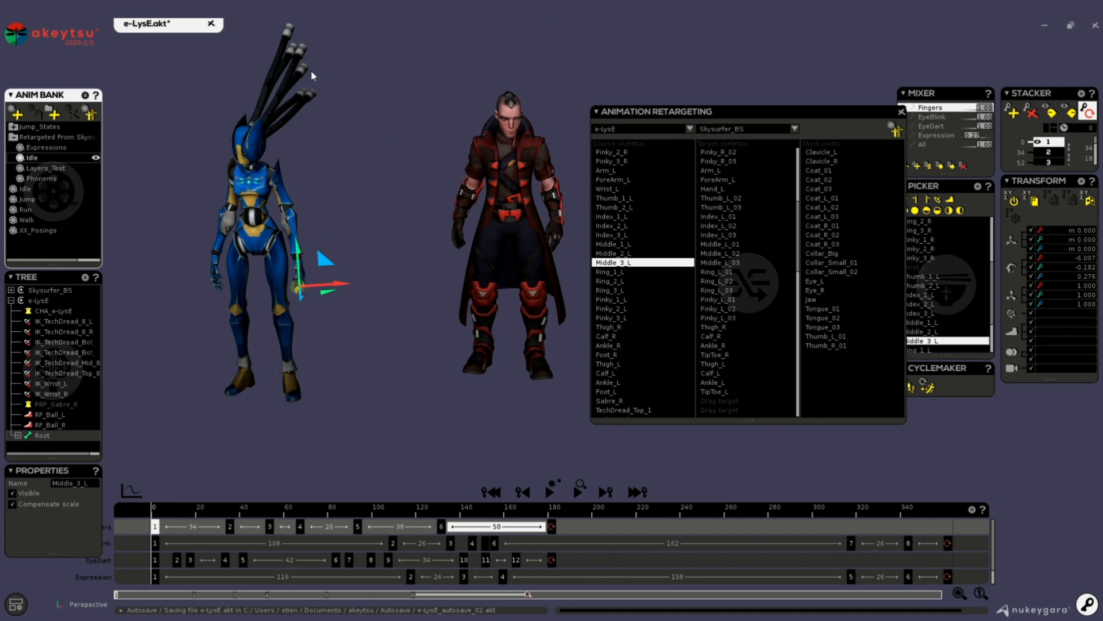
click(509, 210)
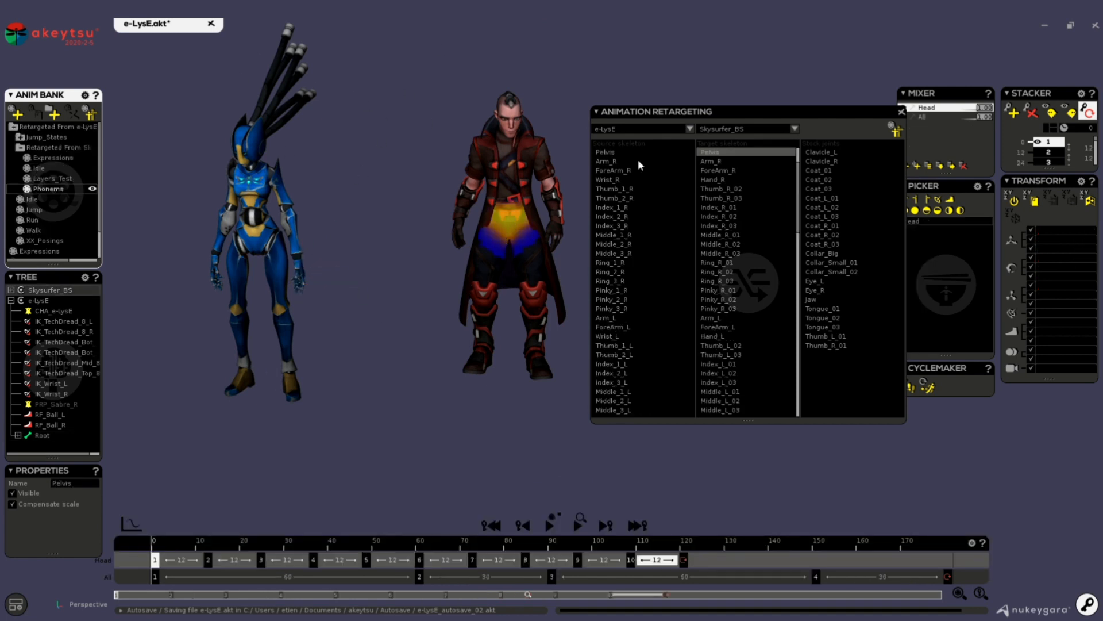
click(902, 111)
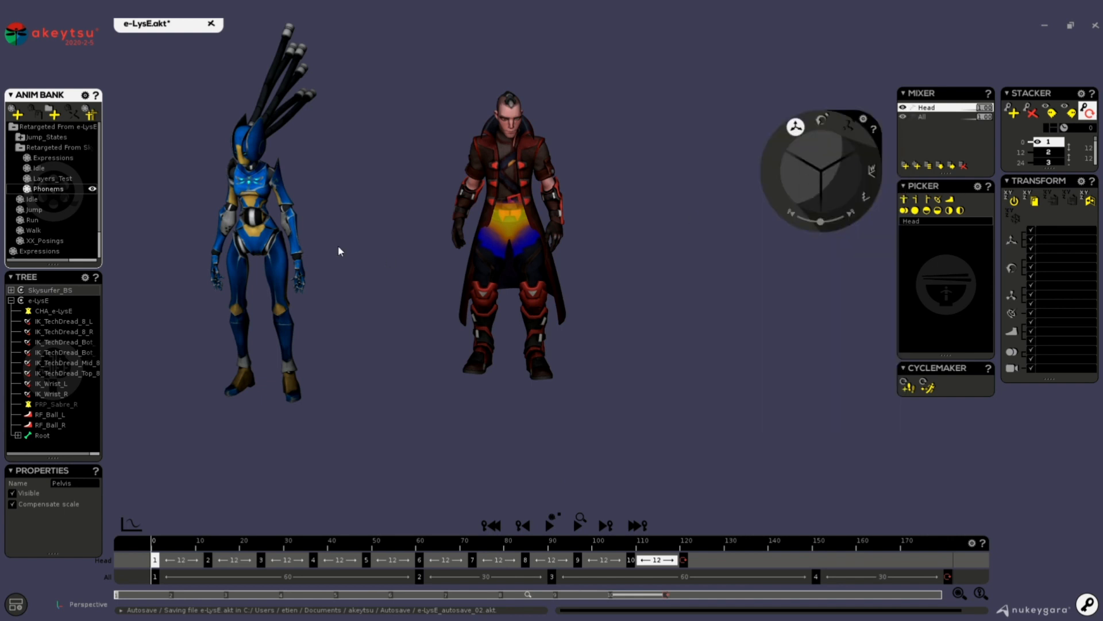
- Delete the nested folder of animations retargeted from SkySurfer out of SkySurfer's own animation bank
double_click(51, 147)
drag(66, 259, 35, 249)
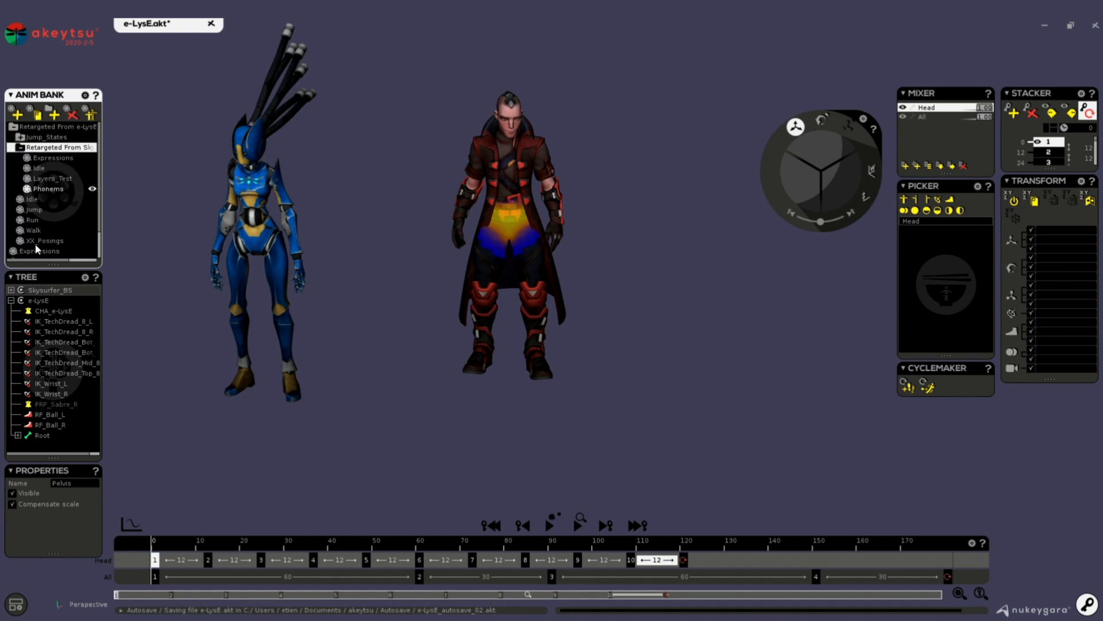
click(68, 114)
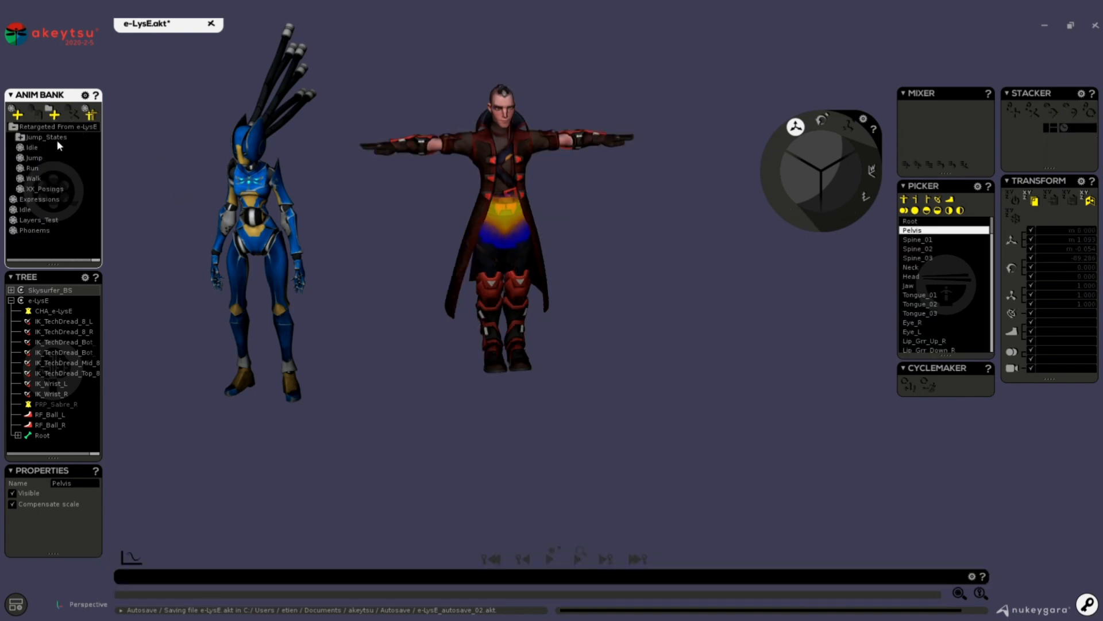
- Preview SkySurfer's retargeted Idle, Walk and Run from several angles beside e-LysE's original animations
click(50, 138)
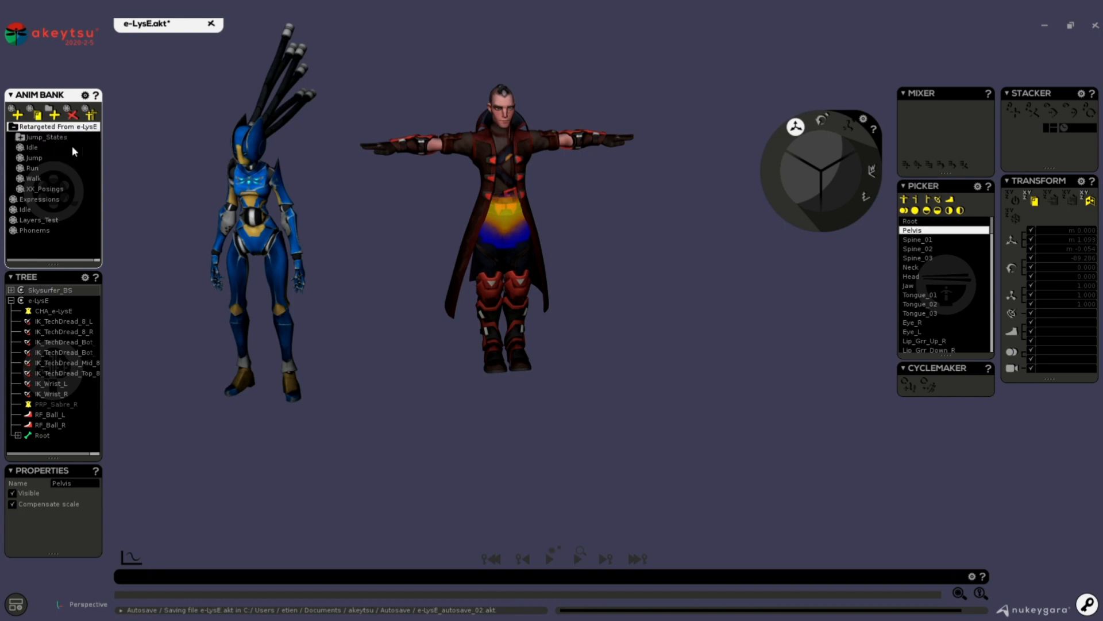
double_click(49, 148)
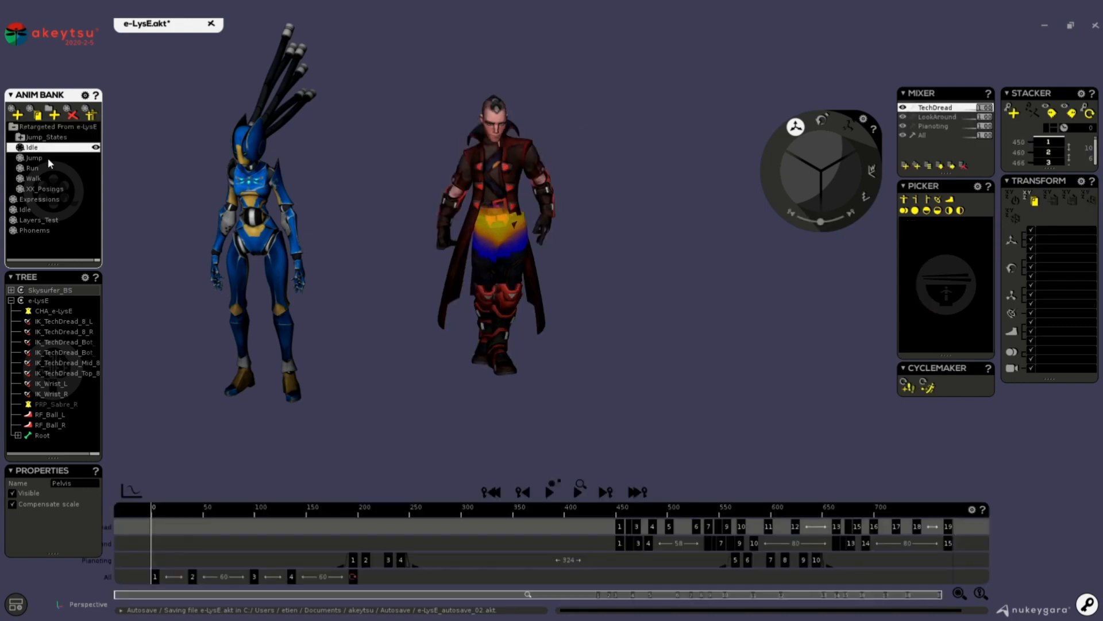
double_click(40, 178)
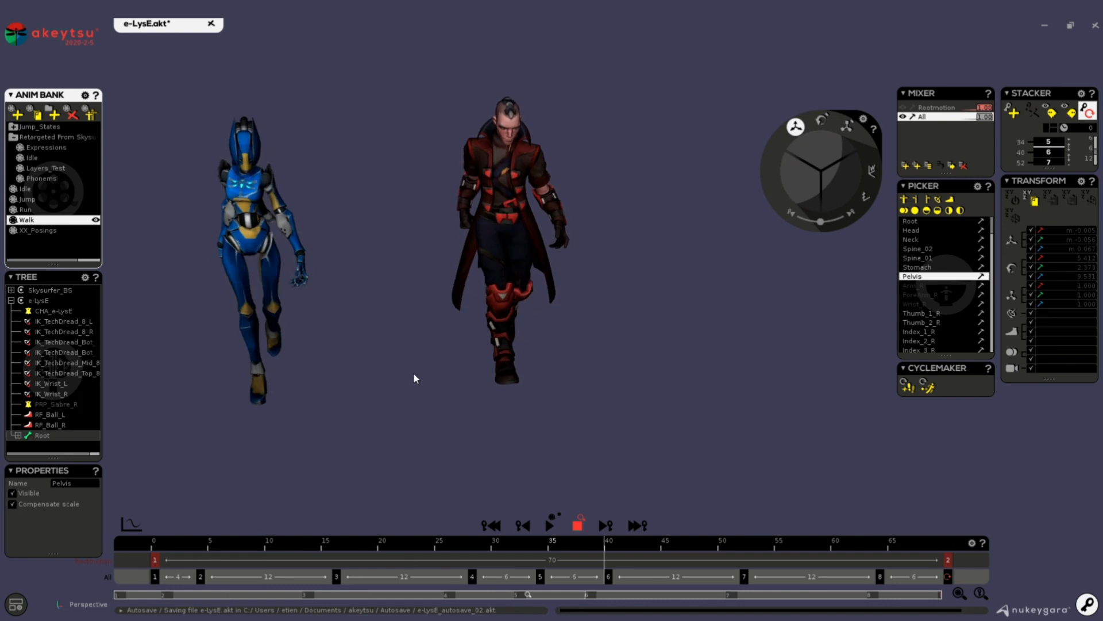
alt+drag(391, 332, 470, 371)
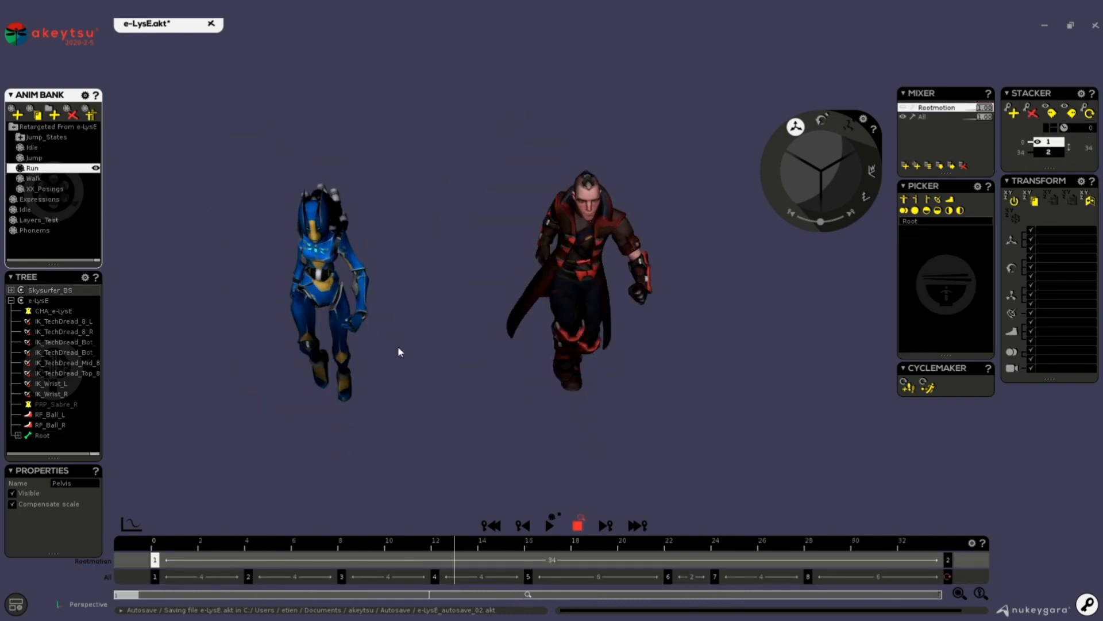
alt+drag(434, 325, 164, 319)
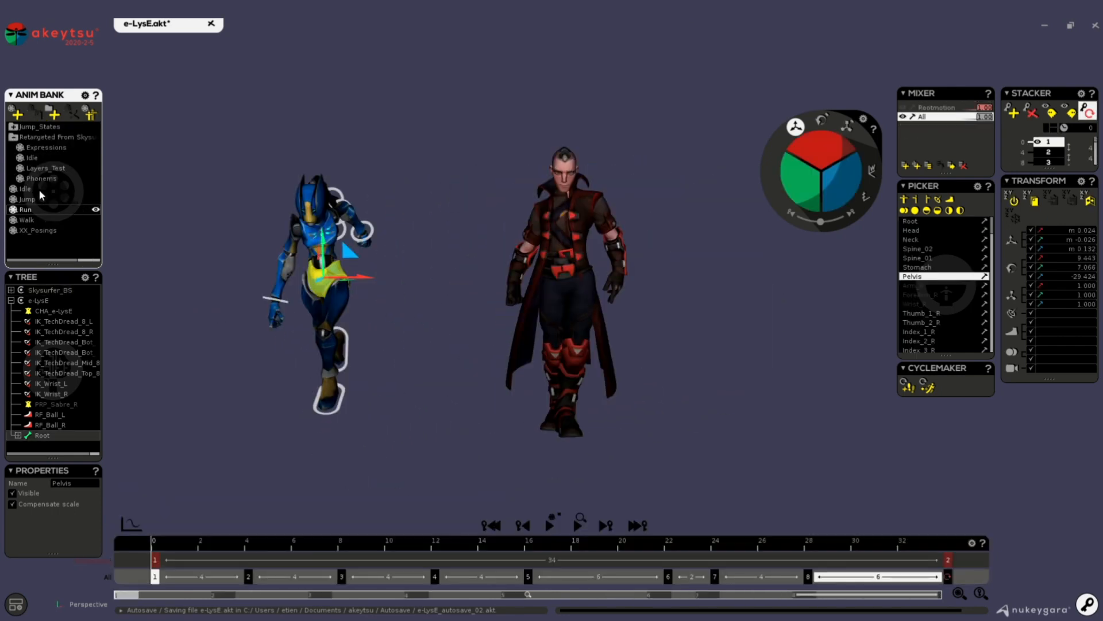
- Play the Jump animation on both characters and scrub it to frame 102 to compare the poses
click(35, 189)
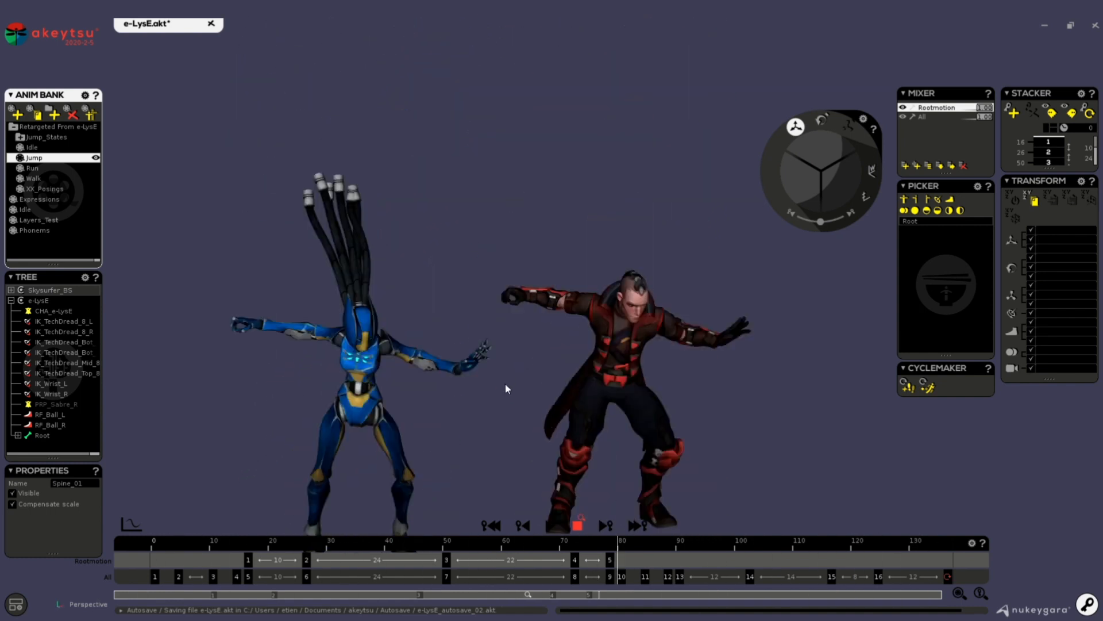
key(space)
drag(175, 543, 746, 543)
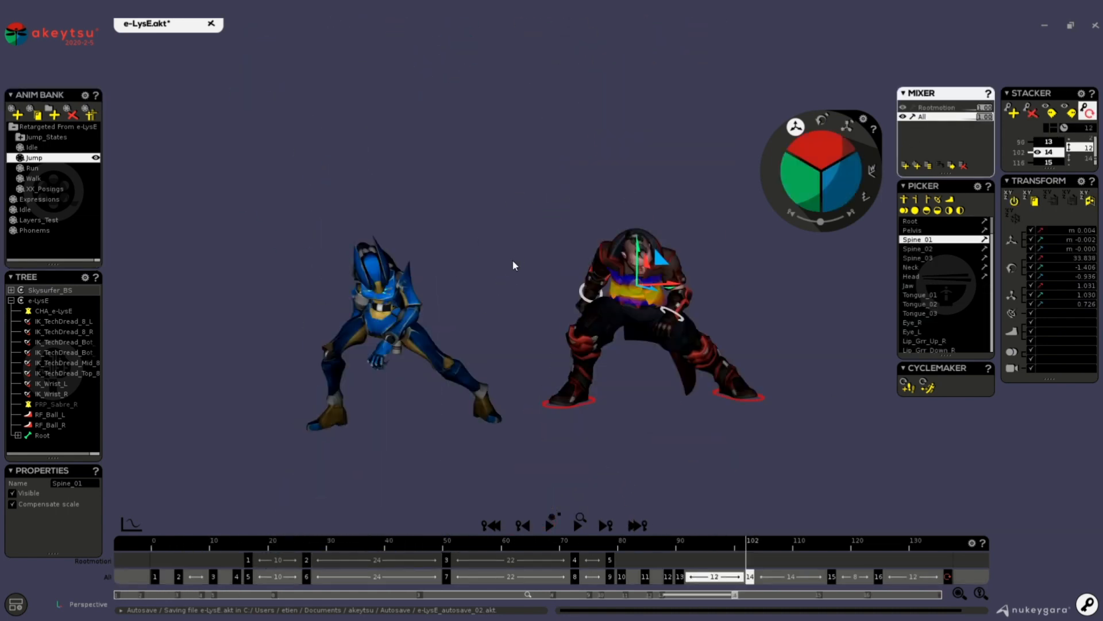
- Play SkySurfer's retargeted Walk and turn off its Rootmotion layer
click(34, 168)
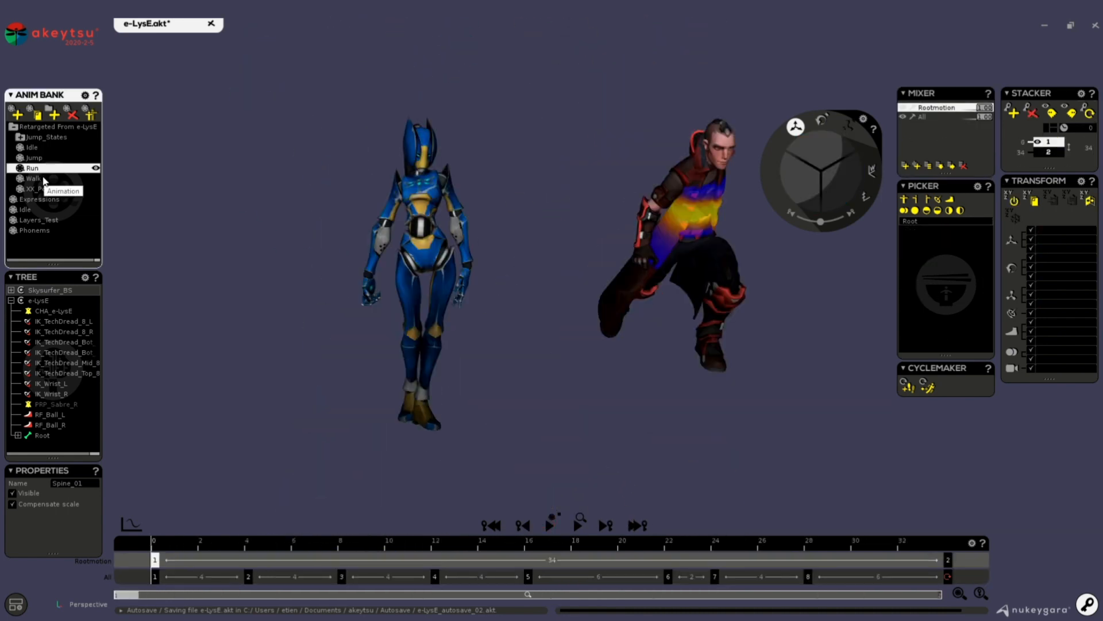
click(42, 179)
key(space)
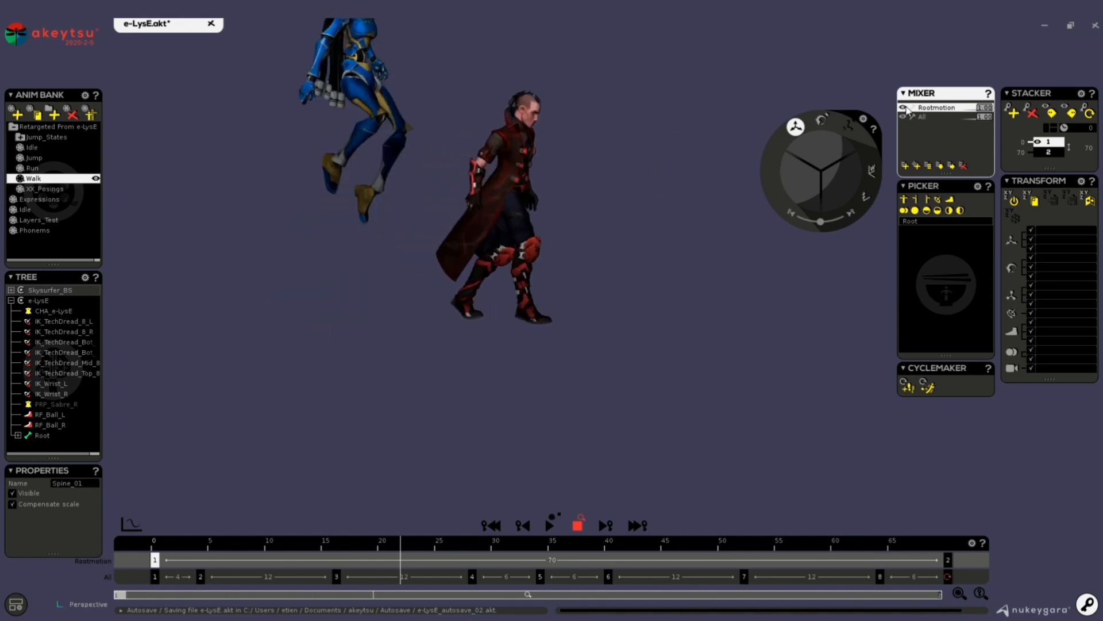
click(903, 108)
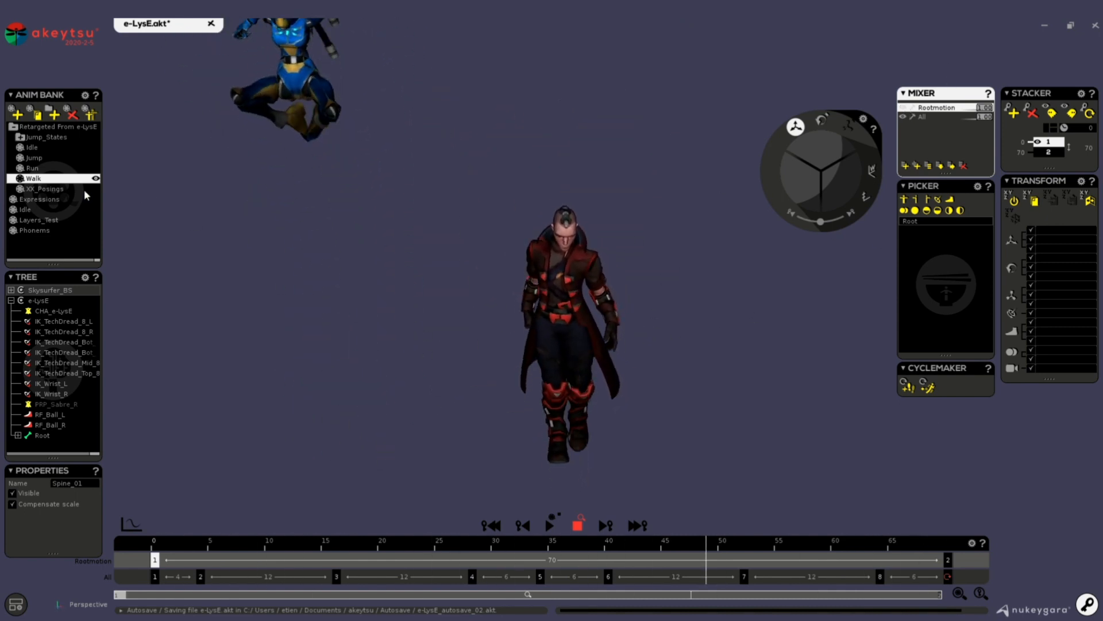
- Load SkySurfer's original Idle and e-LysE's retargeted Idle, and play both together for comparison
click(56, 210)
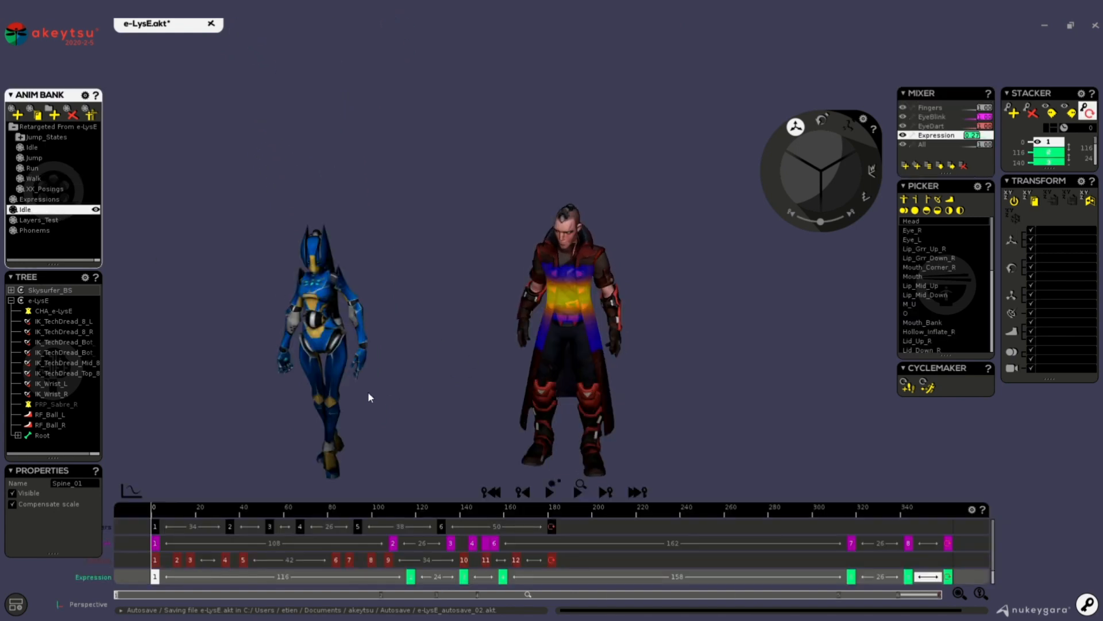
click(314, 350)
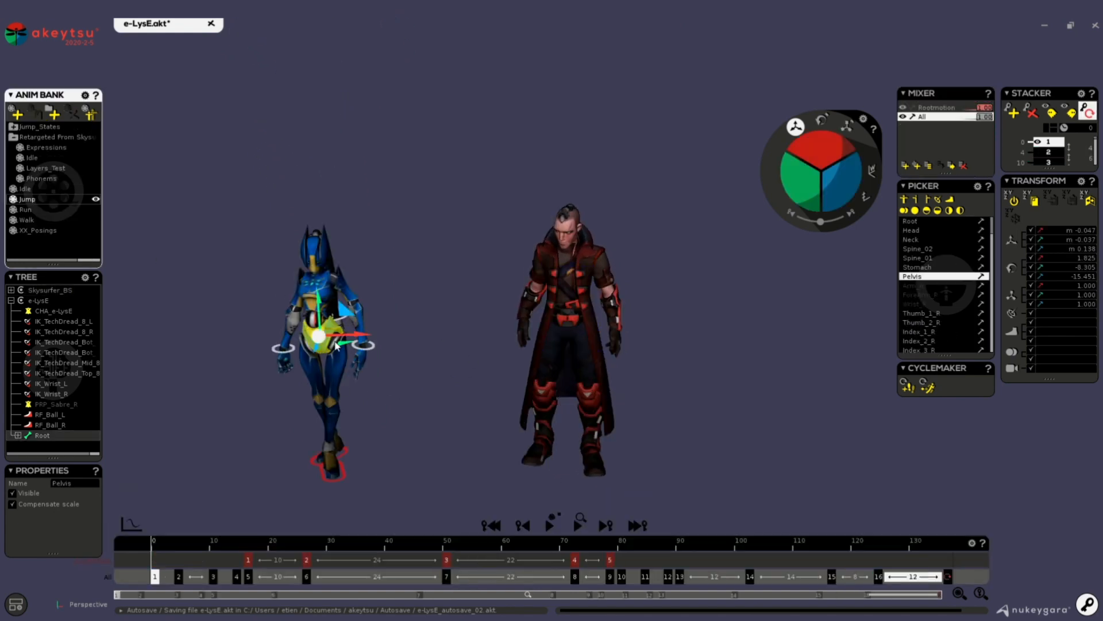
click(54, 211)
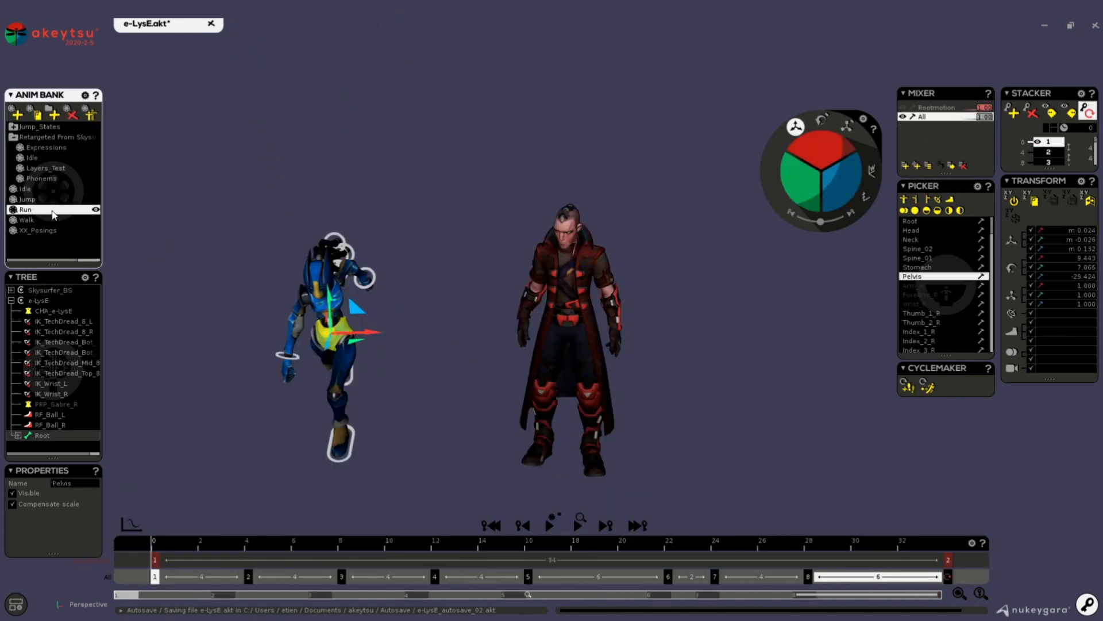
click(53, 159)
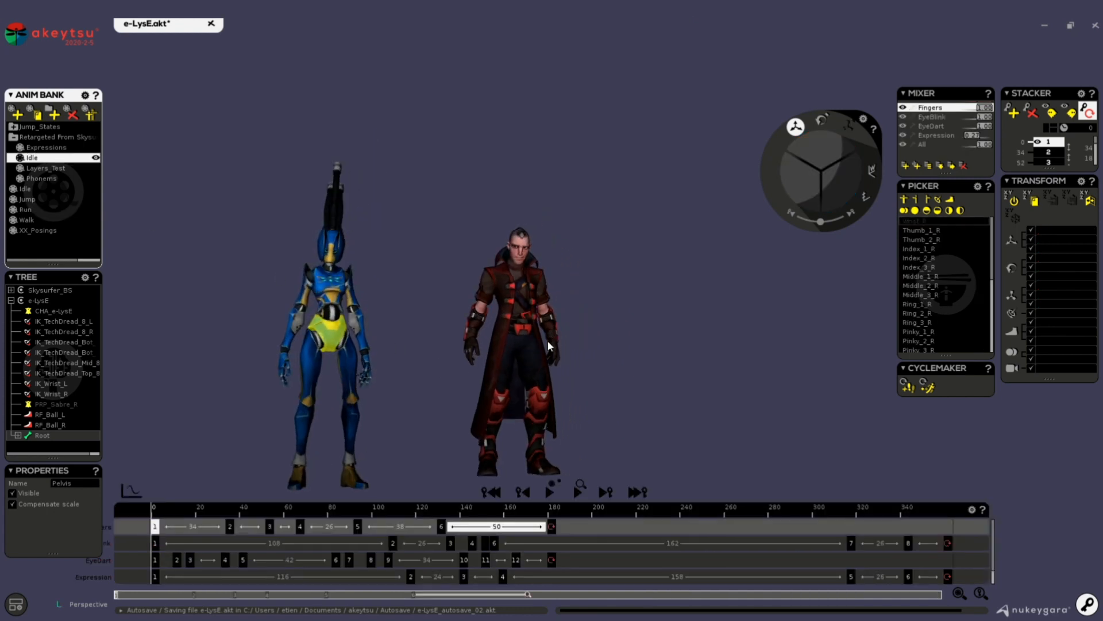
alt+right_drag(548, 345, 630, 282)
alt+drag(487, 285, 482, 292)
key(space)
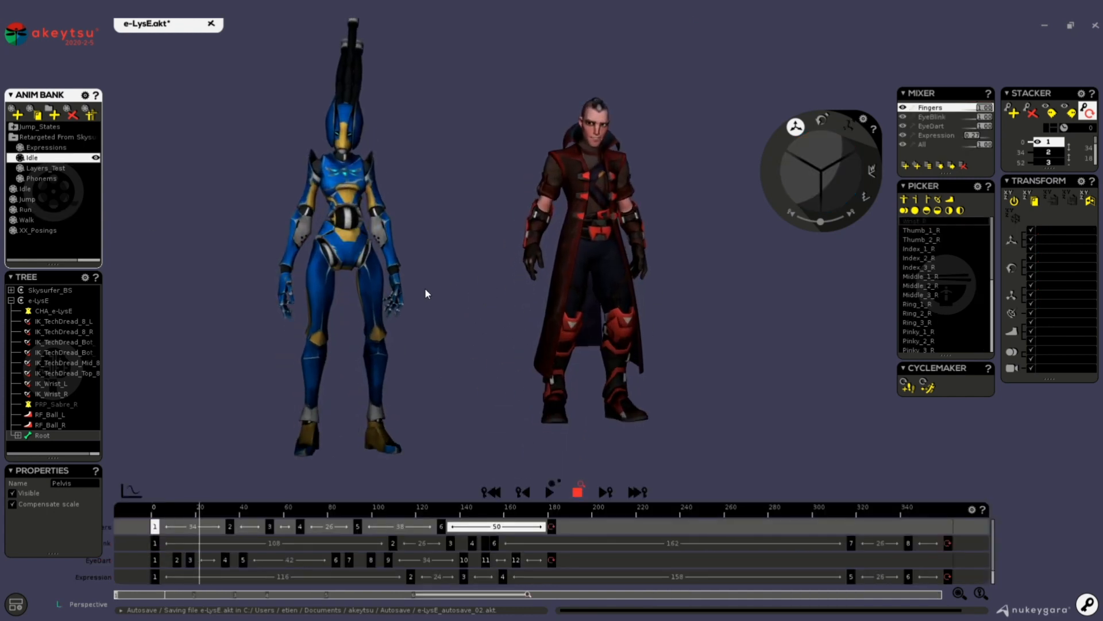
key(space)
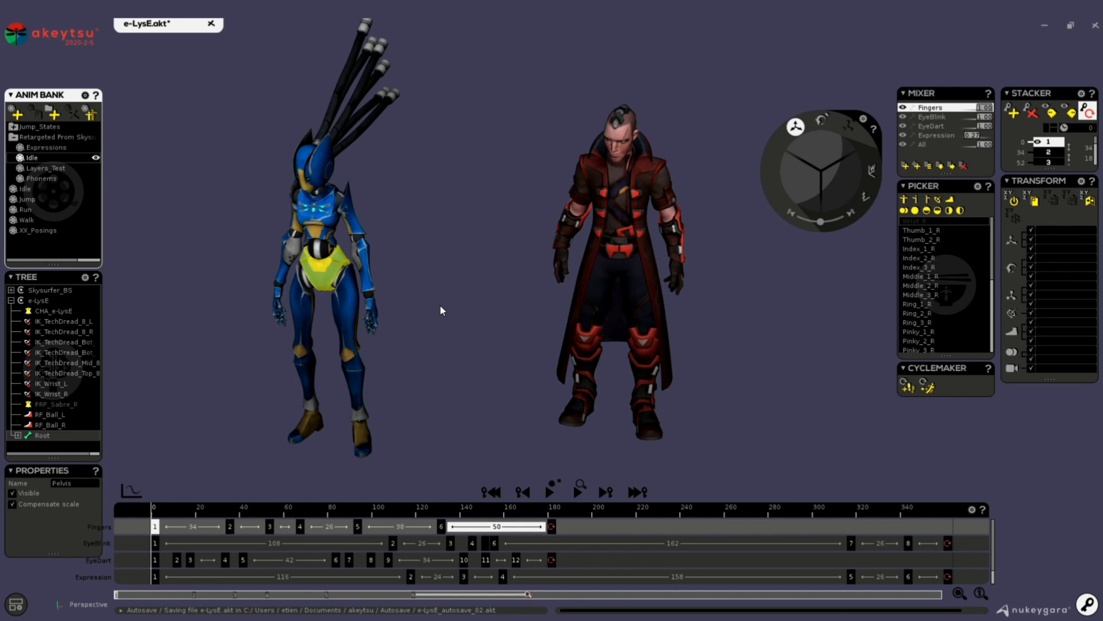
- Switch e-LysE to Run and back to the retargeted Idle, and replay it with both characters framed
click(53, 212)
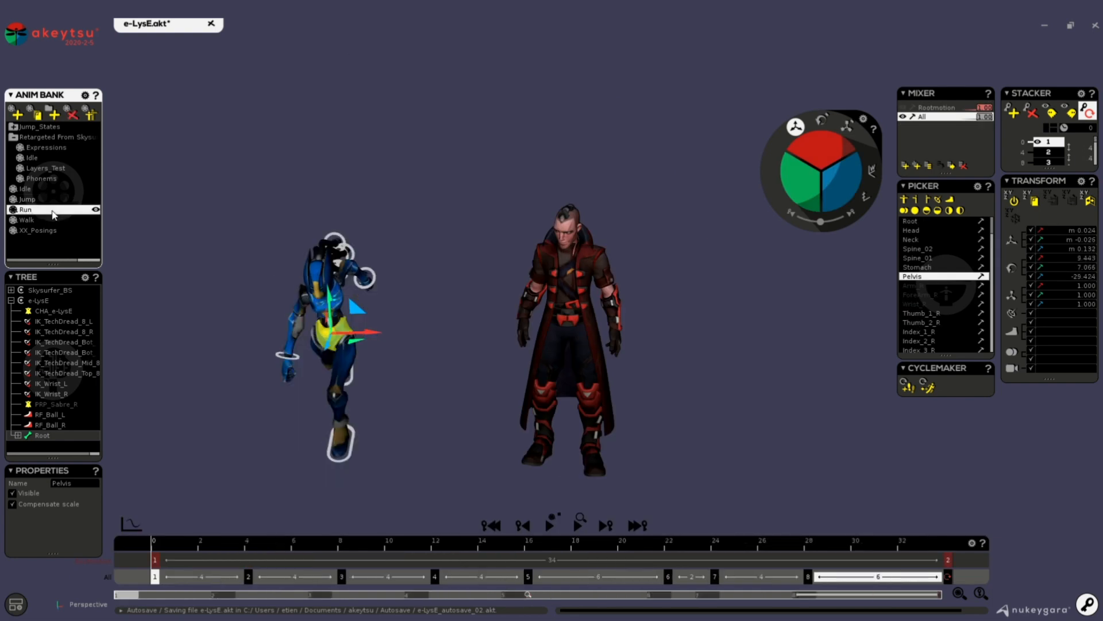
click(52, 158)
middle_drag(547, 332, 631, 281)
scroll(631, 282, up, 2)
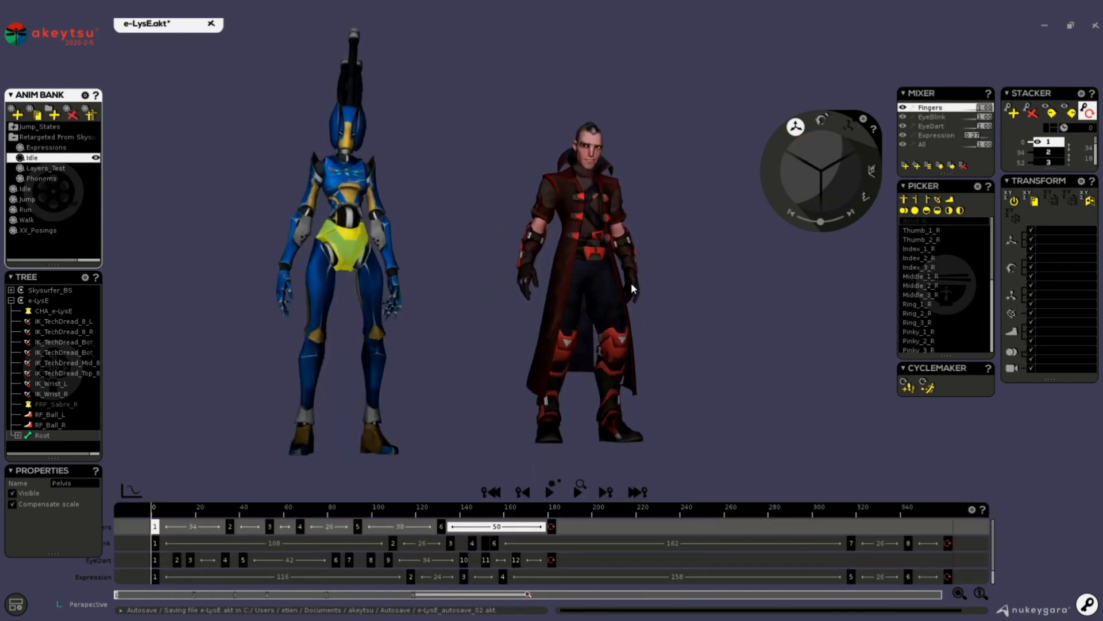
key(space)
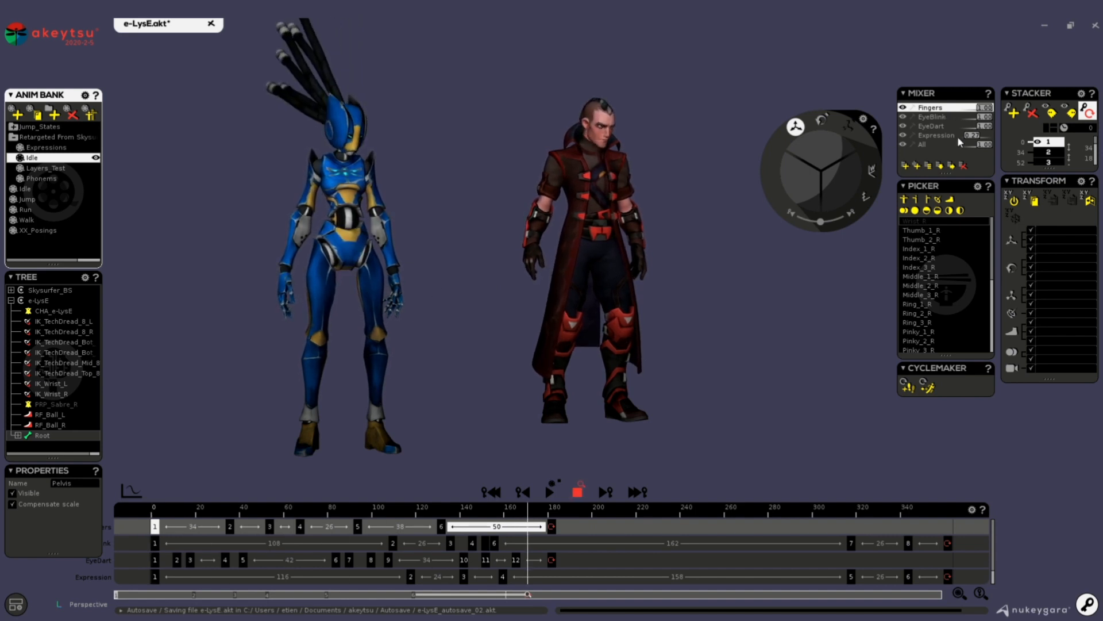
- Compare the Idle animation layers of SkySurfer and e-LysE, and play the Idle once more
click(600, 229)
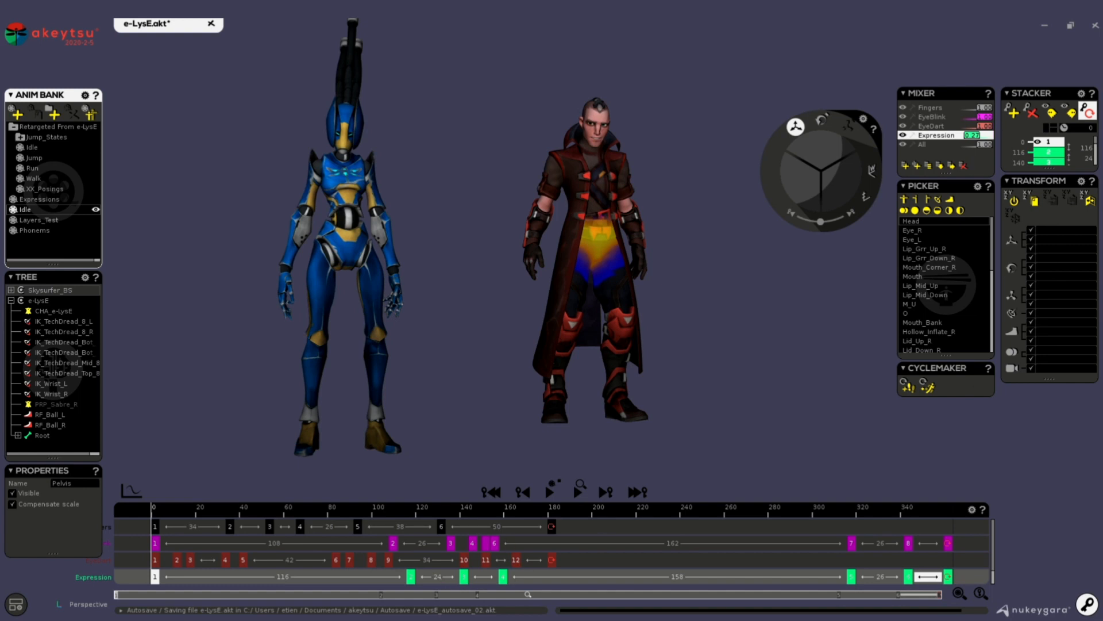
scroll(560, 566, down, 1)
scroll(653, 557, up, 1)
click(344, 253)
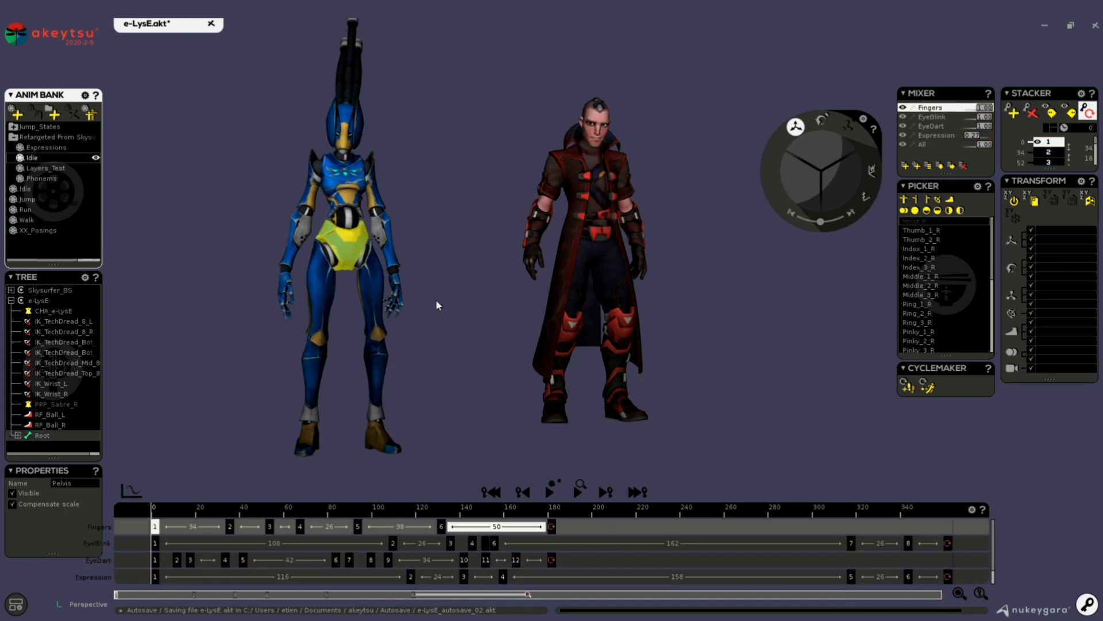
mouse_move(436, 299)
middle_down()
mouse_move(455, 324)
mouse_move(448, 286)
middle_up()
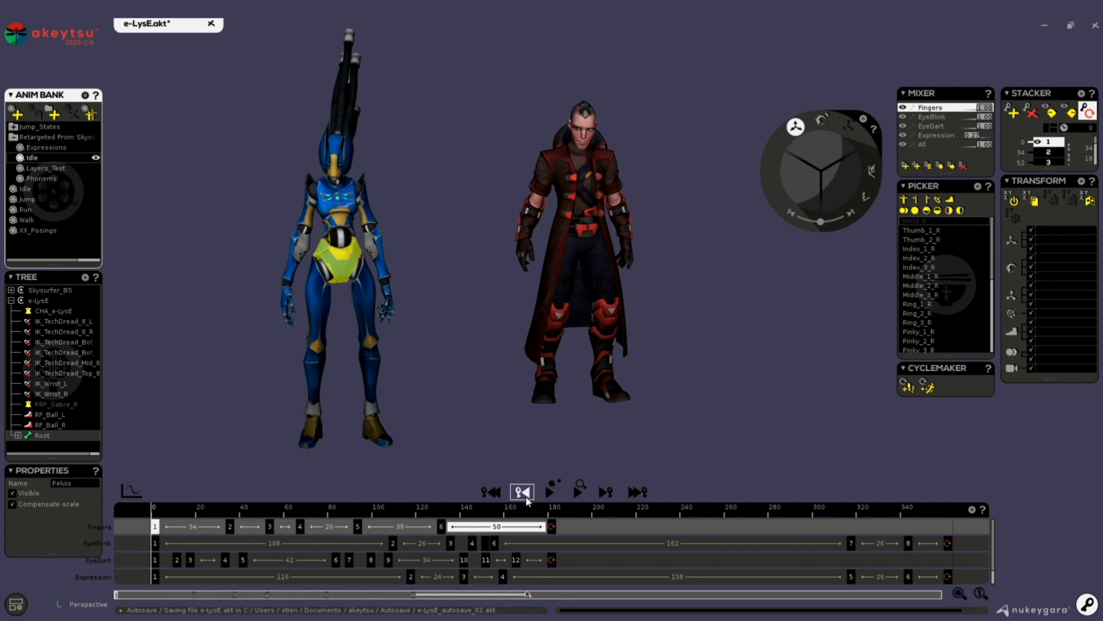
click(549, 492)
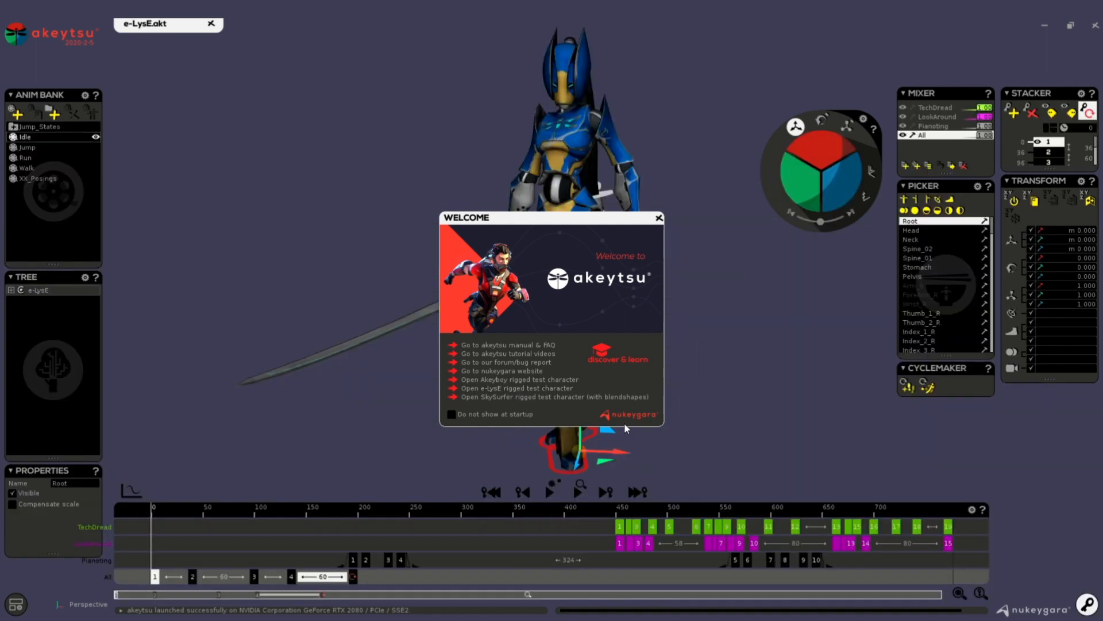
- Close the welcome window and import LIVE_FUN.bvh into the e-LysE scene, keeping the file frame rate of 30 FPS
click(659, 218)
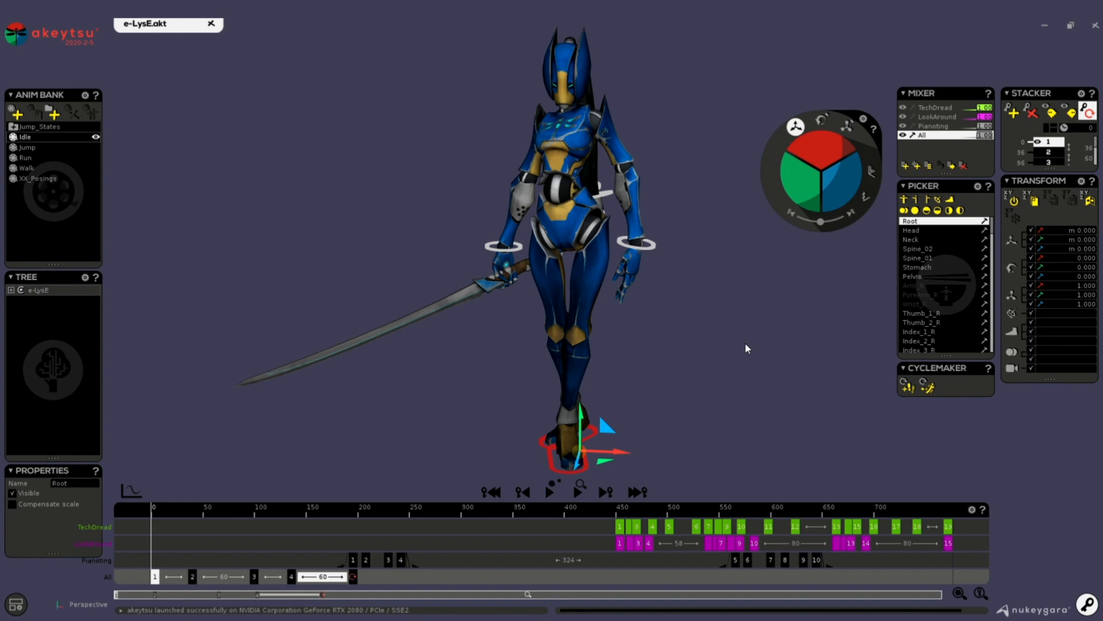
key(ctrl+i)
click(201, 132)
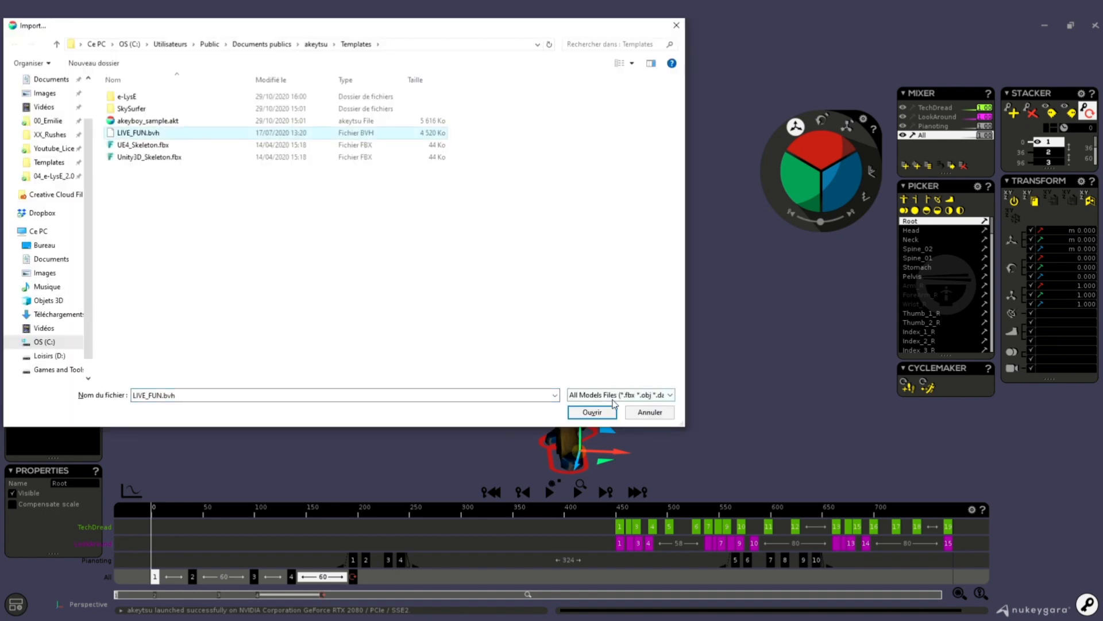
click(591, 412)
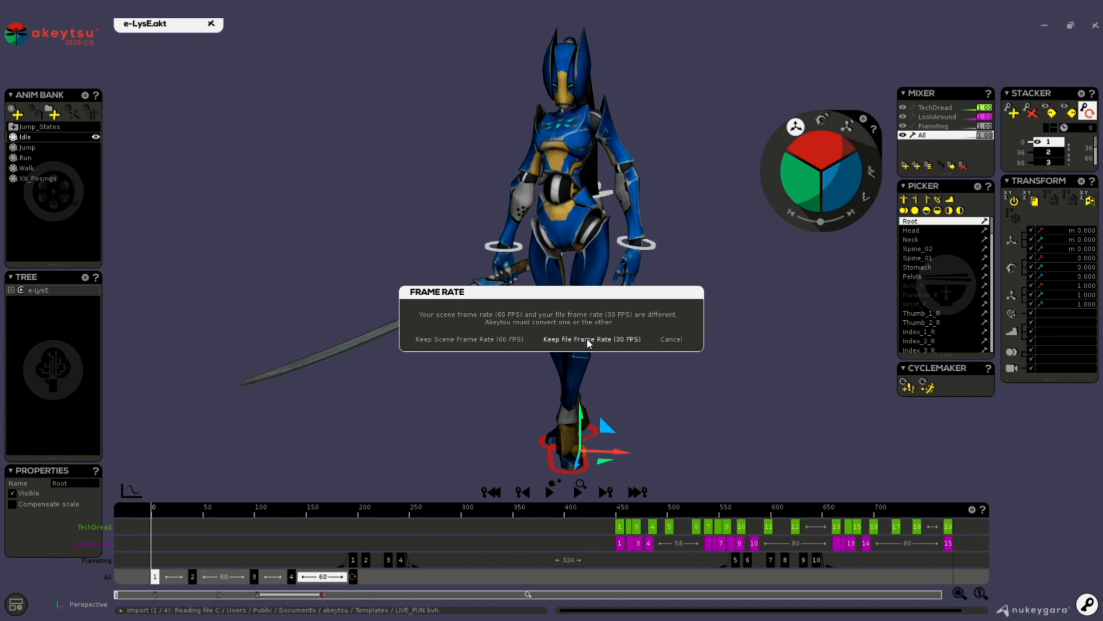
click(616, 337)
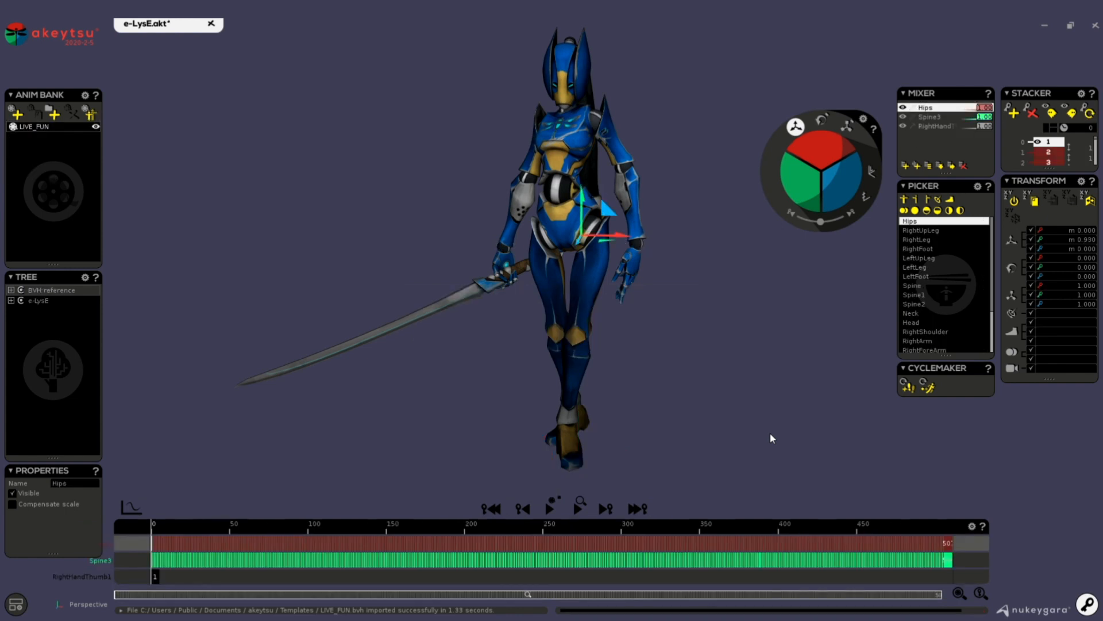
- Display the skeleton joints and scrub the LIVE_FUN animation to frame 169
key(j)
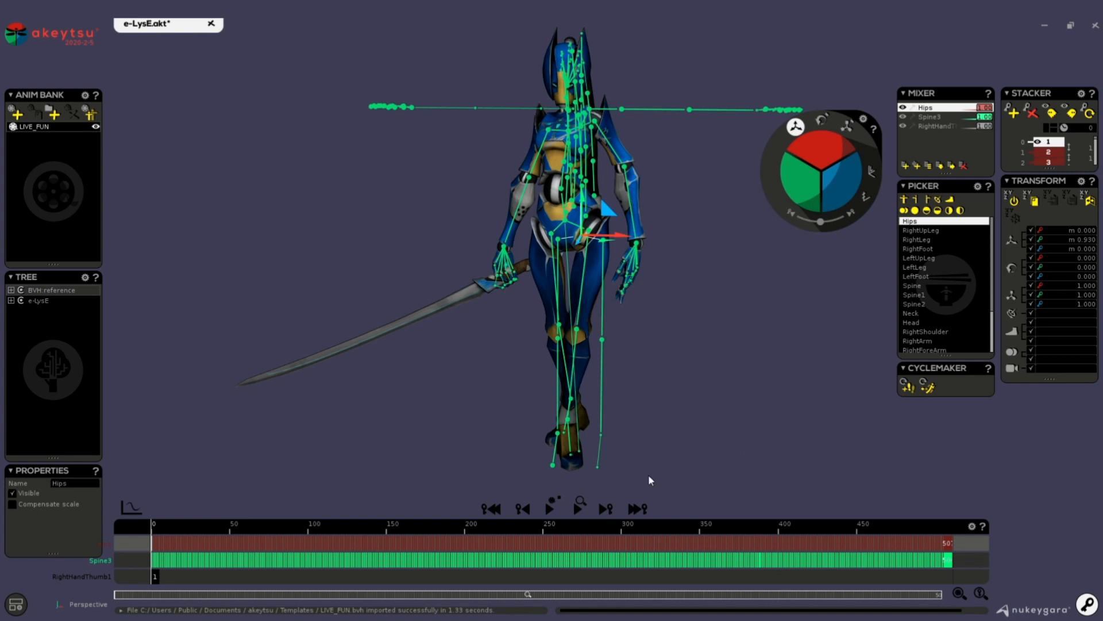
drag(153, 527, 26, 502)
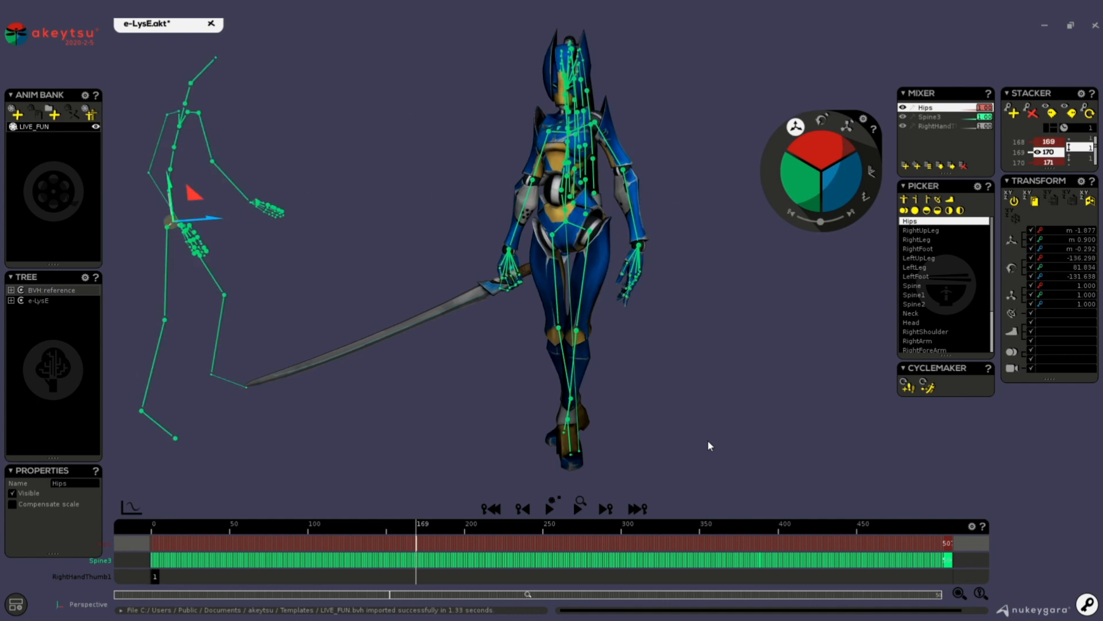
- Switch to rig mode and bring the whole BVH reference skeleton into view beside e-LysE's rig
key(Tab)
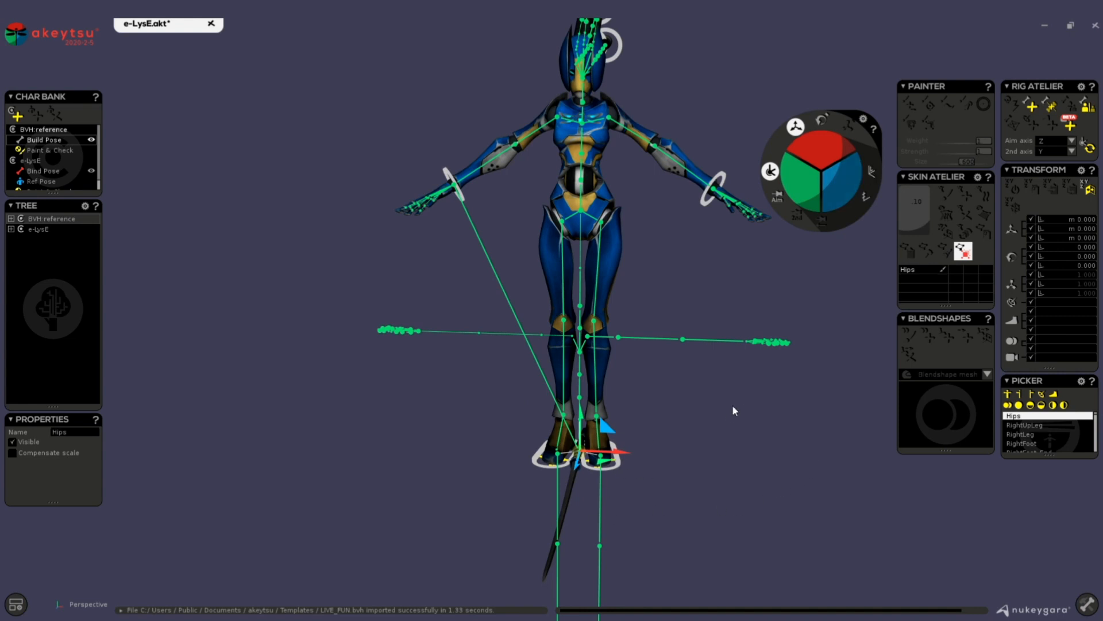
mouse_move(734, 410)
alt+mouse_down()
mouse_move(803, 419)
mouse_move(832, 401)
mouse_move(689, 406)
mouse_move(730, 401)
alt+mouse_up()
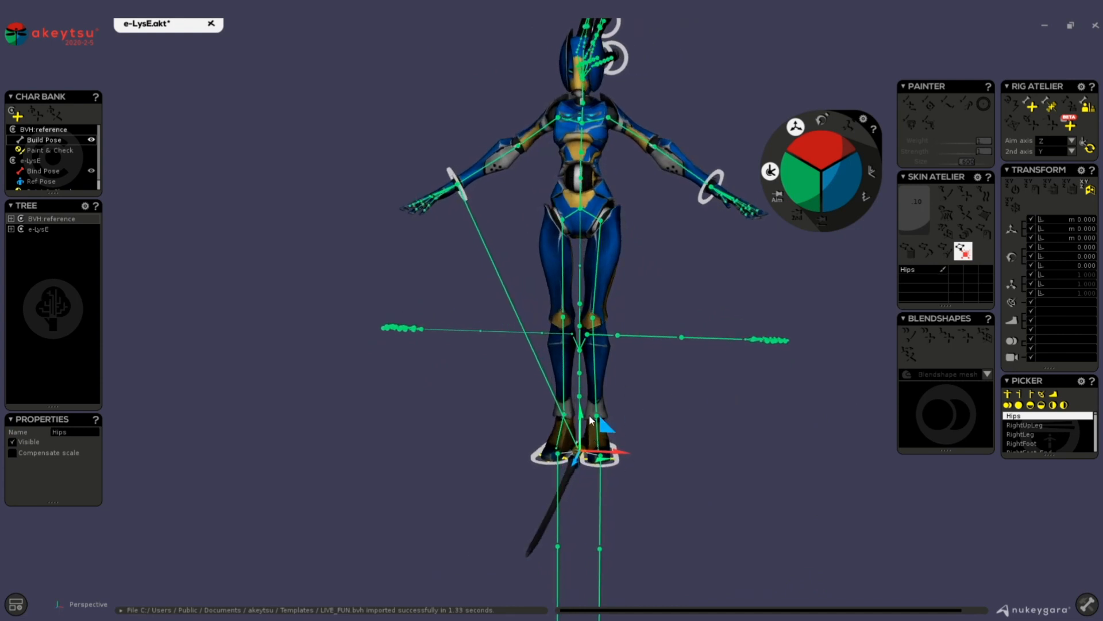
scroll(761, 411, down, 2)
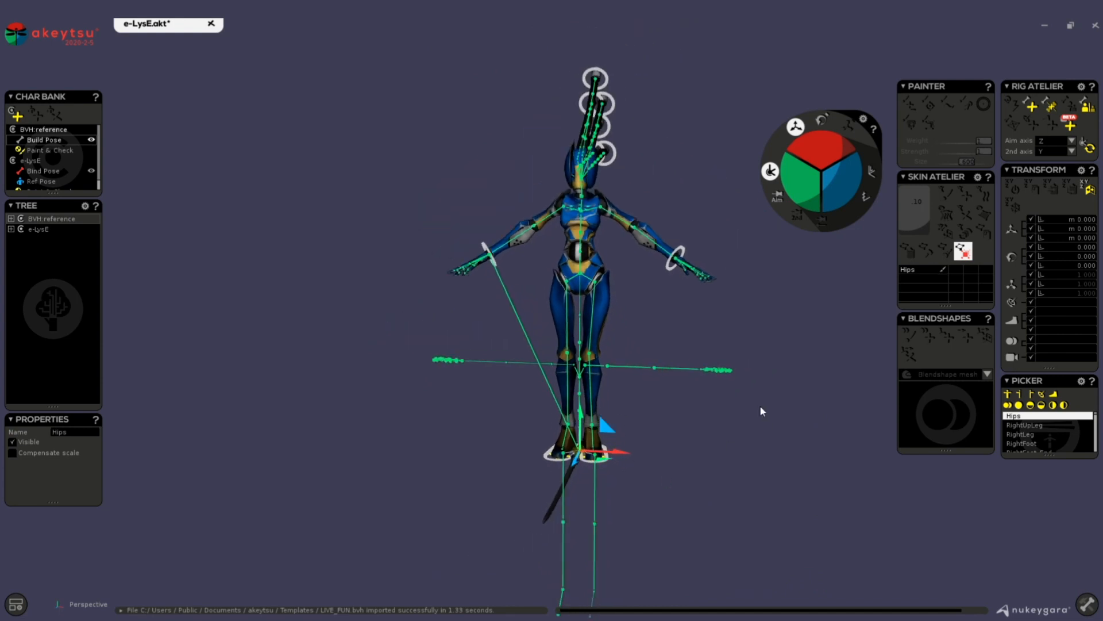
scroll(761, 411, down, 1)
alt+middle_drag(684, 474, 611, 420)
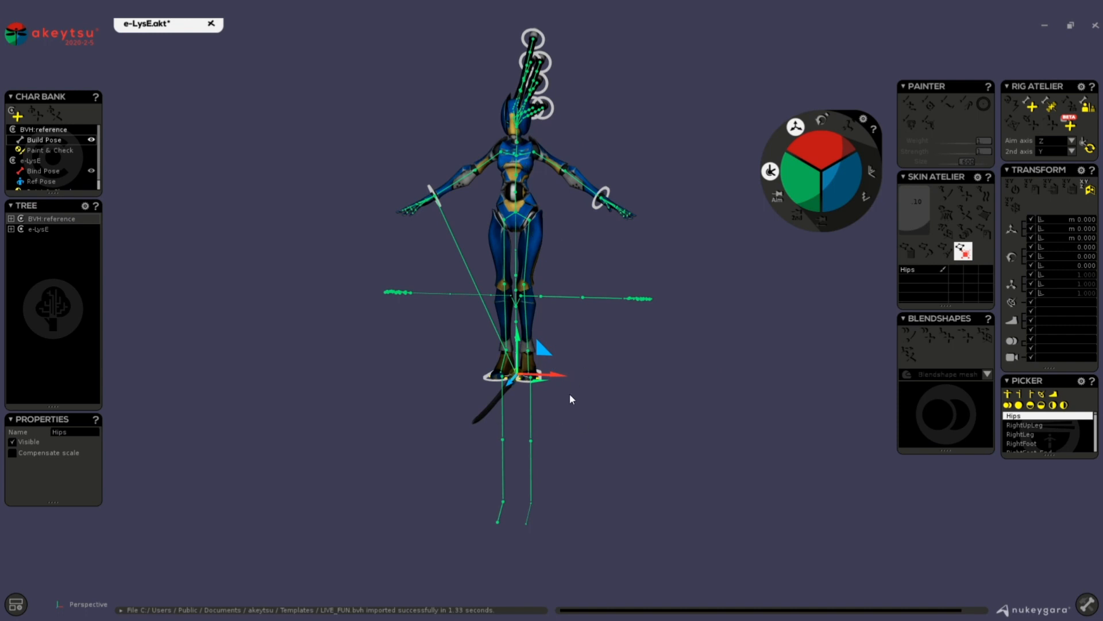
- Switch the viewport to the Left view and display the skeleton joints over e-LysE's mesh
alt+middle_drag(570, 393, 628, 389)
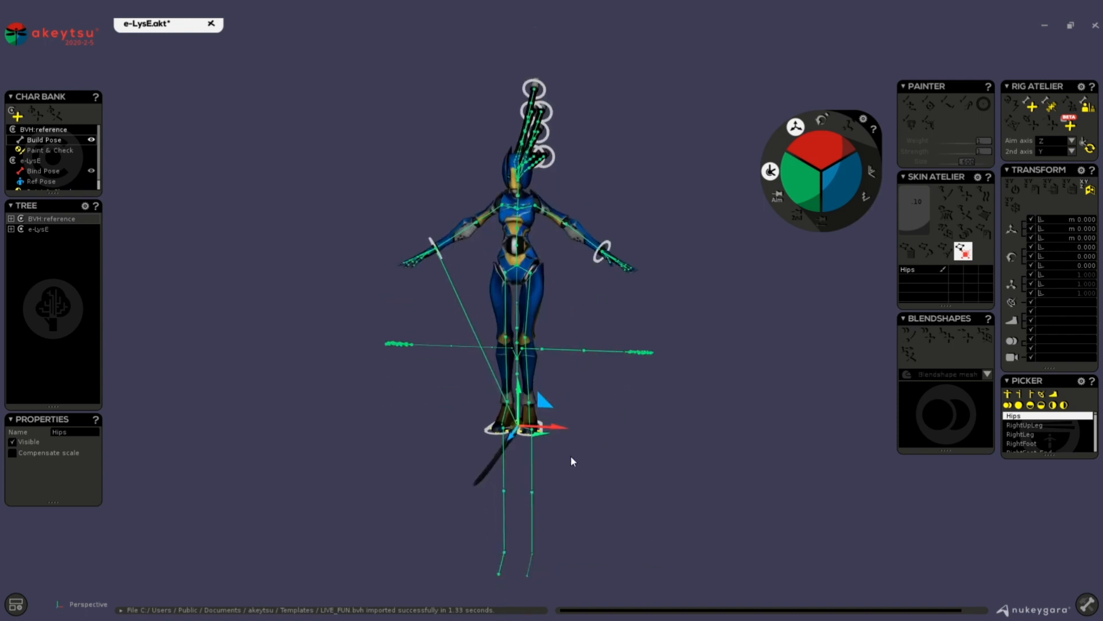
alt+middle_drag(691, 438, 572, 363)
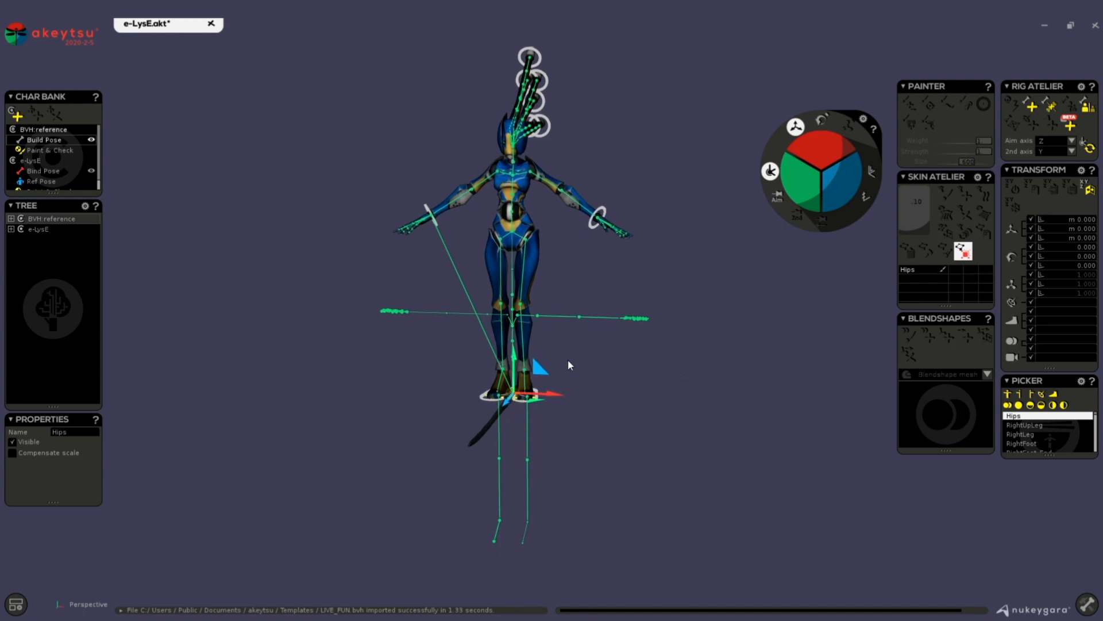
key(g)
alt+drag(693, 475, 525, 453)
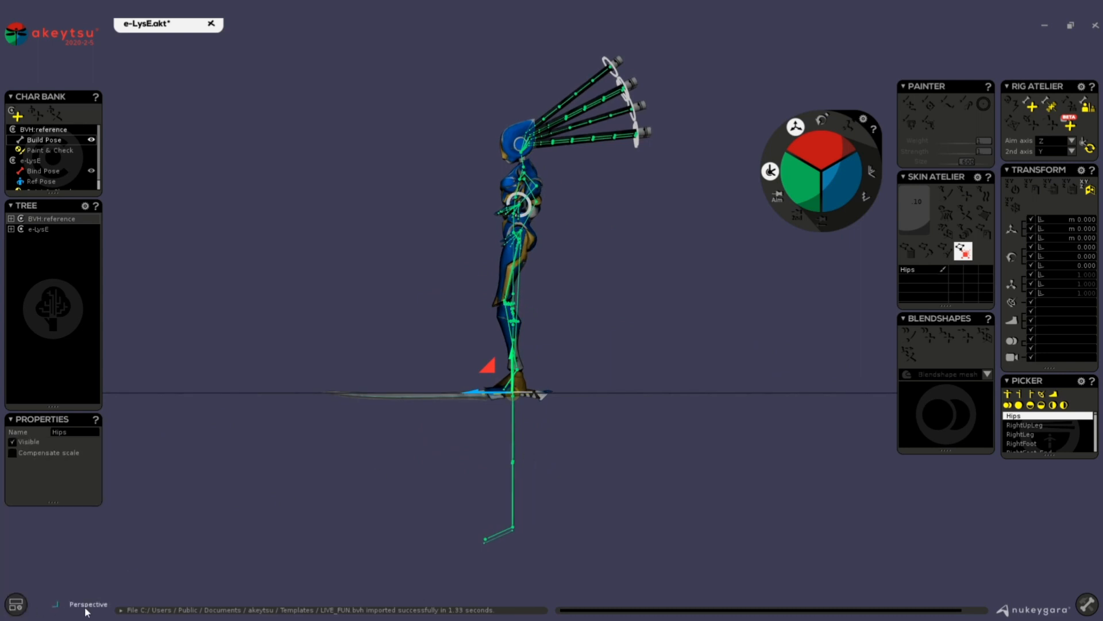
click(87, 611)
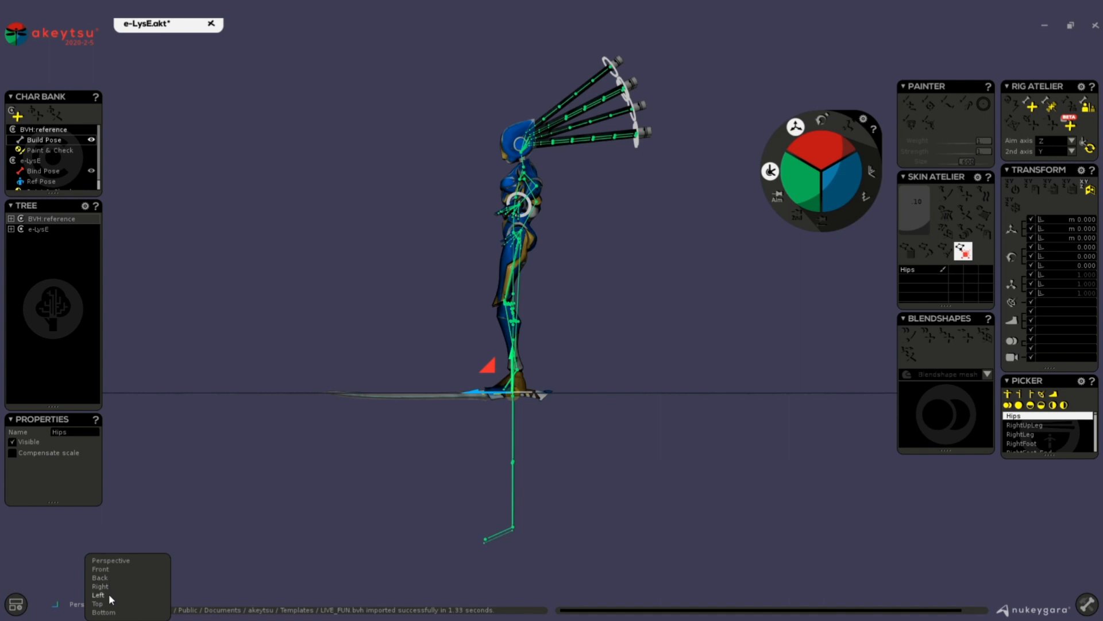
click(109, 594)
alt+middle_drag(631, 332, 618, 354)
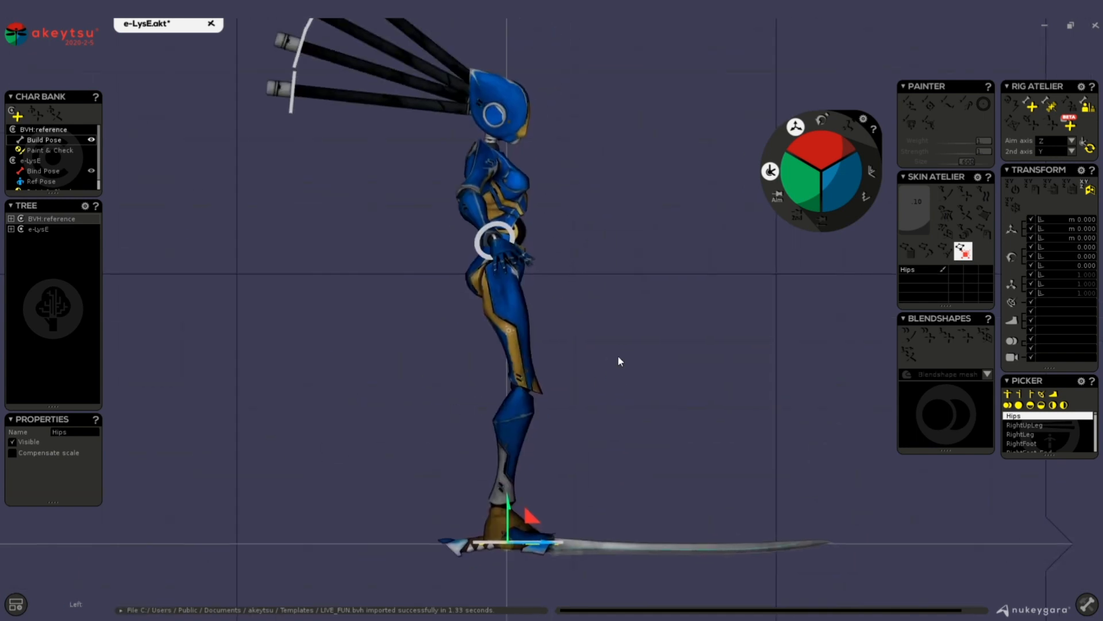
key(x)
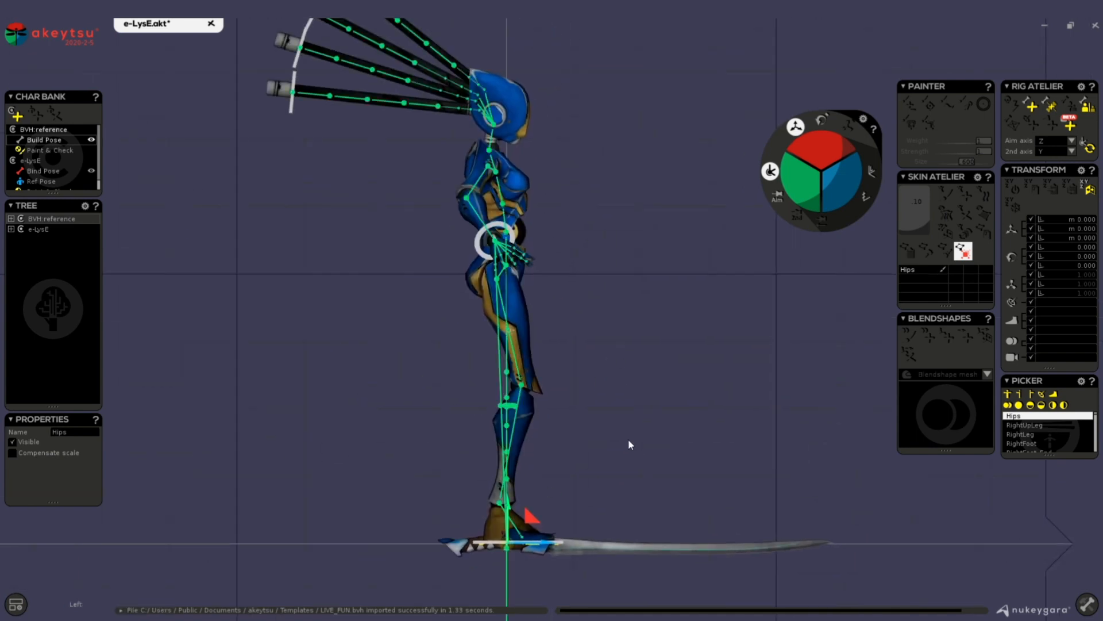
scroll(543, 401, down, 4)
alt+middle_drag(628, 439, 576, 283)
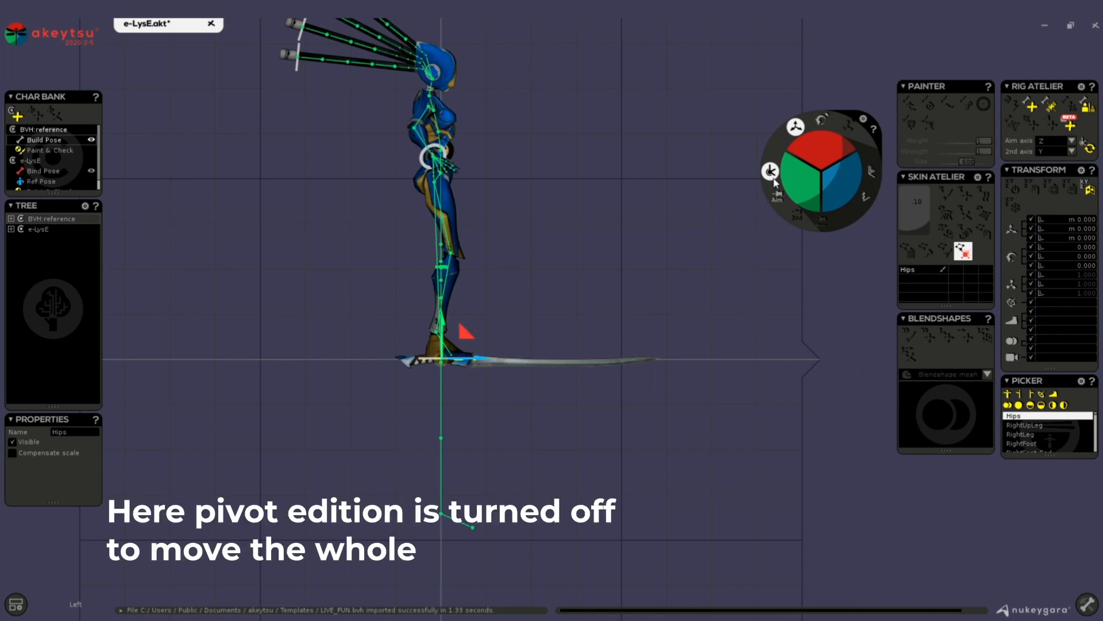
- Turn off pivot editing and raise the whole BVH skeleton by its Hips to about 0.931 m, then return to the perspective view
drag(463, 328, 517, 289)
key(ctrl+z)
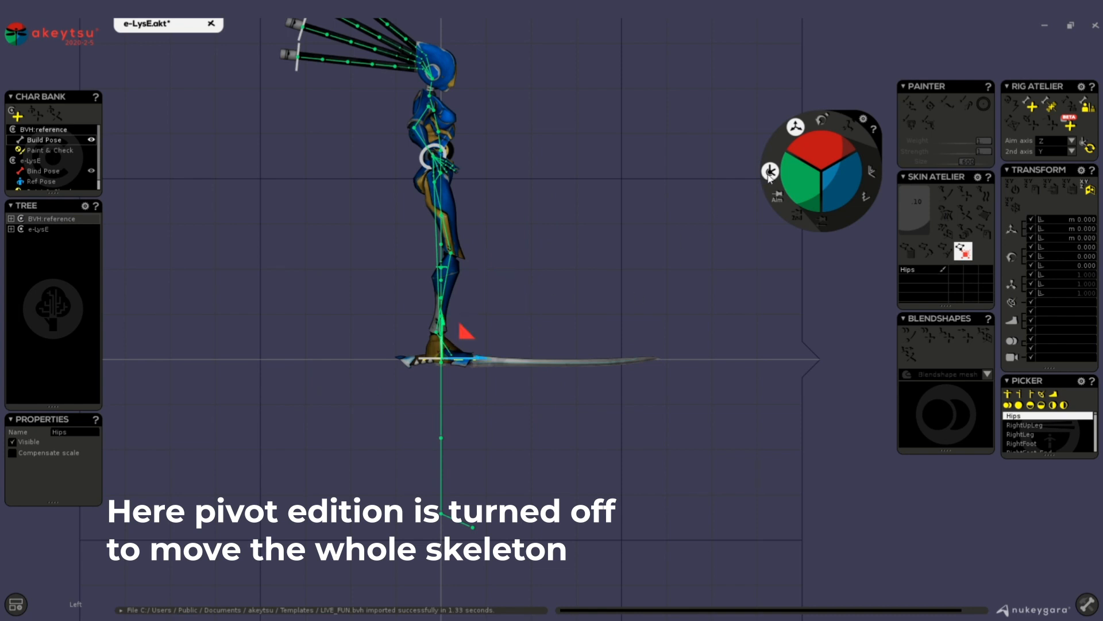
click(770, 172)
mouse_move(464, 332)
mouse_down()
mouse_move(632, 230)
mouse_move(387, 352)
mouse_move(490, 207)
mouse_up()
key(ctrl+z)
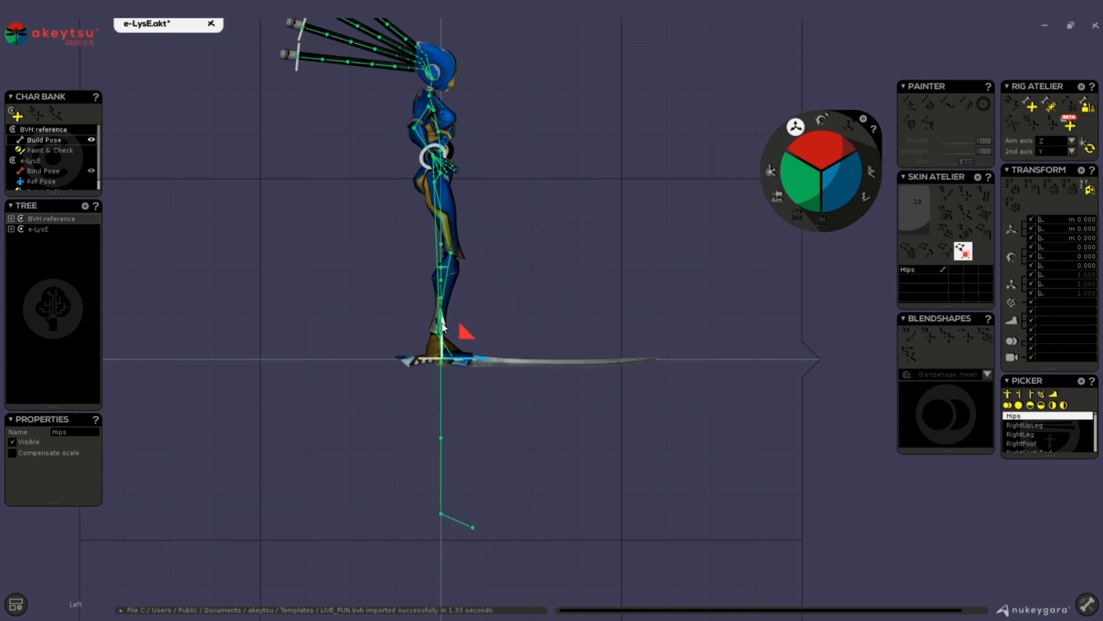
drag(443, 328, 427, 154)
key(p)
alt+drag(707, 413, 621, 424)
scroll(665, 364, up, 3)
alt+drag(345, 192, 452, 422)
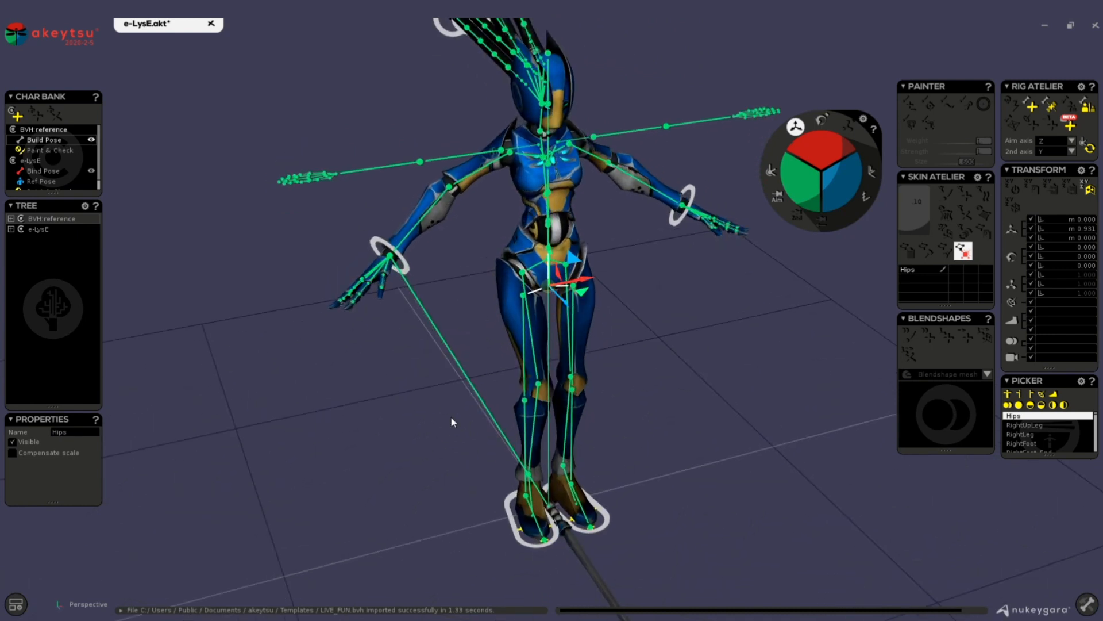
- Select the BVH reference root and move it sideways along X to about -1.673 m, clear of e-LysE
click(50, 219)
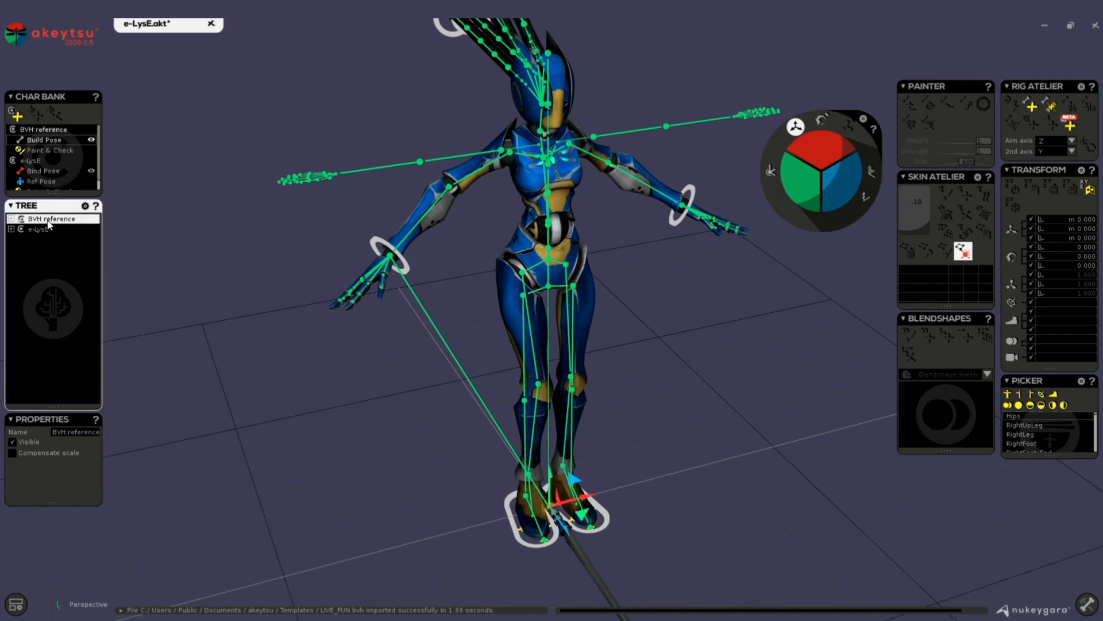
alt+middle_drag(415, 497, 508, 359)
alt+middle_drag(753, 286, 615, 437)
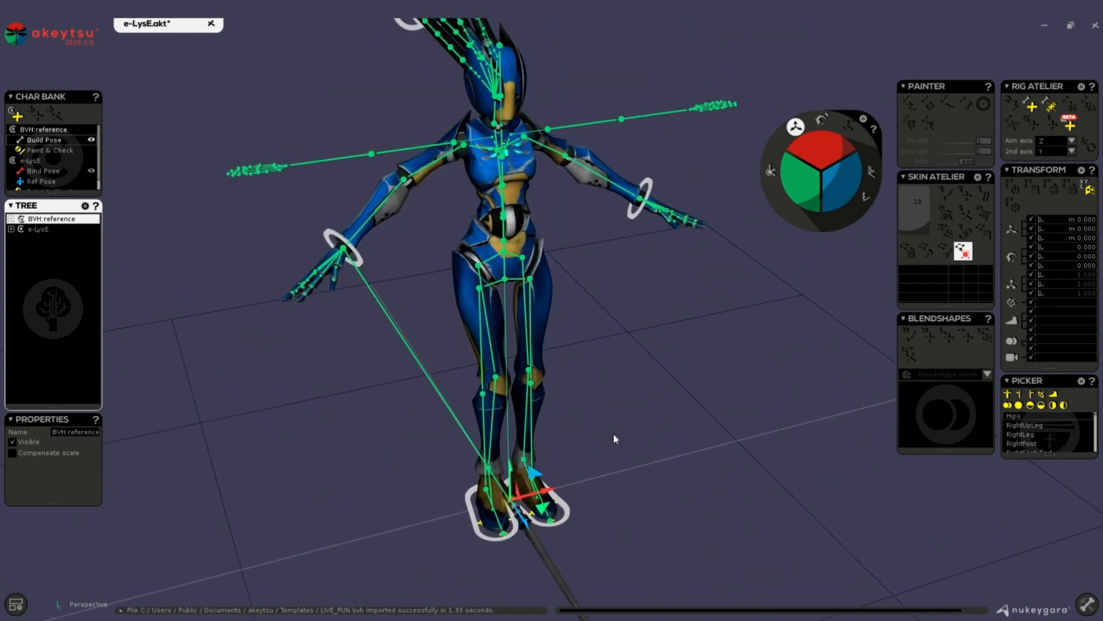
double_click(26, 219)
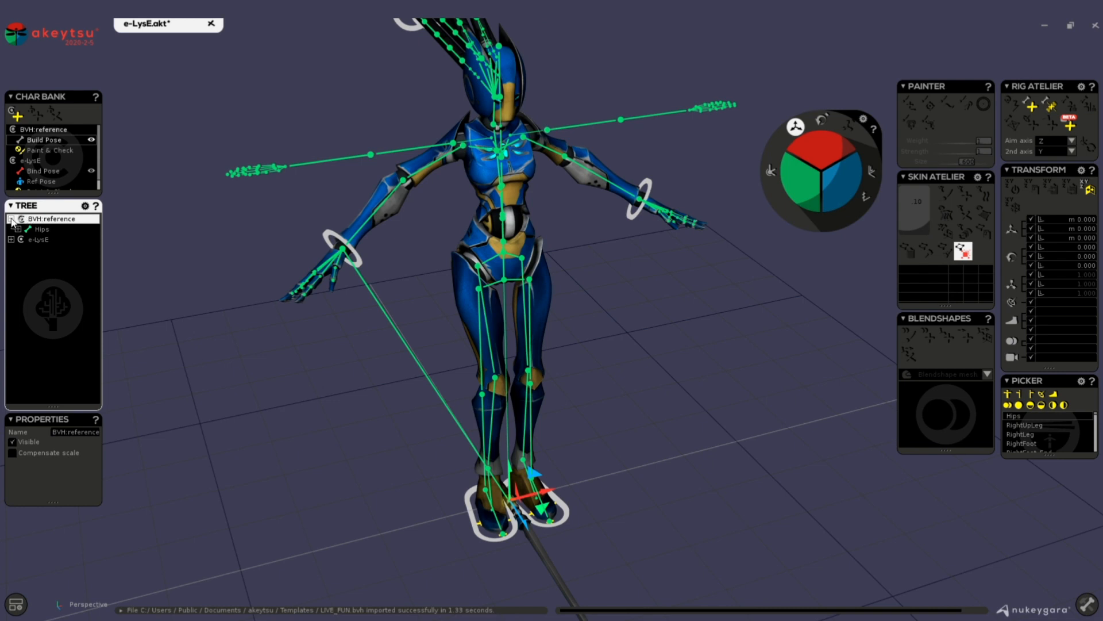
click(11, 219)
drag(527, 487, 80, 543)
alt+middle_drag(323, 357, 564, 328)
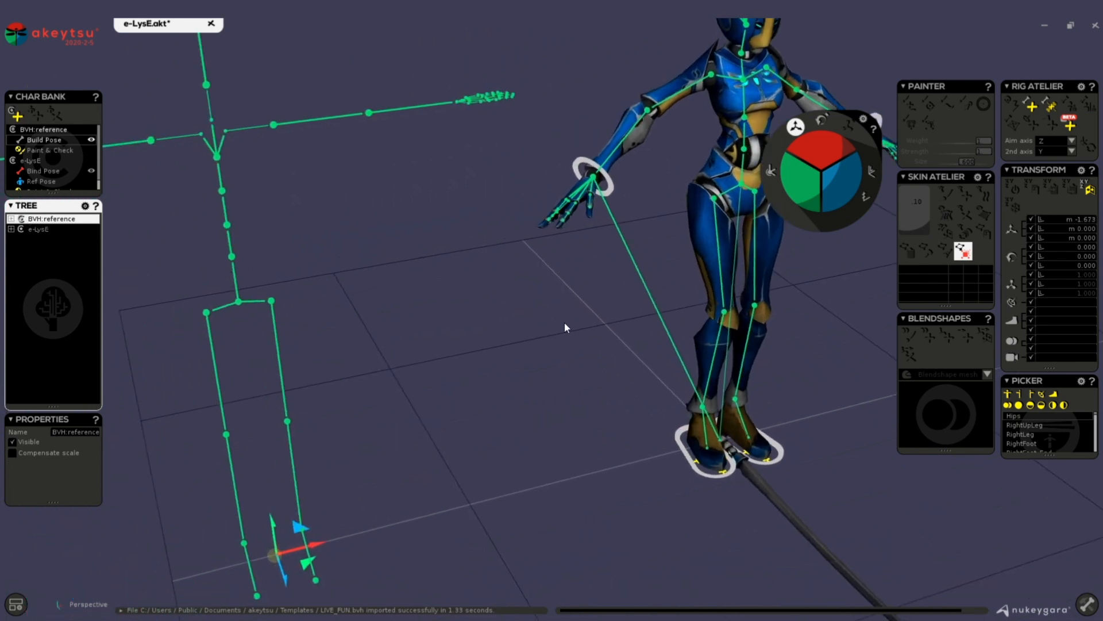
alt+right_drag(563, 328, 526, 335)
alt+middle_drag(718, 381, 623, 386)
alt+drag(700, 413, 548, 251)
- Inspect e-LysE's Ref Pose, delete it, and go back to the Bind Pose
click(548, 250)
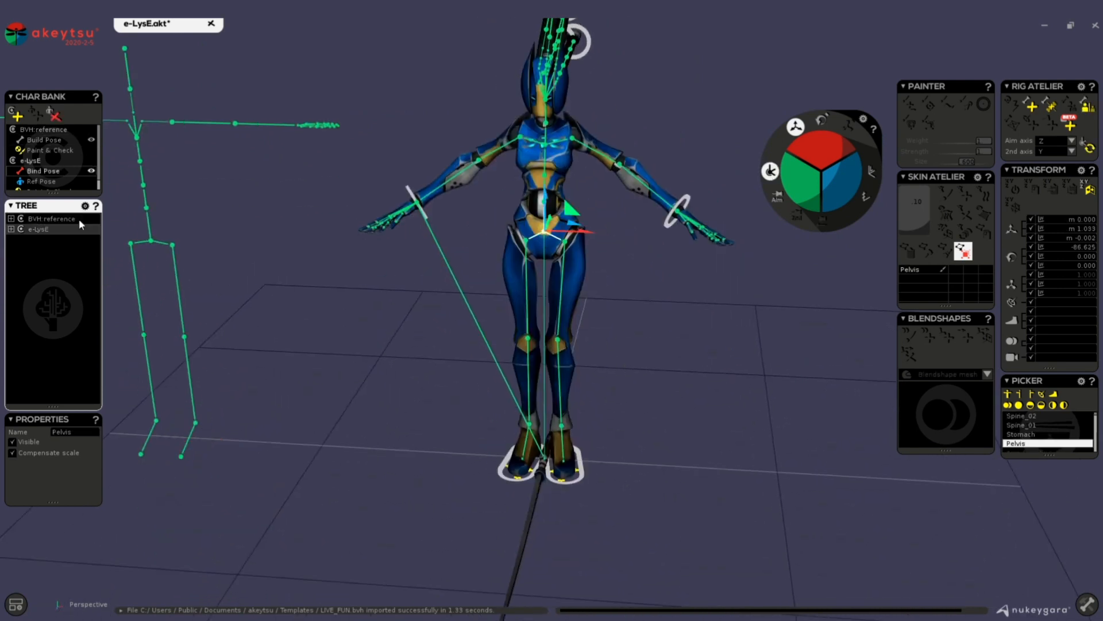
mouse_move(35, 191)
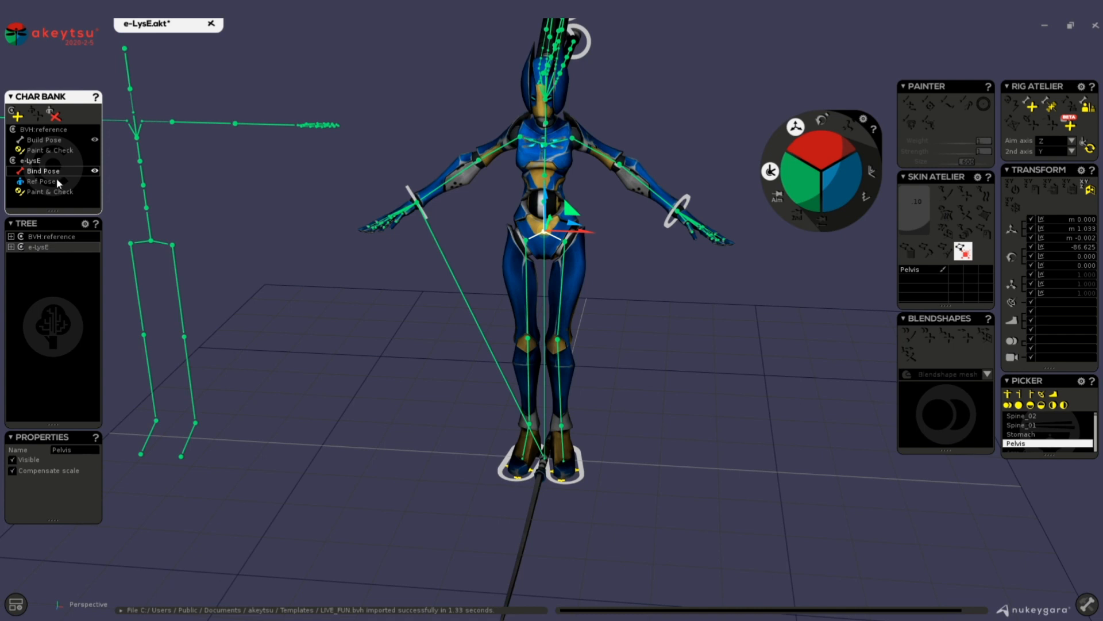
click(54, 181)
alt+drag(426, 313, 339, 296)
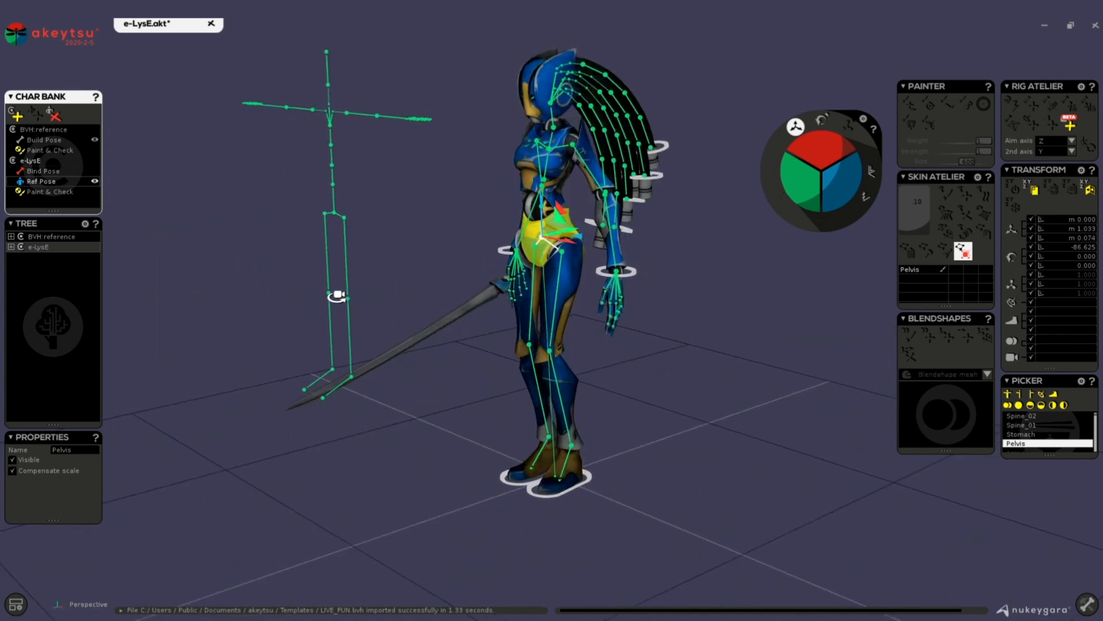
click(50, 191)
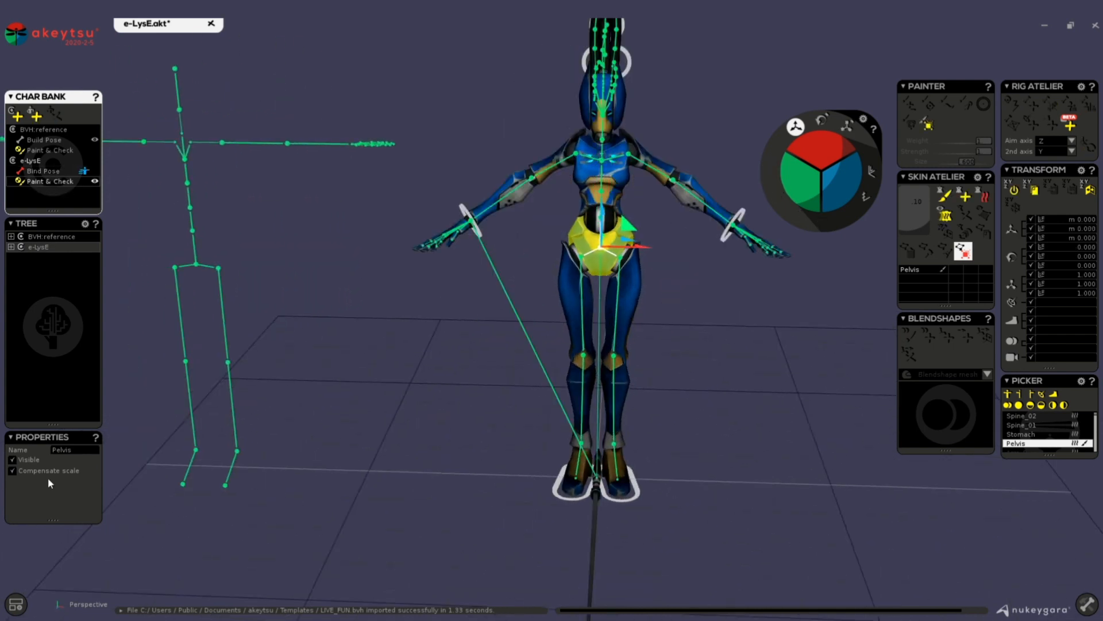
click(43, 171)
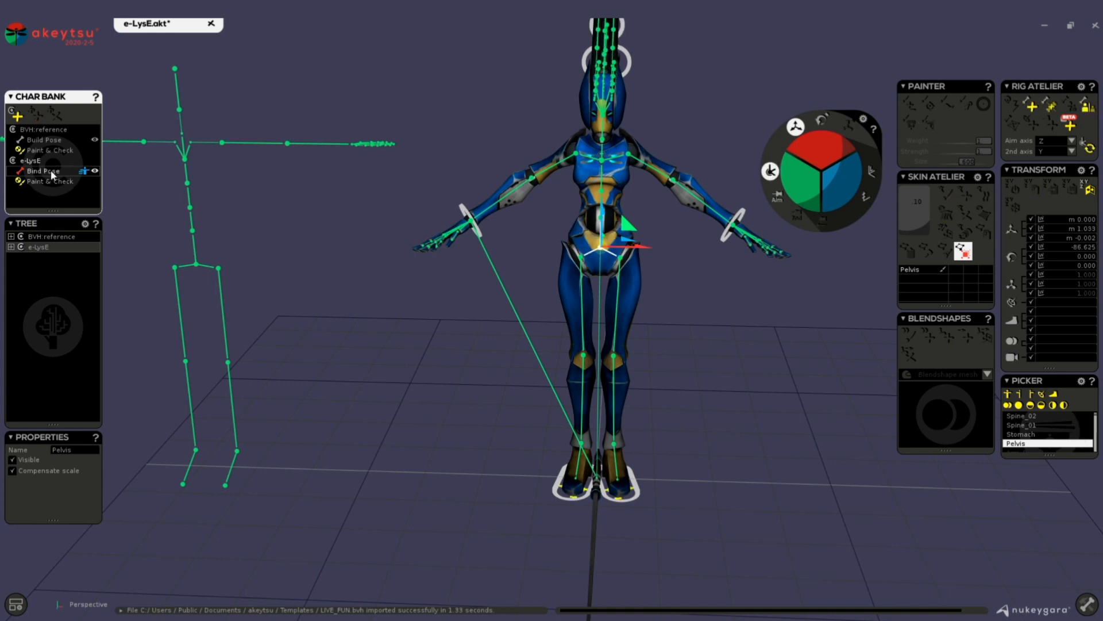
- Add an IK chain from e-LysE's Pelvis to the Head and set its target size multiplier to 2 in Paint & Check
alt+drag(450, 338, 402, 335)
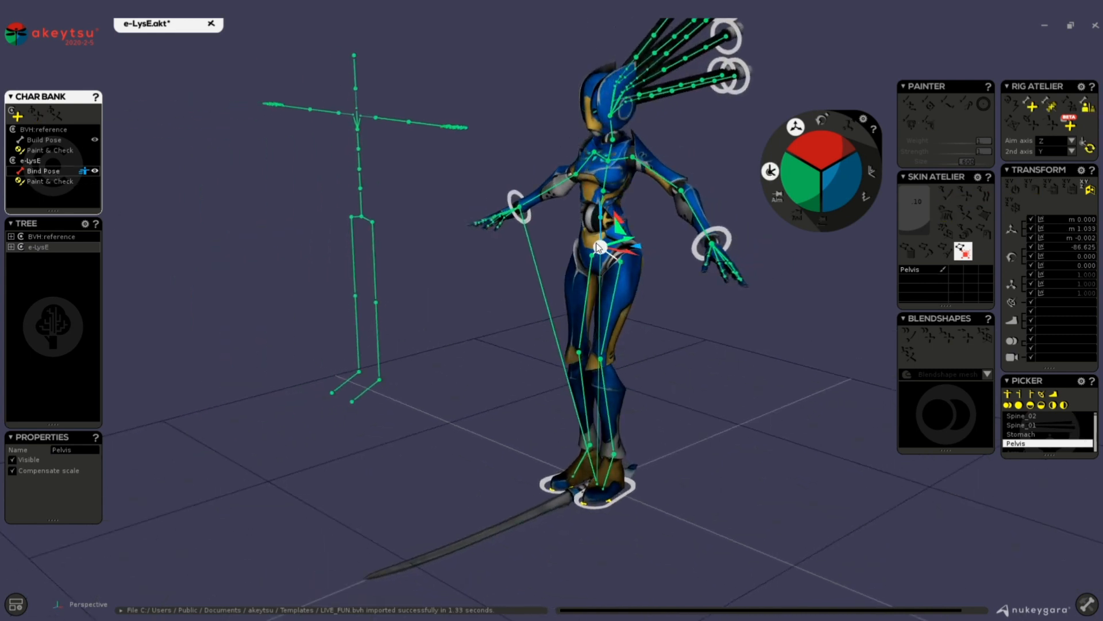
click(605, 99)
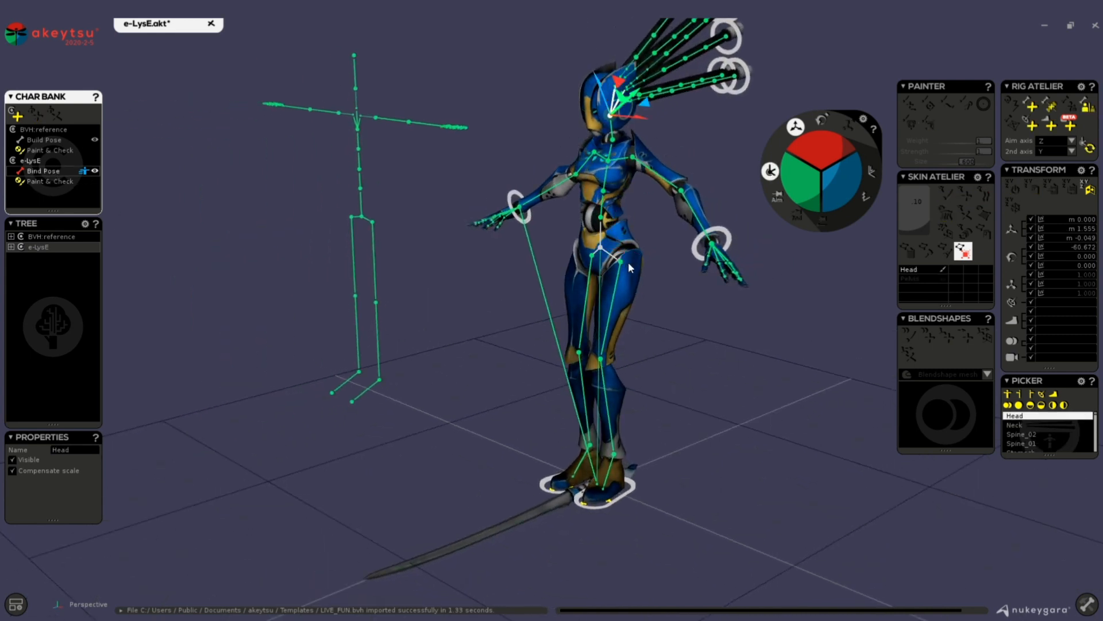
click(1031, 126)
click(27, 181)
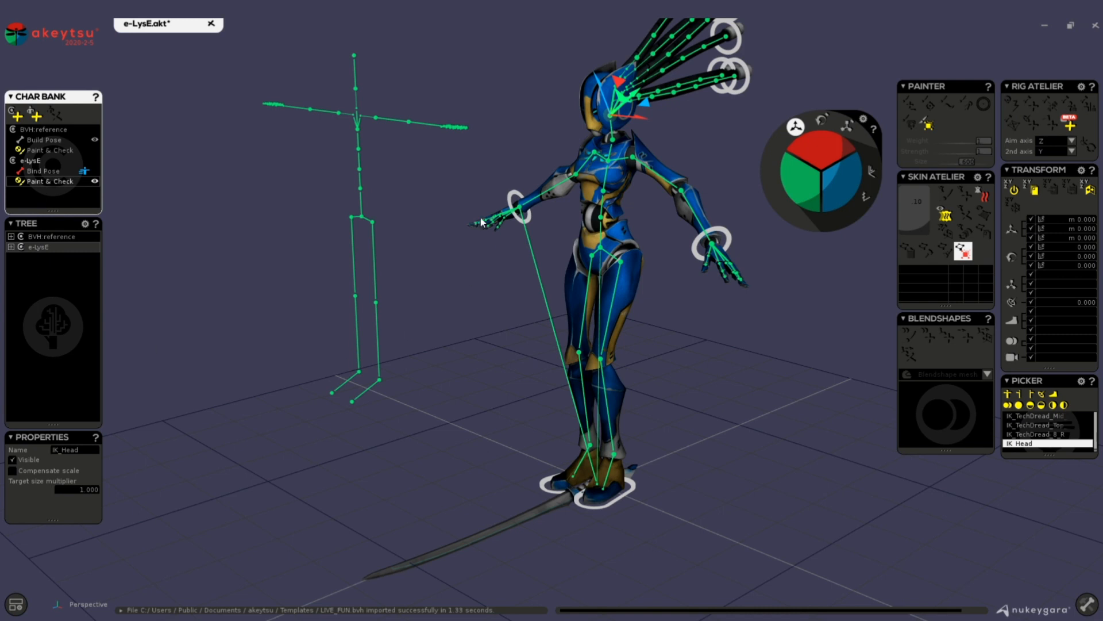
click(89, 489)
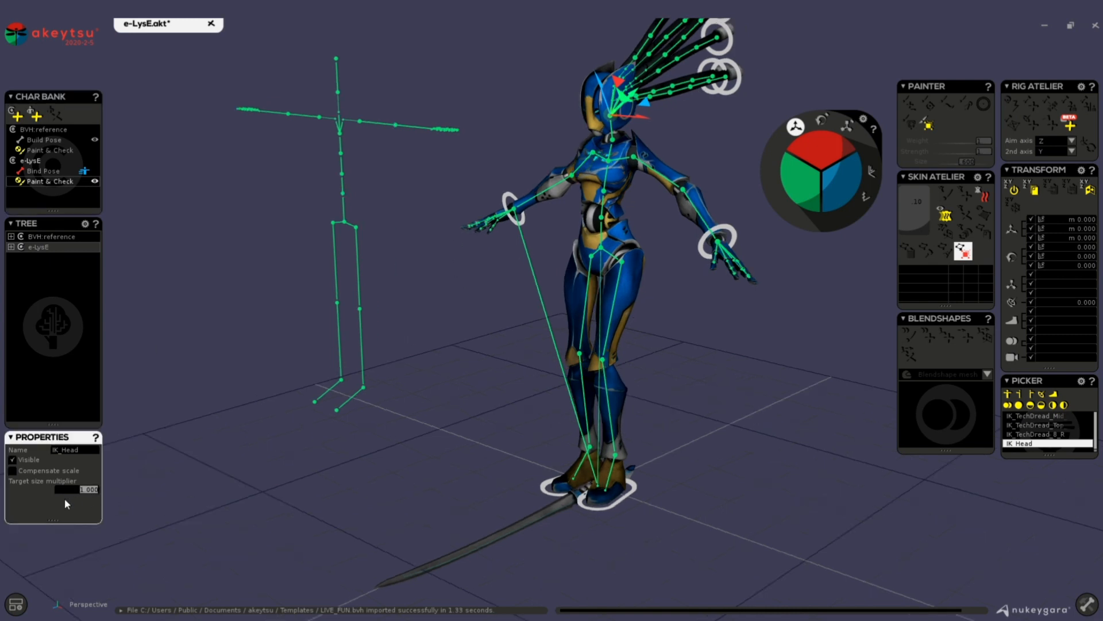
text(2)
key(Return)
- Test the spine IK by pulling the IK_Head target along its own axis, and undo the move
middle_drag(481, 367, 418, 384)
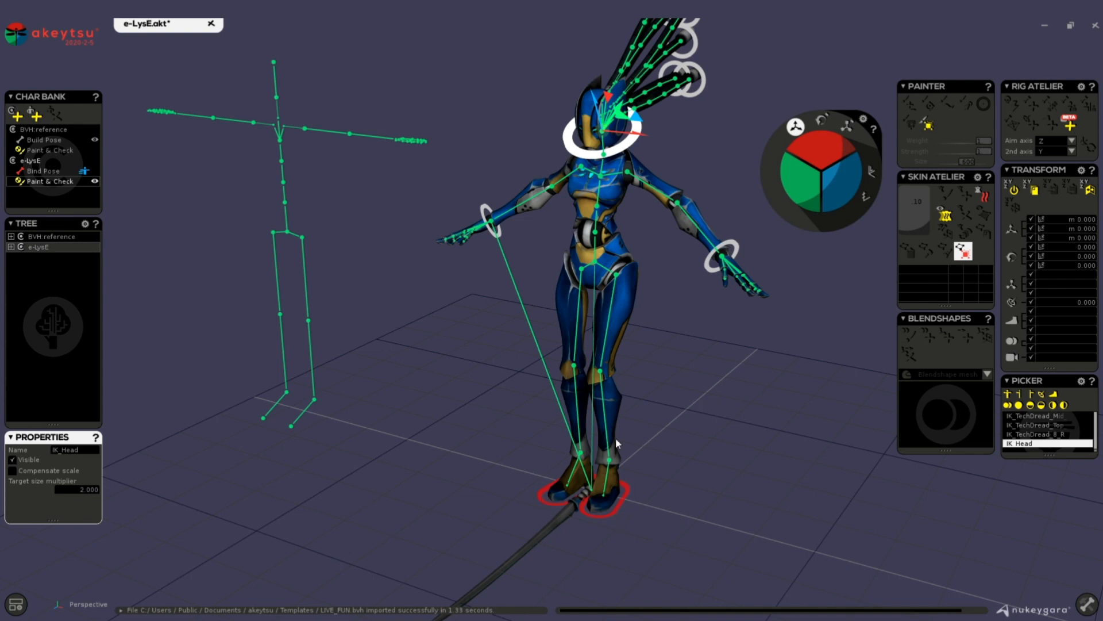
middle_drag(675, 380, 625, 376)
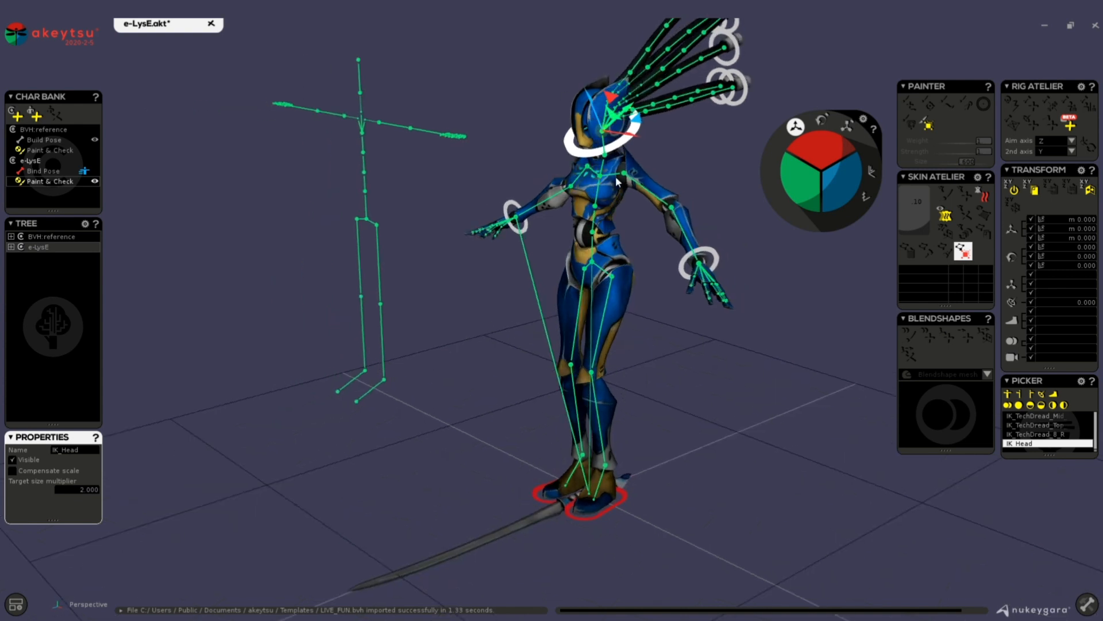
middle_drag(638, 177, 586, 158)
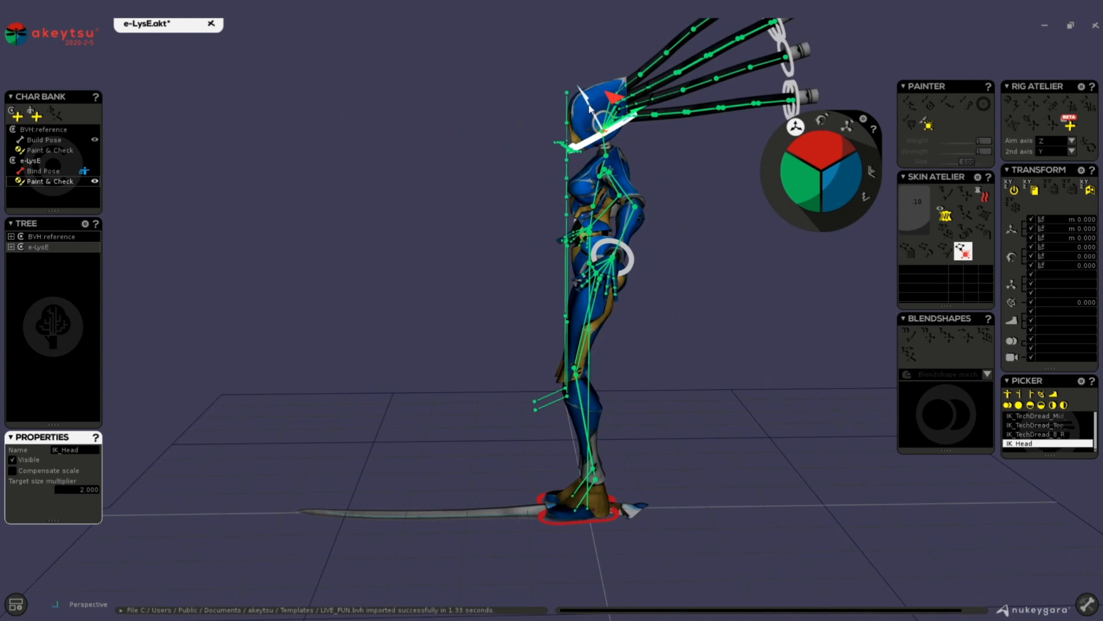
drag(582, 105, 459, 30)
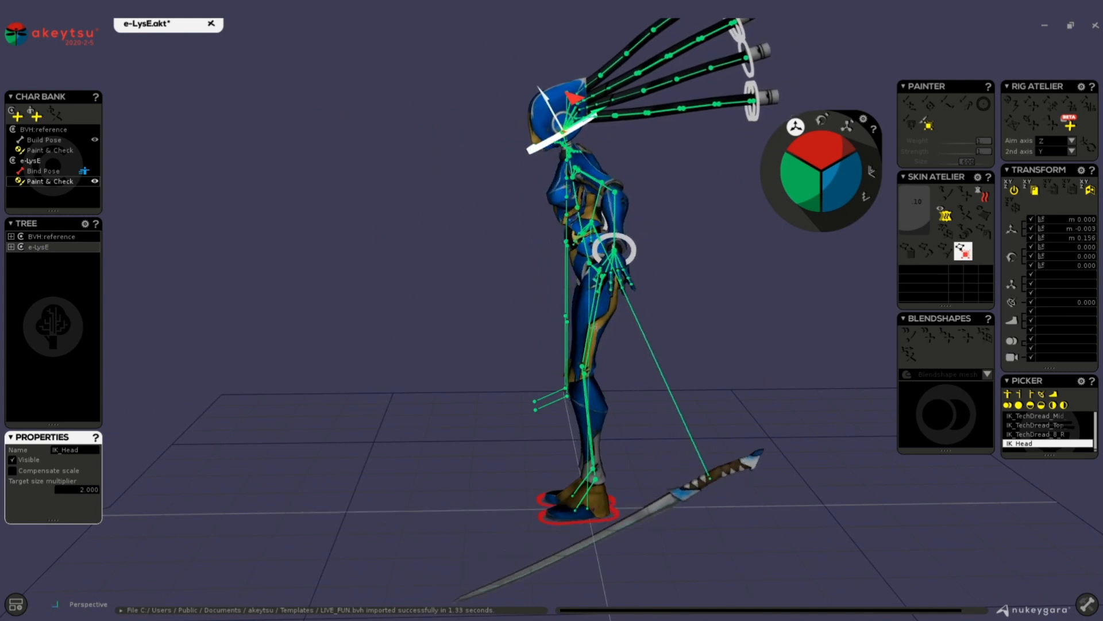
middle_drag(506, 238, 466, 272)
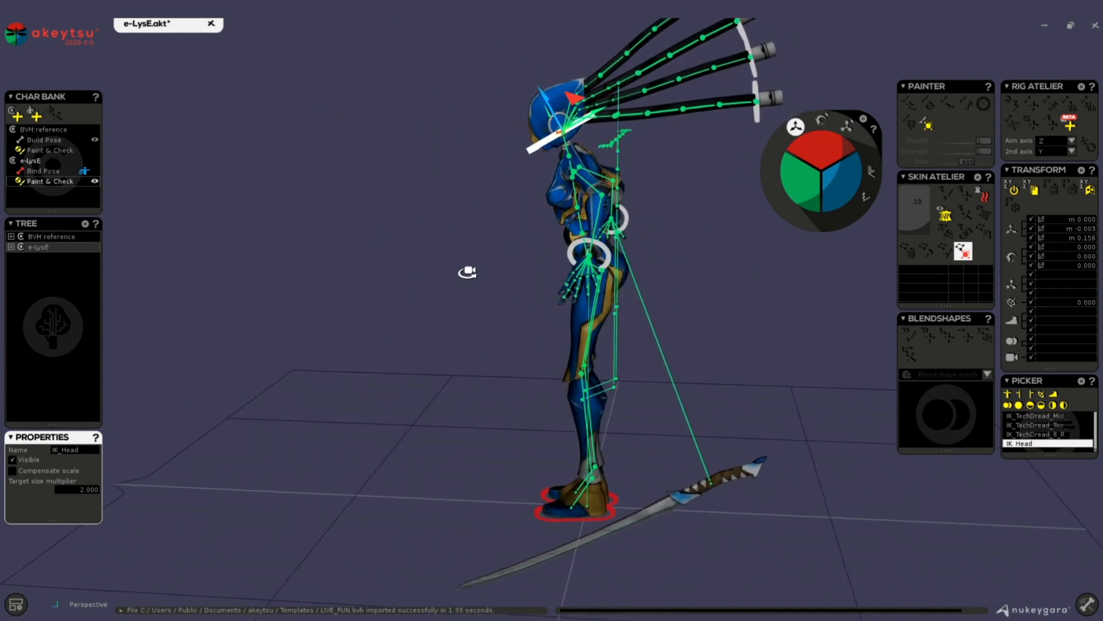
key(ctrl+z)
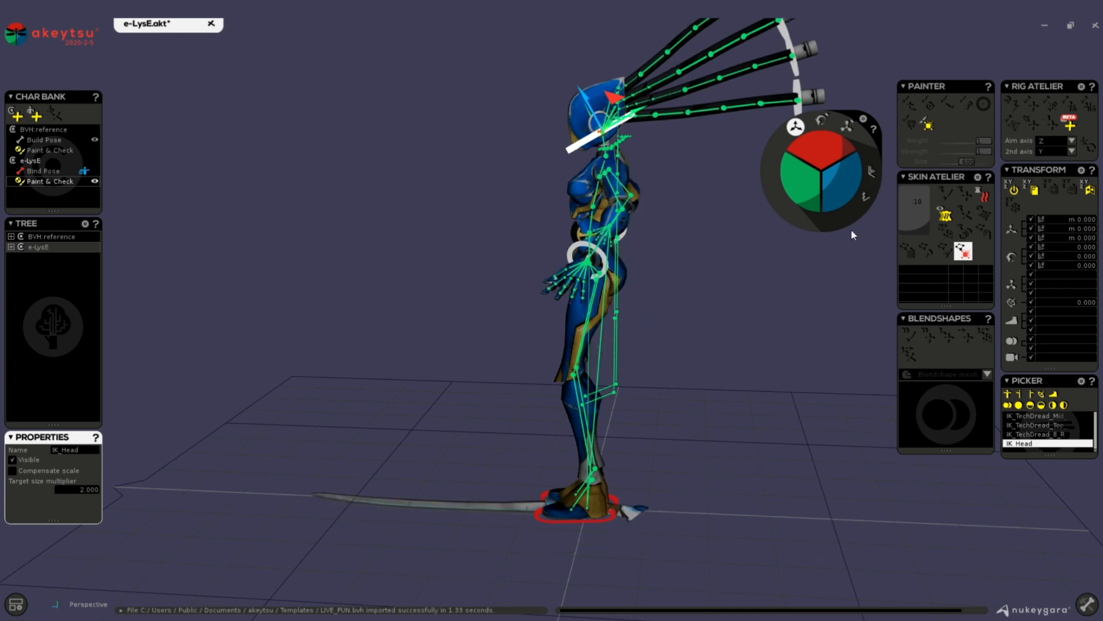
- Test pulling the IK_Head target upward along the world axes, and delete that target
click(870, 171)
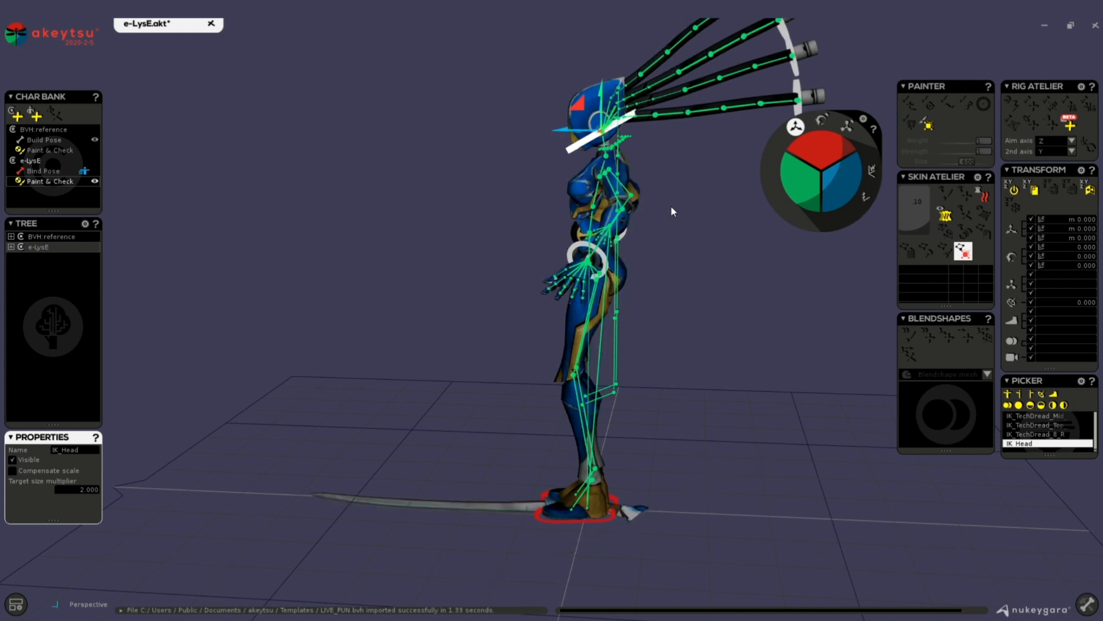
middle_drag(671, 212, 749, 312)
drag(618, 131, 595, 38)
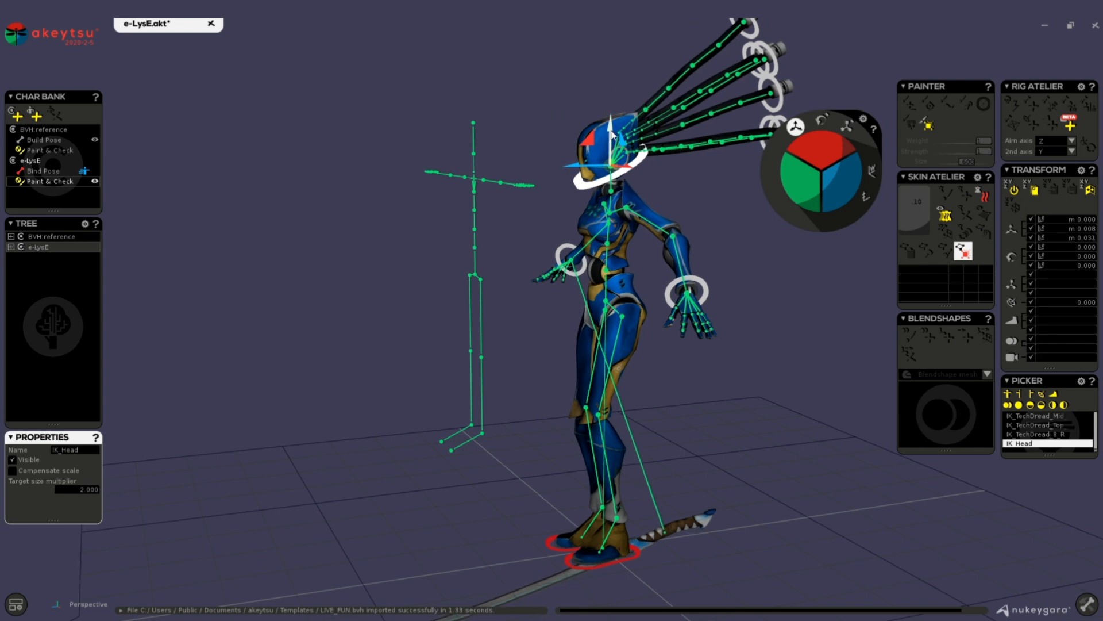
drag(612, 134, 595, 30)
drag(607, 131, 604, 41)
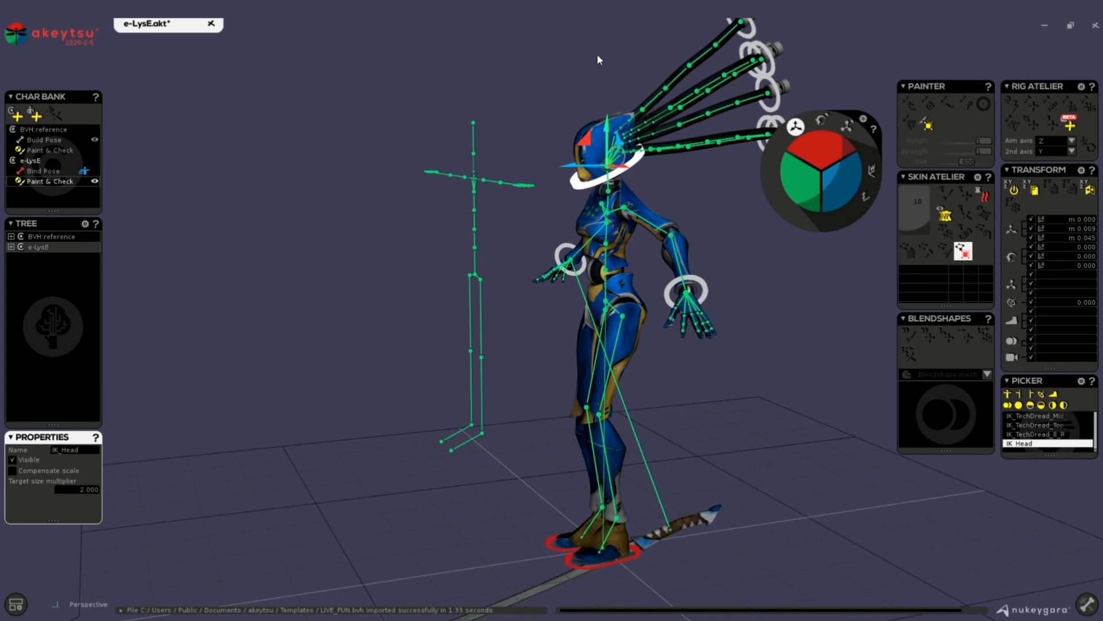
alt+drag(517, 120, 679, 196)
key(Delete)
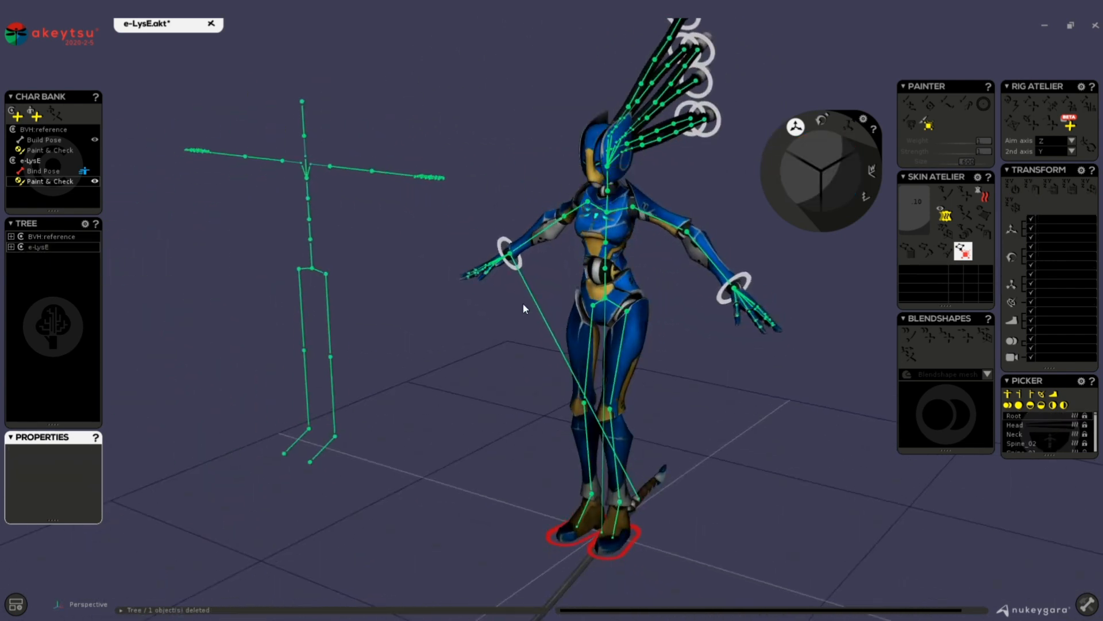
- Move e-LysE's IK_Wrist_L target outward and upward until the left arm is stretched out horizontally
alt+drag(524, 308, 628, 233)
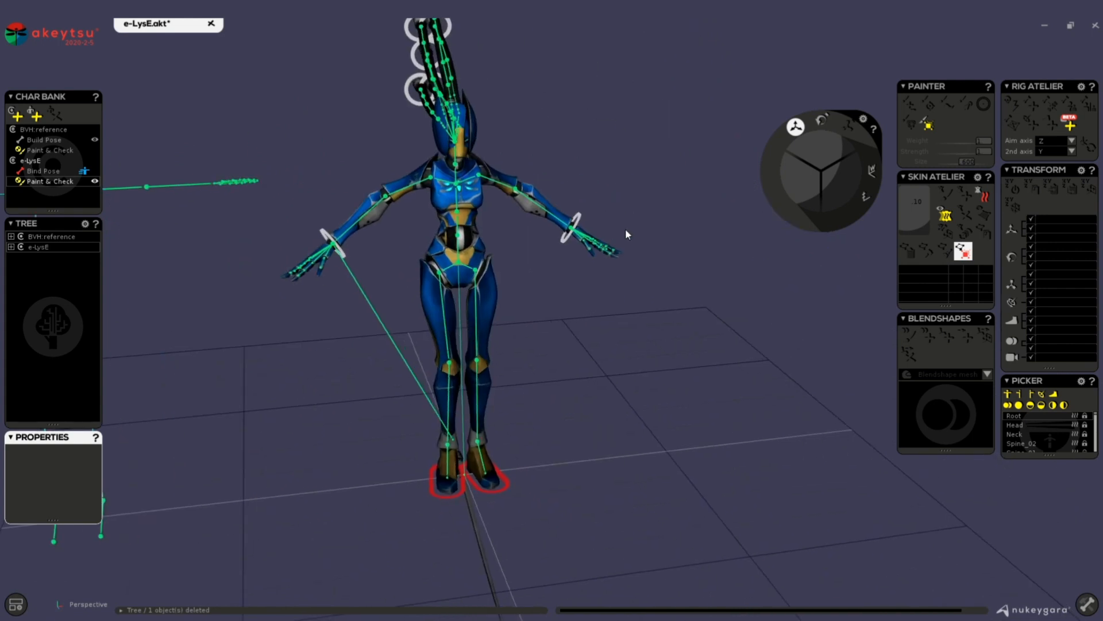
click(577, 217)
alt+drag(648, 163, 608, 192)
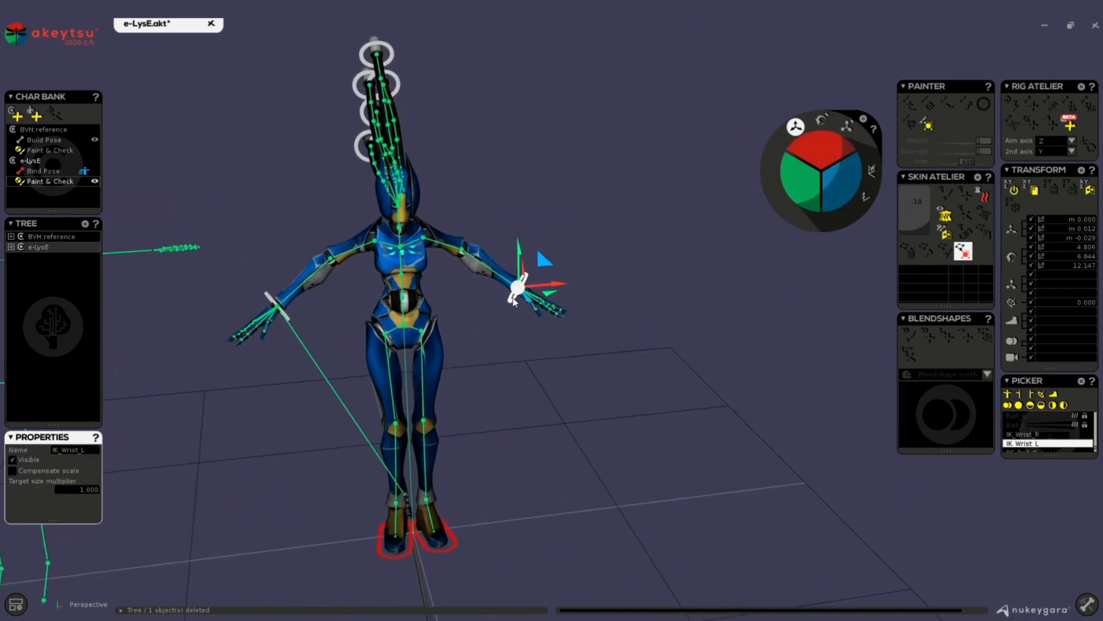
drag(555, 283, 1061, 118)
drag(579, 239, 891, 151)
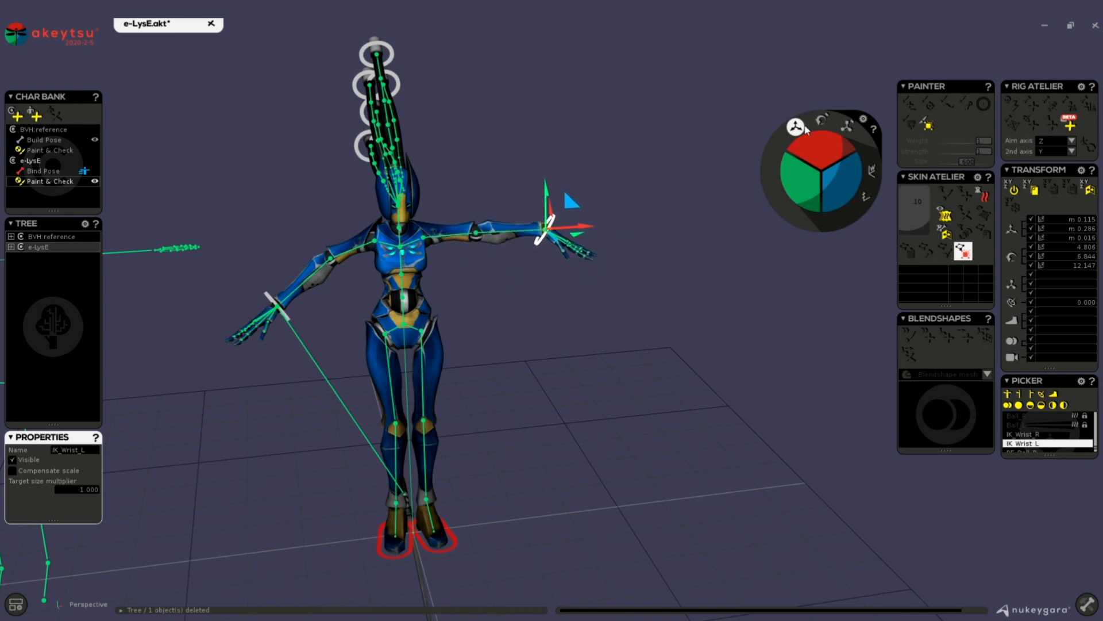
- Rotate the IK_Wrist_L target so the left hand lines up with the horizontal forearm, and check the hand and fingers up close
click(821, 120)
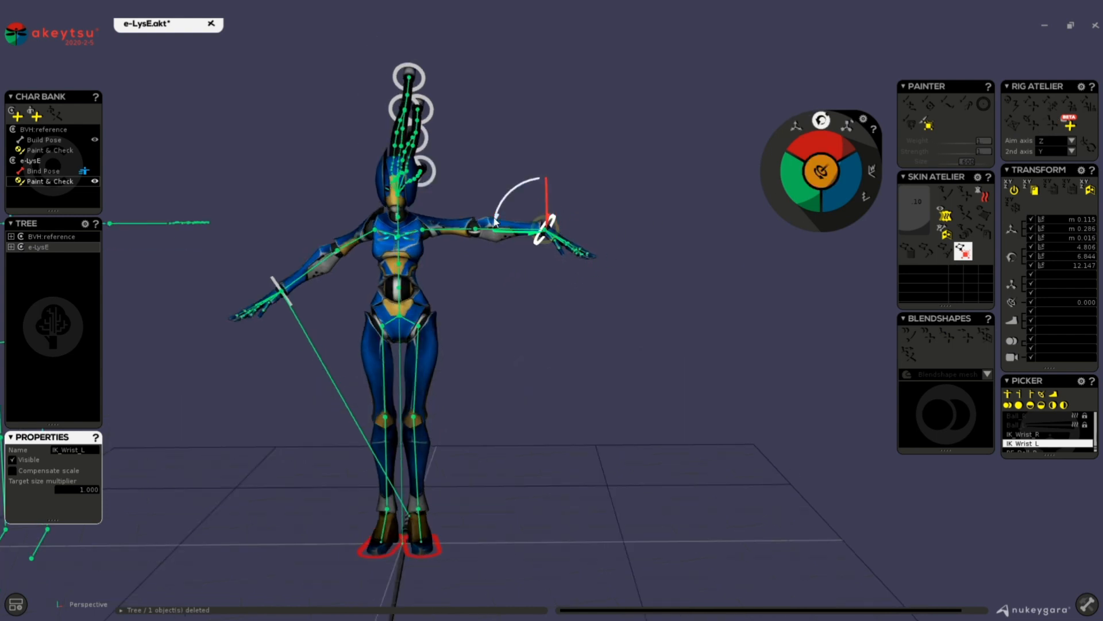
drag(497, 210, 531, 222)
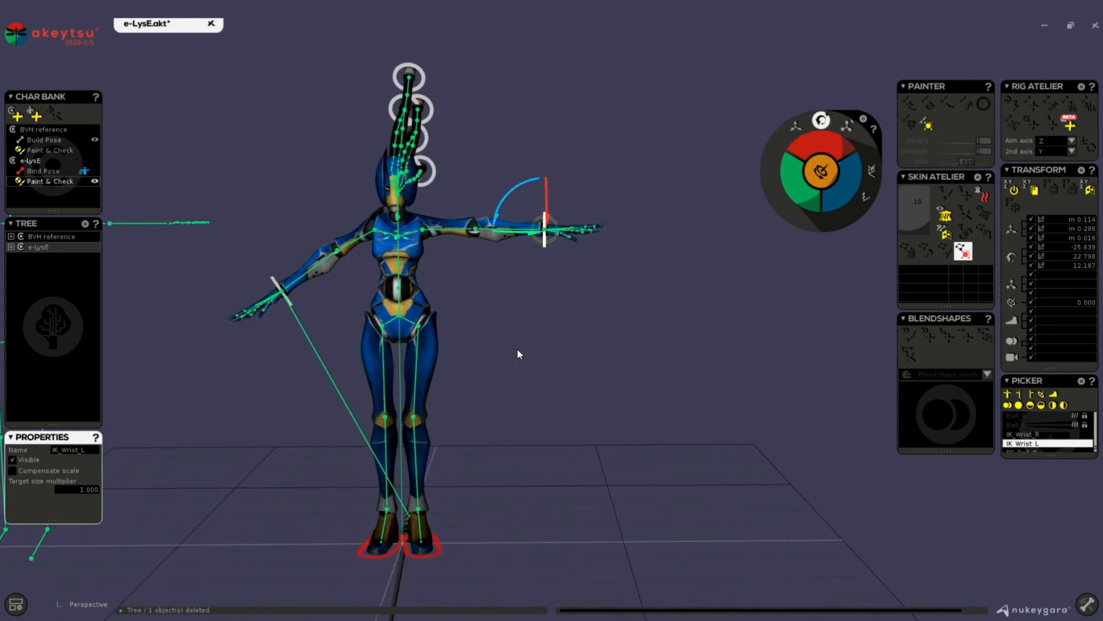
alt+drag(518, 354, 214, 190)
alt+right_drag(214, 190, 685, 197)
click(603, 320)
alt+drag(603, 319, 717, 488)
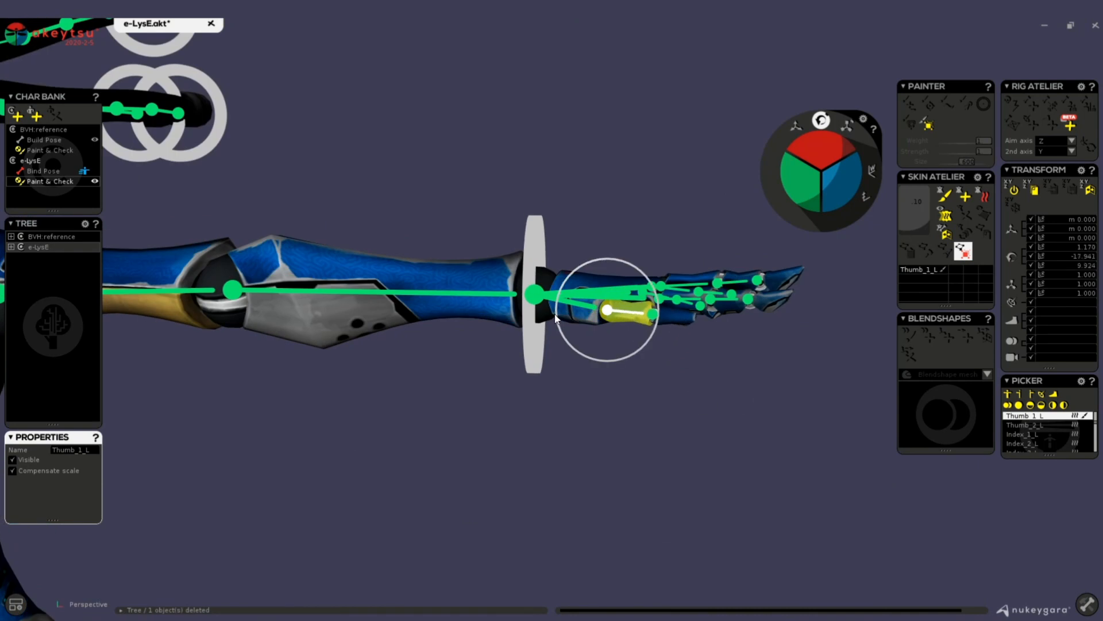
alt+drag(554, 314, 545, 242)
click(486, 311)
click(485, 285)
click(478, 248)
click(423, 335)
alt+right_drag(718, 298, 596, 354)
- Select e-LysE's Pelvis and move it slightly upward to straighten the legs
click(491, 222)
alt+drag(595, 355, 620, 389)
alt+middle_drag(600, 341, 612, 389)
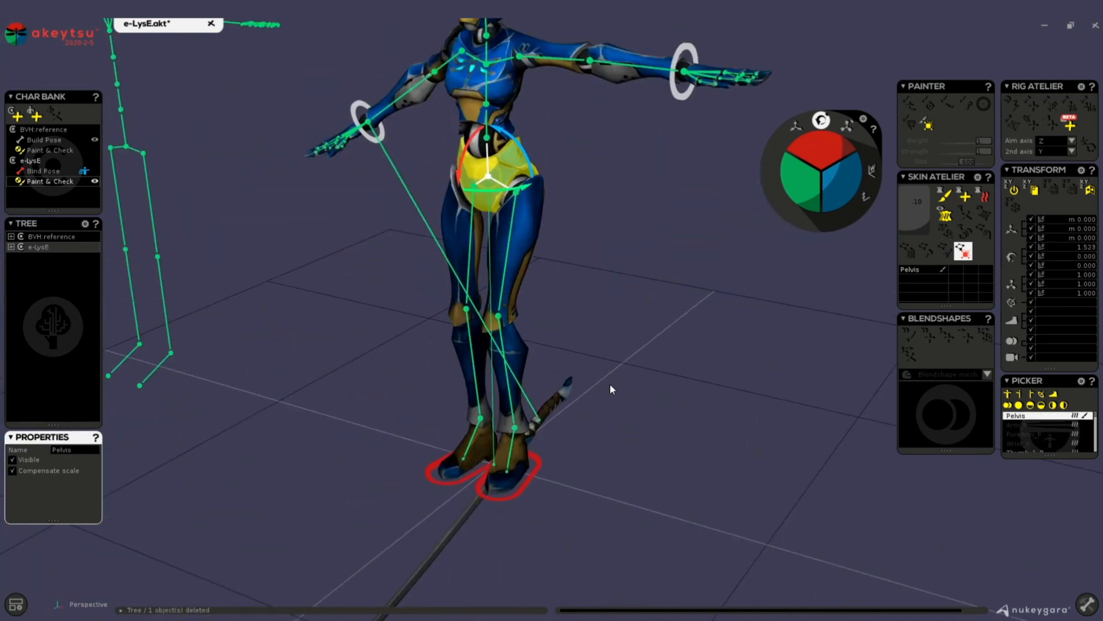
key(w)
alt+drag(569, 316, 549, 293)
drag(487, 144, 485, 127)
- Rotate the RF_Ball_L target in two passes so e-LysE's left foot points straight forward
alt+drag(373, 345, 557, 460)
key(e)
drag(548, 465, 512, 474)
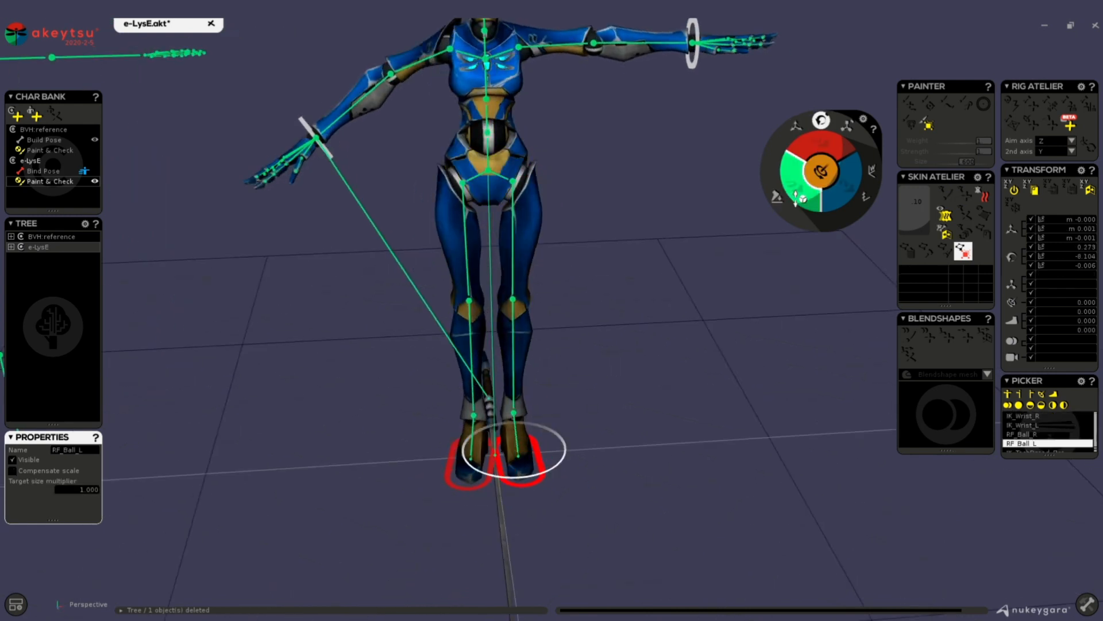
alt+drag(523, 390, 529, 524)
drag(546, 483, 506, 488)
alt+drag(302, 437, 485, 305)
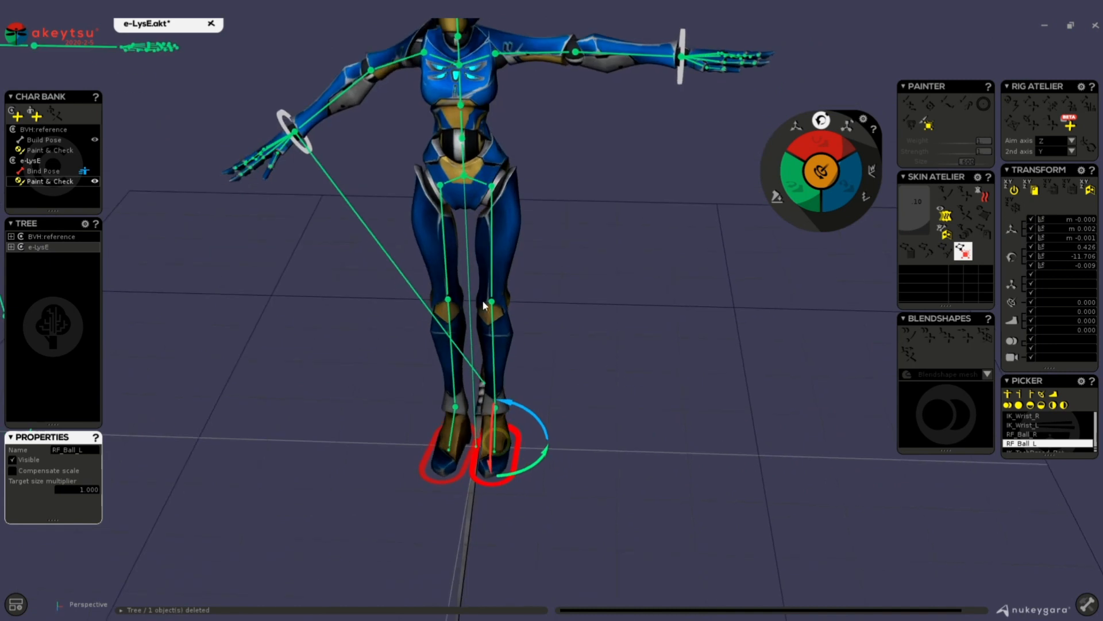
- Select e-LysE's whole left side to mirror its pose onto the right side for a new Ref Pose
click(1030, 396)
alt+middle_drag(727, 332, 726, 374)
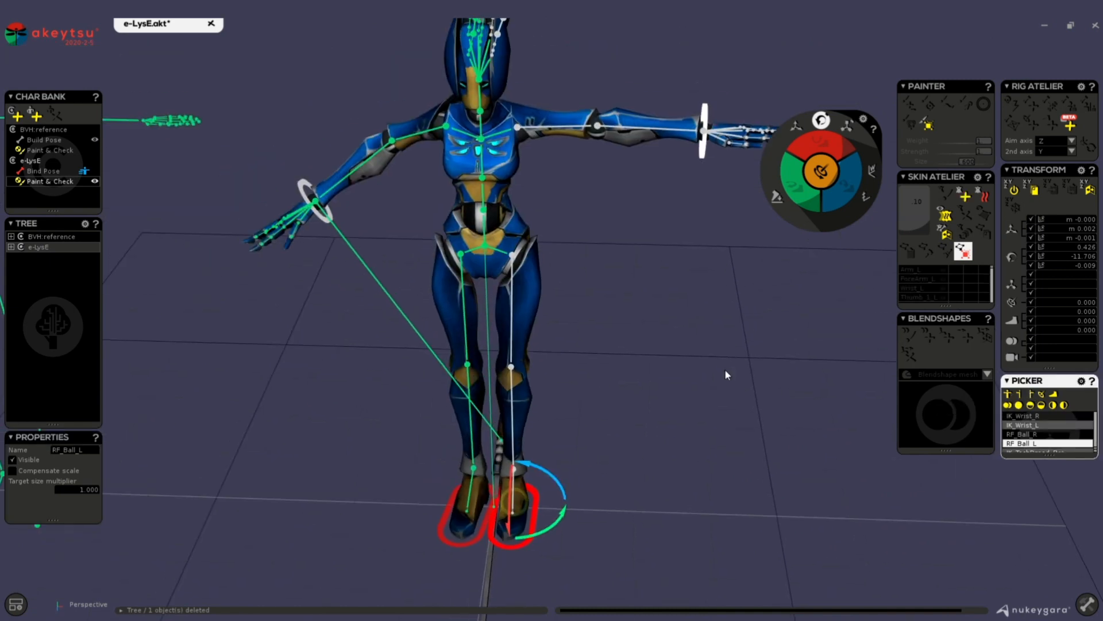
scroll(727, 377, down, 3)
alt+drag(701, 418, 701, 381)
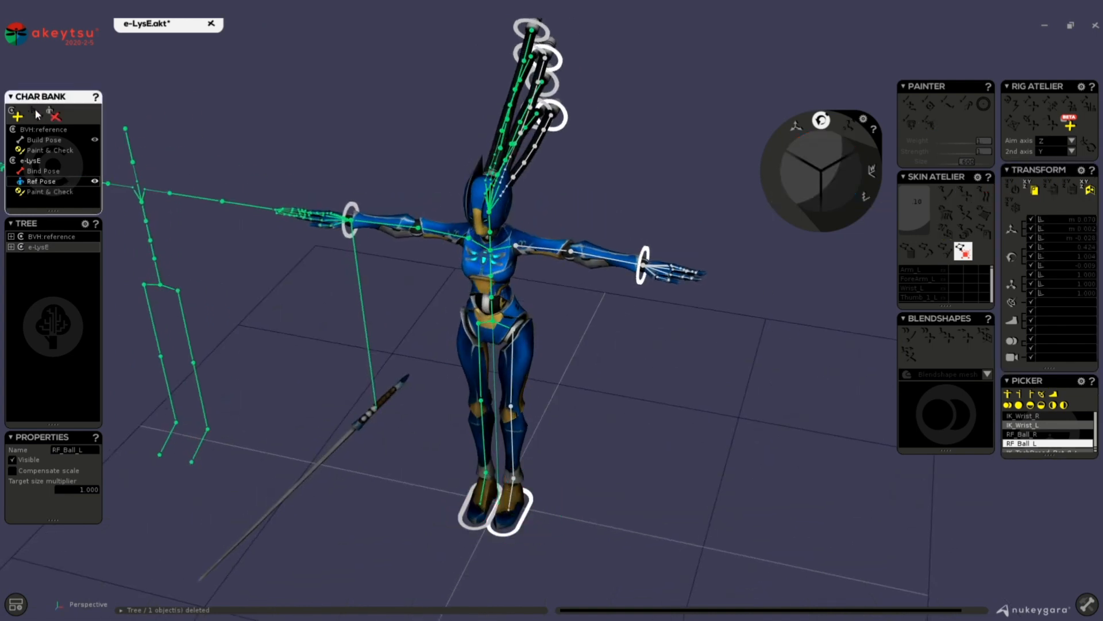
- Switch to animation mode and convert the existing animations to the modified reference pose
click(29, 460)
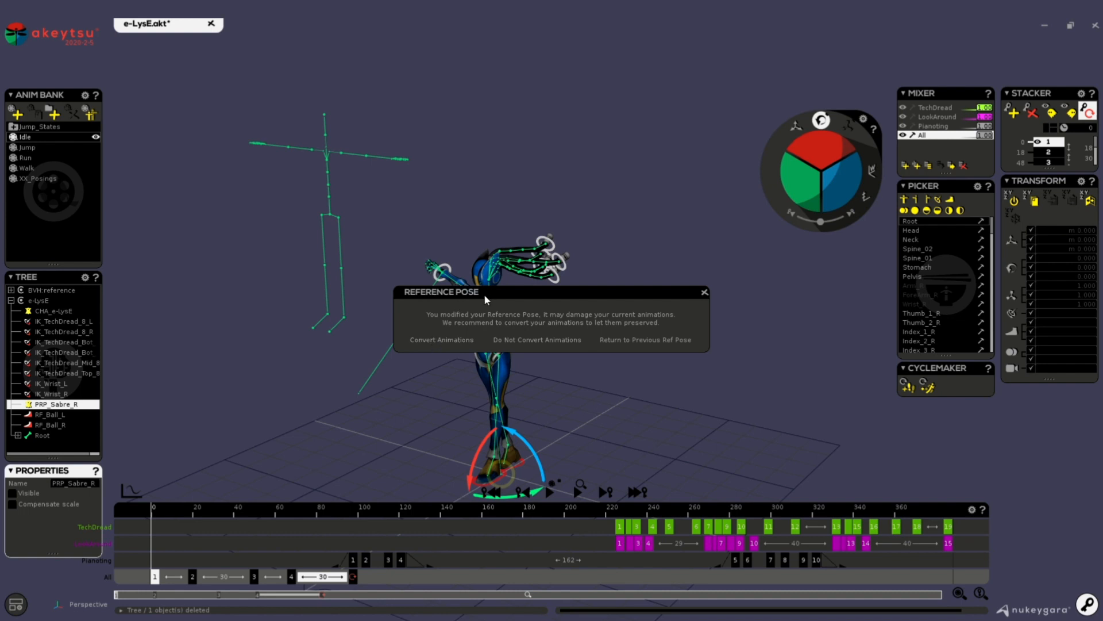
drag(484, 294, 687, 294)
click(645, 340)
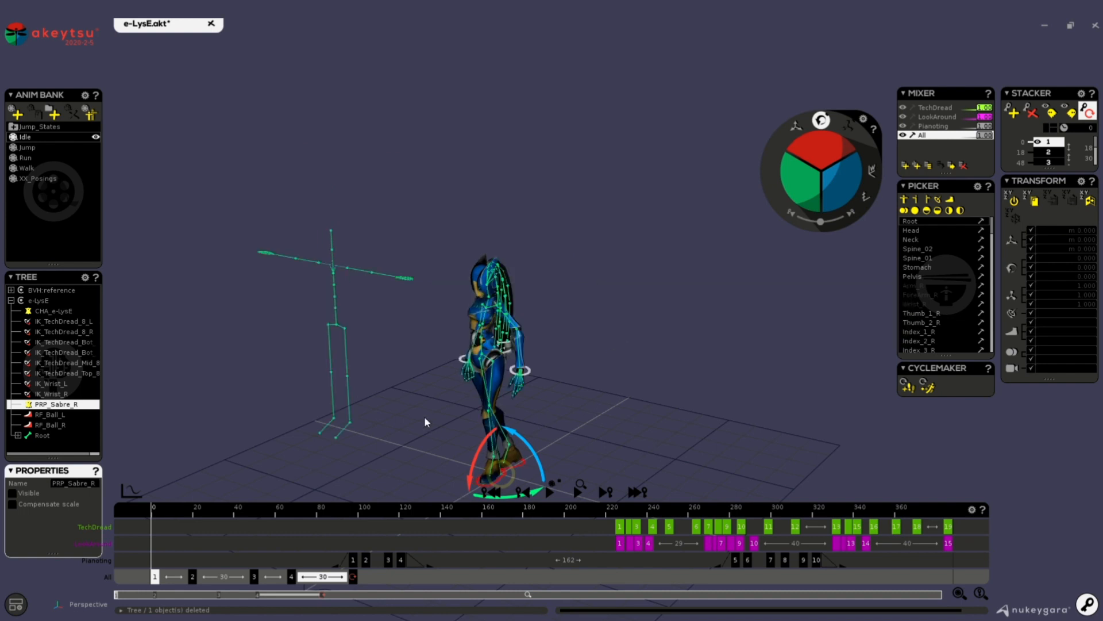
middle_drag(425, 422, 587, 420)
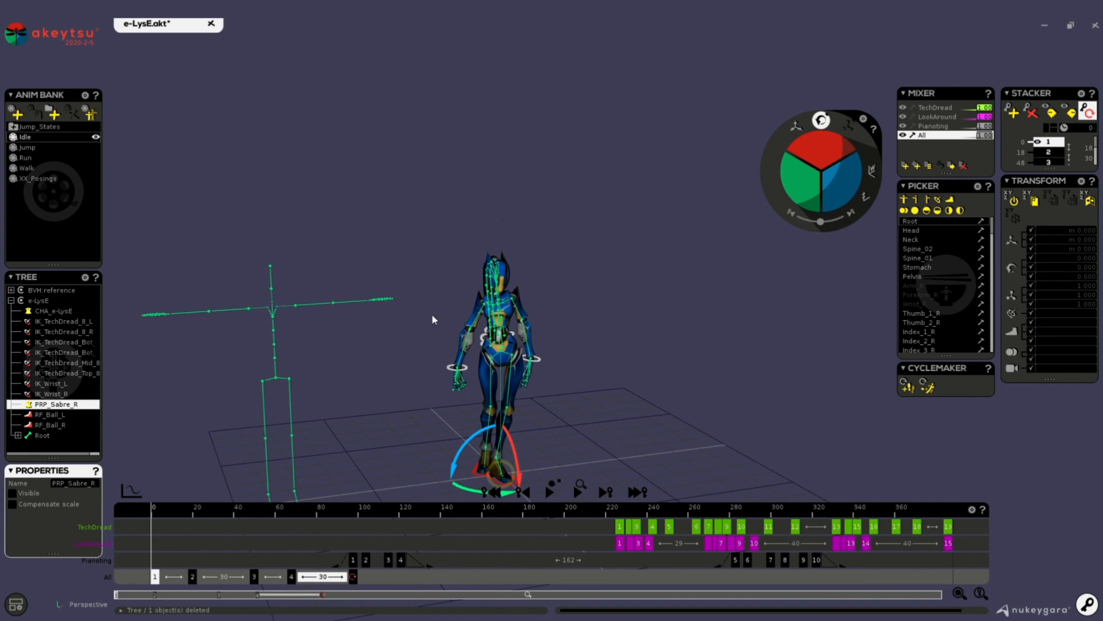
middle_drag(414, 418, 427, 310)
scroll(427, 310, up, 3)
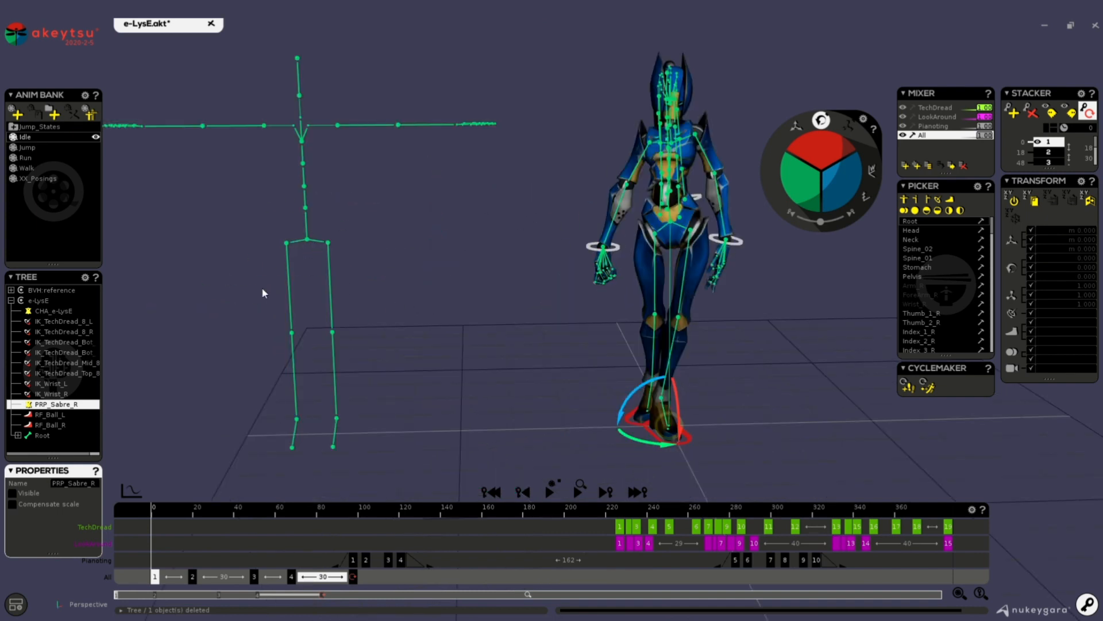
- Open Animation Retargeting, accept the reference pose reminder, and keep BVH reference as the source skeleton for e-LysE
click(95, 117)
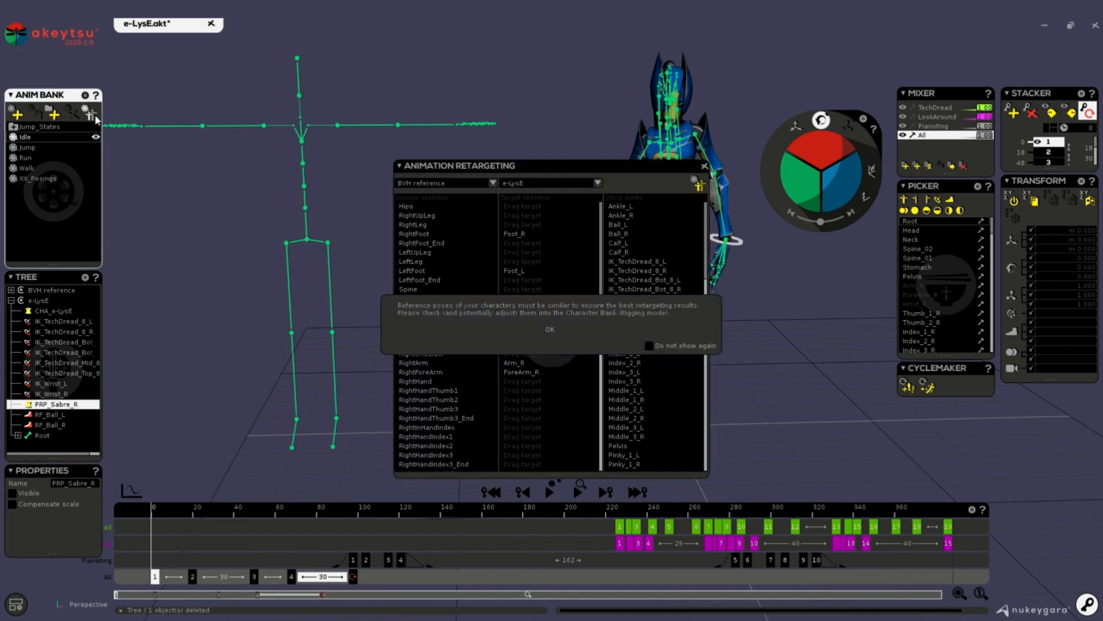
click(549, 330)
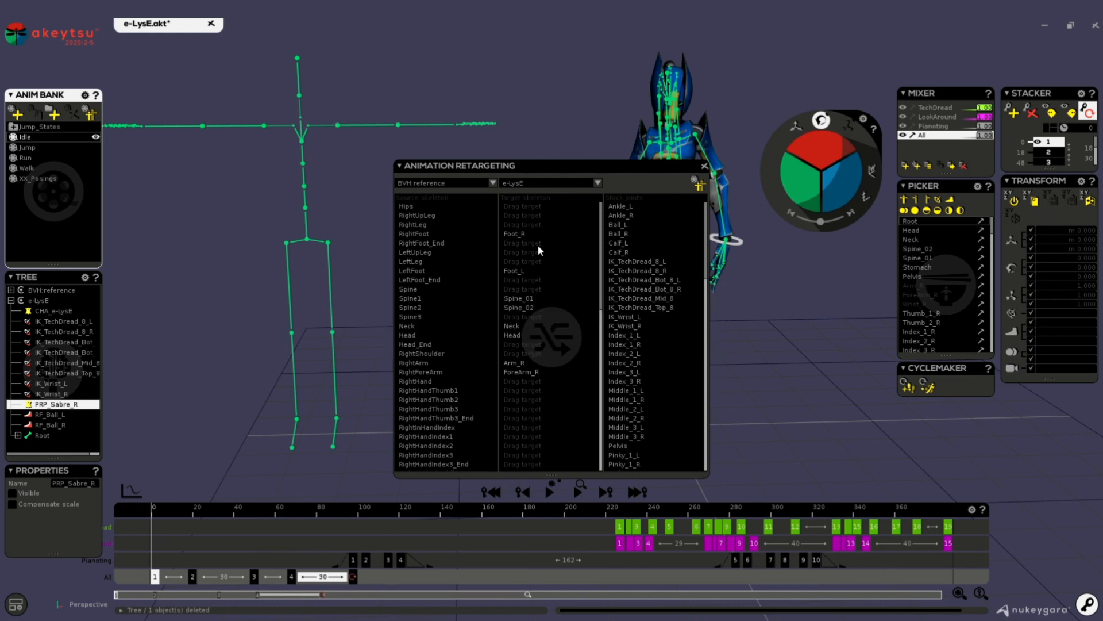
click(466, 181)
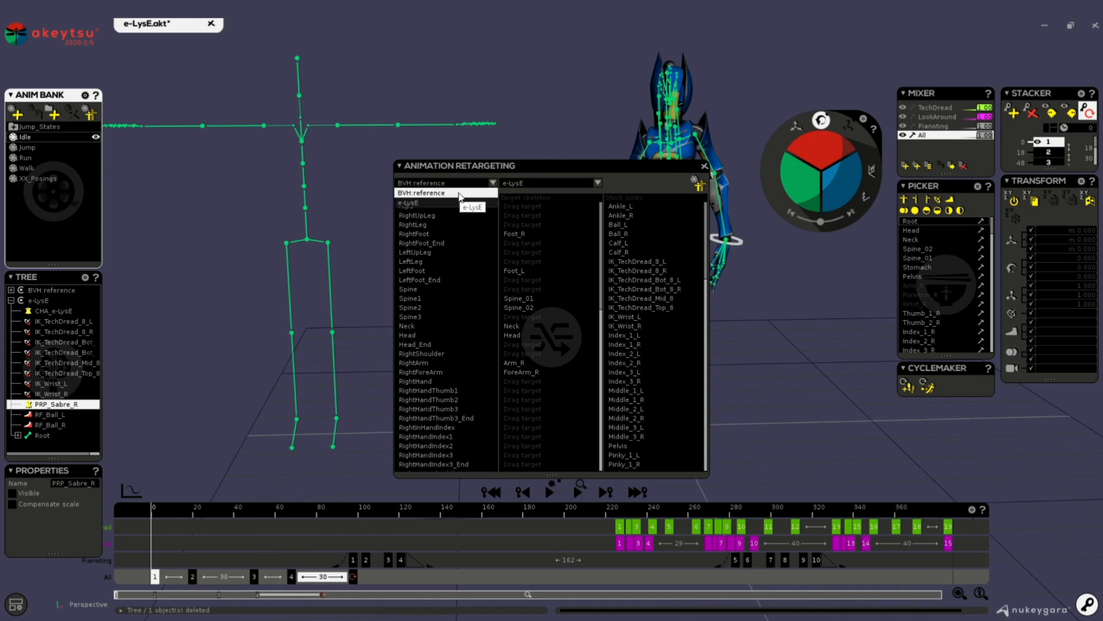
click(460, 194)
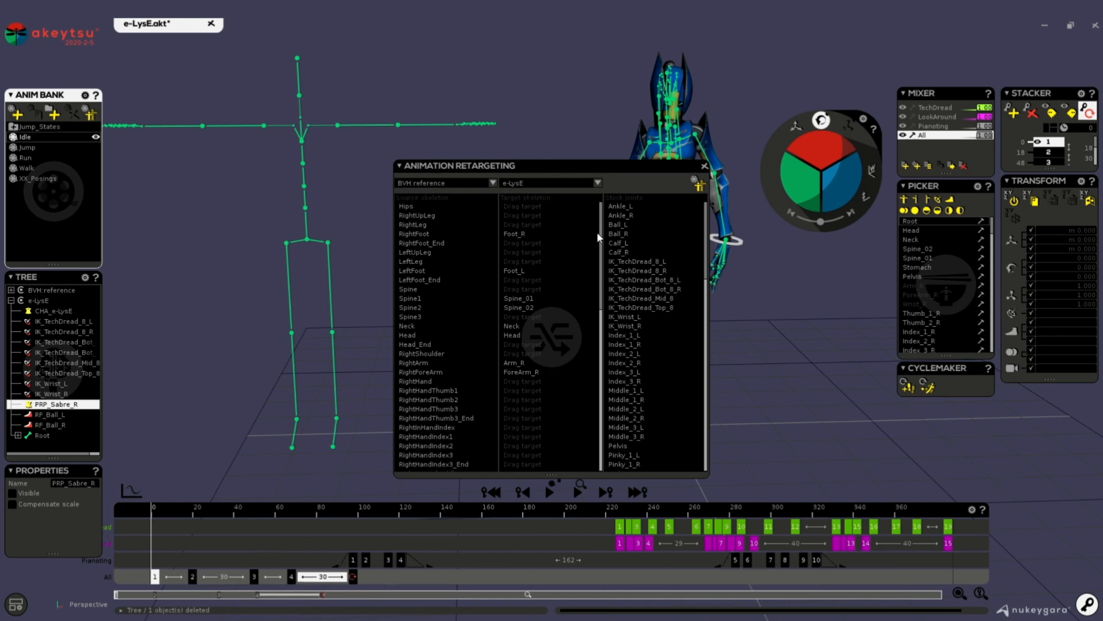
drag(644, 166, 571, 147)
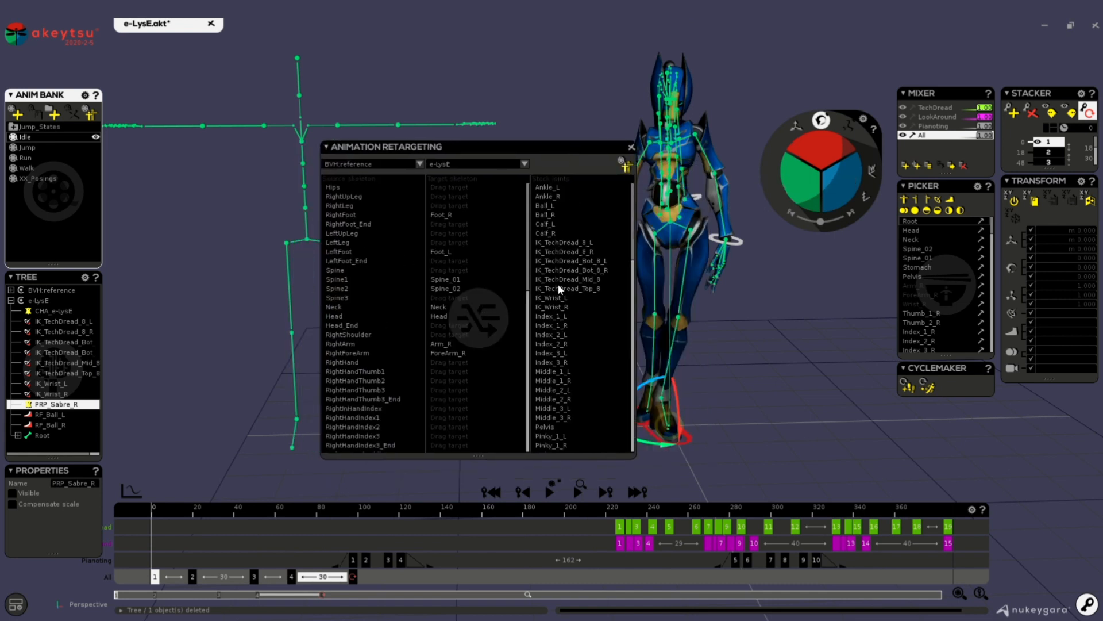
- Map Pelvis to Hips, and the right and left Thigh, Calf, Ankle and Ball joints to the UpLeg, Leg, Foot and Foot_End joints
drag(551, 325, 540, 228)
key(ctrl+z)
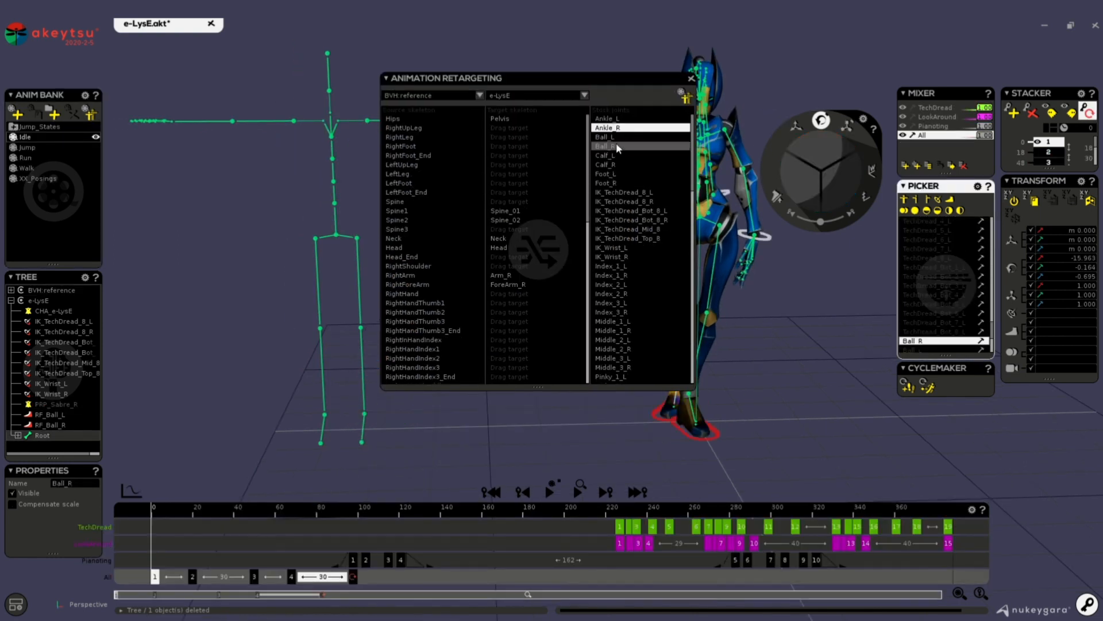
drag(616, 142, 520, 182)
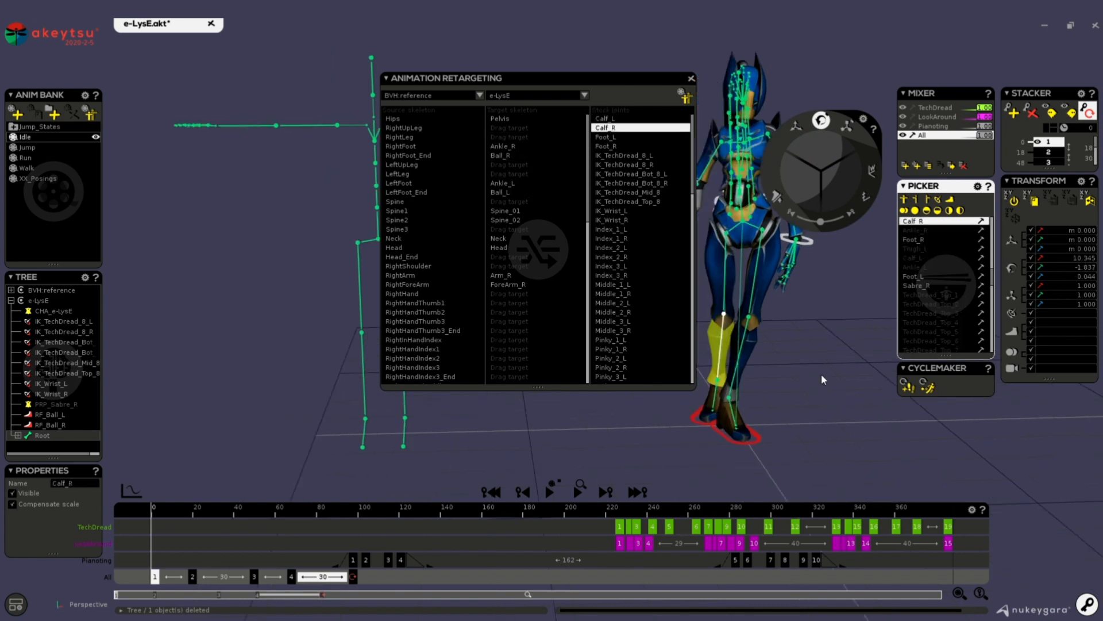
drag(605, 128, 520, 137)
drag(609, 376, 523, 164)
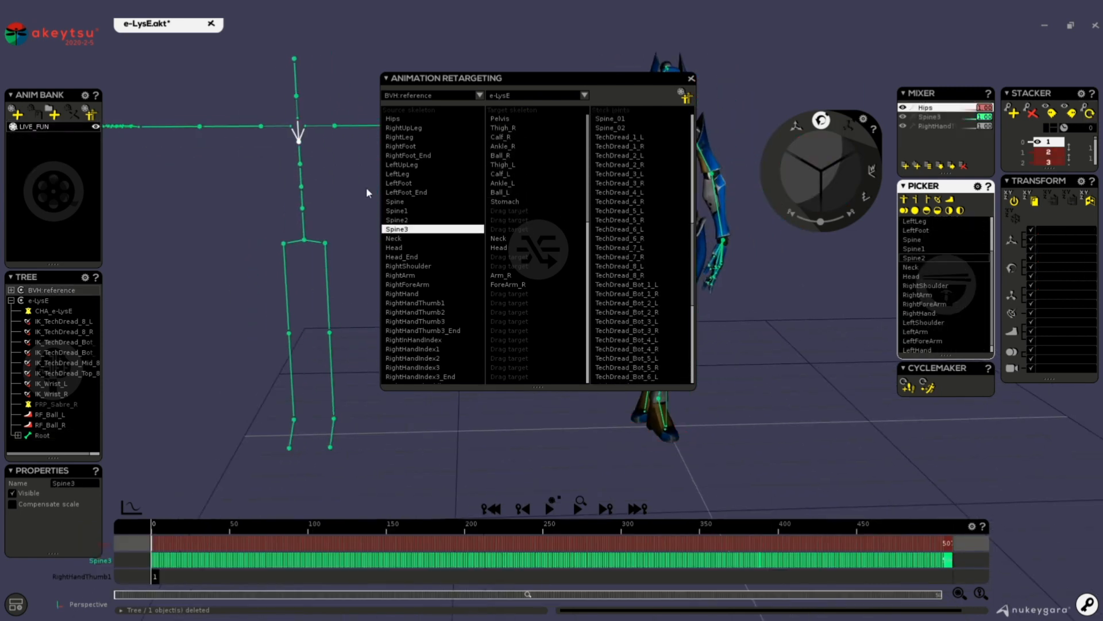
- Map Stomach, Spine_01 and Spine_02 to Spine, Spine1 and Spine3, and Wrist_R to RightHand
drag(612, 127, 519, 233)
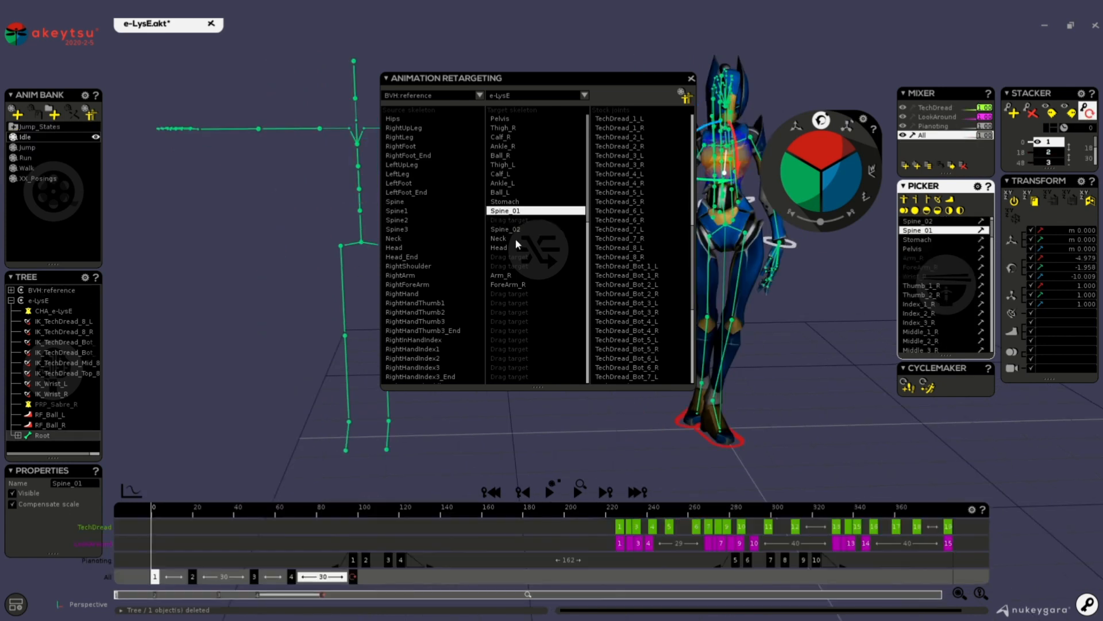
click(508, 283)
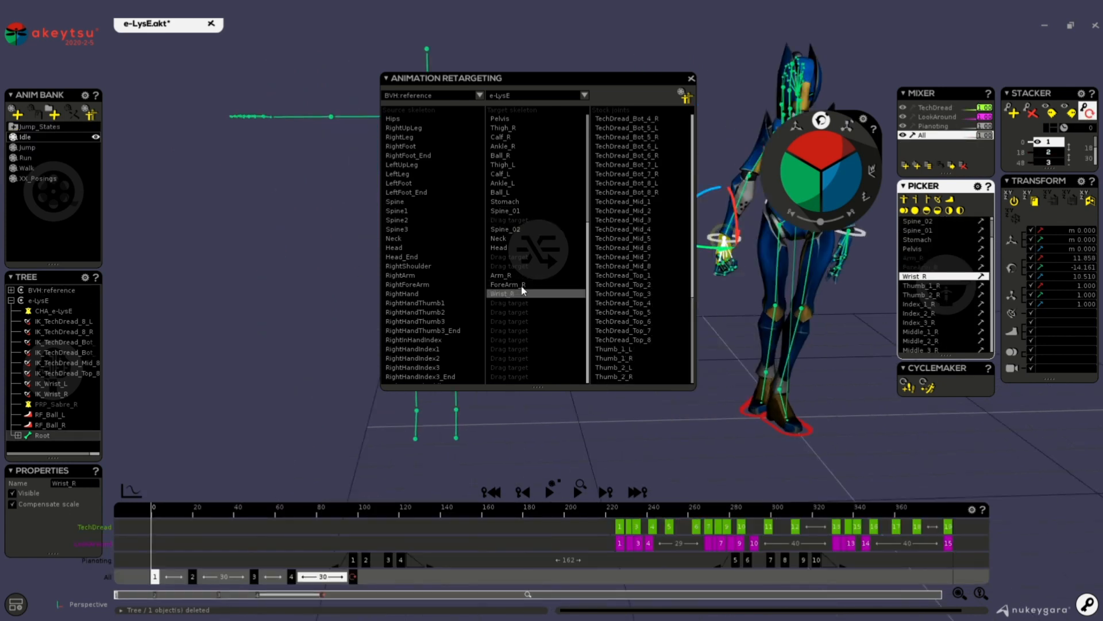
scroll(504, 213, down, 5)
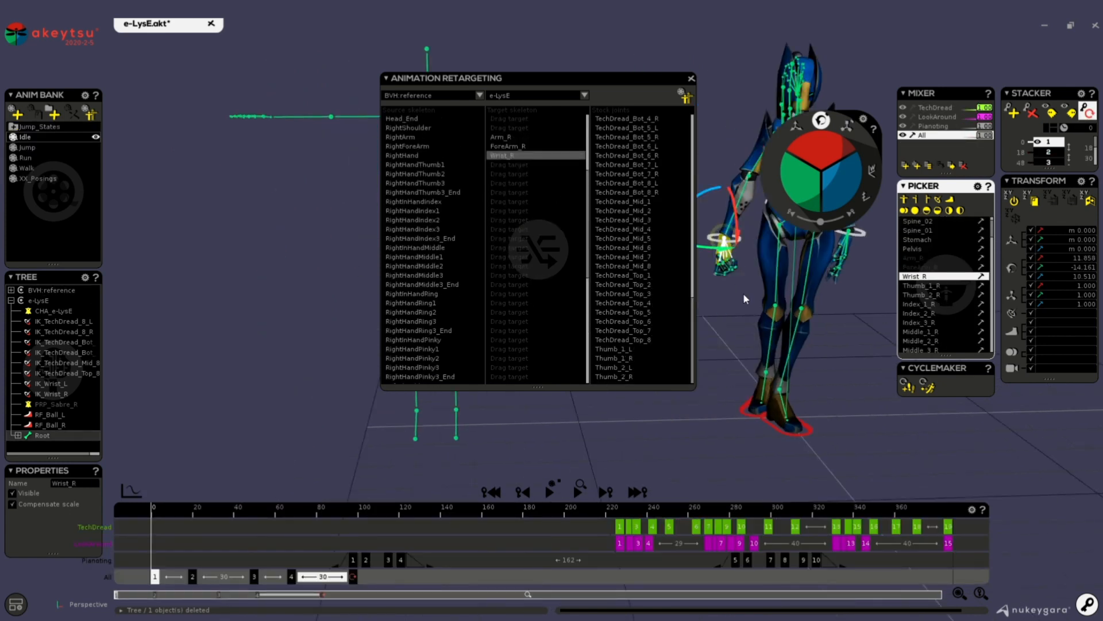
- Identify Thumb_1_R and Thumb_2_R on e-LysE's right hand, and examine the finger joints of the BVH reference skeleton's hand
alt+middle_drag(798, 342, 698, 409)
alt+right_drag(697, 409, 834, 376)
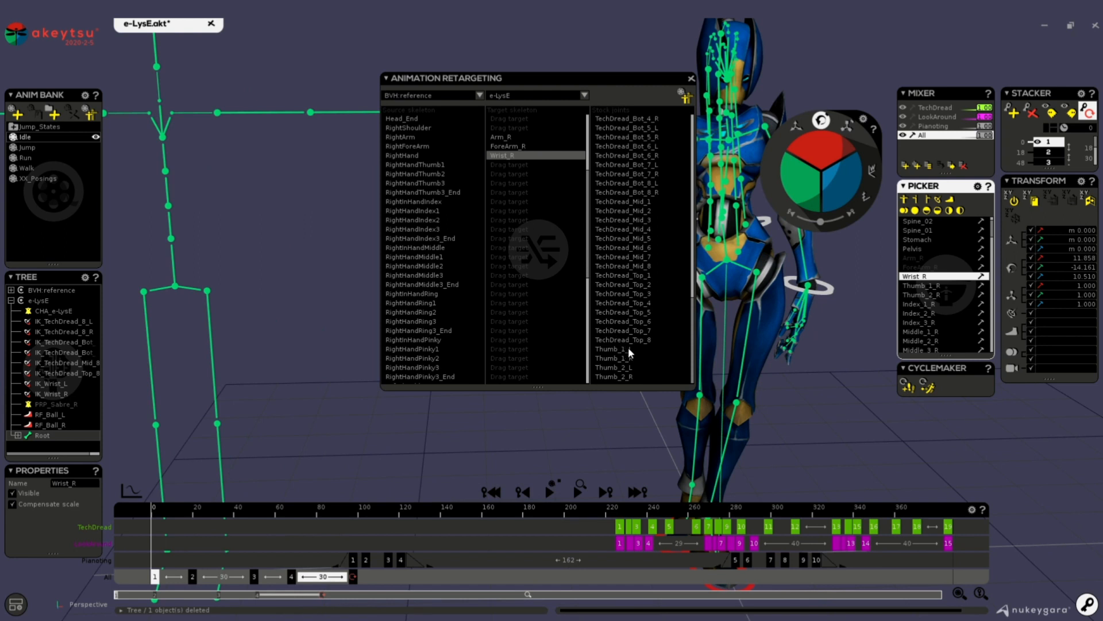
click(628, 349)
click(627, 368)
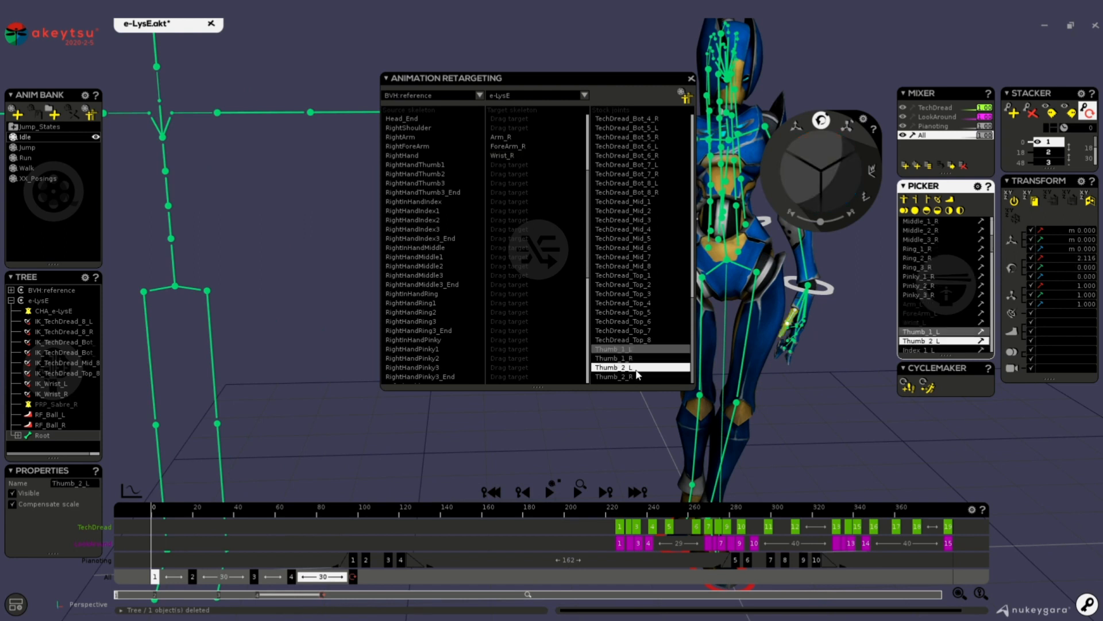
alt+drag(774, 366, 847, 355)
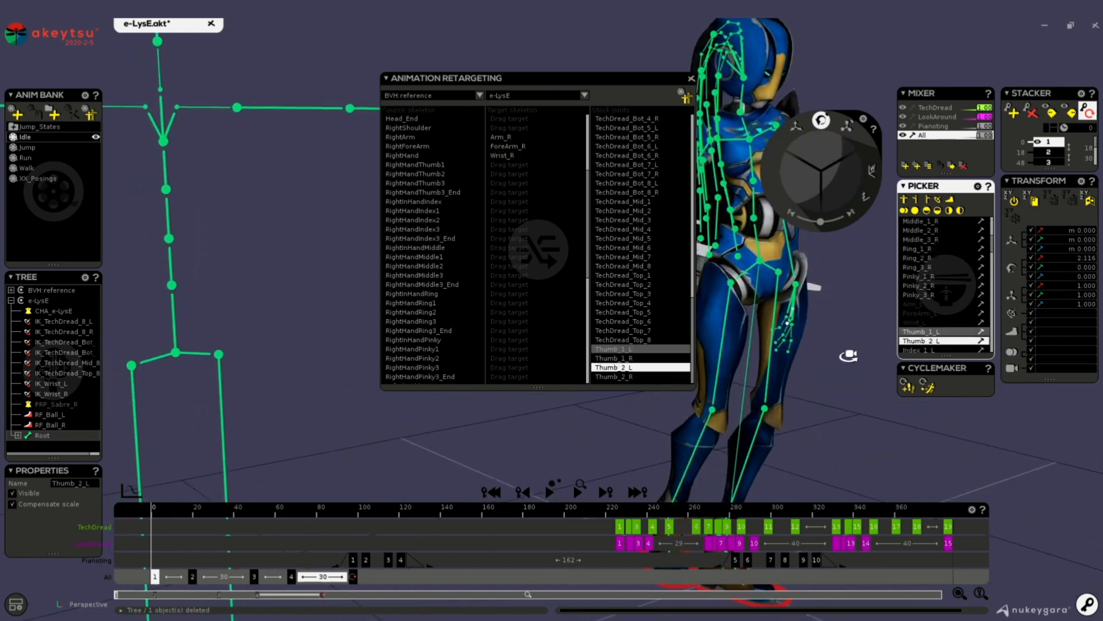
click(628, 358)
alt+middle_drag(768, 401, 873, 368)
scroll(724, 346, up, 6)
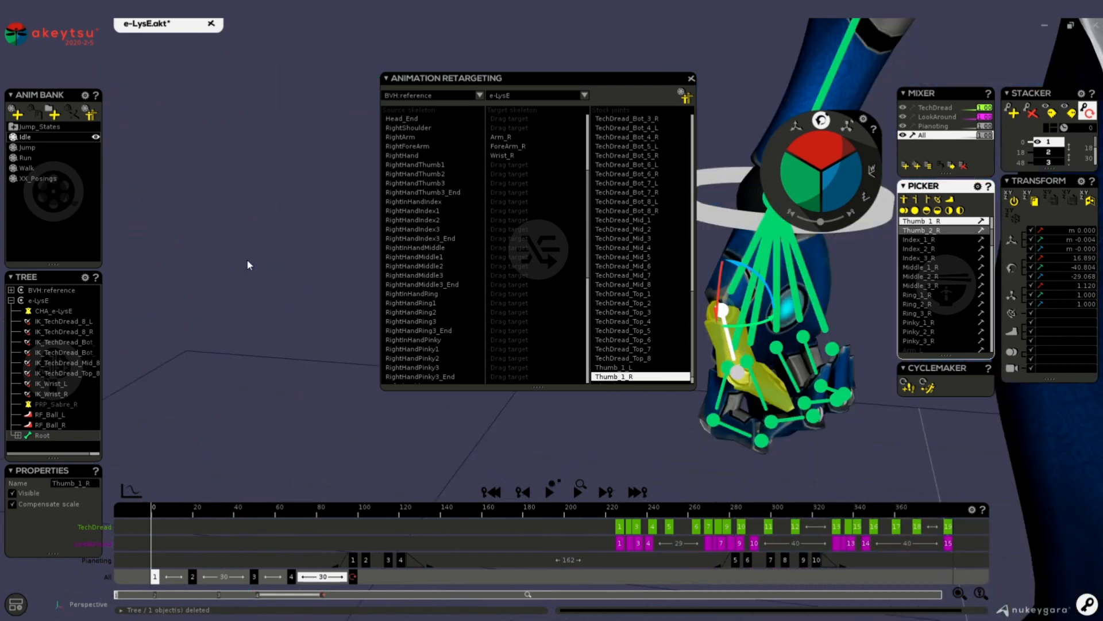
alt+right_drag(298, 319, 241, 340)
alt+drag(242, 339, 281, 372)
alt+right_drag(281, 372, 296, 323)
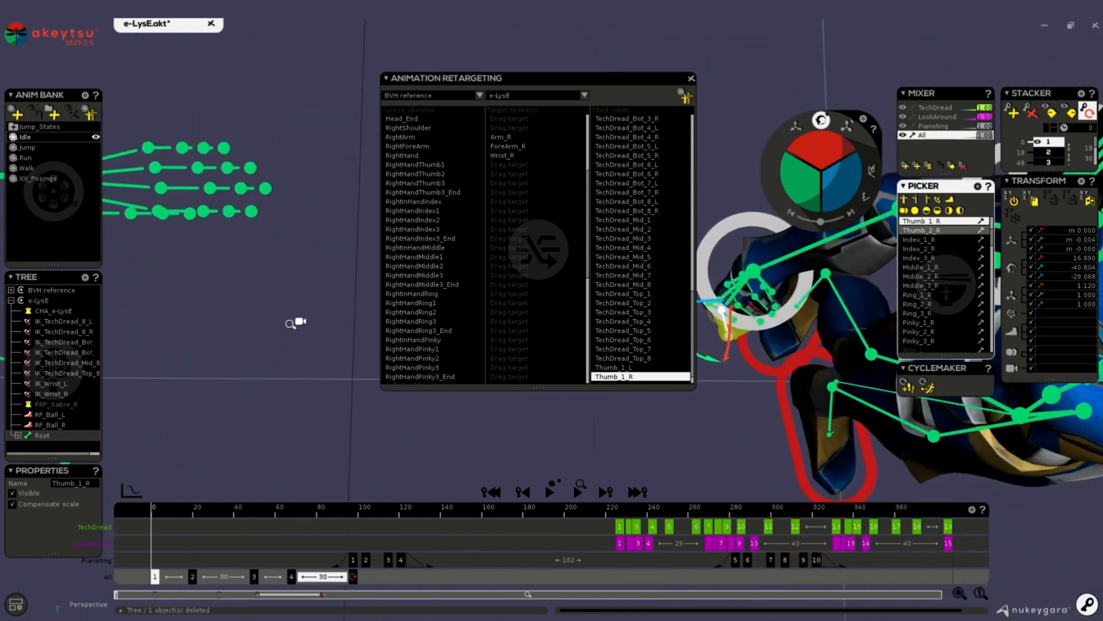
alt+middle_drag(216, 312, 283, 366)
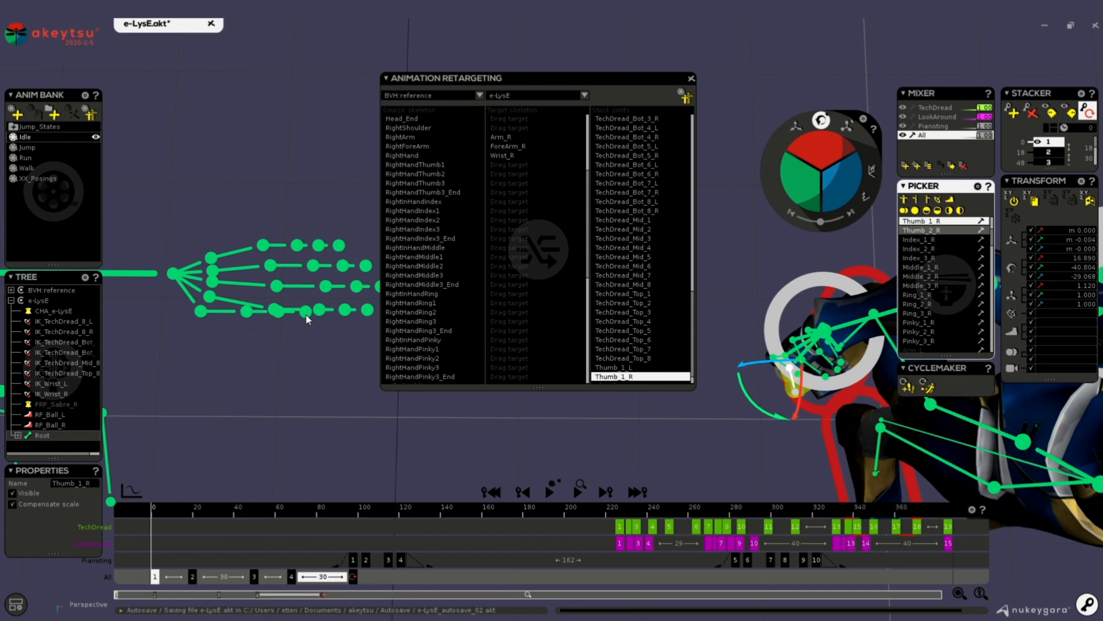
alt+middle_drag(310, 329, 279, 342)
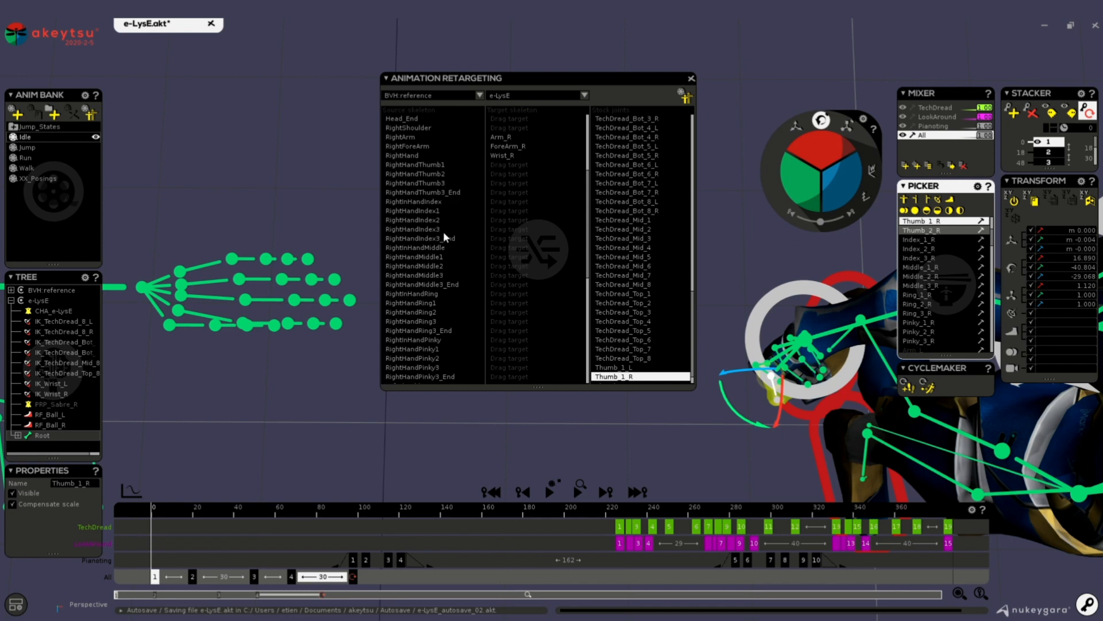
- Map e-LysE's right Thumb, Index and Middle joints to the matching numbered RightHandThumb, RightHandIndex and RightHandMiddle joints
scroll(629, 339, down, 1)
drag(632, 359, 553, 223)
alt+drag(662, 452, 798, 416)
double_click(758, 431)
drag(608, 222, 508, 213)
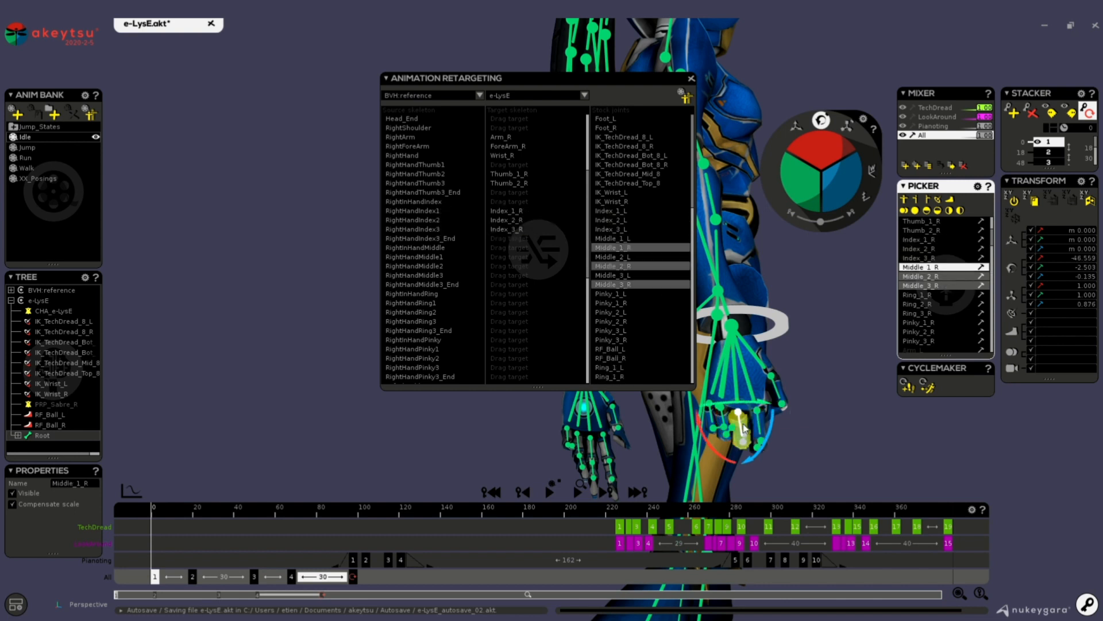
double_click(743, 433)
drag(621, 256, 505, 254)
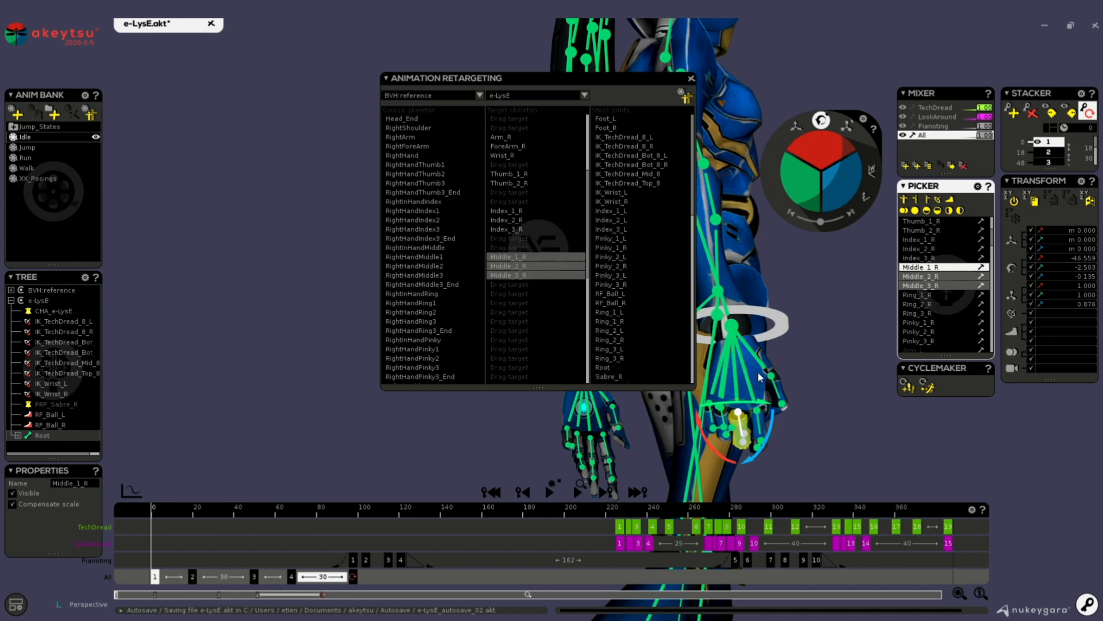
- Map e-LysE's right Ring and Pinky joints to the matching numbered RightHandRing and RightHandPinky joints
double_click(726, 426)
drag(614, 321, 509, 305)
double_click(710, 405)
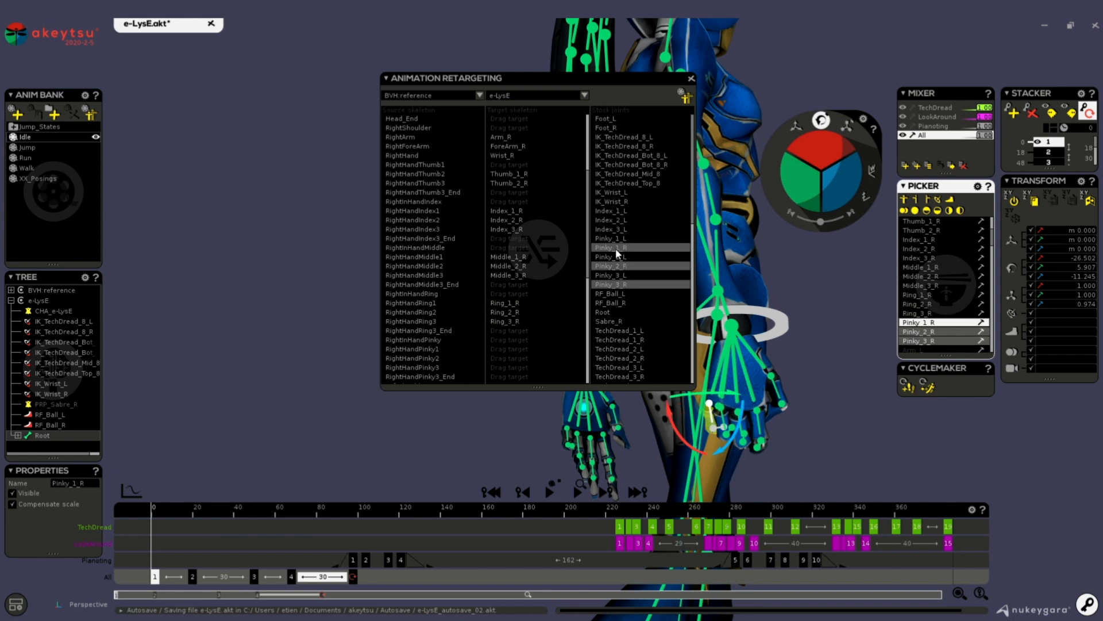
drag(615, 249, 516, 352)
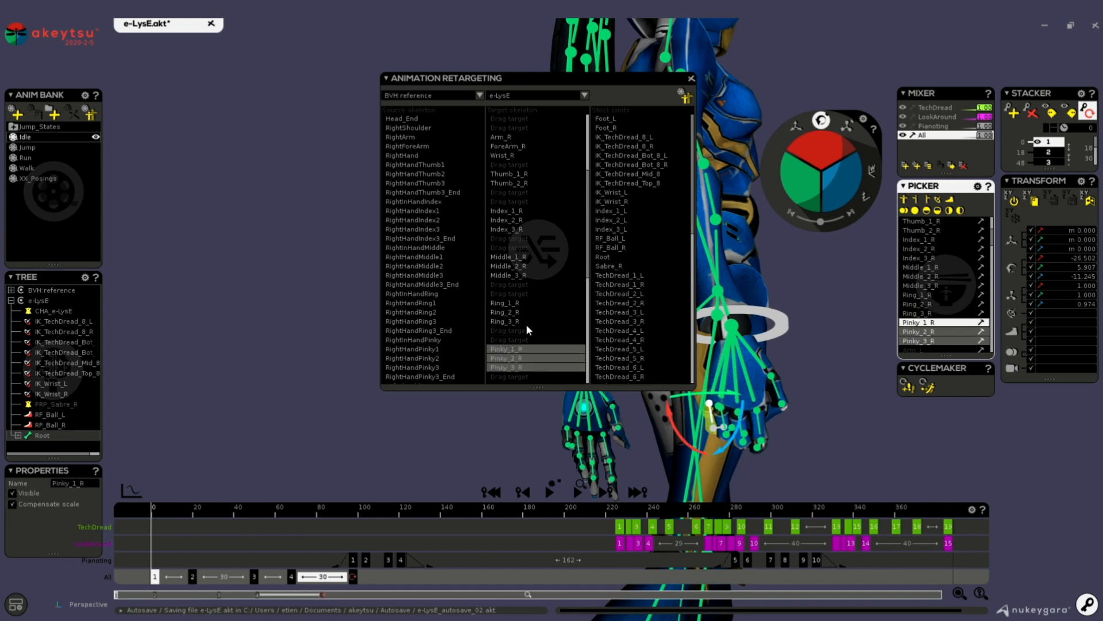
- Map Index_1_L, Index_2_L and Index_3_L to LeftHandIndex1, LeftHandIndex2 and LeftHandIndex3
scroll(525, 320, down, 9)
middle_drag(744, 456, 435, 436)
click(322, 404)
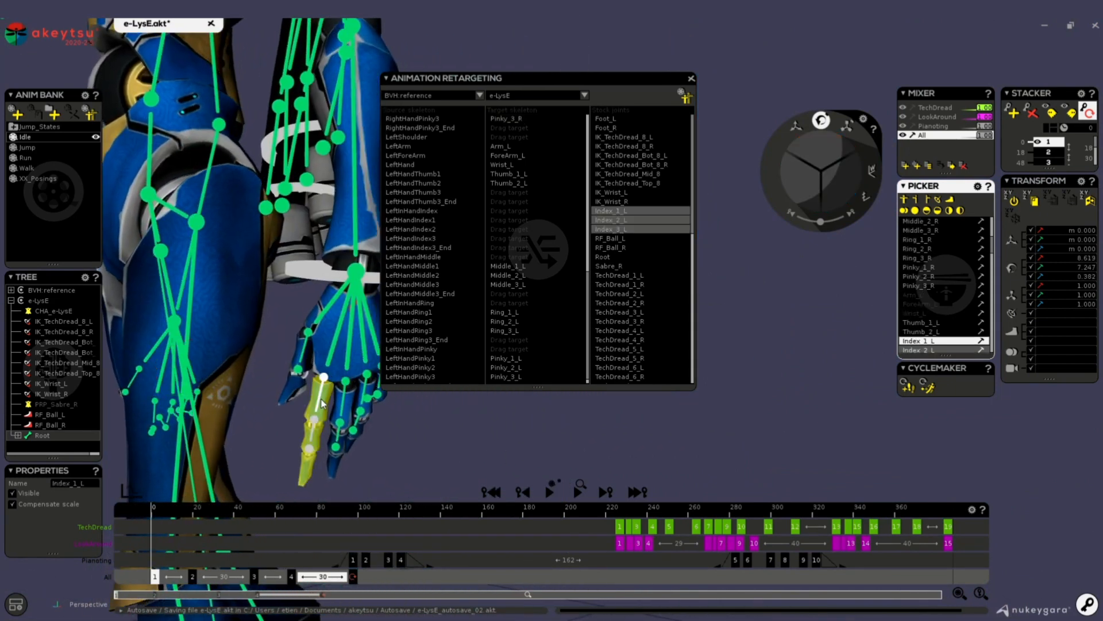
drag(623, 212, 501, 220)
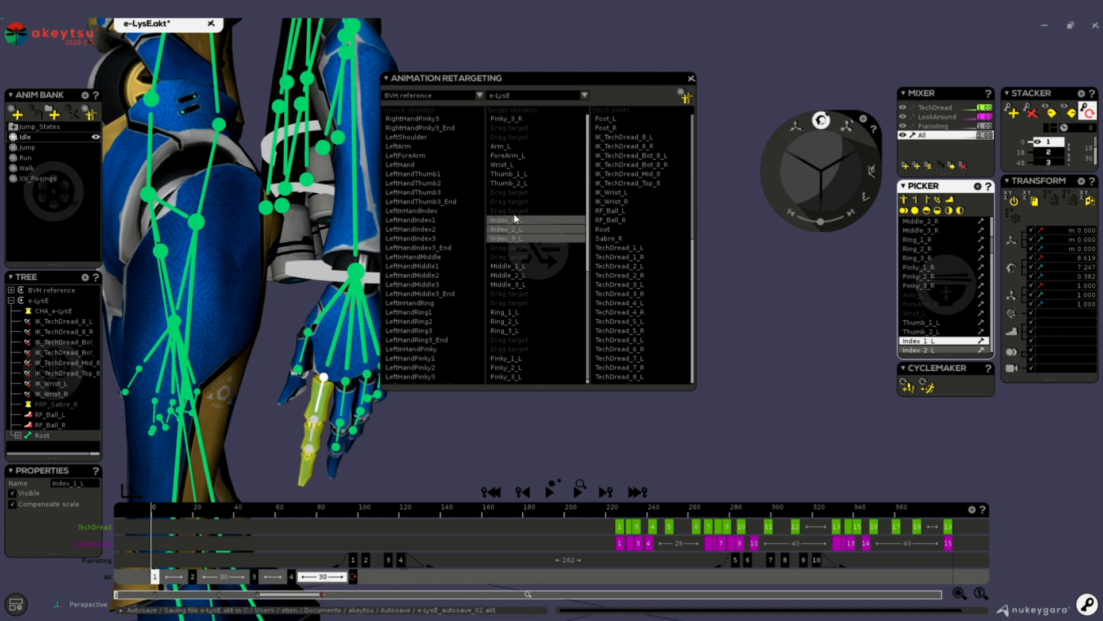
- Remap Thumb_1_L to LeftHandThumb2 and Thumb_2_L to LeftHandThumb3
click(515, 181)
shift+click(516, 175)
mouse_move(510, 175)
mouse_down()
mouse_move(517, 195)
mouse_move(520, 183)
mouse_up()
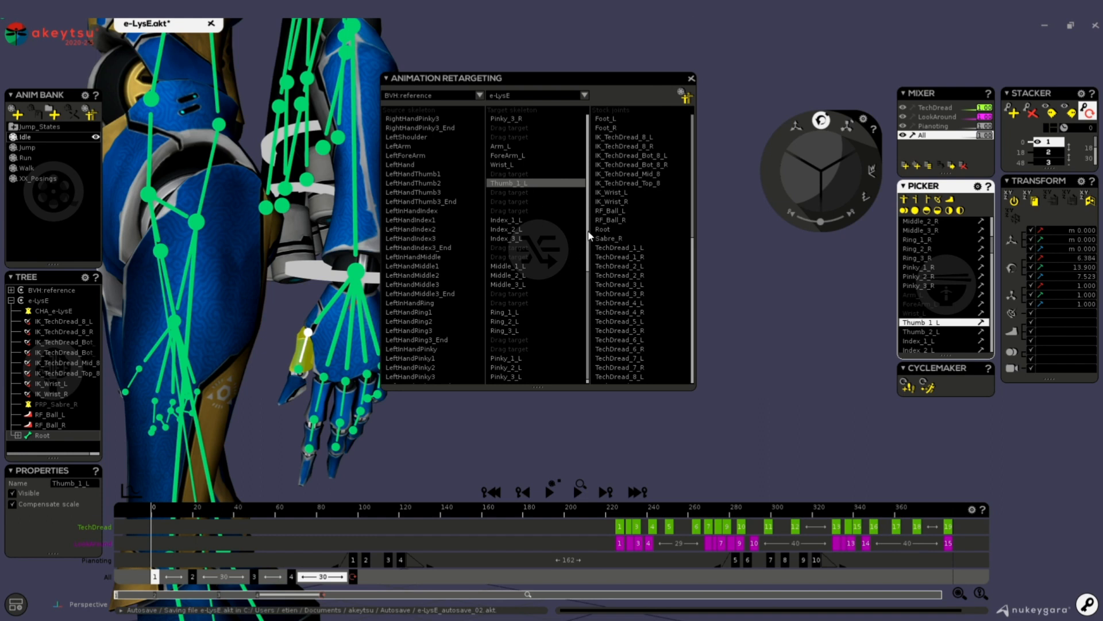
scroll(633, 379, down, 10)
drag(632, 376, 517, 193)
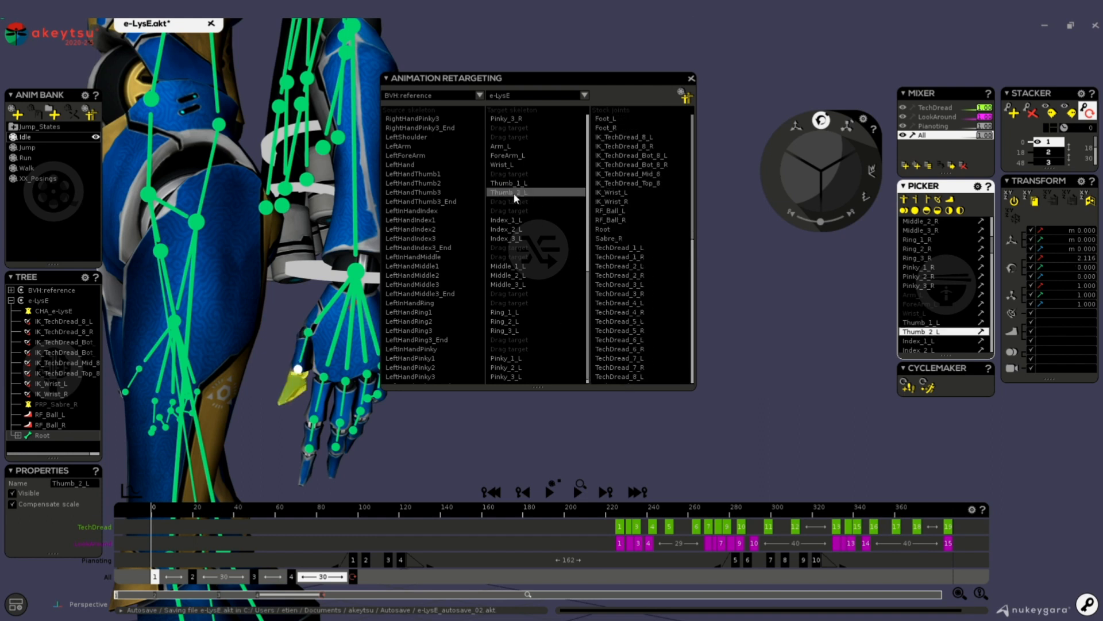
scroll(515, 189, up, 8)
scroll(515, 183, down, 8)
- Retarget the BVH reference's LIVE_FUN animation onto e-LysE and return the timeline to frame 0
alt+right_drag(362, 241, 336, 443)
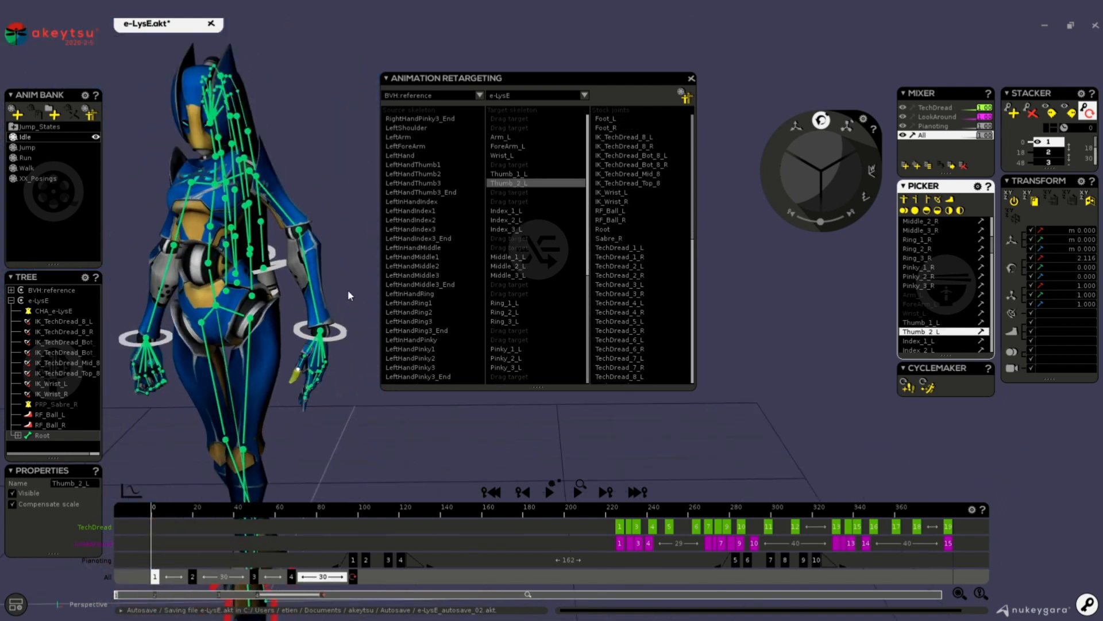
alt+right_drag(350, 295, 278, 404)
alt+middle_drag(278, 404, 458, 339)
alt+middle_drag(272, 300, 331, 318)
drag(582, 81, 865, 121)
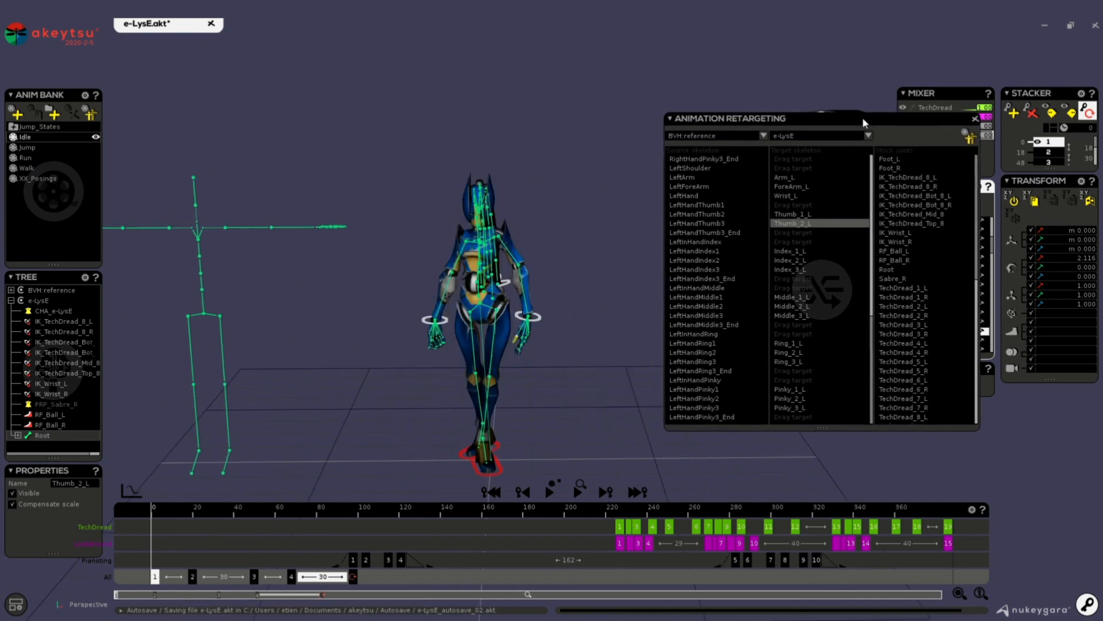
alt+drag(597, 230, 431, 268)
alt+middle_drag(350, 273, 411, 266)
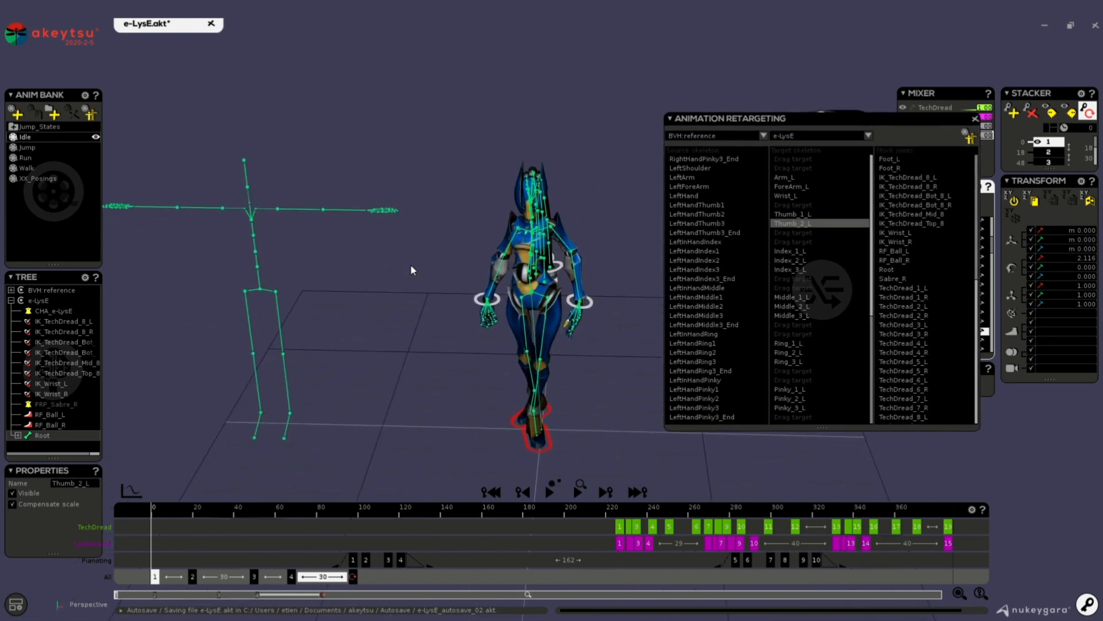
click(974, 142)
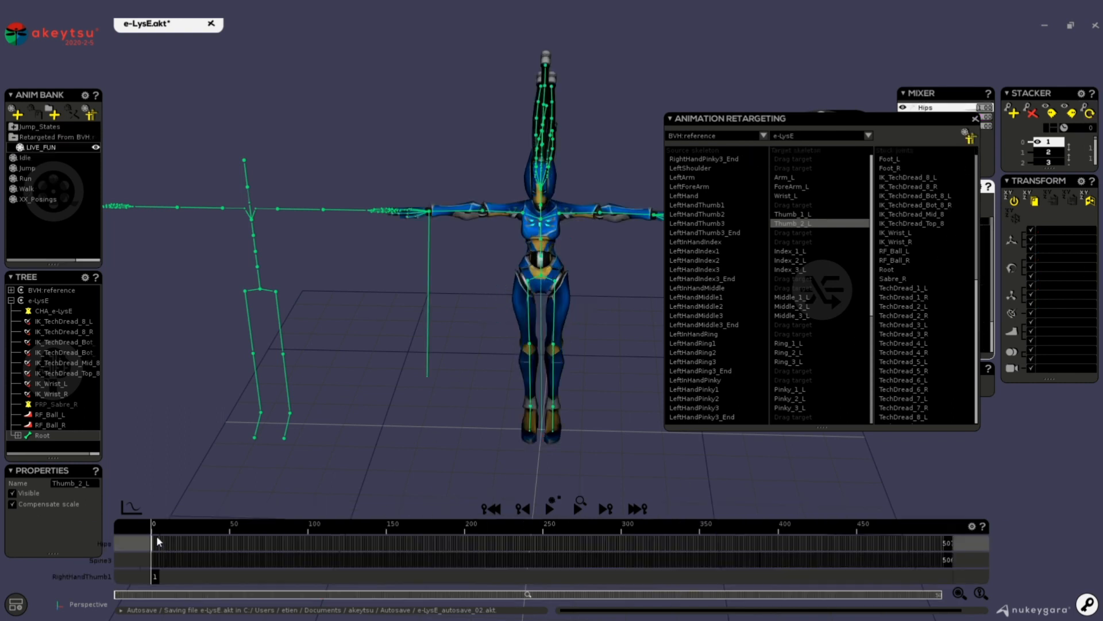
drag(167, 533, 98, 518)
alt+drag(246, 344, 270, 338)
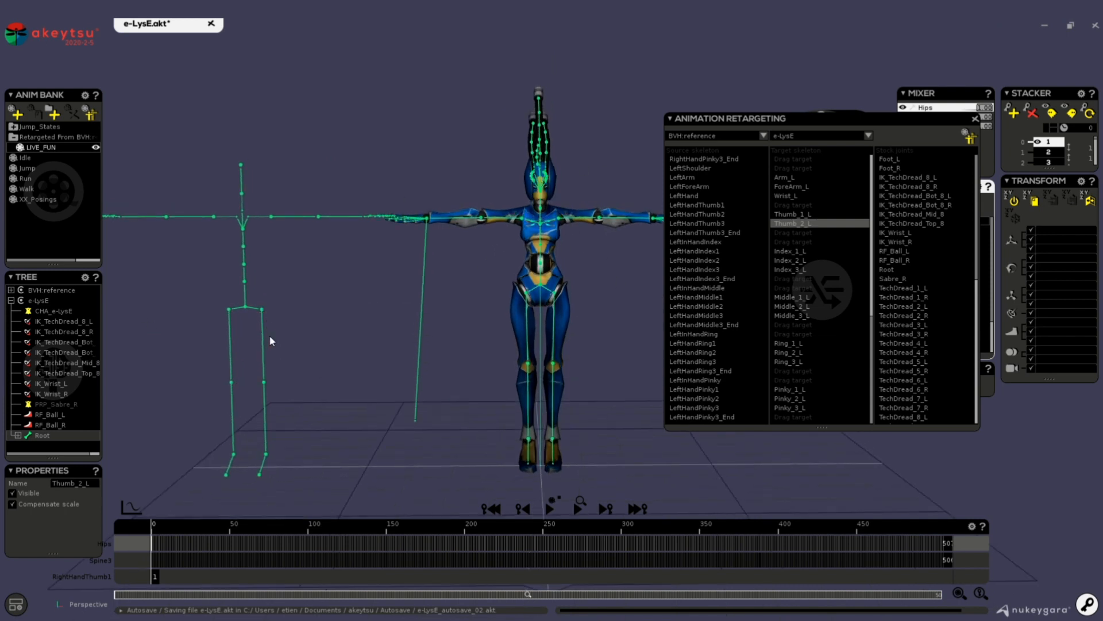
alt+middle_drag(270, 338, 304, 334)
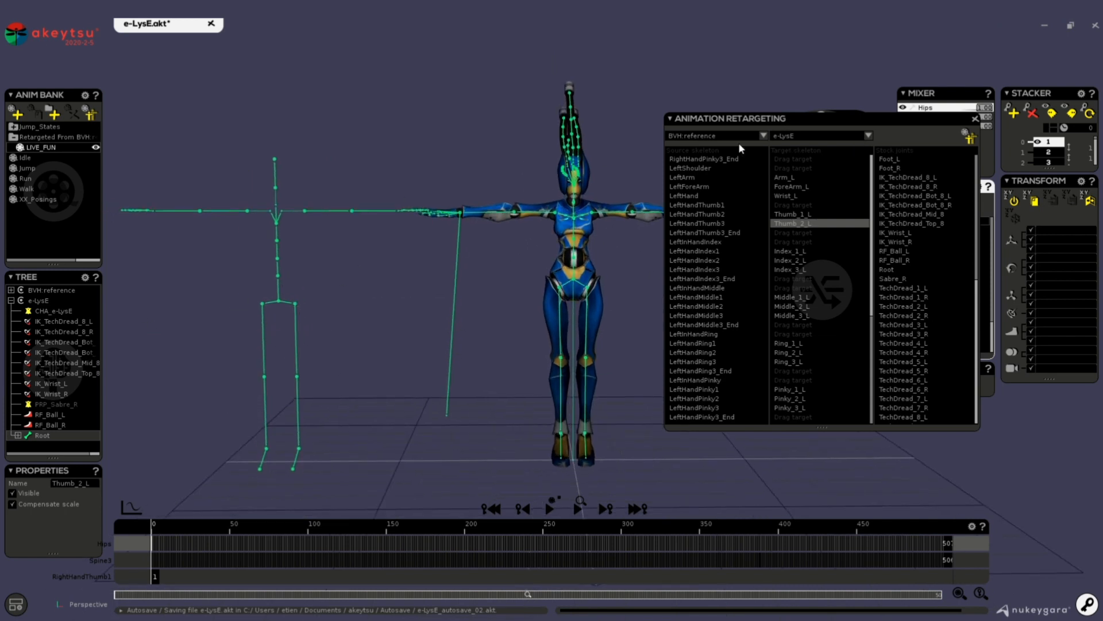
- Set e-LysE as the retargeting source and BVH reference as the target, and retarget e-LysE's animations onto the BVH skeleton
click(718, 137)
click(712, 157)
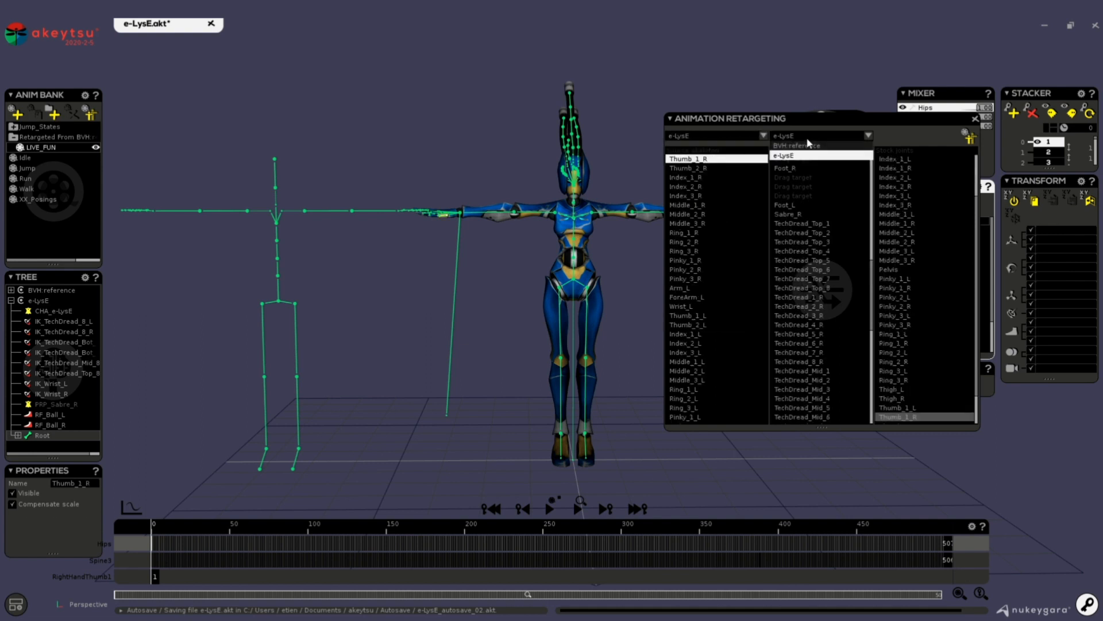
click(856, 136)
click(803, 154)
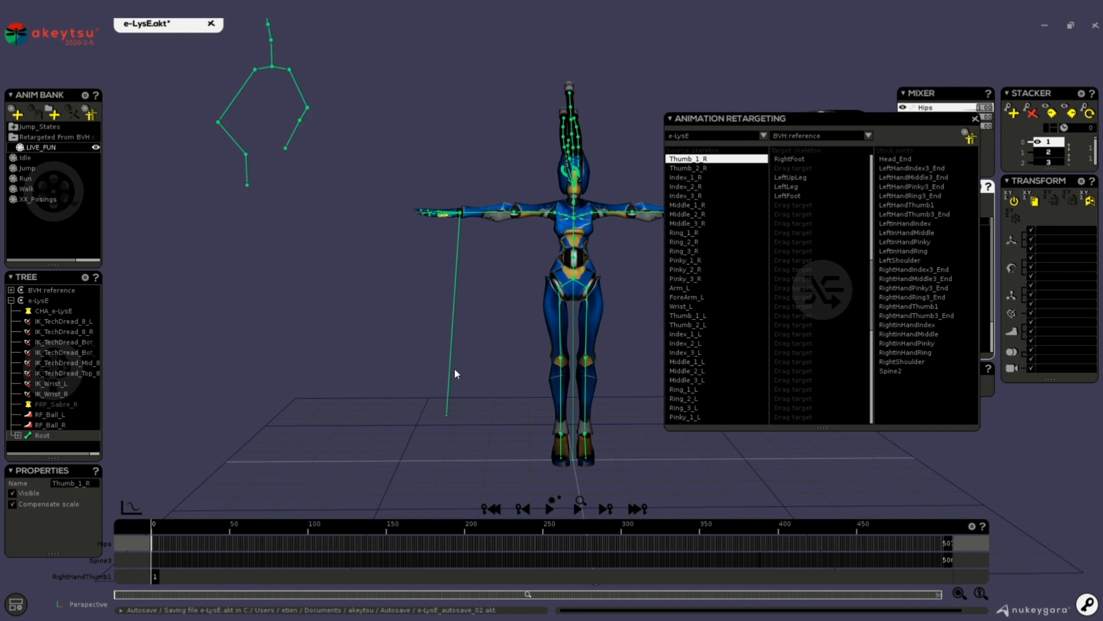
alt+middle_drag(397, 245, 404, 320)
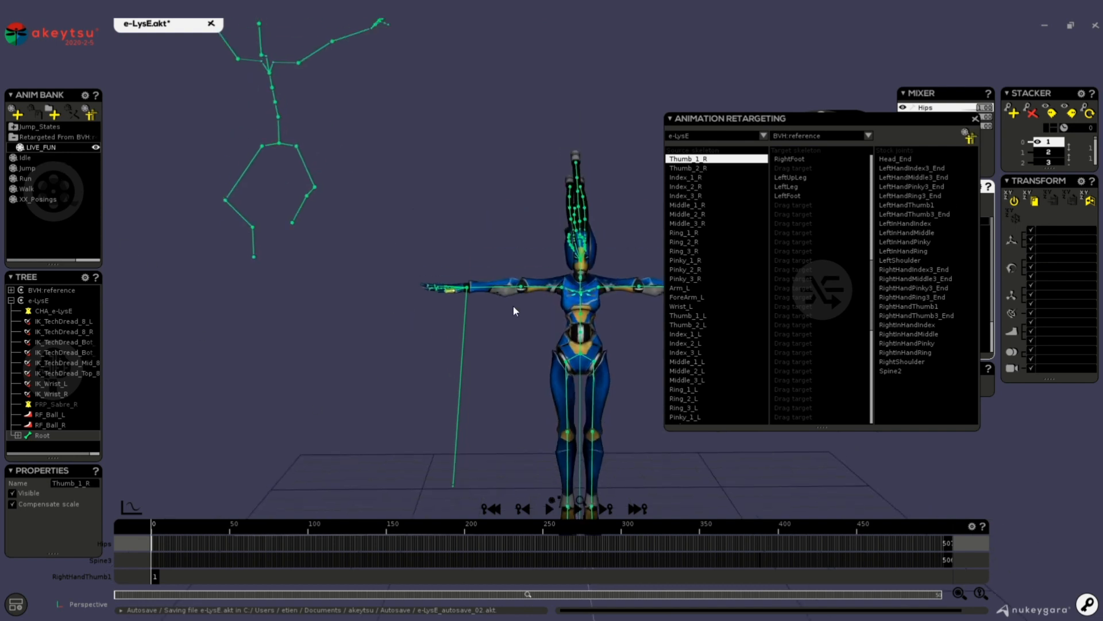
- Activate the Walk animation on both e-LysE and the BVH reference skeleton, and play it to compare their motion
click(589, 361)
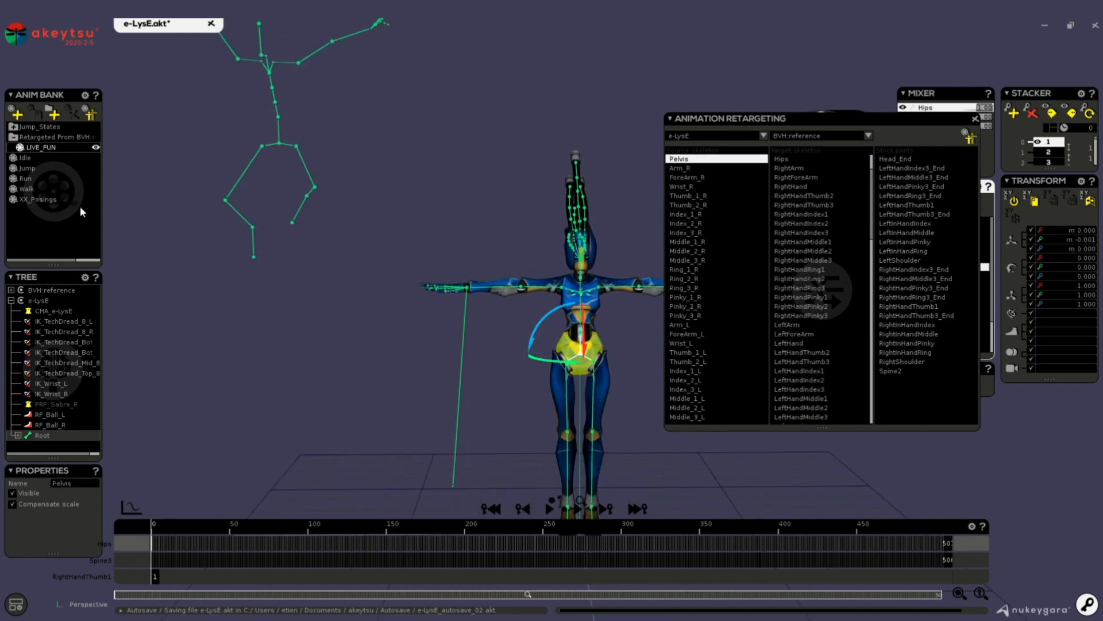
click(35, 188)
click(287, 380)
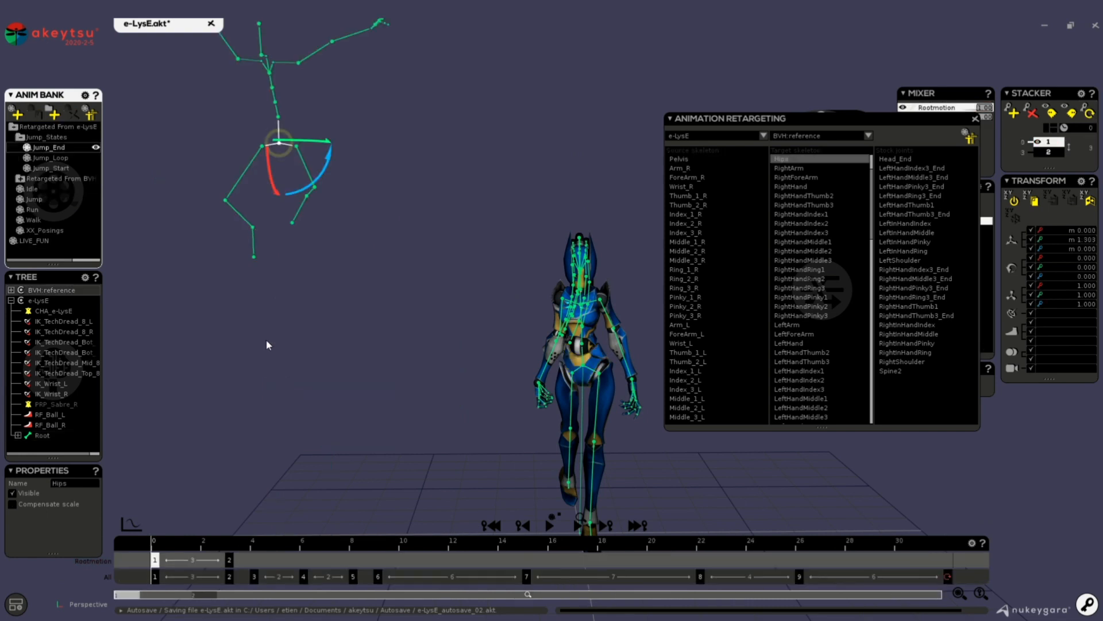
click(36, 221)
alt+middle_drag(500, 467, 484, 379)
key(space)
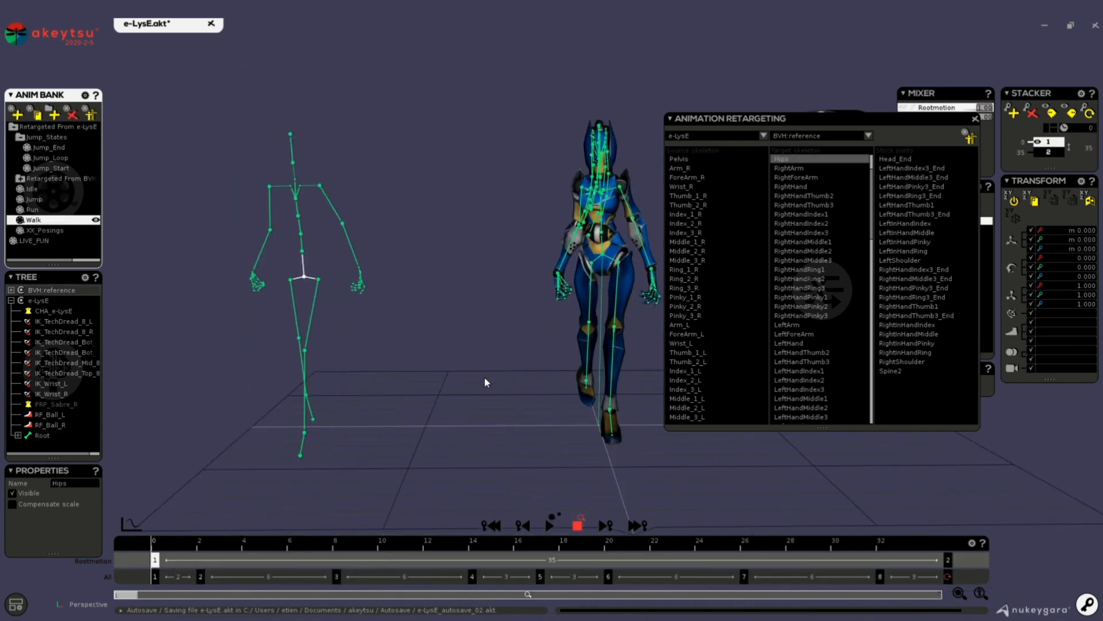
alt+drag(484, 381, 425, 391)
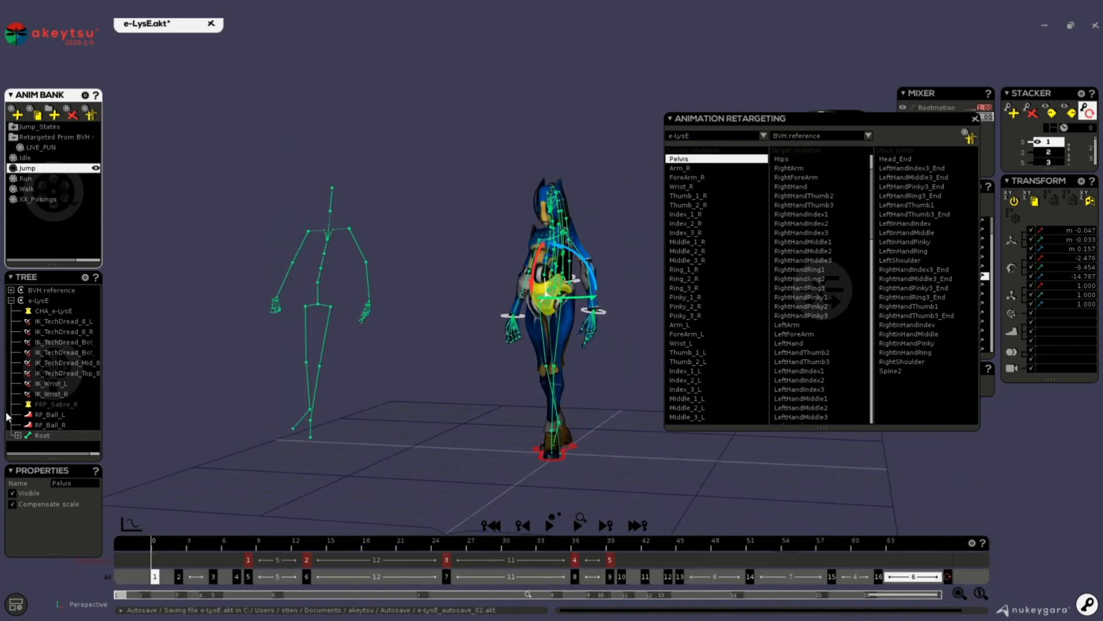
- Close Animation Retargeting and frame e-LysE and the BVH reference skeleton side by side
click(975, 118)
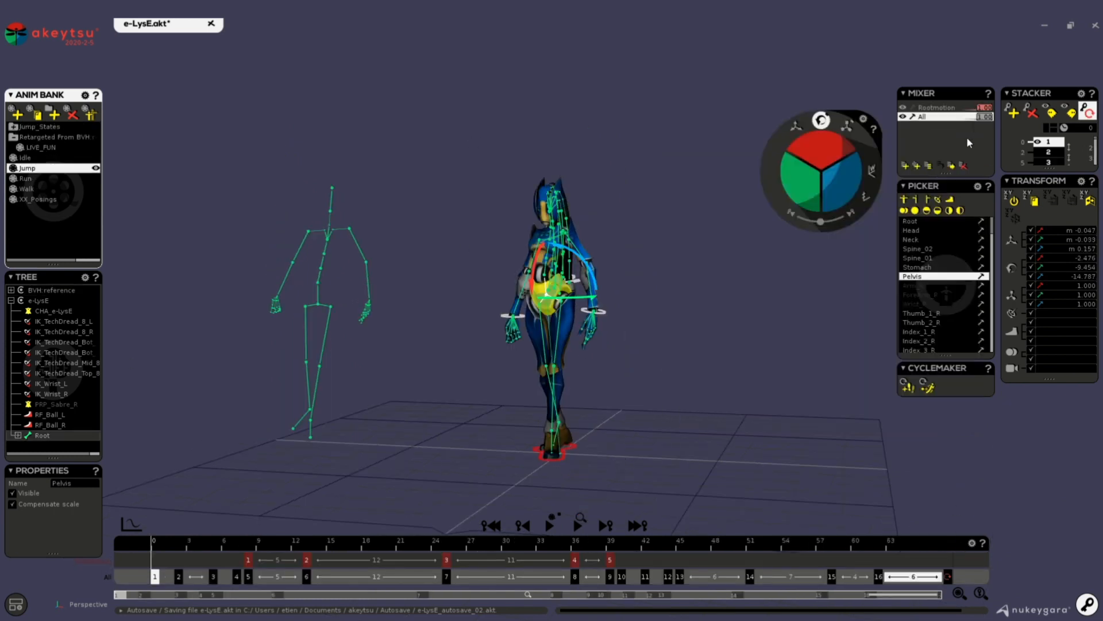
alt+drag(721, 335, 729, 359)
alt+right_drag(729, 360, 724, 338)
alt+middle_drag(724, 338, 786, 371)
alt+drag(786, 366, 754, 364)
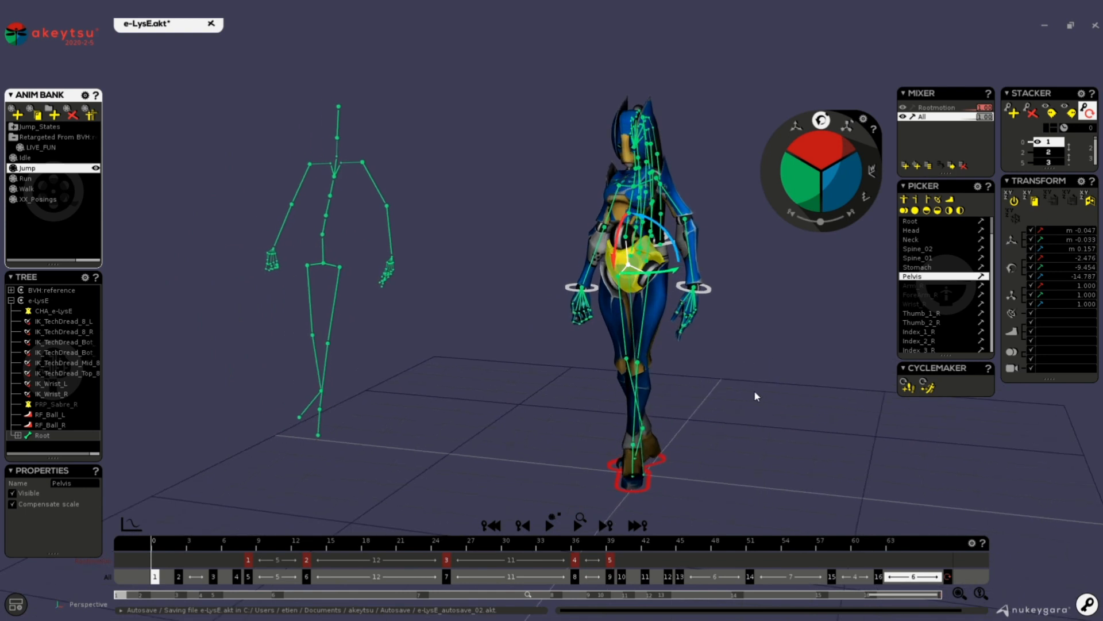
alt+right_drag(755, 391, 729, 371)
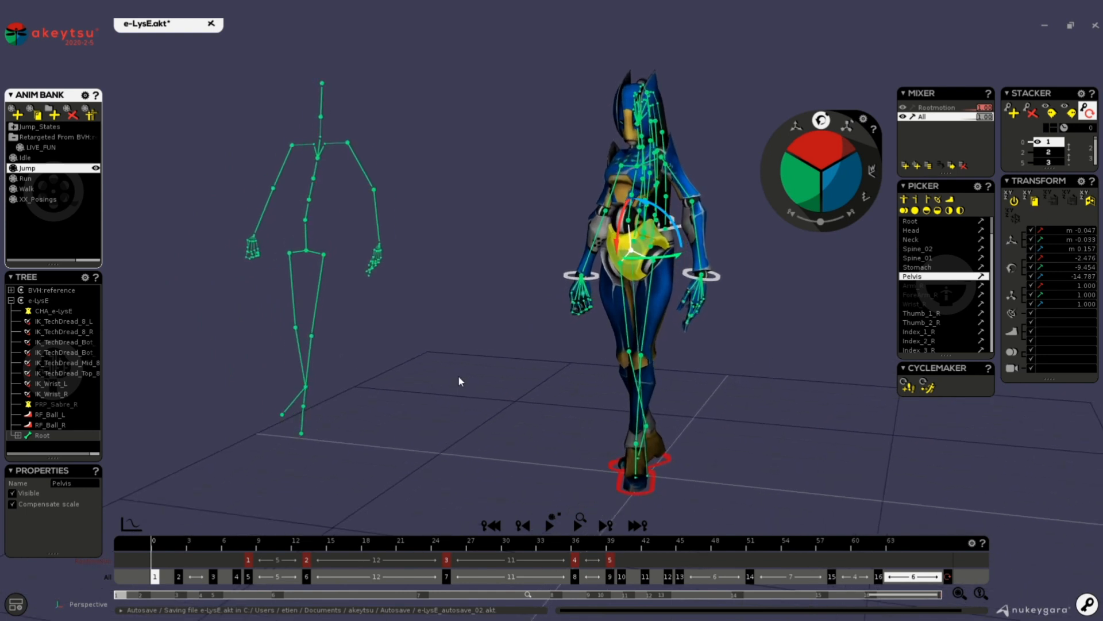